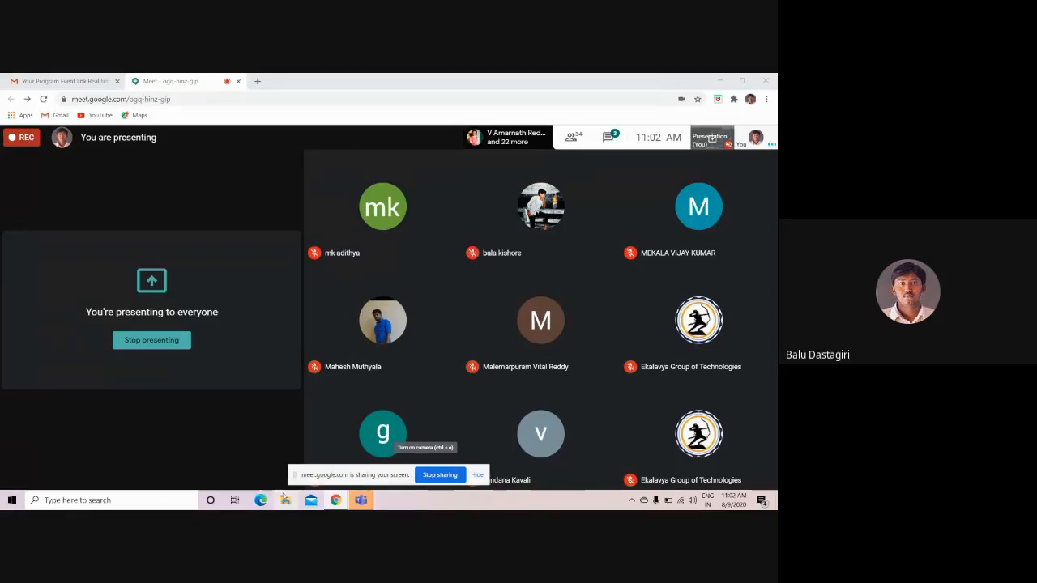
# Step: Minimize the meeting window, open the CMOS-Inverter image from the desktop to examine the inverter's truth table and circuits, and close it
pyautogui.moveTo(361, 500)
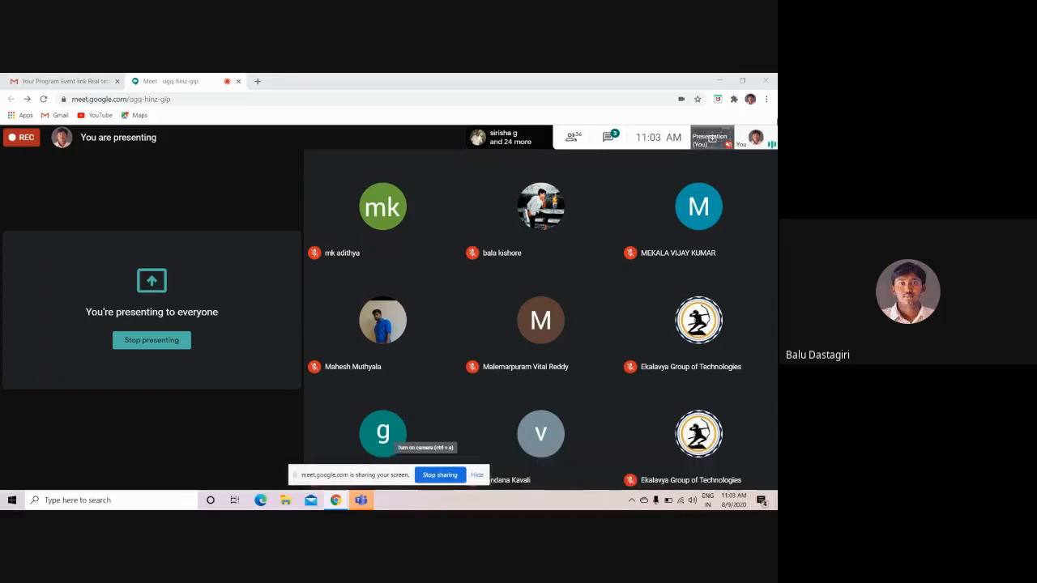
pyautogui.click(714, 80)
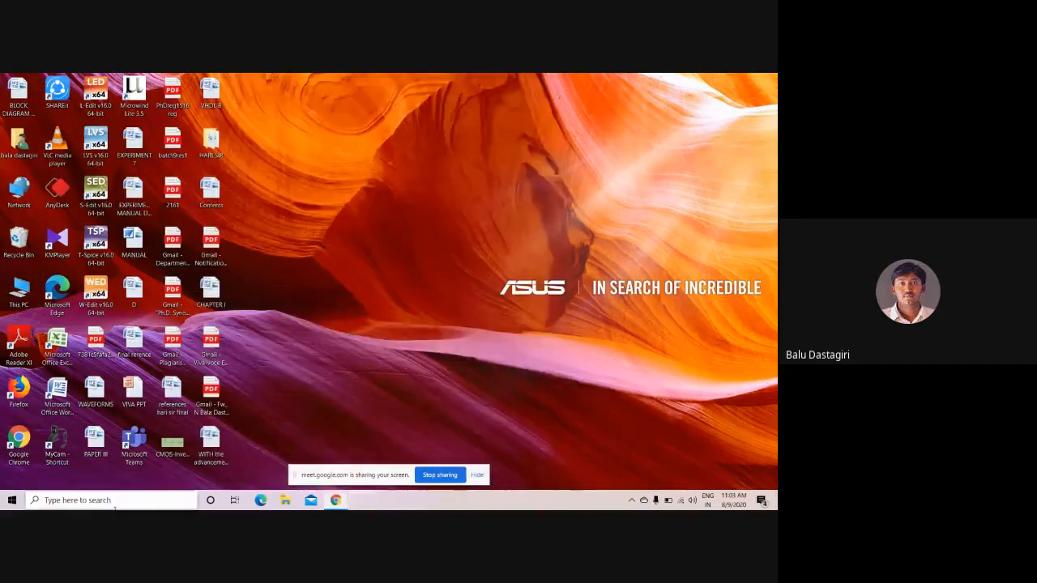
pyautogui.doubleClick(179, 455)
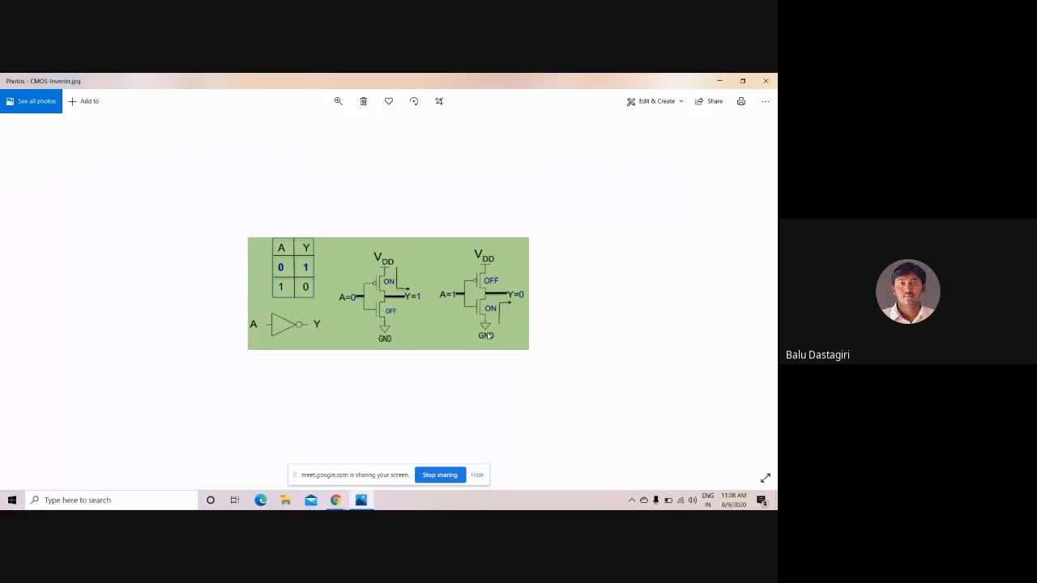
pyautogui.click(765, 81)
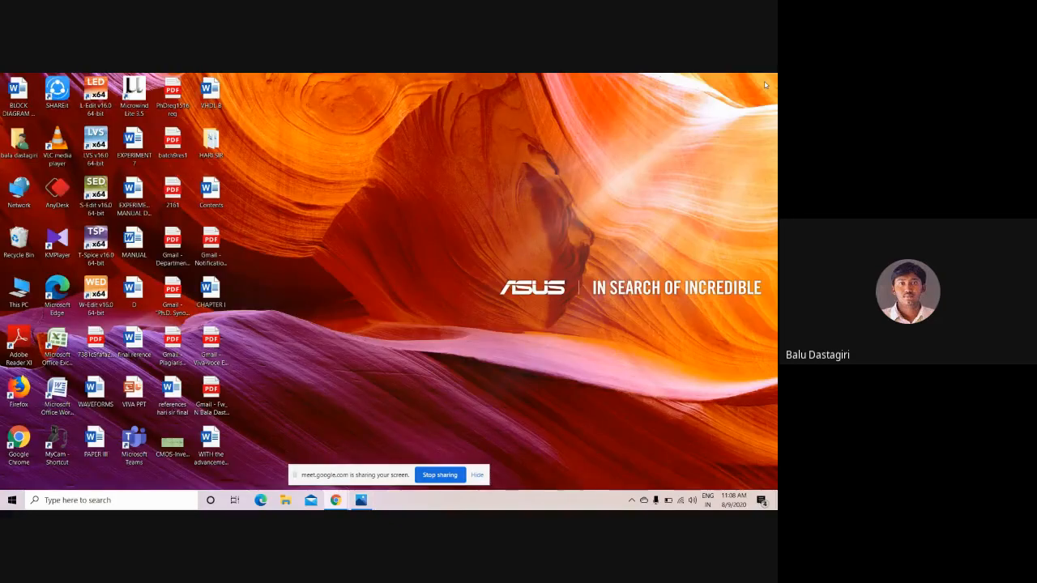
# Step: Find the Tanner EDA program group among the installed applications and expand it
pyautogui.click(12, 500)
pyautogui.moveTo(31, 427)
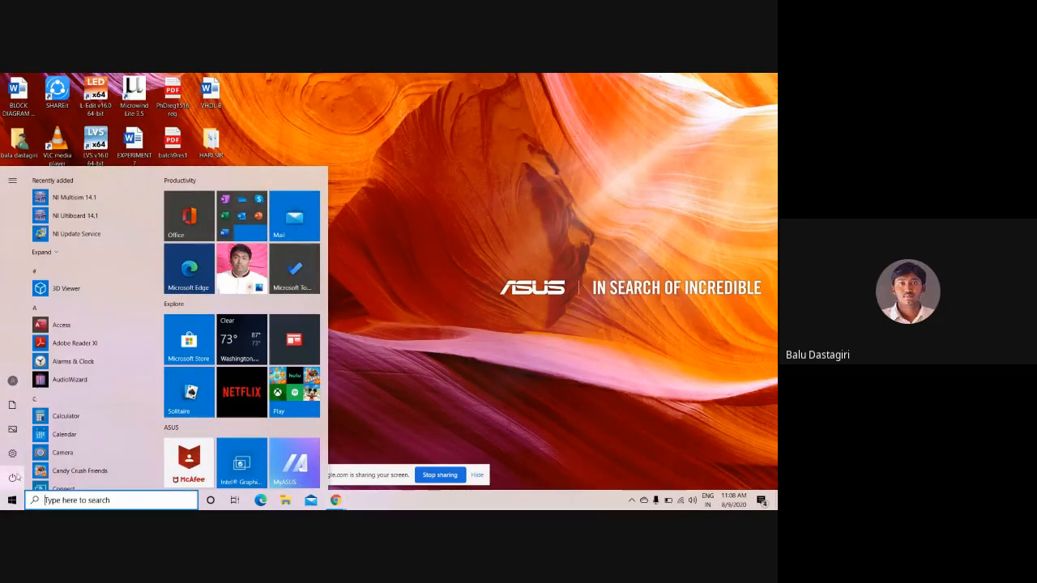
pyautogui.scroll(-2, 55, 375)
pyautogui.scroll(-5, 56, 375)
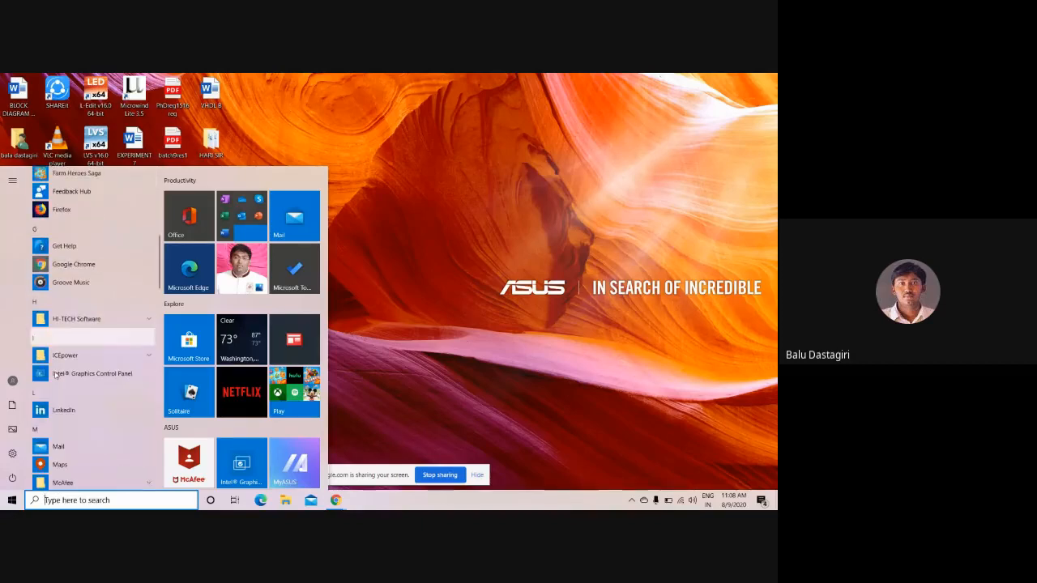
pyautogui.scroll(-5, 56, 375)
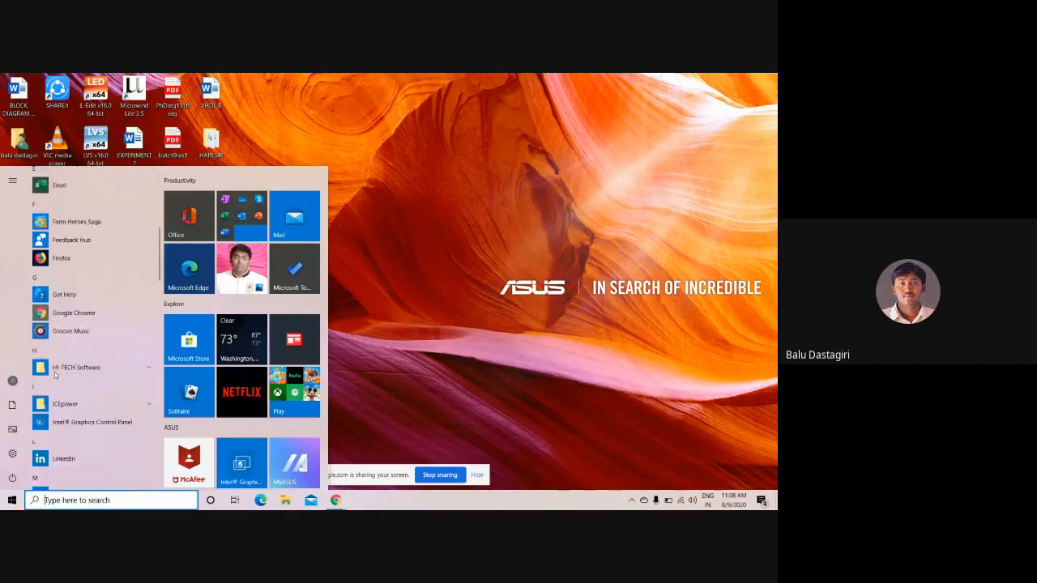
pyautogui.scroll(-6, 53, 376)
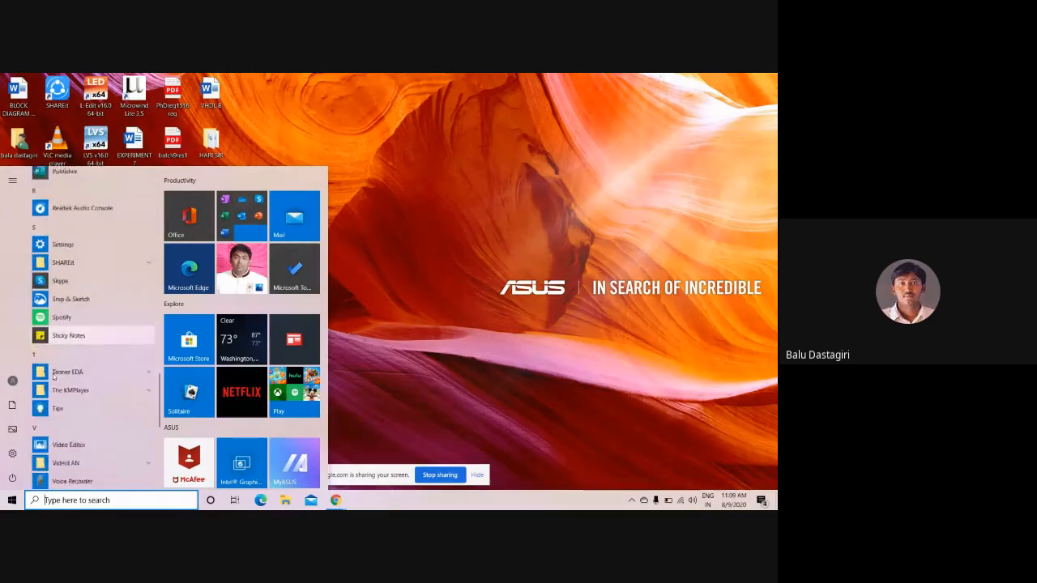
pyautogui.click(70, 358)
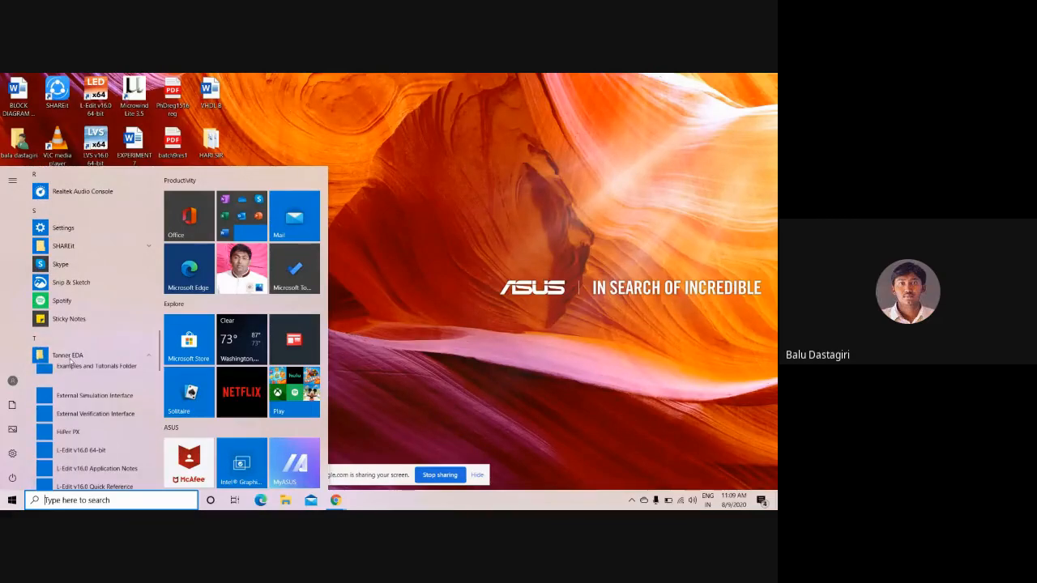
# Step: Examine the tools in the Tanner EDA group, including L-Edit, LVS, S-Edit, T-Spice and W-Edit
pyautogui.scroll(-6, 70, 362)
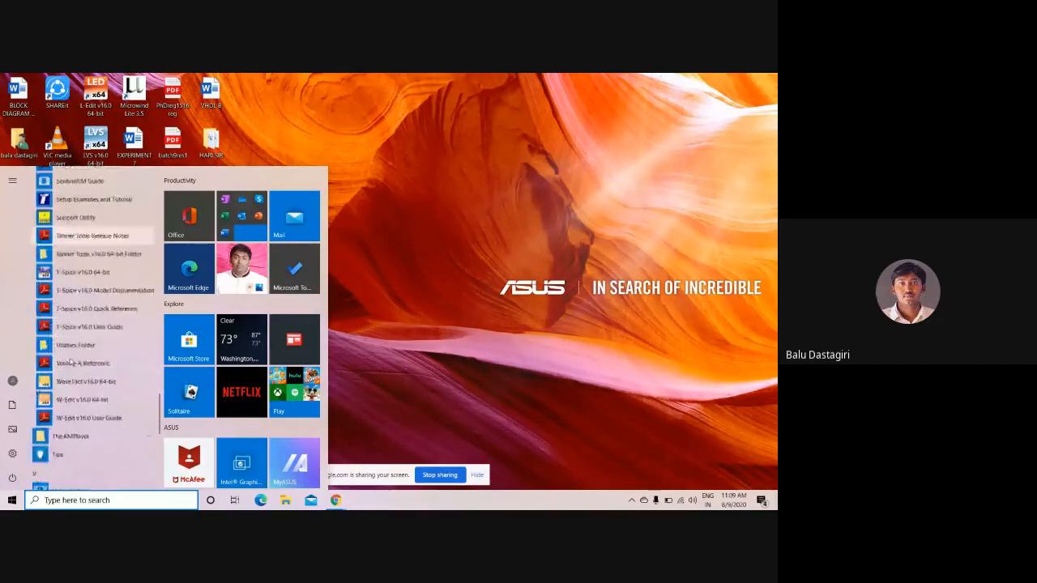
pyautogui.scroll(5, 71, 362)
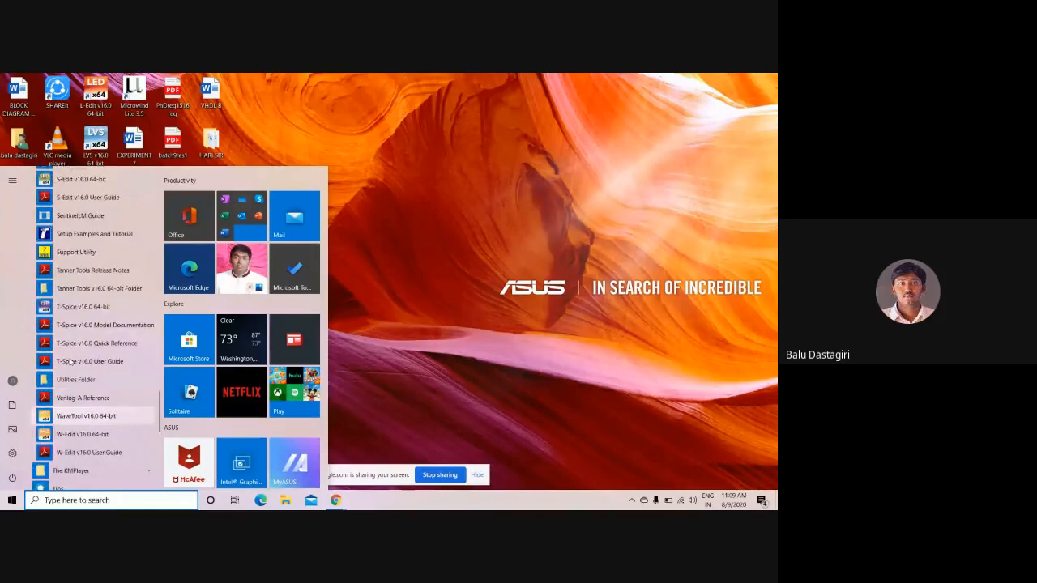
pyautogui.scroll(5, 70, 362)
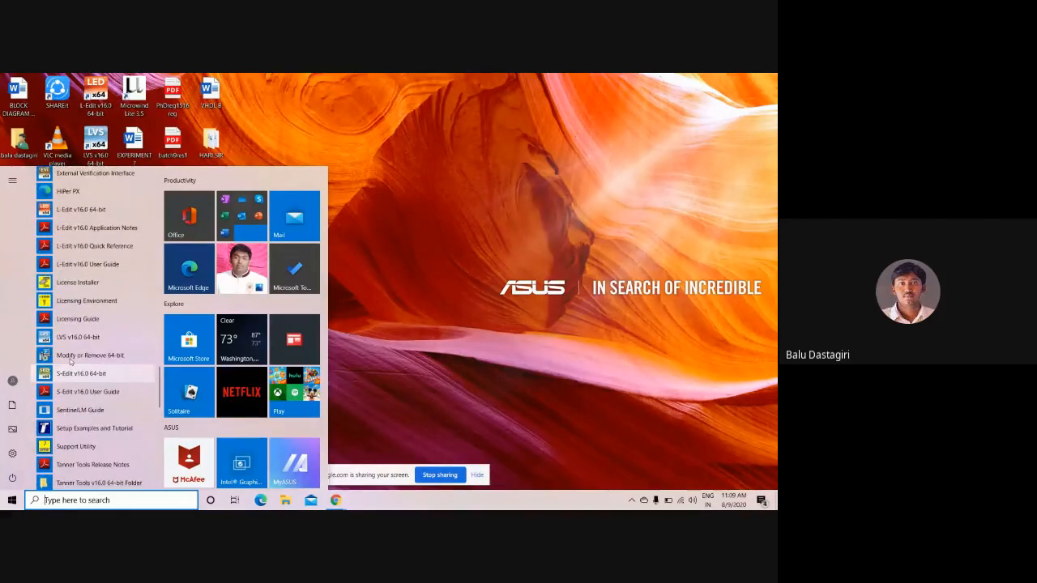
pyautogui.scroll(4, 71, 362)
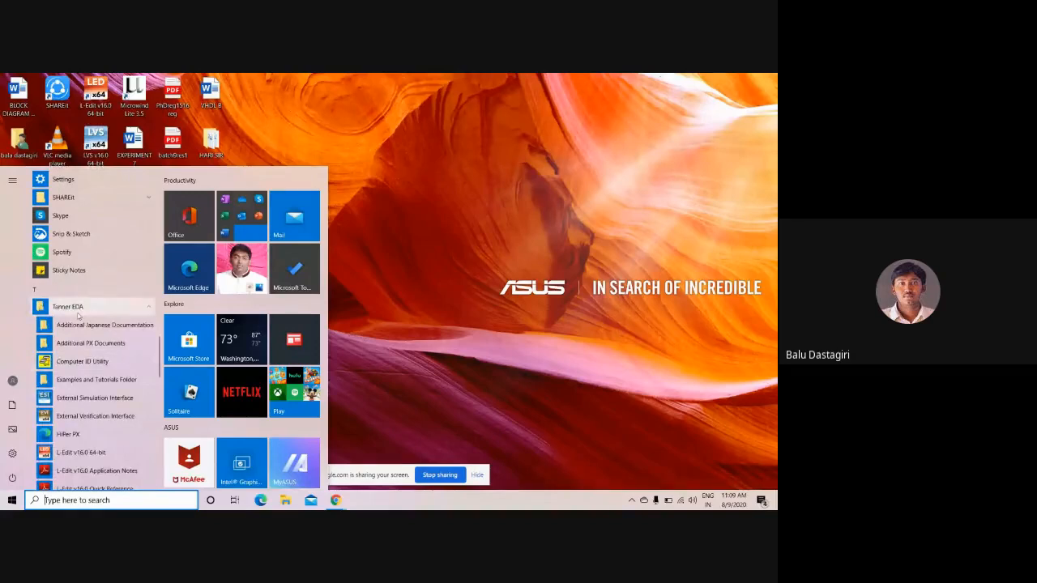
pyautogui.scroll(-4, 79, 316)
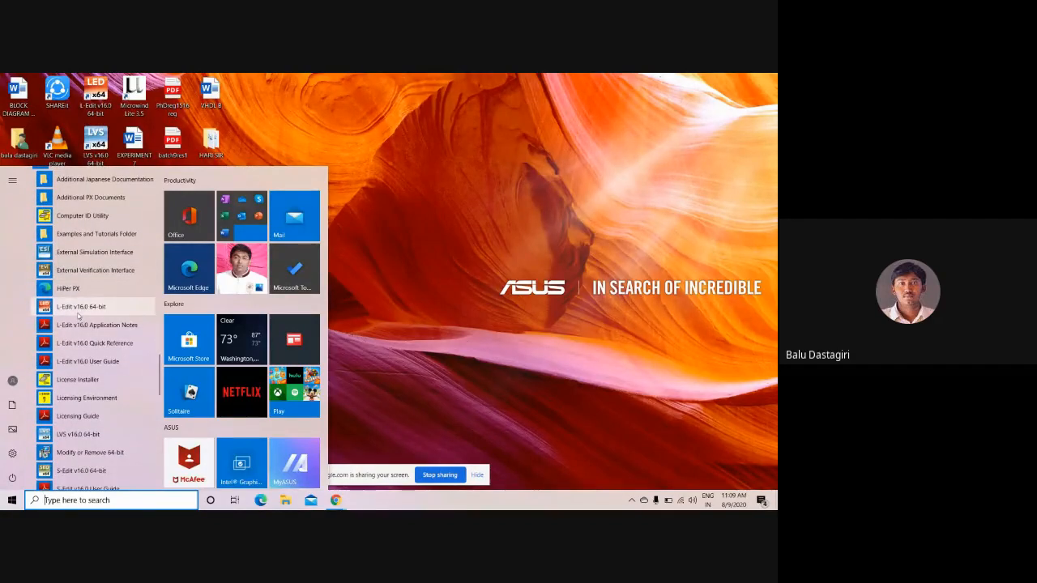
pyautogui.scroll(-5, 78, 316)
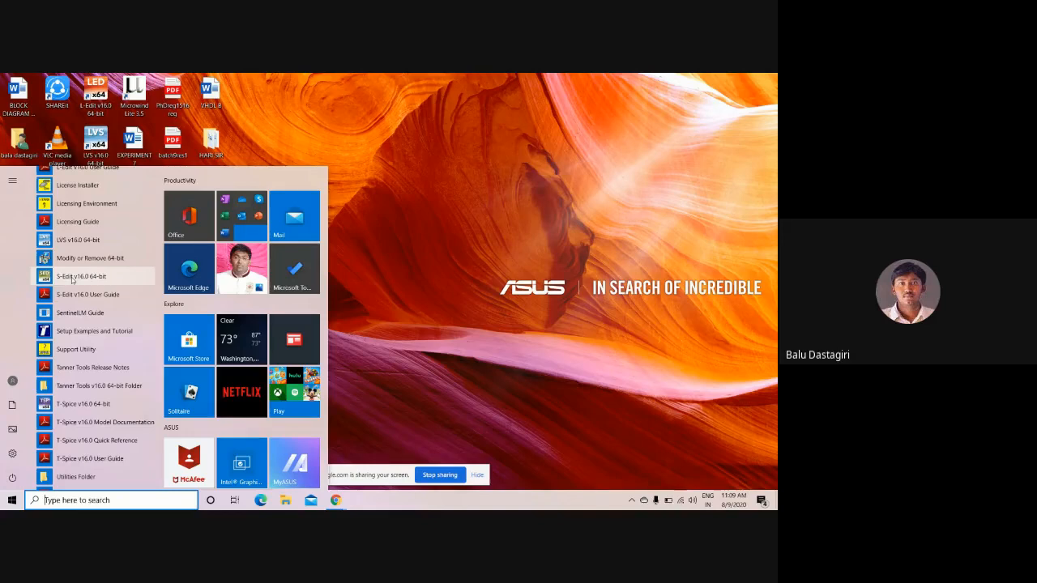
pyautogui.scroll(-1, 73, 281)
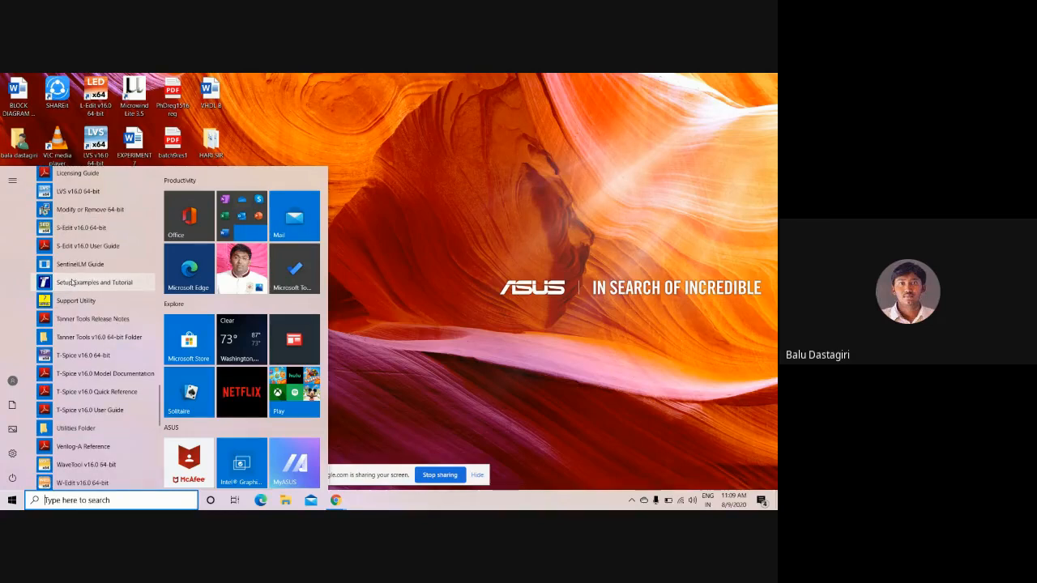
pyautogui.scroll(-1, 72, 282)
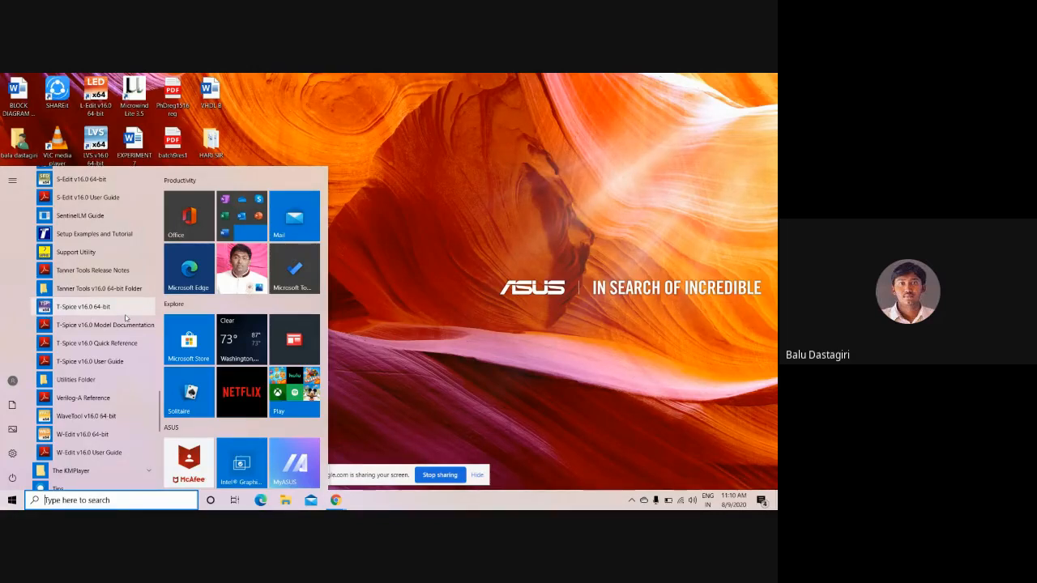
pyautogui.scroll(-2, 125, 318)
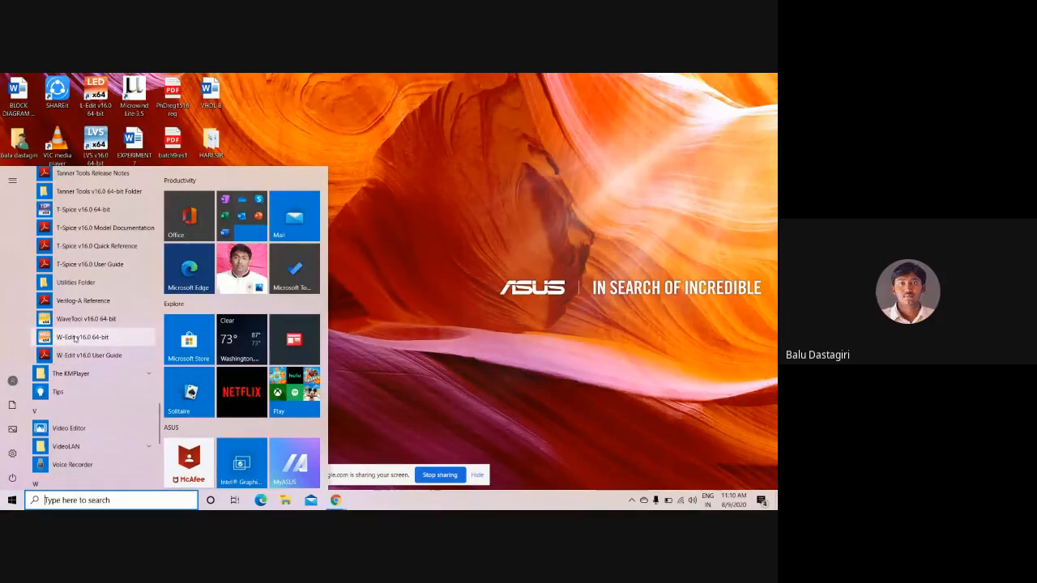
pyautogui.scroll(6, 73, 339)
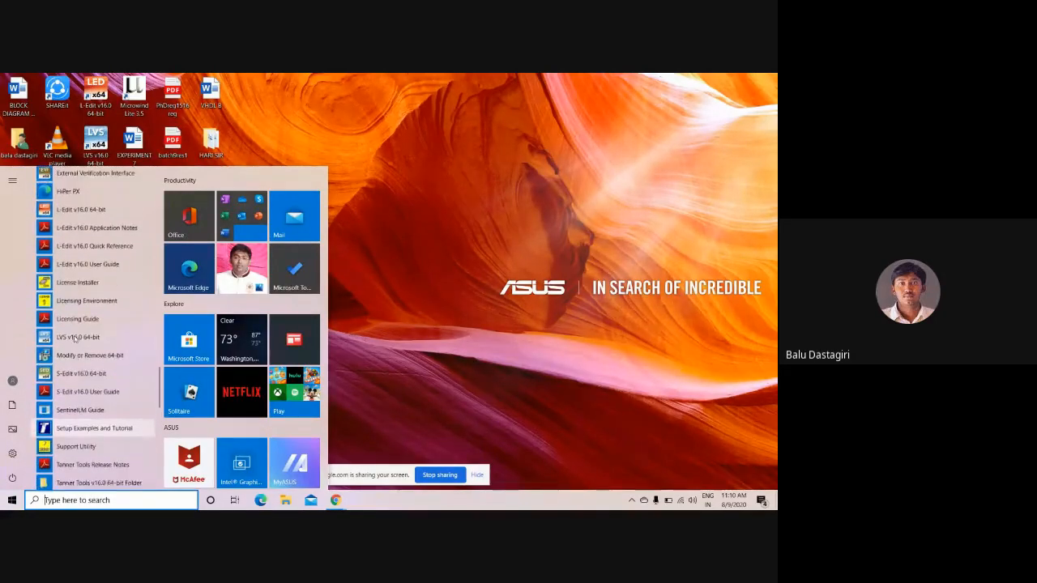
pyautogui.scroll(5, 74, 339)
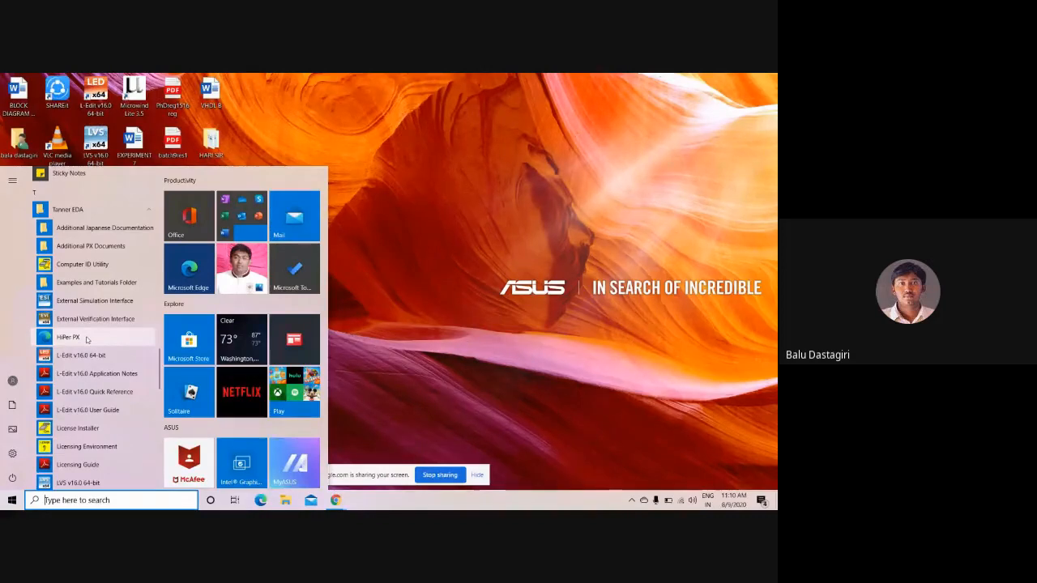
pyautogui.scroll(-3, 86, 344)
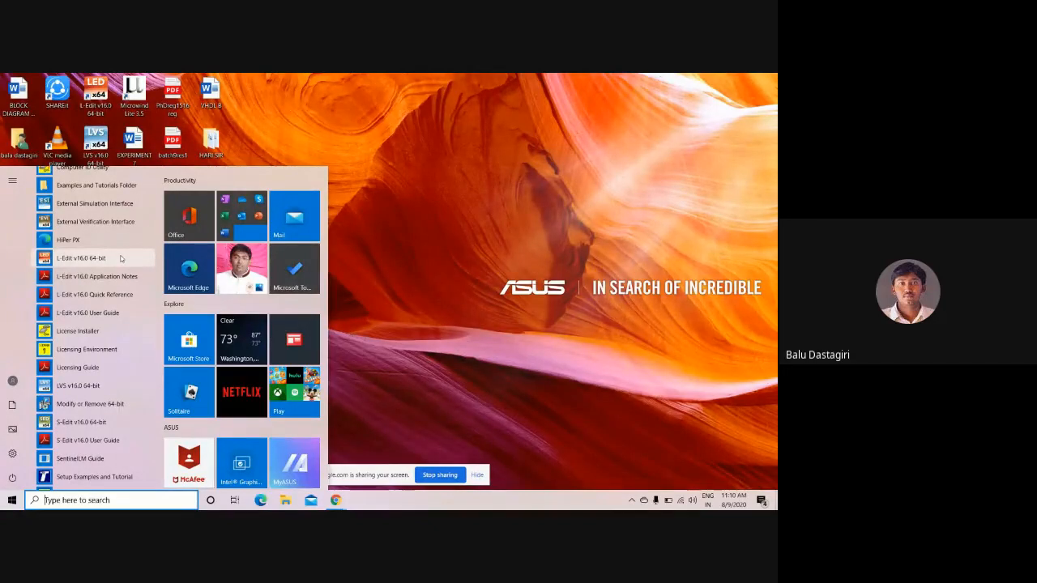
pyautogui.scroll(-3, 121, 257)
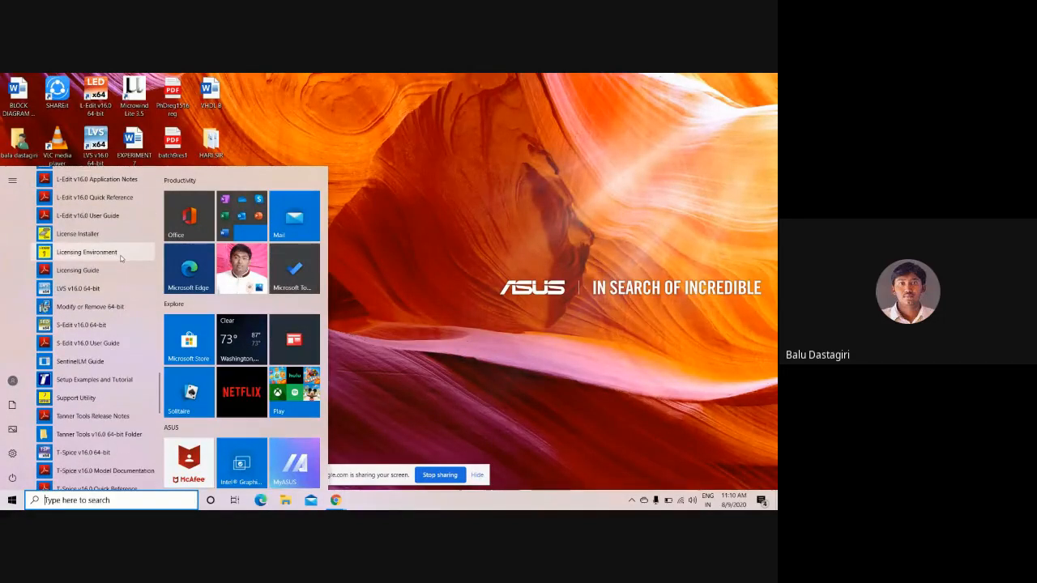
pyautogui.scroll(-2, 121, 257)
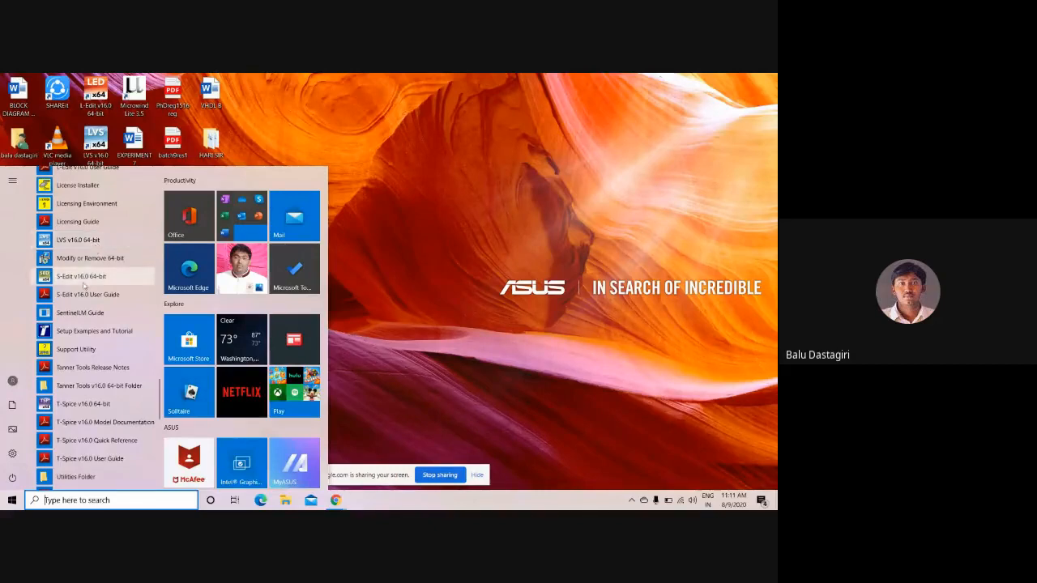
# Step: Launch S-Edit v16.0 64-bit from the Tanner EDA group
pyautogui.scroll(1, 83, 394)
pyautogui.scroll(5, 84, 393)
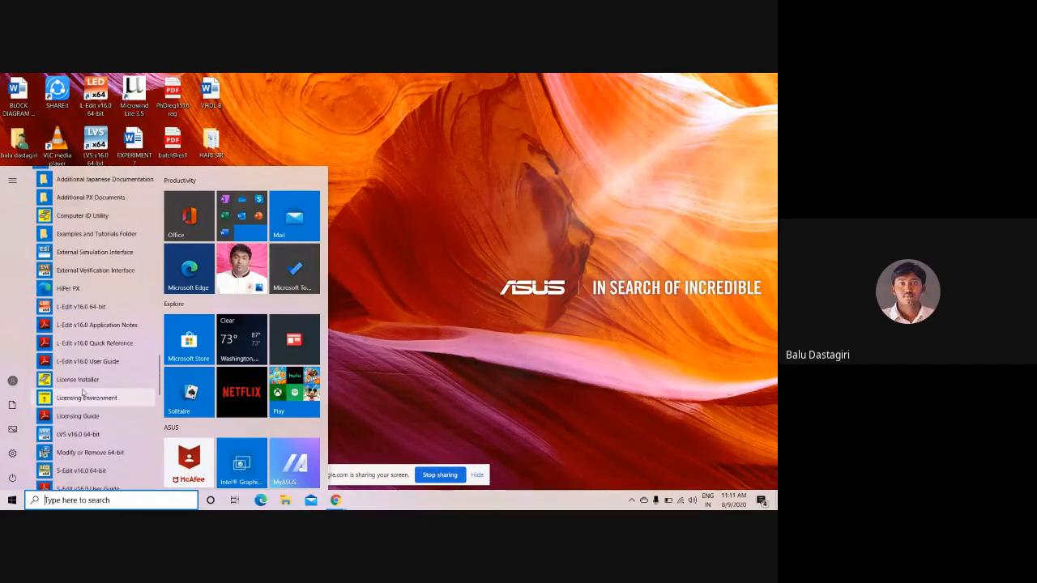
pyautogui.scroll(-5, 78, 308)
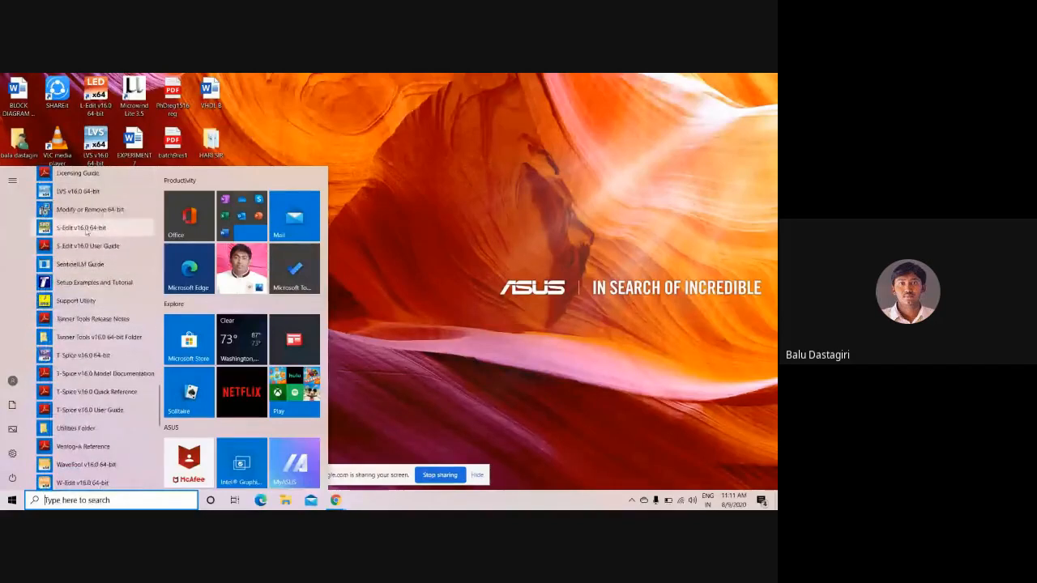
pyautogui.click(86, 229)
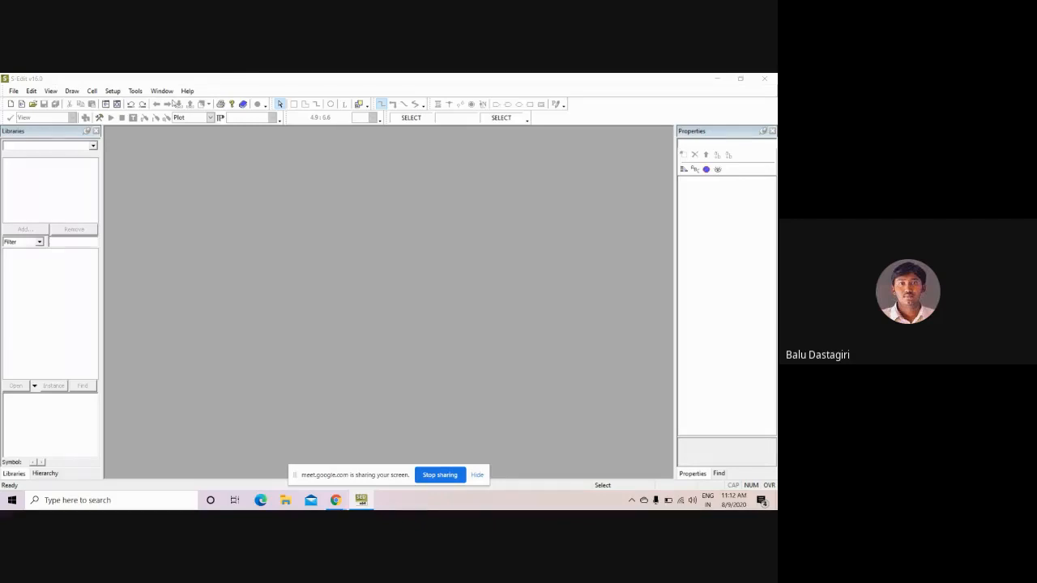
pyautogui.click(13, 92)
pyautogui.moveTo(48, 93)
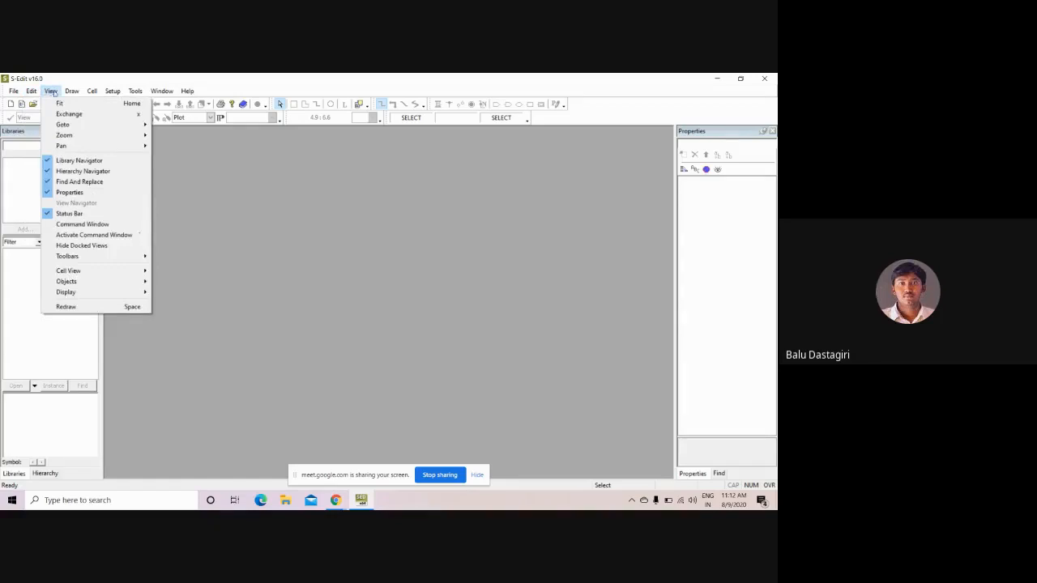
pyautogui.moveTo(118, 92)
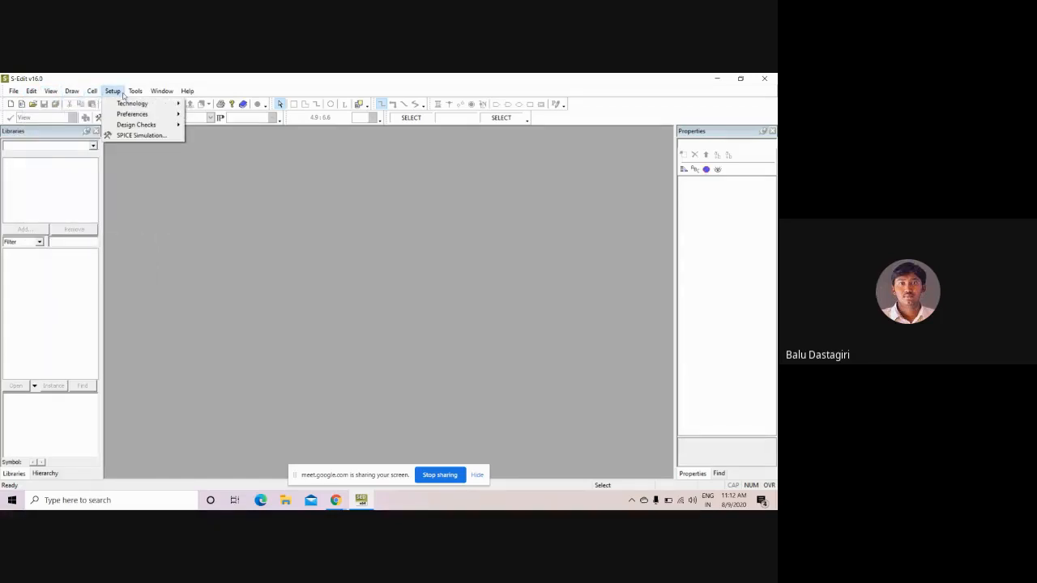
pyautogui.click(187, 91)
pyautogui.click(14, 91)
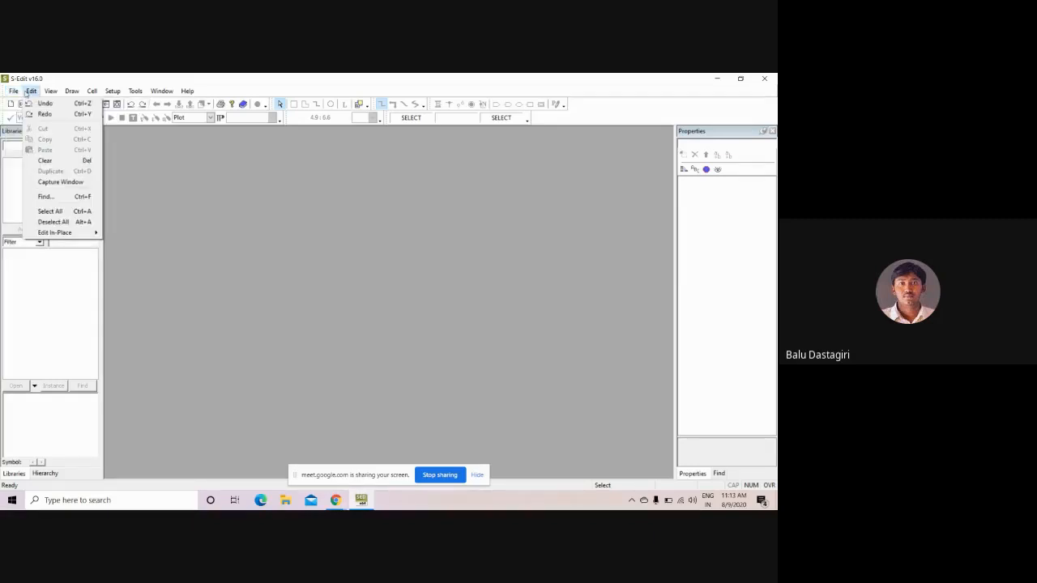
pyautogui.click(30, 91)
# Step: Create a new design named SVIST in the folder C:\tannerwork
pyautogui.click(14, 91)
pyautogui.moveTo(18, 106)
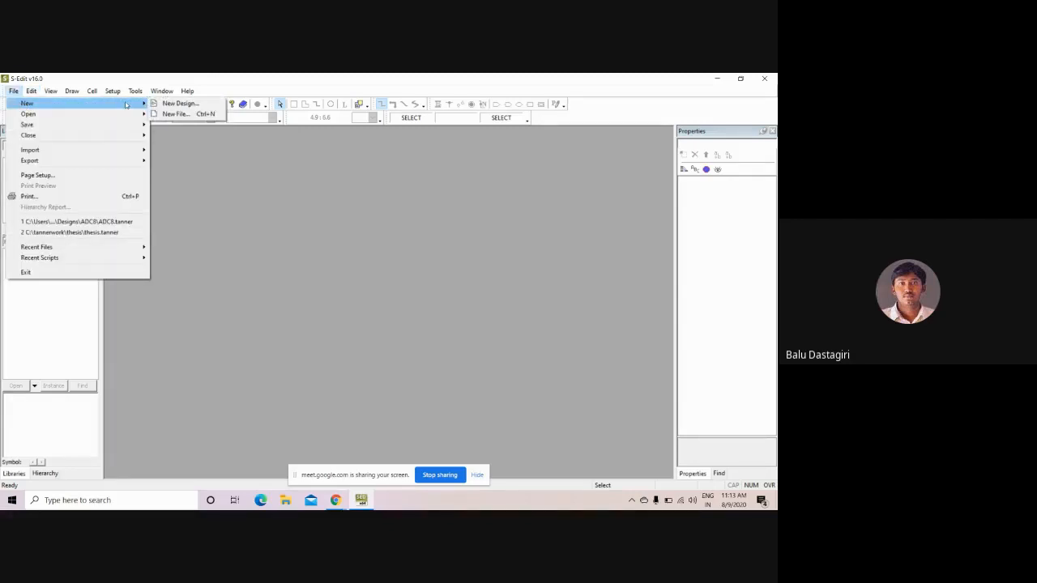
pyautogui.click(174, 105)
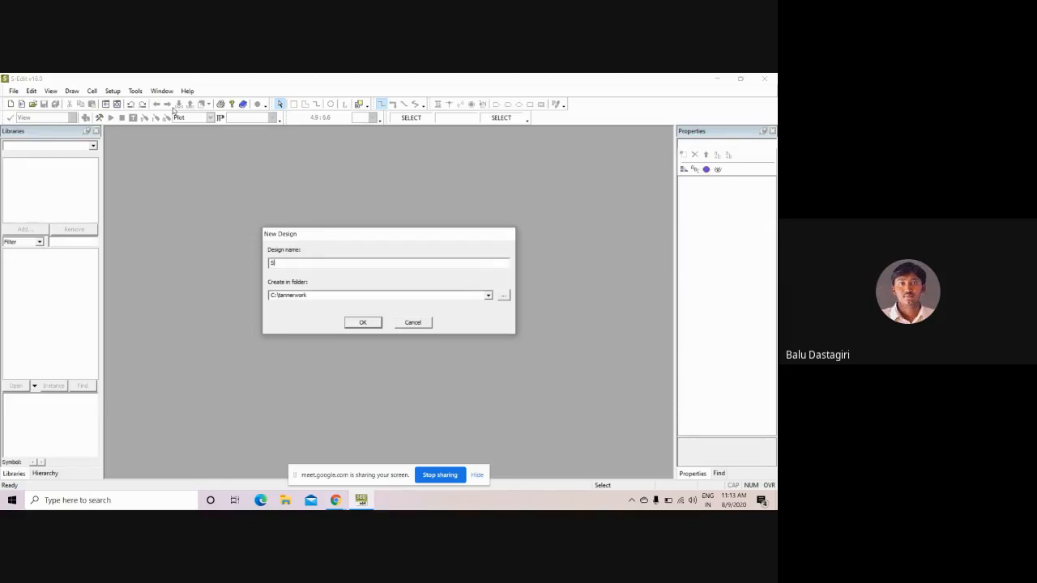
pyautogui.write('VIST')
pyautogui.click(358, 324)
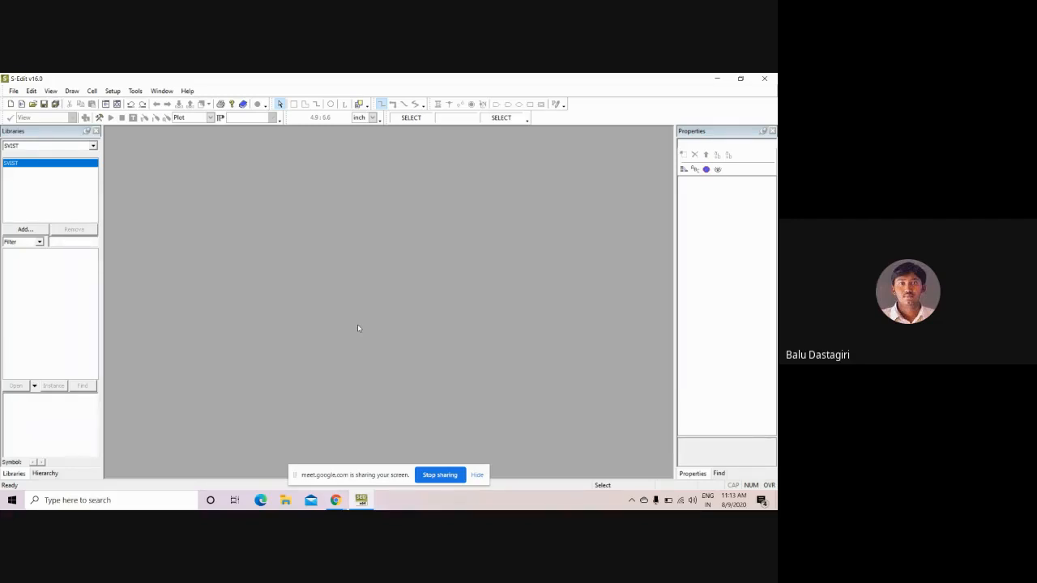
# Step: Create a schematic view for a new cell named CMOSINVETER in the SVIST design and maximize its drawing window
pyautogui.click(72, 91)
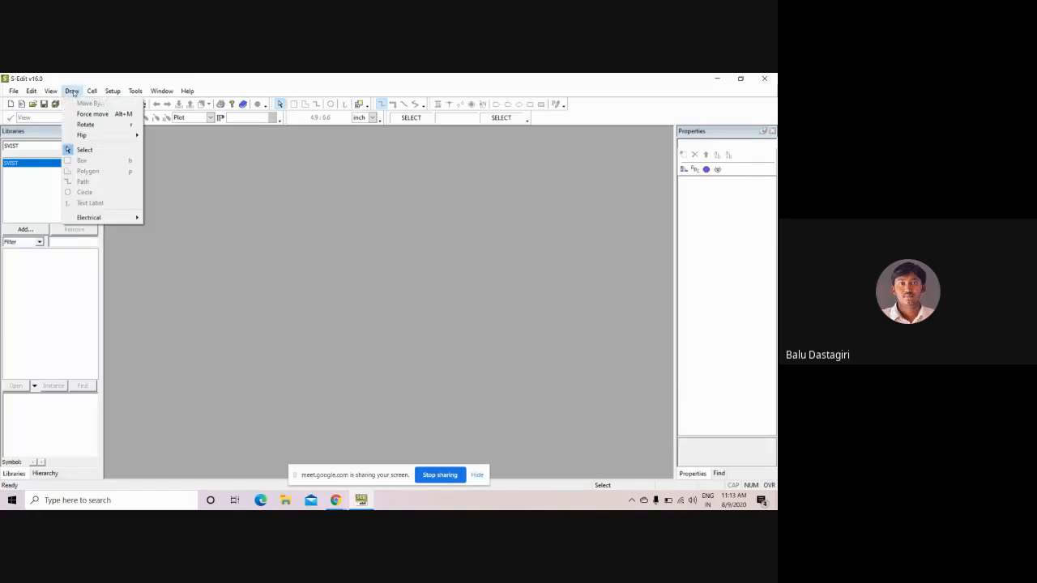
pyautogui.moveTo(92, 91)
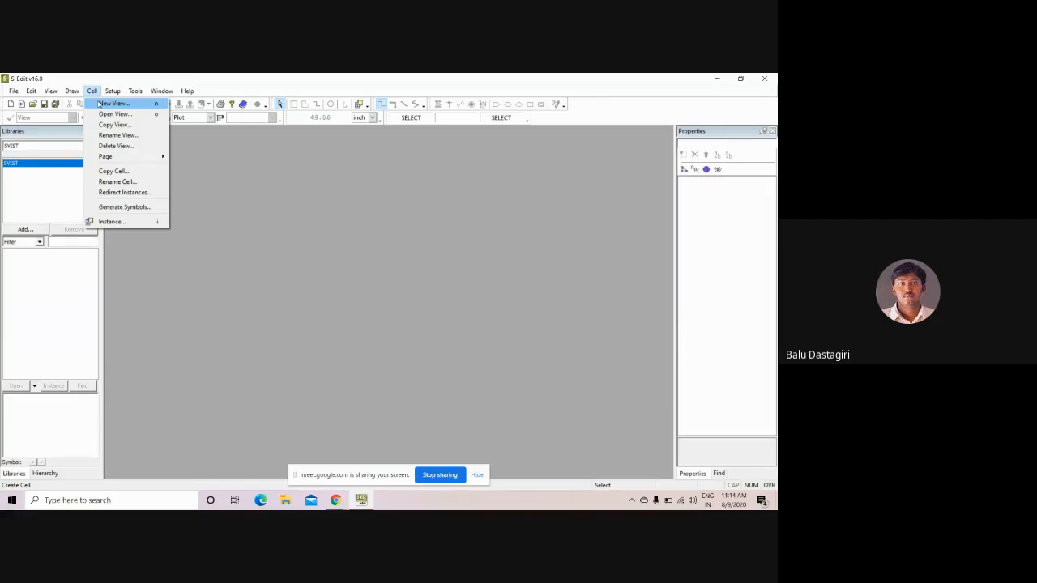
pyautogui.click(113, 104)
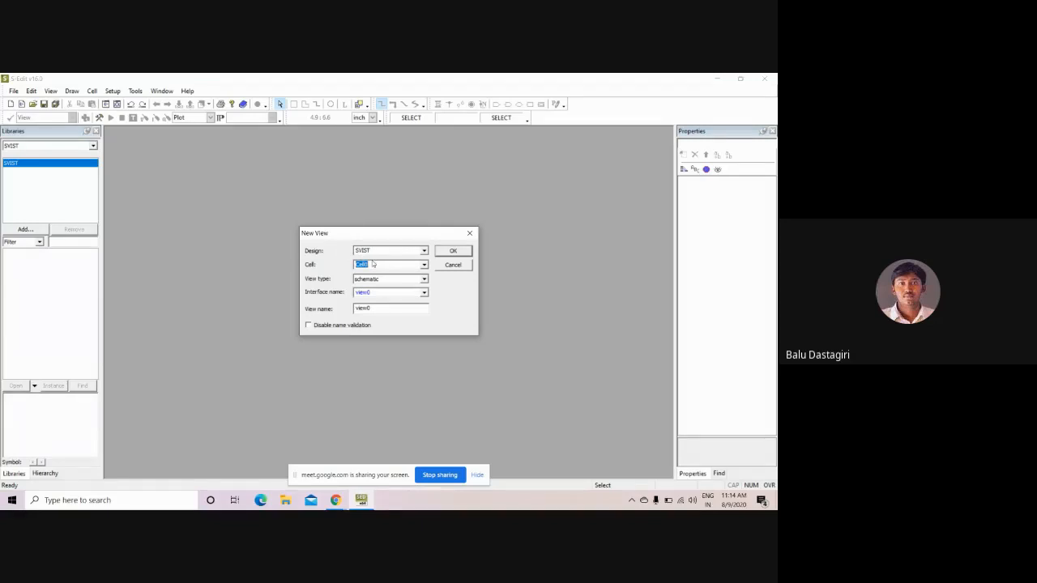
pyautogui.write('CMOS_INVERTER')
pyautogui.click(373, 279)
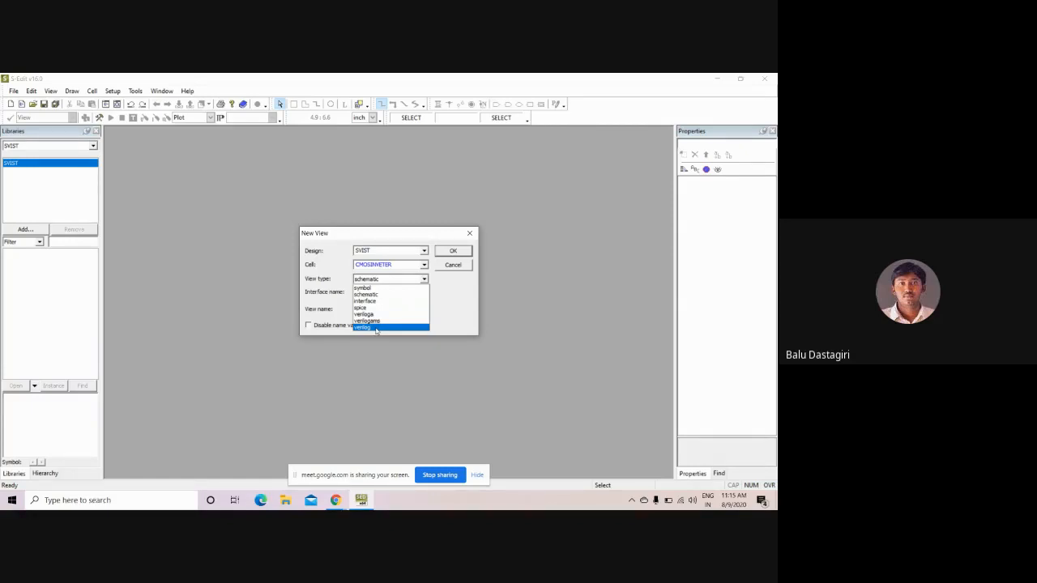
pyautogui.click(376, 294)
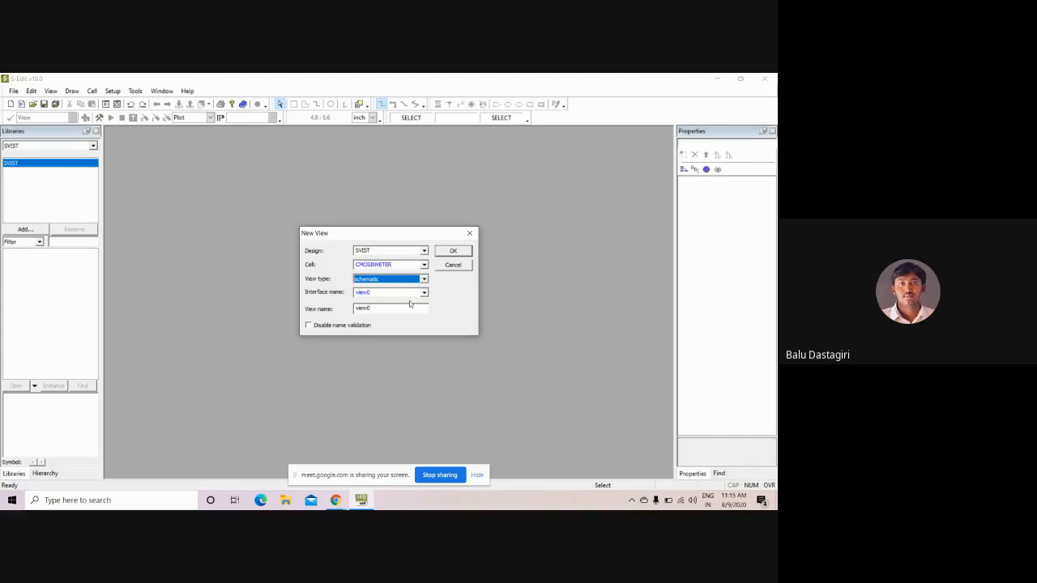
pyautogui.click(453, 252)
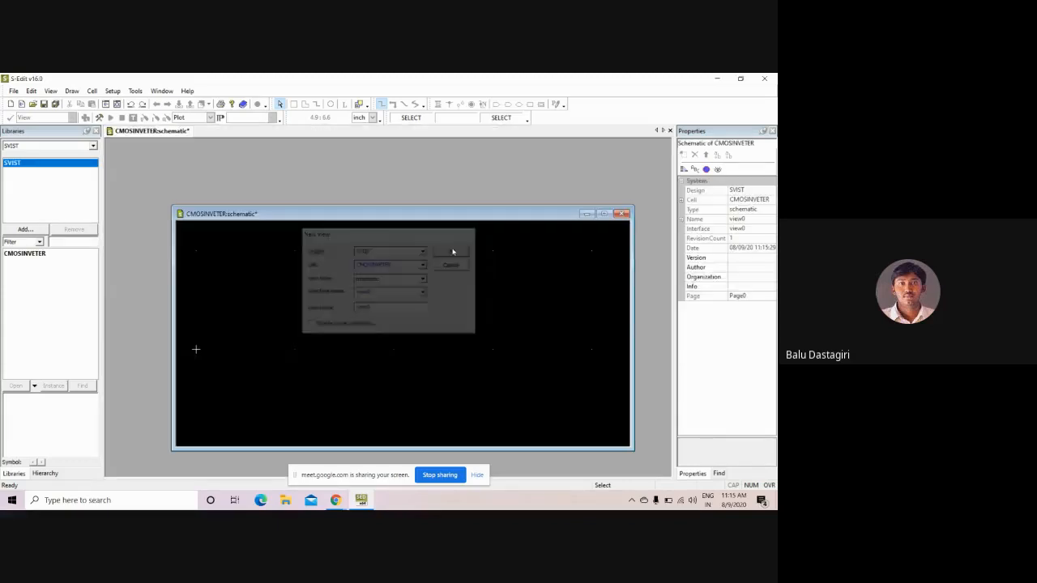
pyautogui.doubleClick(464, 215)
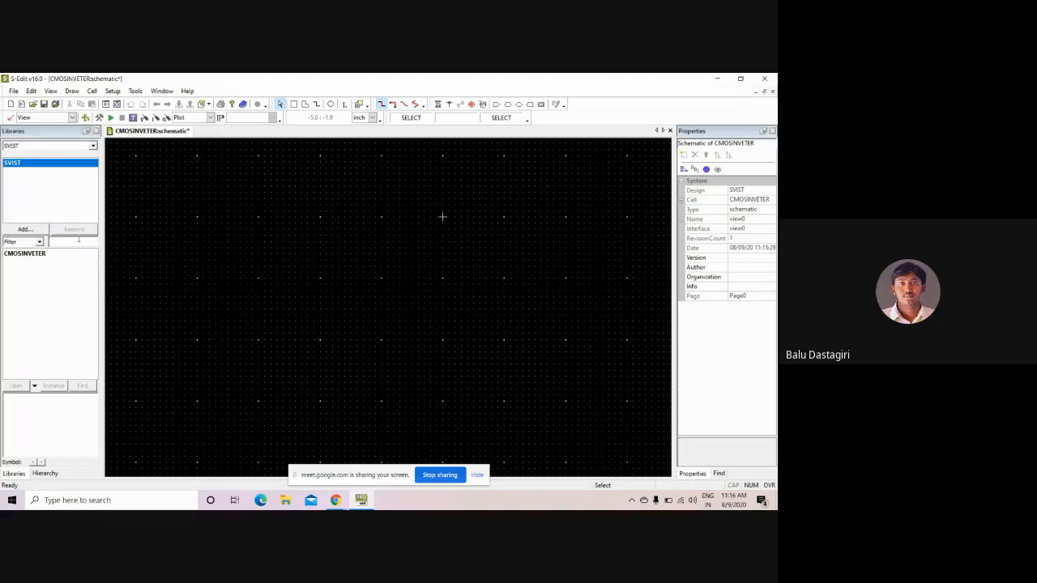
# Step: Add the Devices library from Documents\Tanner EDA\Tanner Tools v16.0\Process\Standard_Libraries\Devices to the design
pyautogui.click(25, 229)
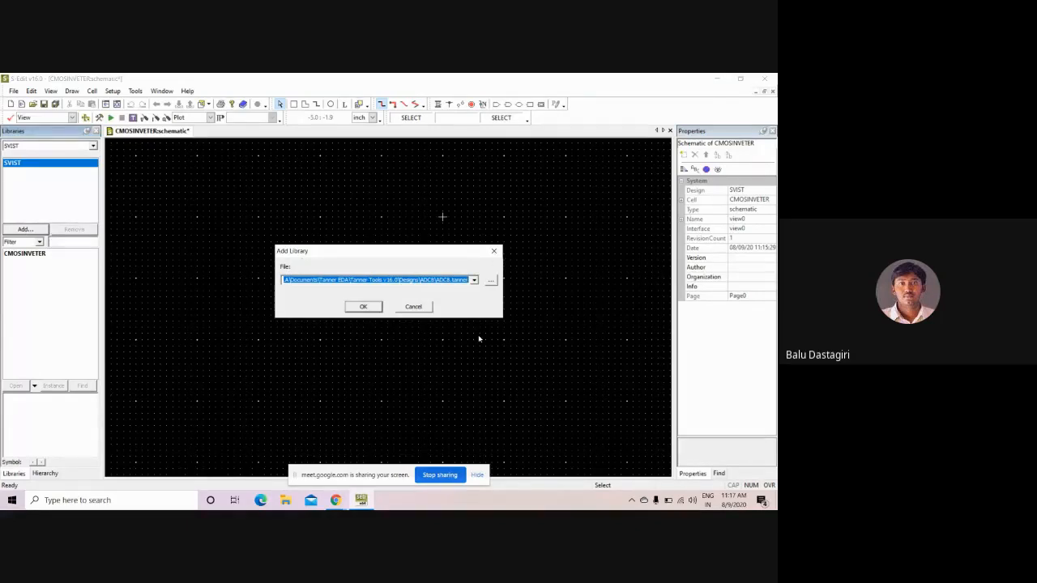
pyautogui.click(491, 281)
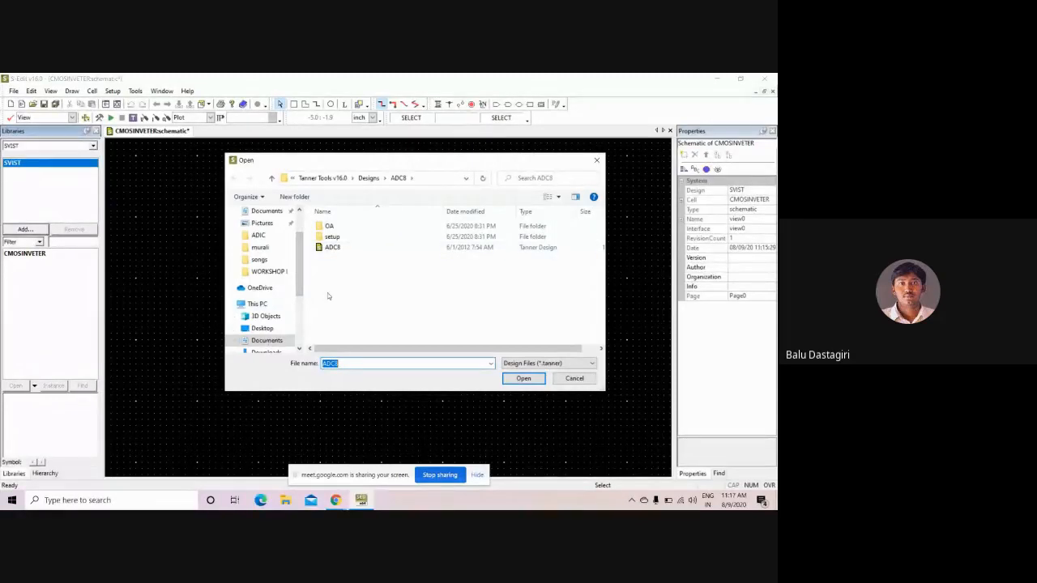
pyautogui.click(281, 341)
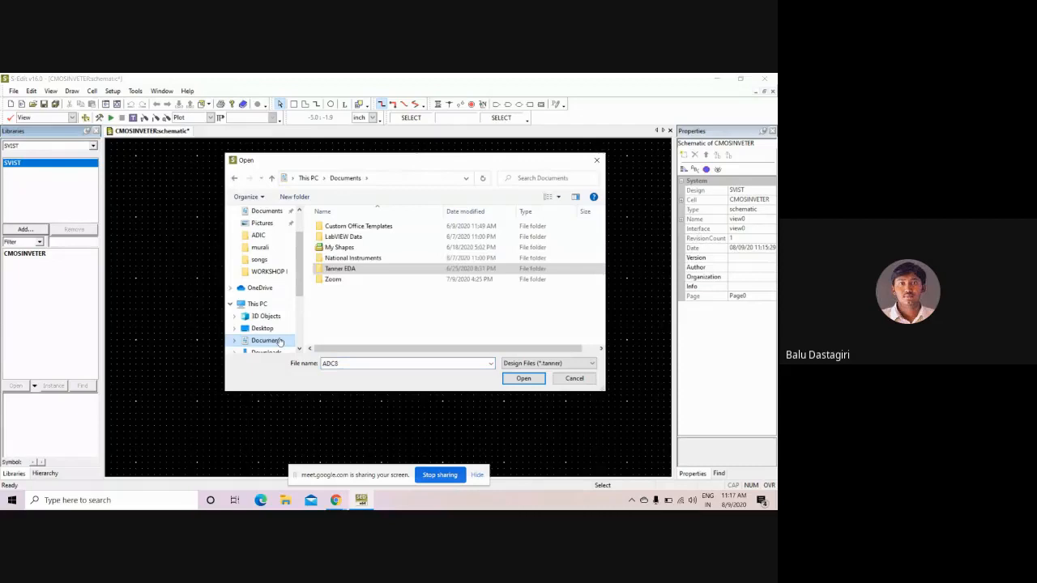
pyautogui.doubleClick(341, 269)
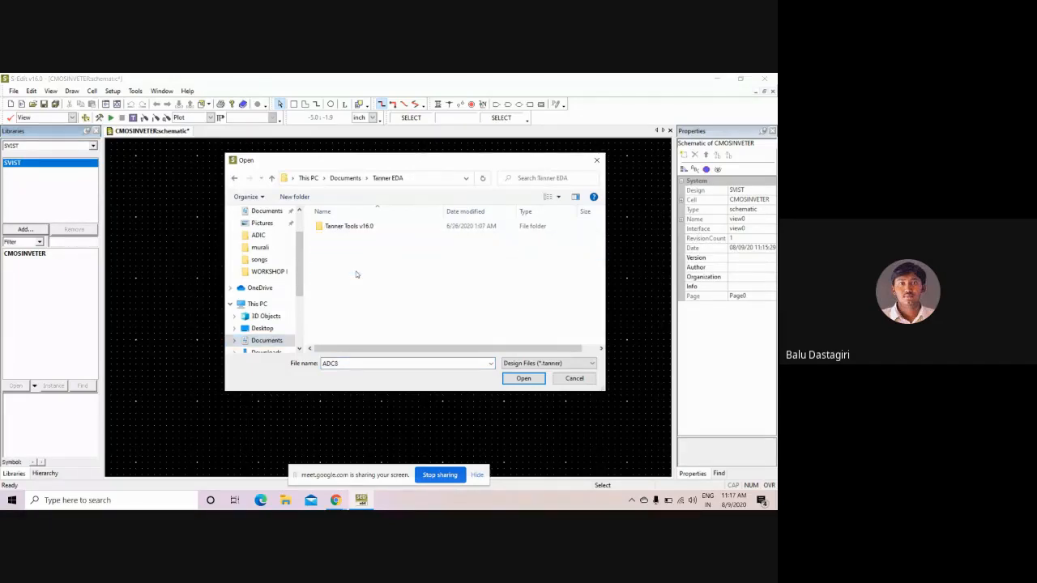
pyautogui.doubleClick(357, 228)
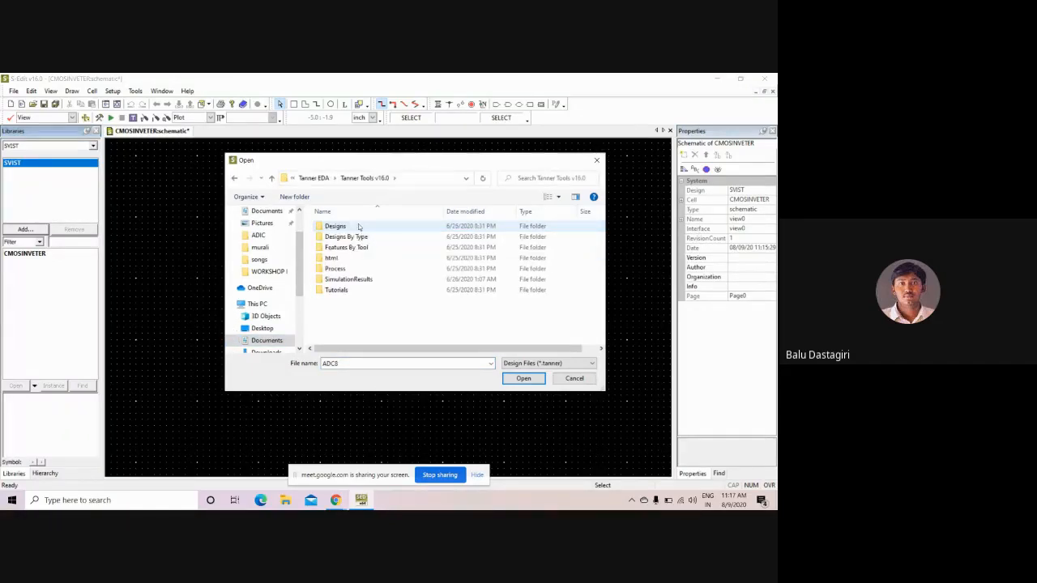
pyautogui.doubleClick(362, 268)
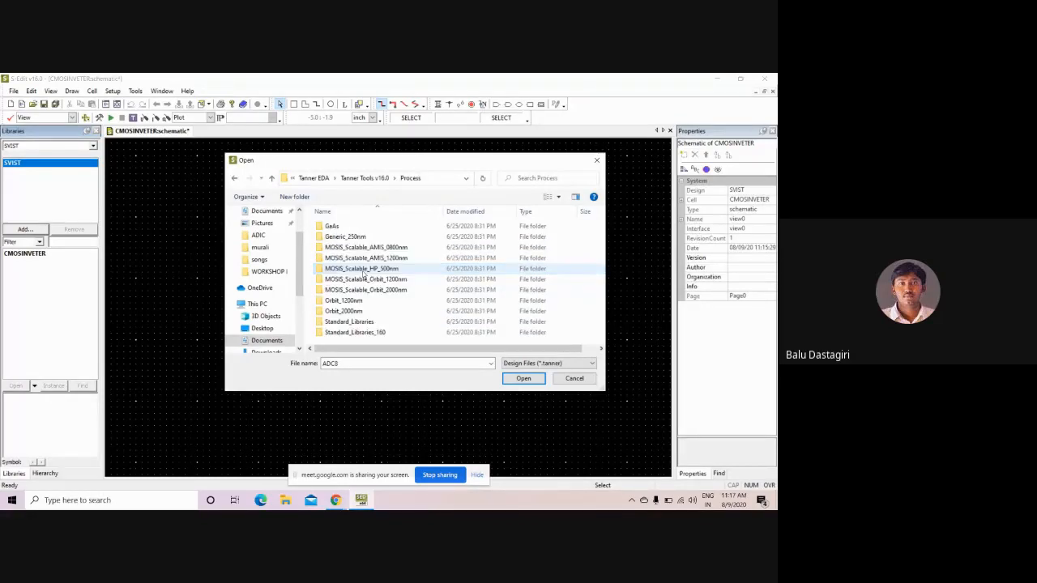
pyautogui.doubleClick(370, 323)
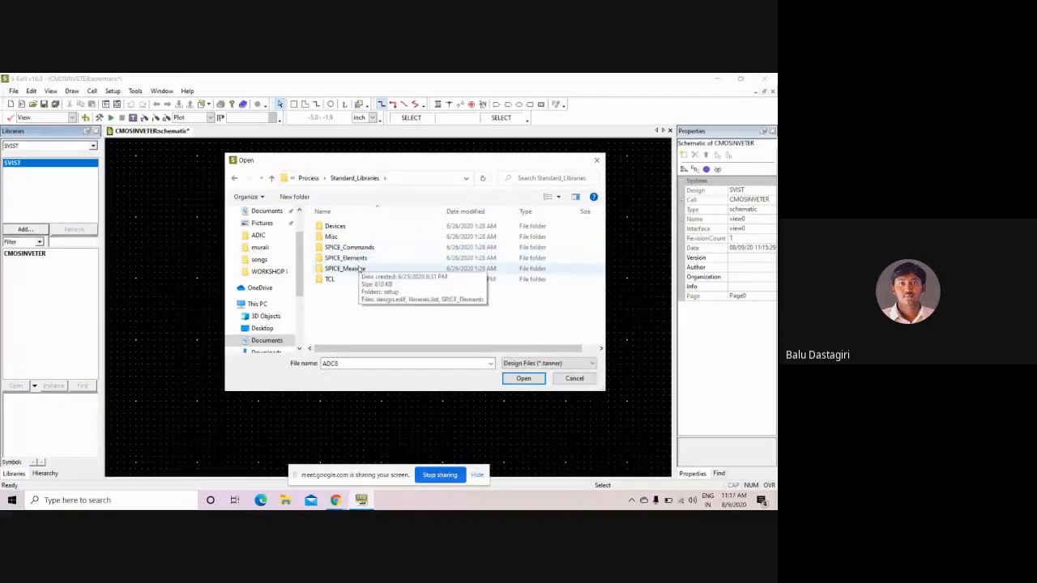
pyautogui.doubleClick(345, 228)
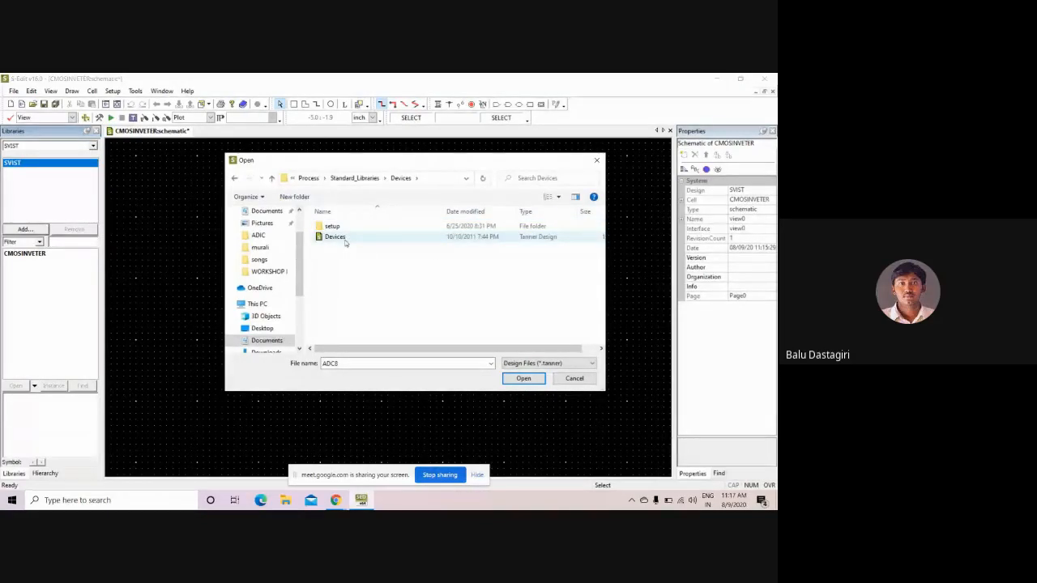
pyautogui.doubleClick(345, 239)
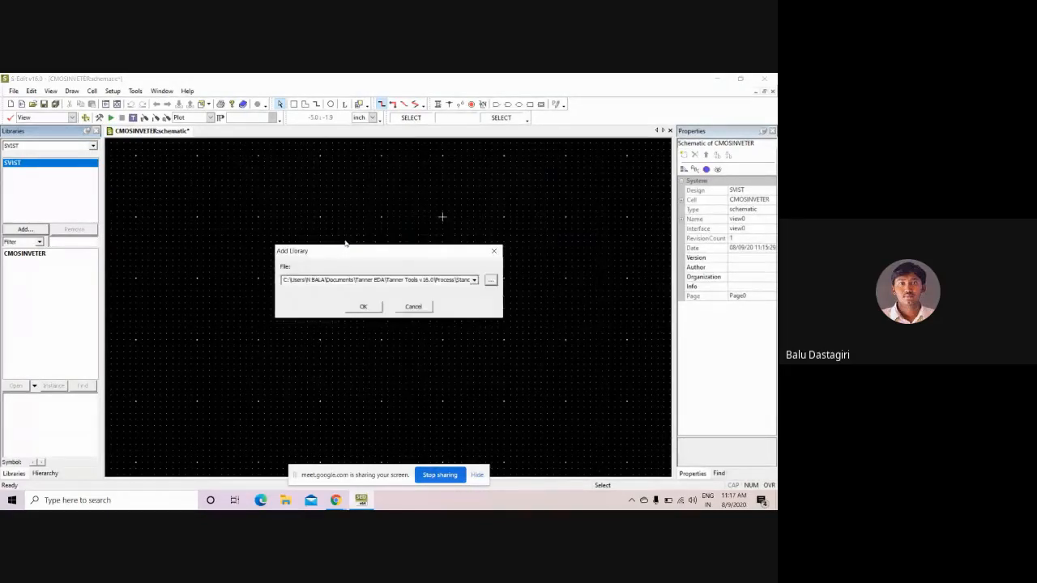
pyautogui.click(366, 305)
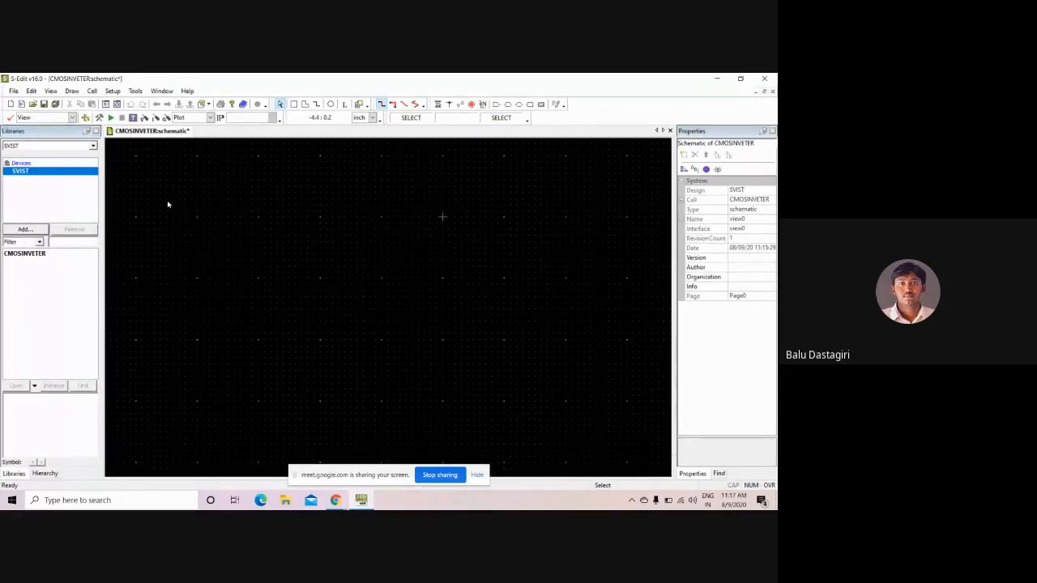
# Step: Add the Misc library from the Misc folder of Standard_Libraries to the design
pyautogui.click(23, 231)
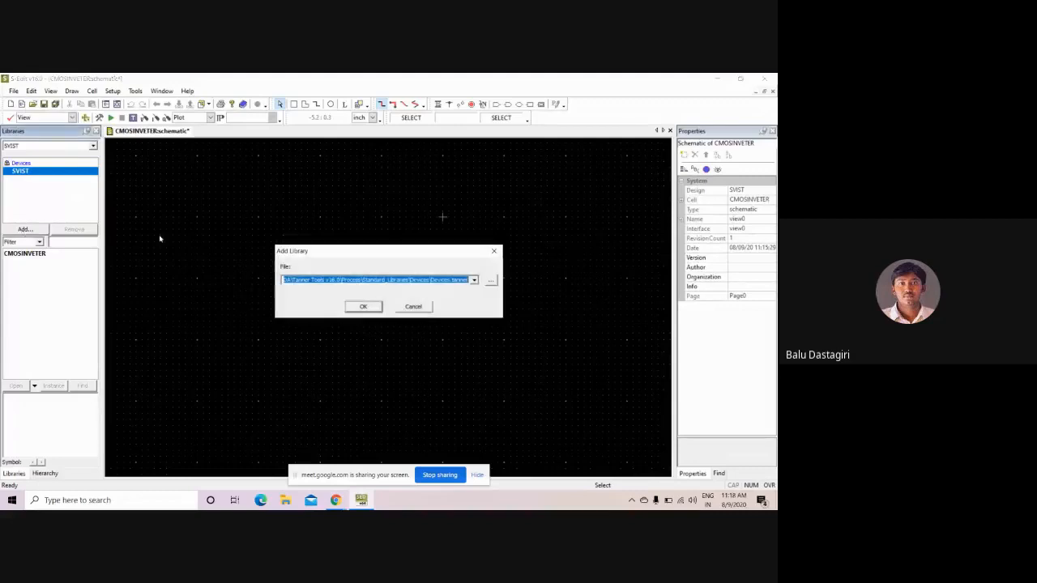
pyautogui.click(491, 281)
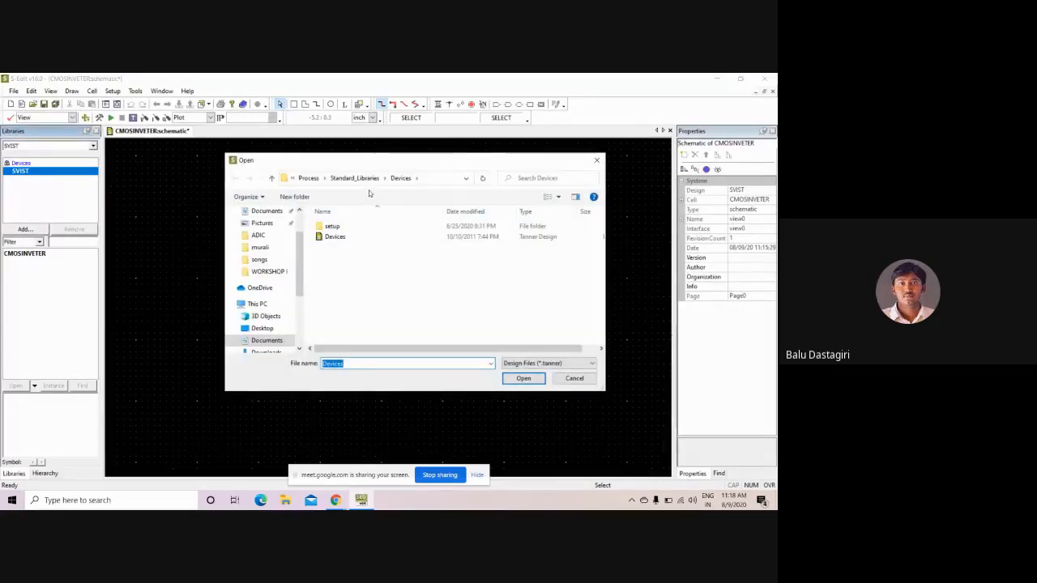
pyautogui.click(355, 178)
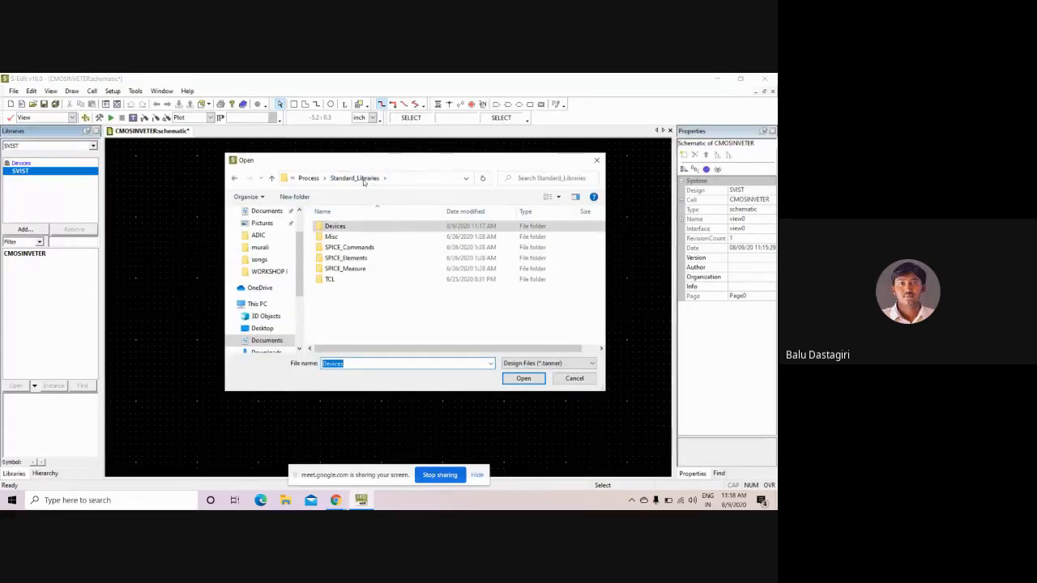
pyautogui.click(344, 240)
pyautogui.doubleClick(343, 239)
pyautogui.doubleClick(337, 247)
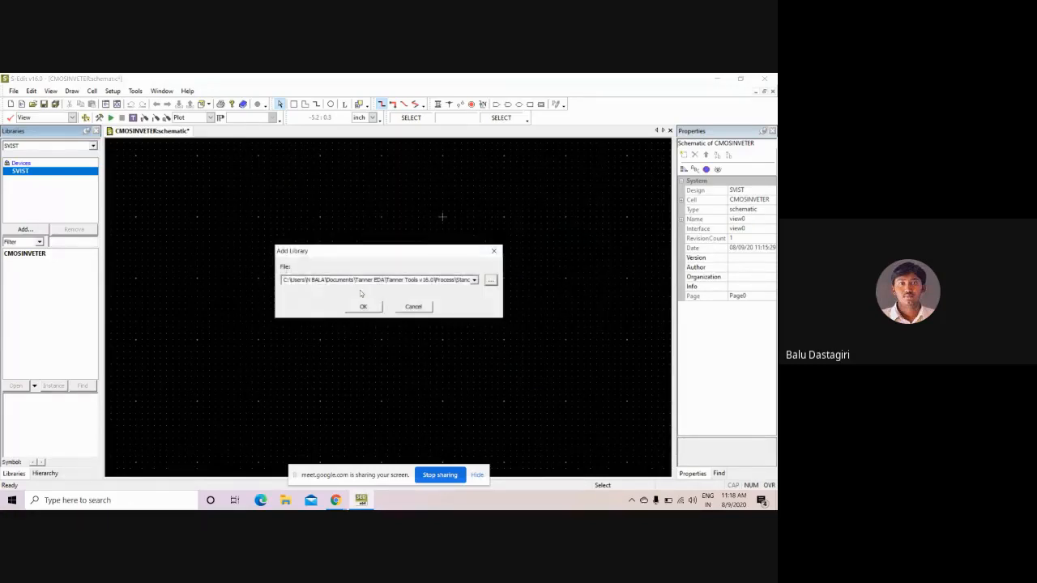
pyautogui.click(363, 307)
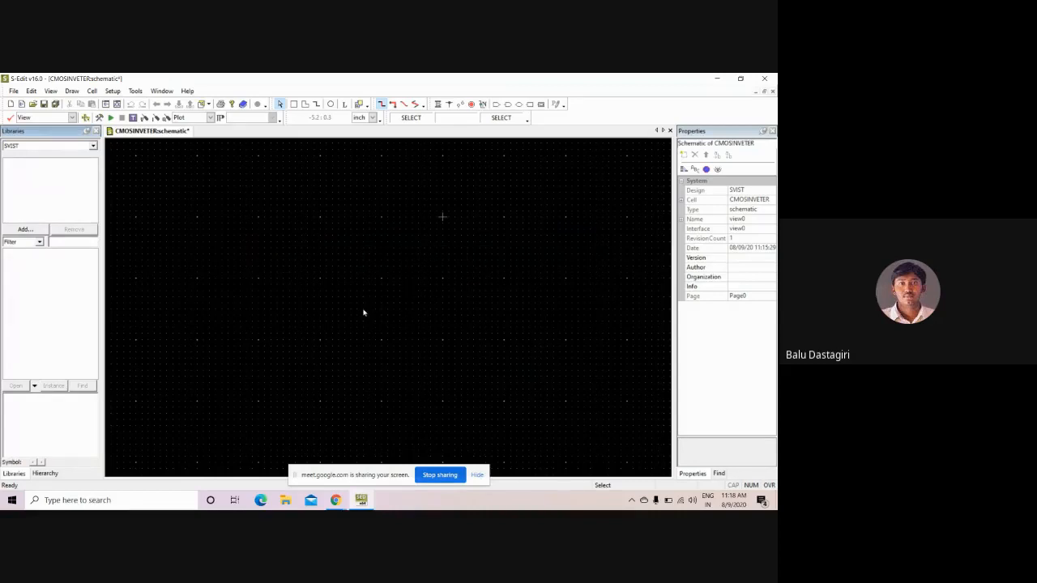
# Step: Add the SPICE_Commands library from its folder in Standard_Libraries to the design
pyautogui.click(24, 230)
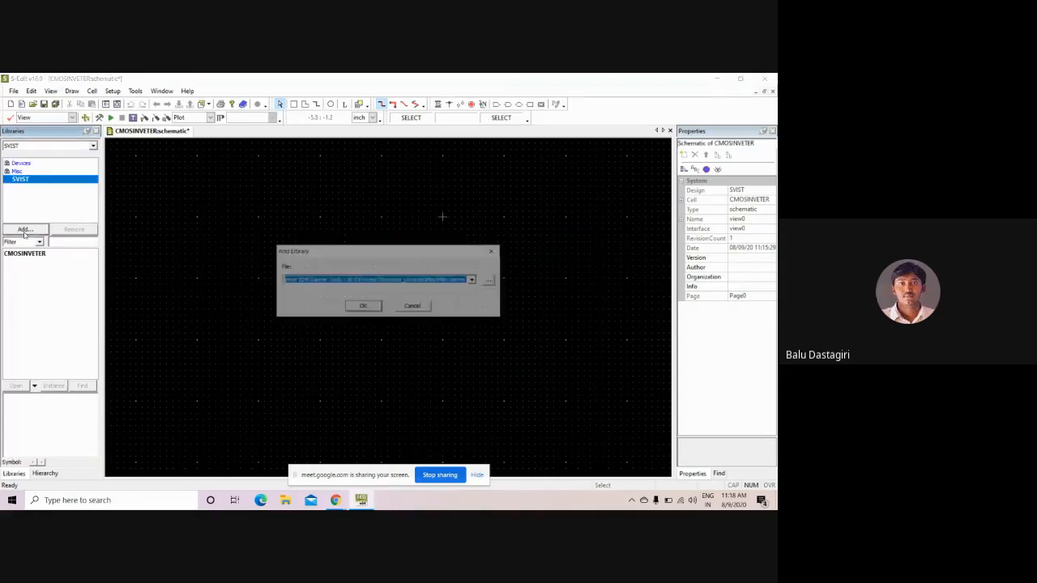
pyautogui.click(492, 279)
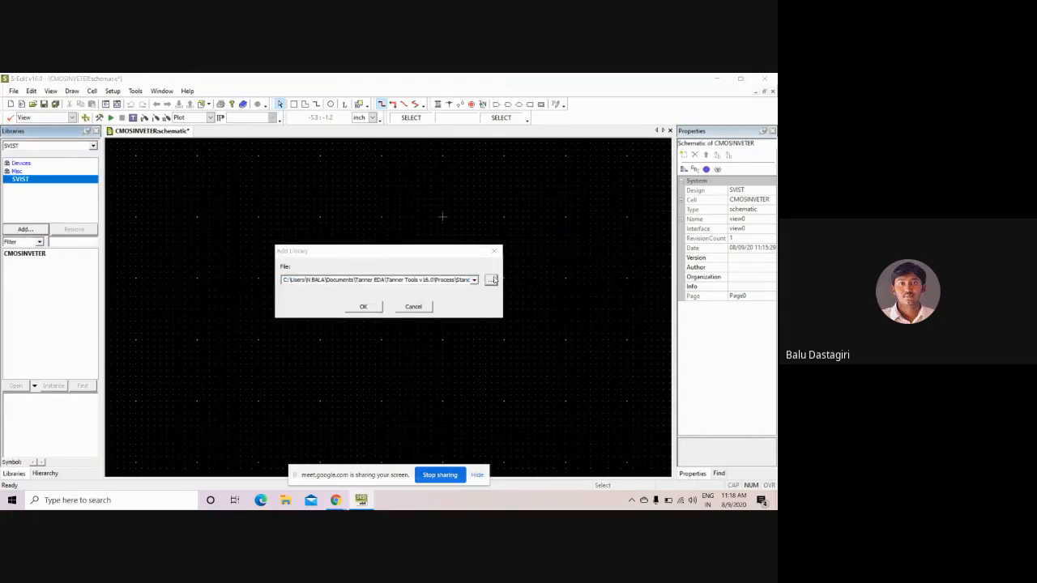
pyautogui.click(354, 178)
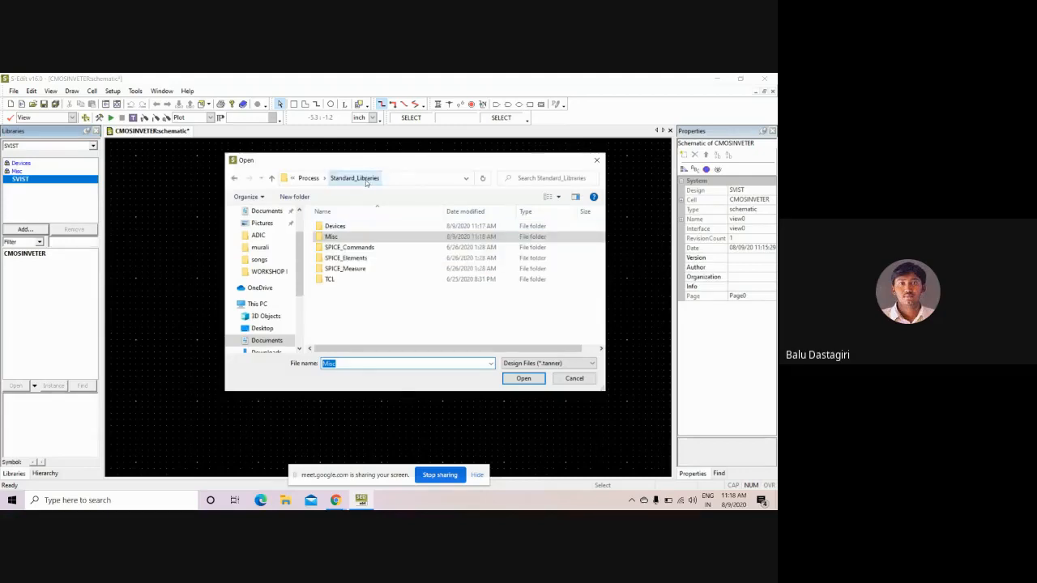
pyautogui.doubleClick(348, 247)
pyautogui.doubleClick(348, 247)
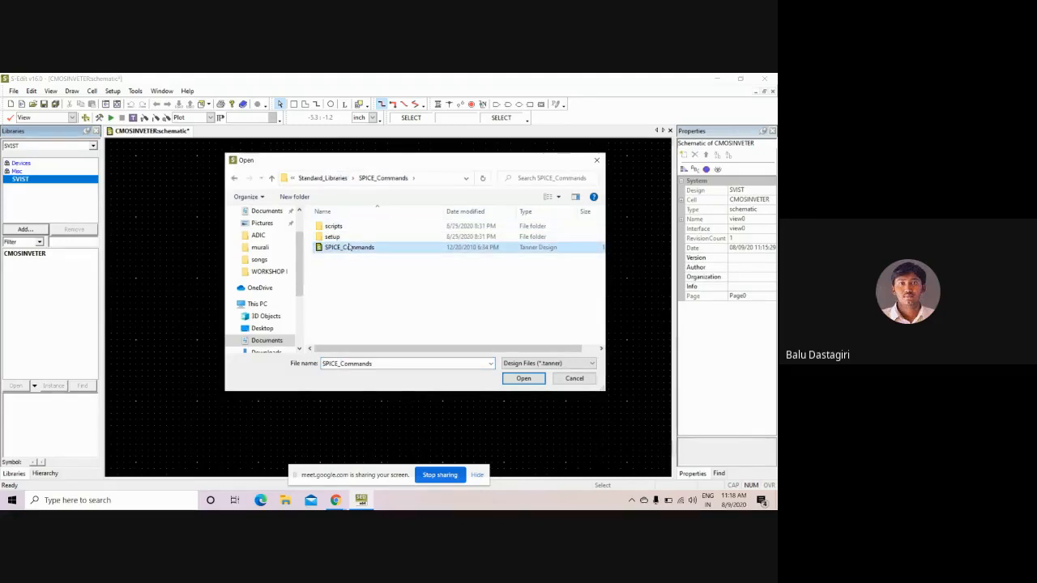
pyautogui.click(356, 308)
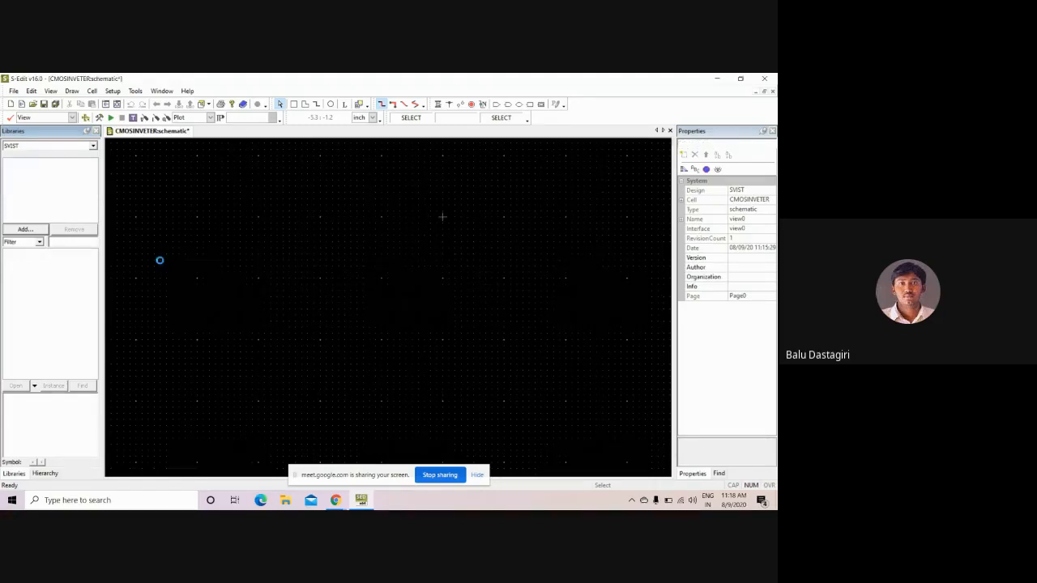
# Step: Add the SPICE_Elements library from its folder in Standard_Libraries to the design
pyautogui.click(22, 230)
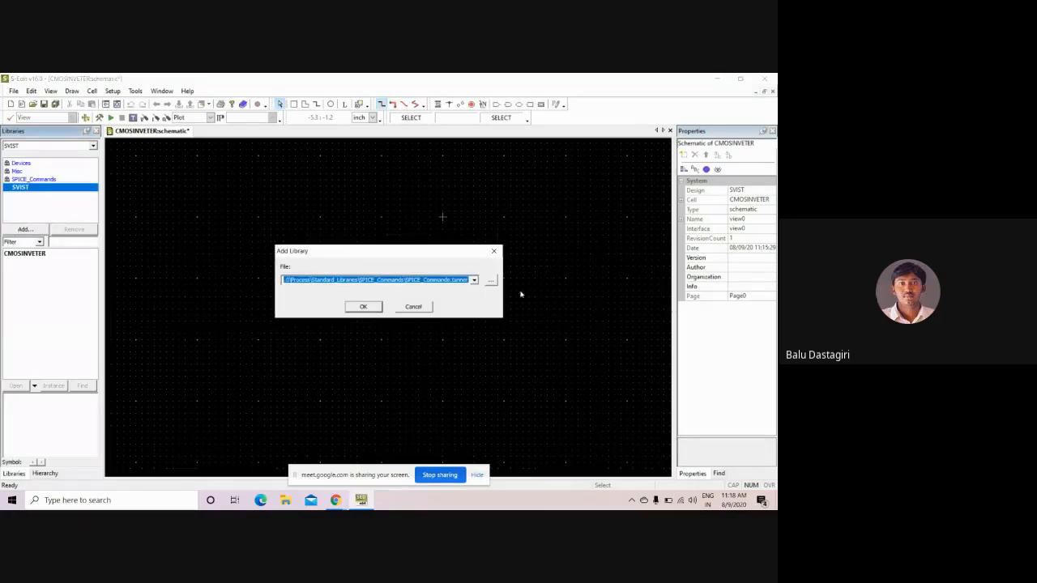
pyautogui.click(489, 280)
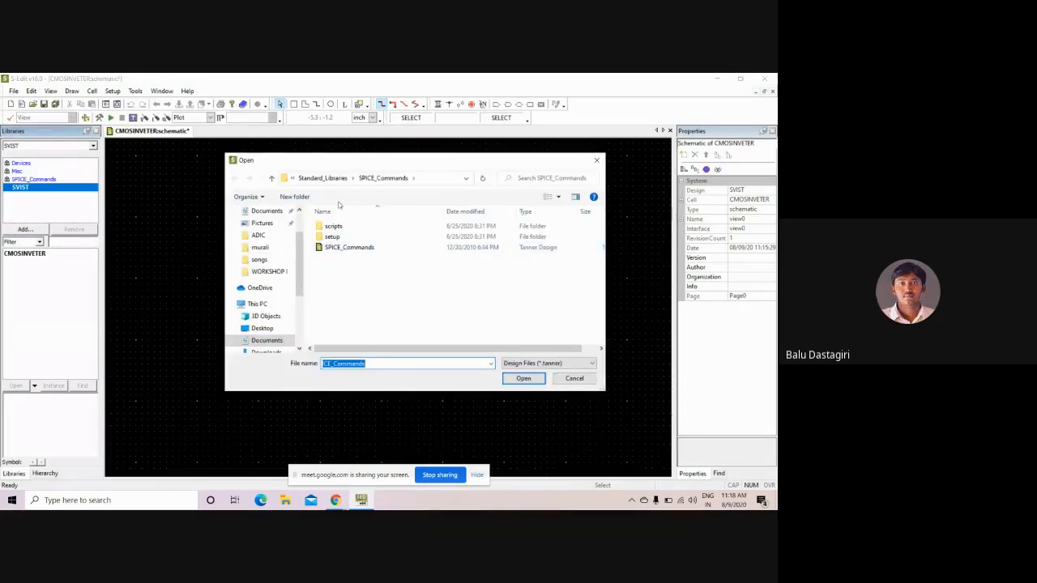
pyautogui.click(334, 180)
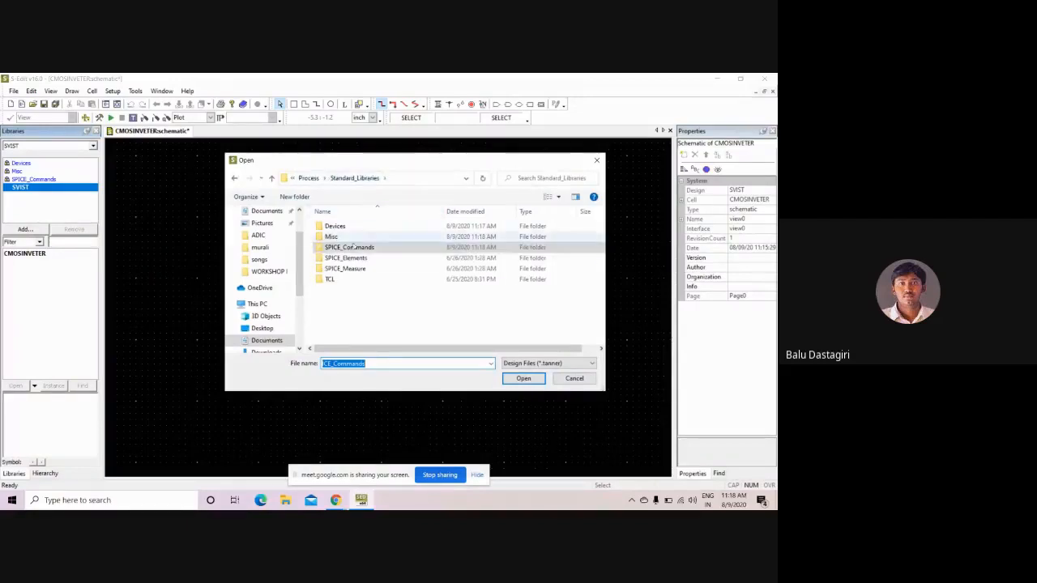
pyautogui.doubleClick(343, 264)
pyautogui.doubleClick(343, 236)
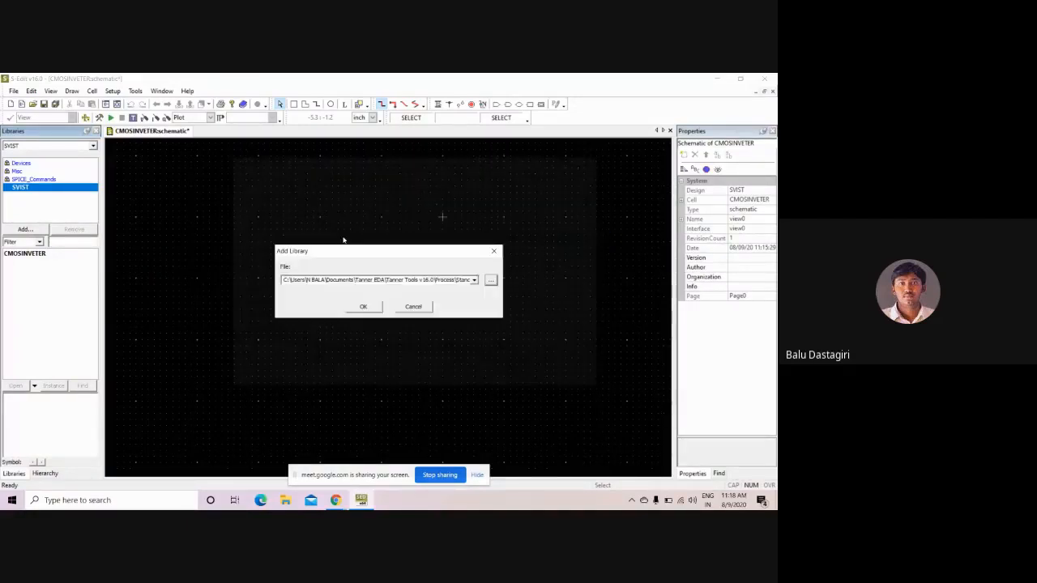
pyautogui.click(366, 309)
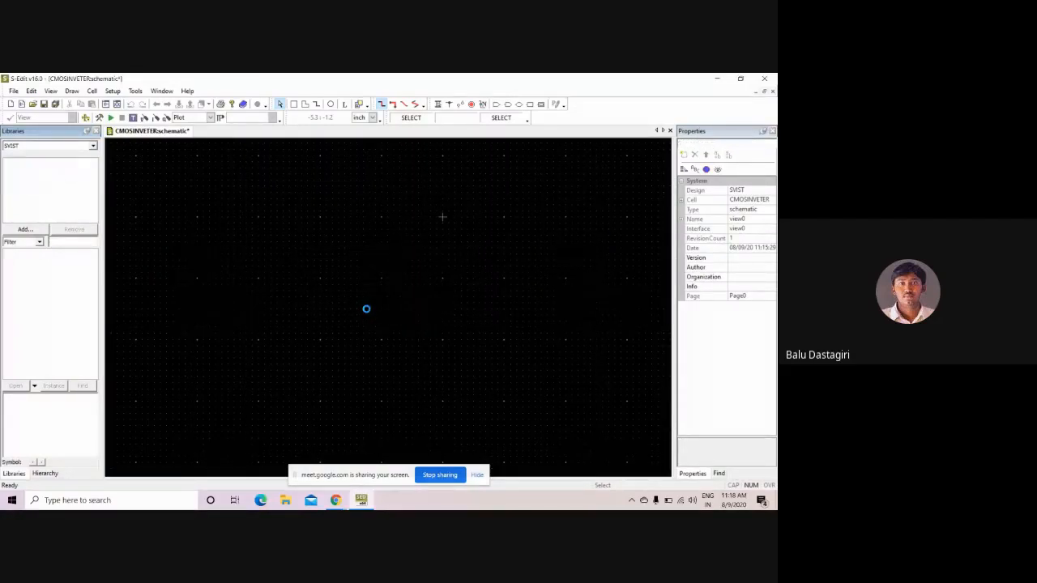
# Step: Add the SPICE_Measure library from its folder in Standard_Libraries to the design
pyautogui.click(25, 230)
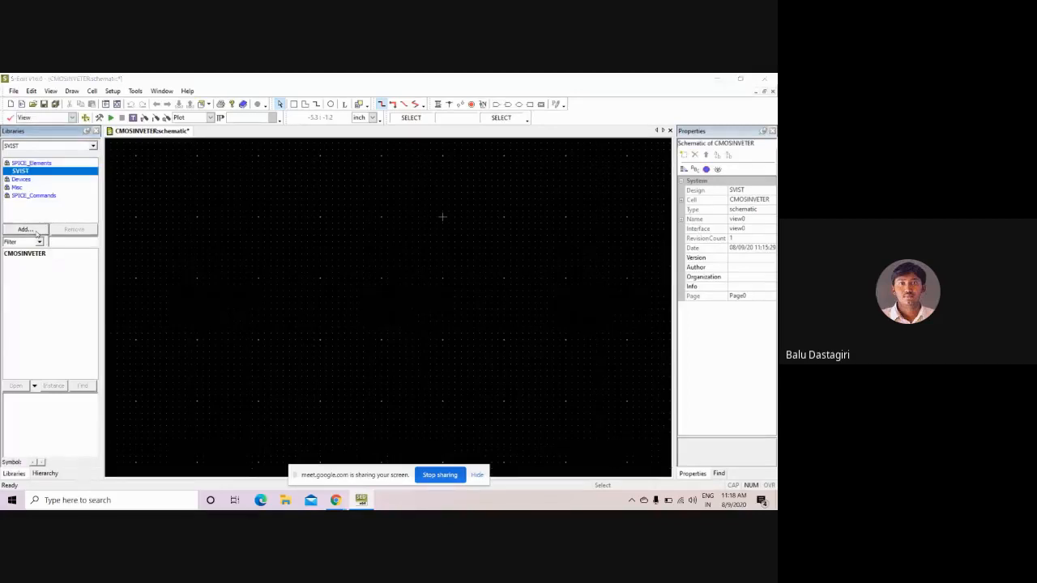
pyautogui.click(491, 280)
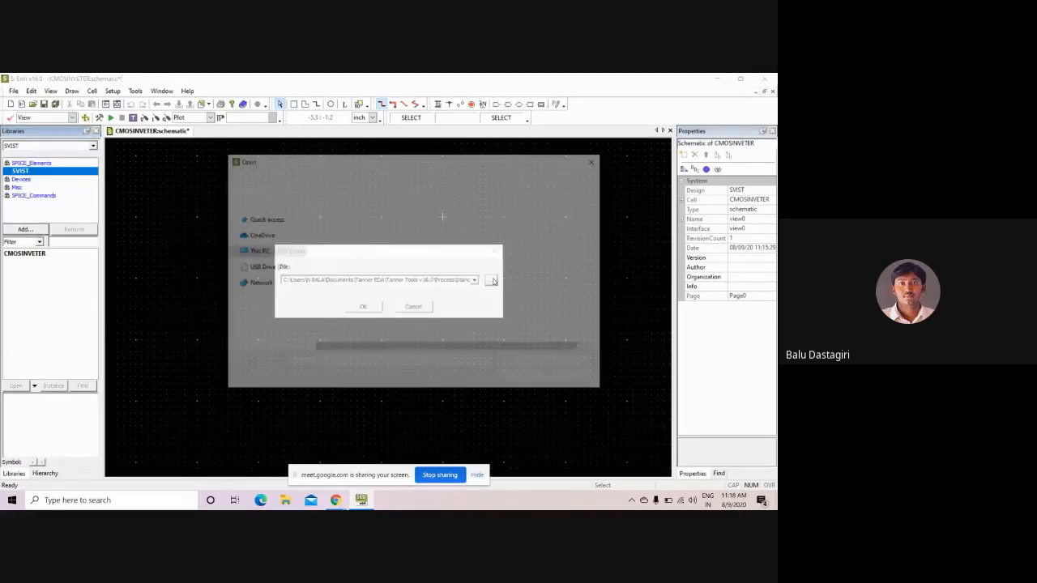
pyautogui.click(340, 179)
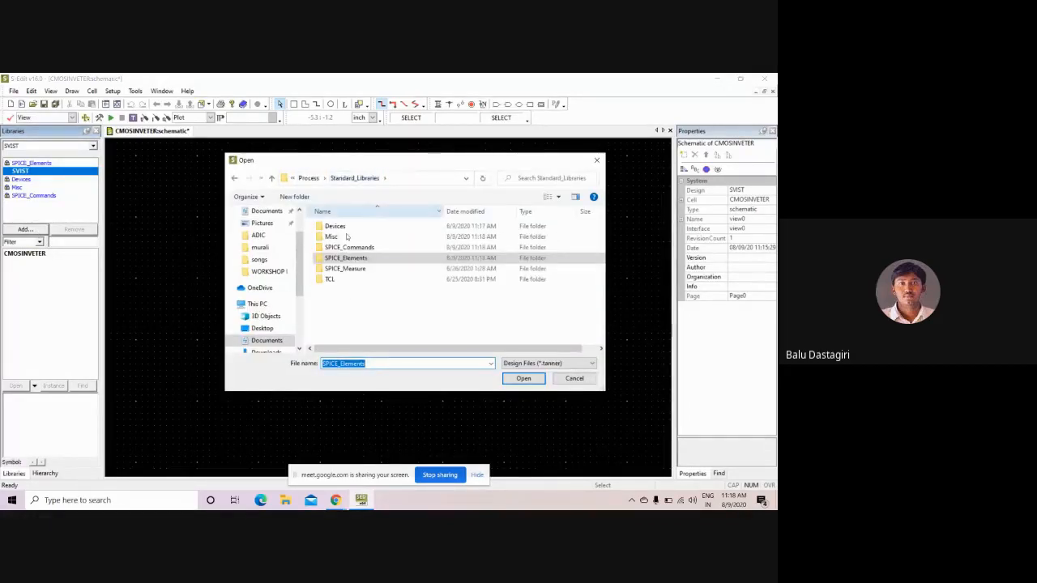
pyautogui.doubleClick(345, 268)
pyautogui.click(341, 248)
pyautogui.doubleClick(341, 248)
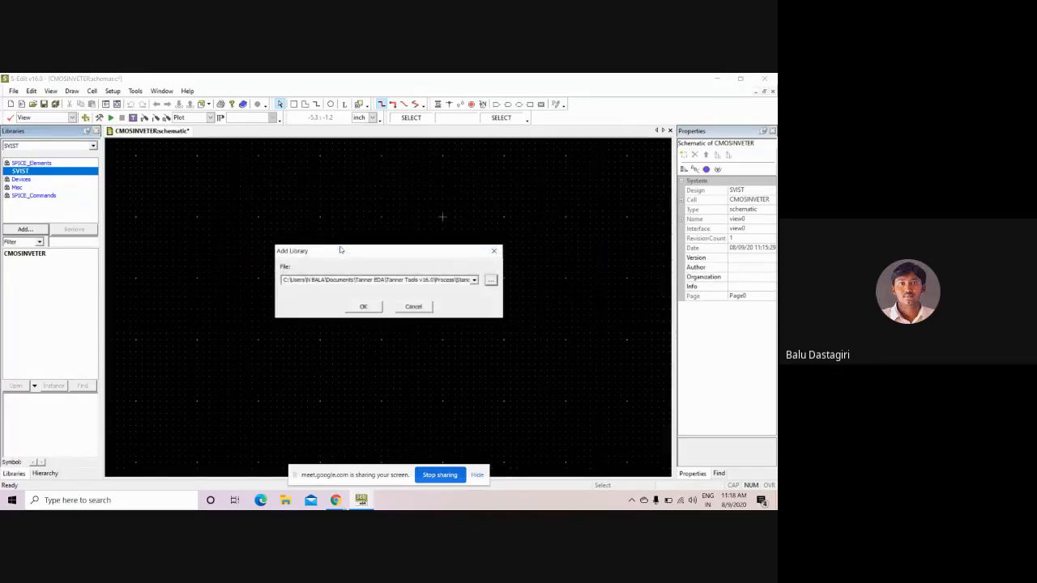
pyautogui.click(358, 309)
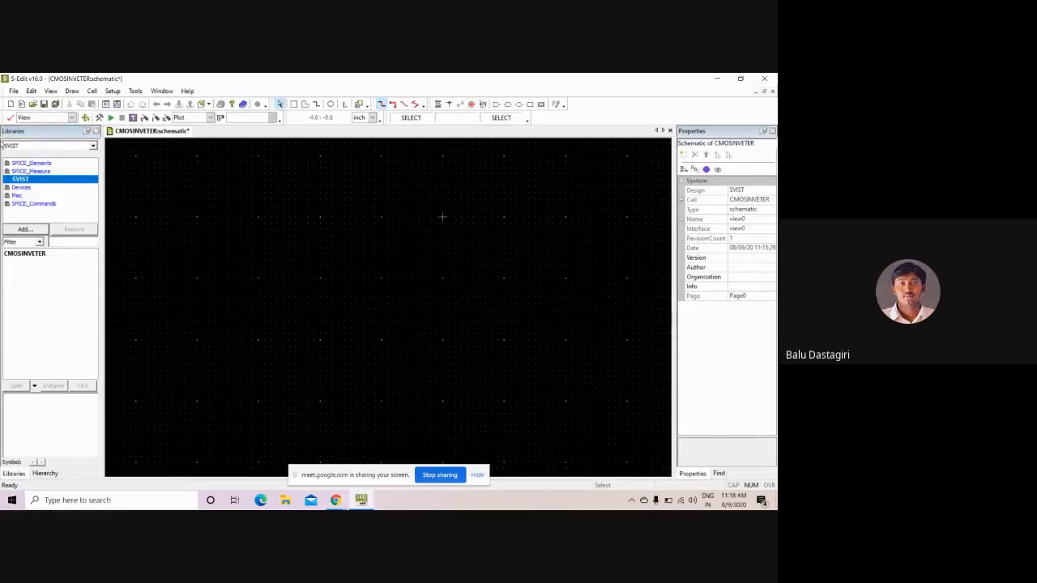
# Step: Examine the cell lists of the SPICE_Elements, Devices, Misc and SPICE_Commands libraries
pyautogui.click(30, 164)
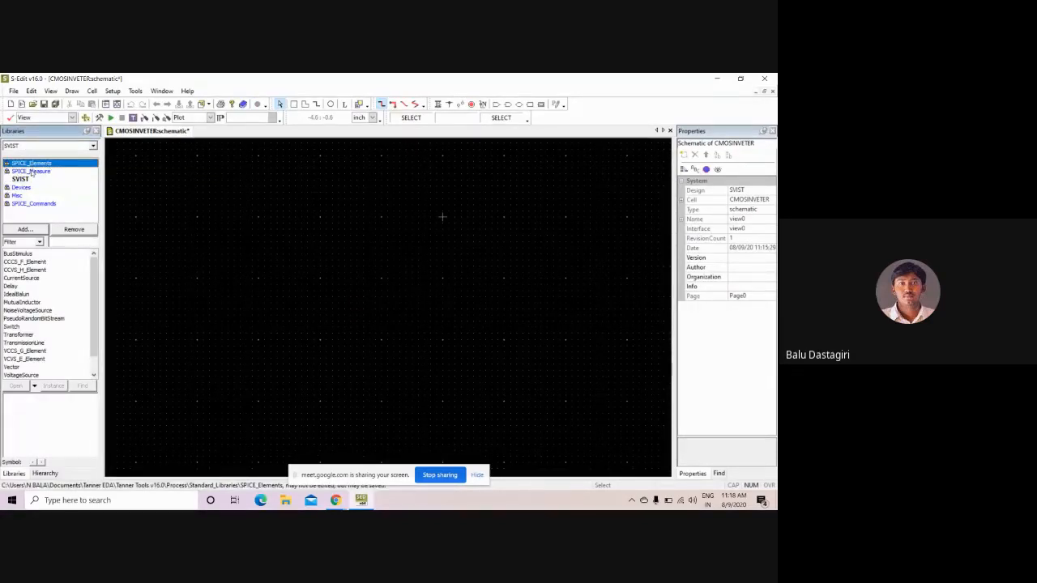
pyautogui.click(22, 190)
pyautogui.click(22, 197)
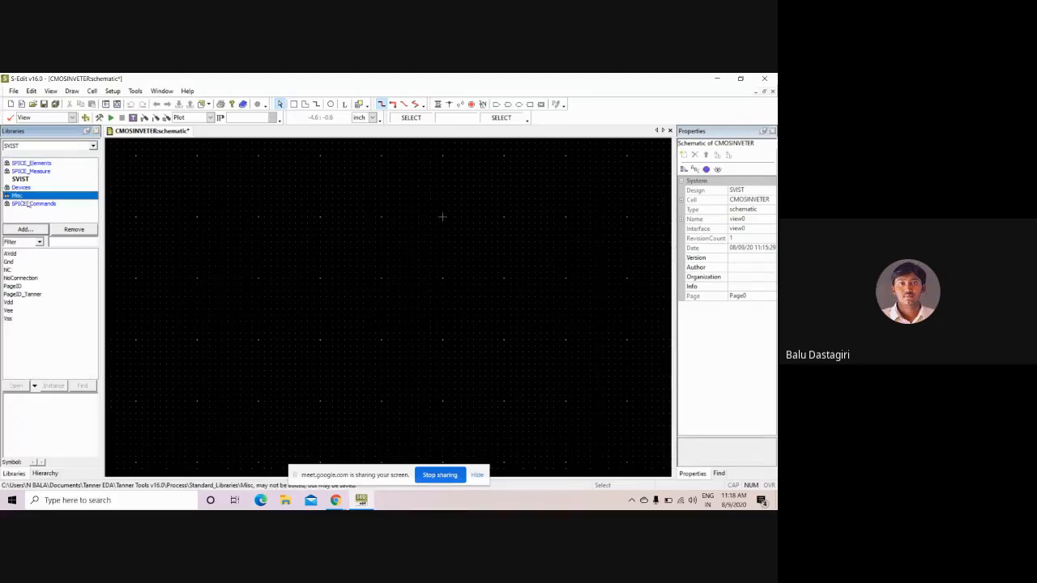
pyautogui.click(30, 205)
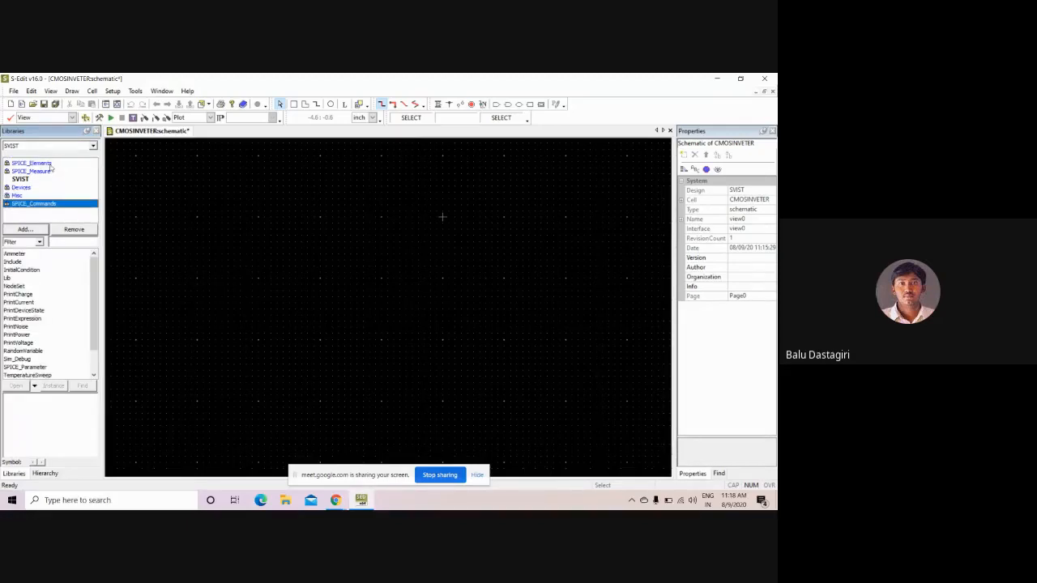
pyautogui.click(37, 188)
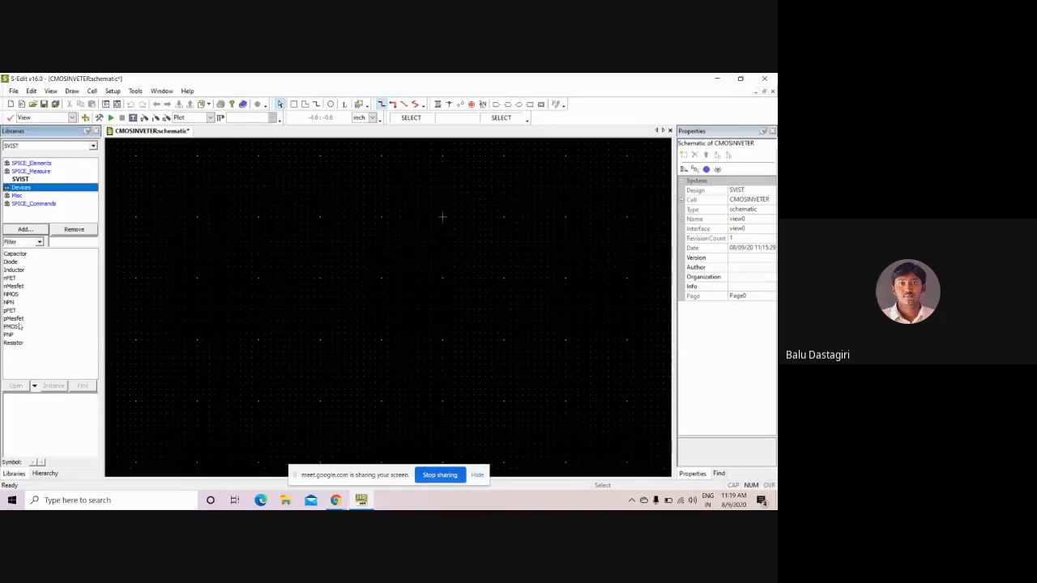
pyautogui.click(30, 197)
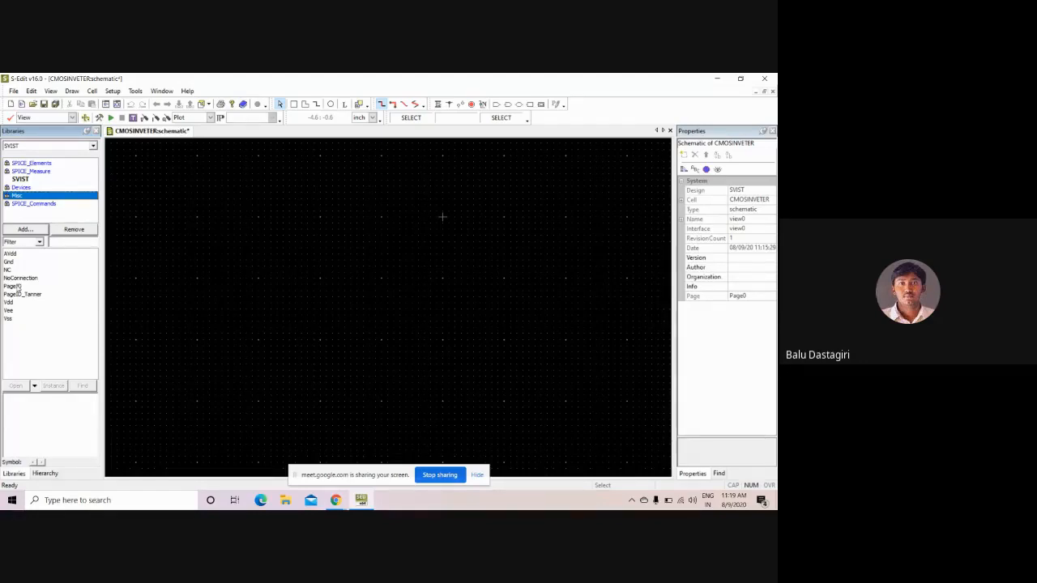
pyautogui.click(45, 163)
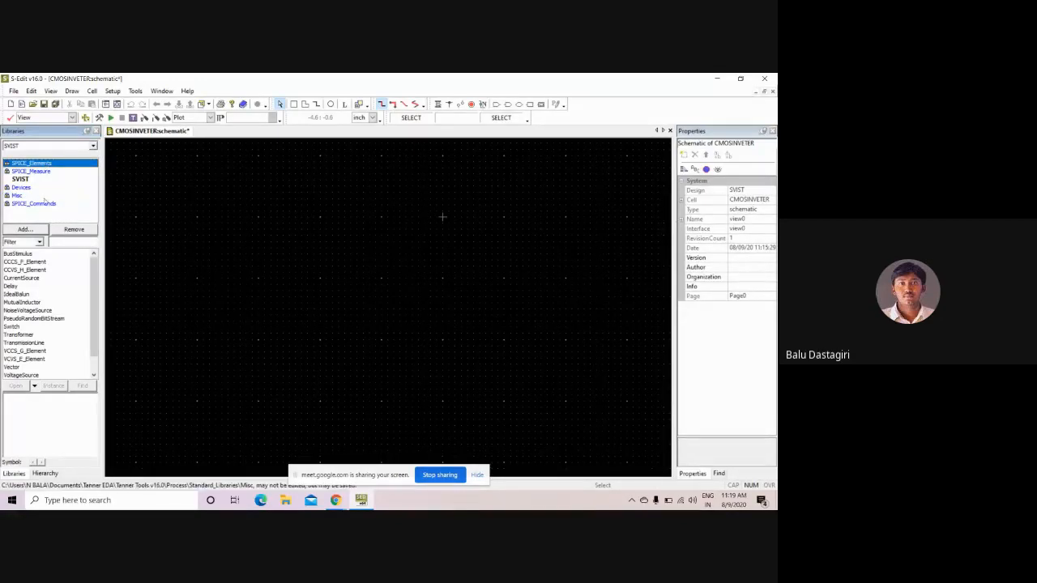
pyautogui.click(45, 203)
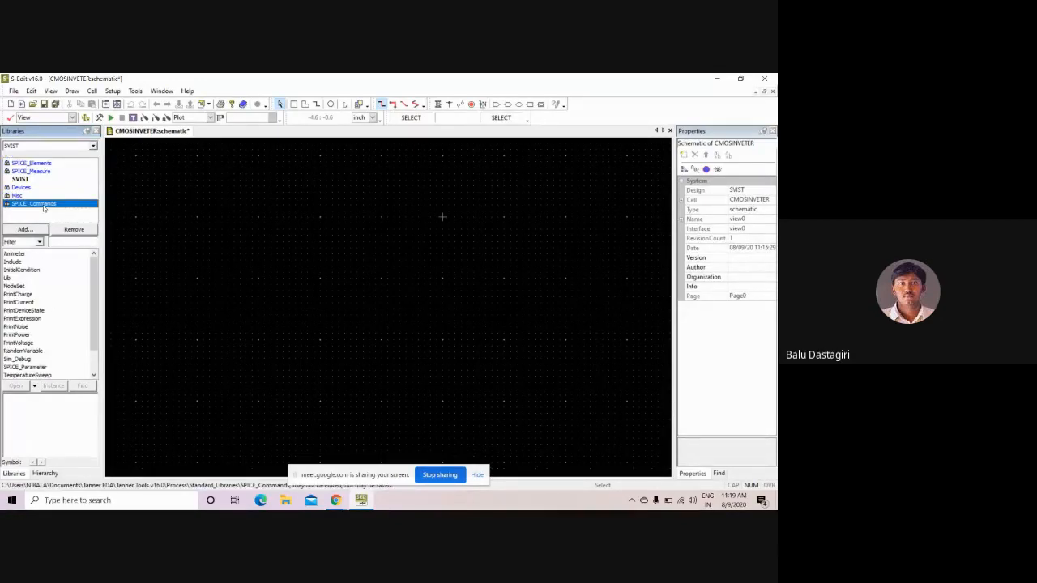
# Step: Preview symbols in the SPICE_Elements library, including Delay, Switch, Transformer, Vector and VoltageSource
pyautogui.click(42, 164)
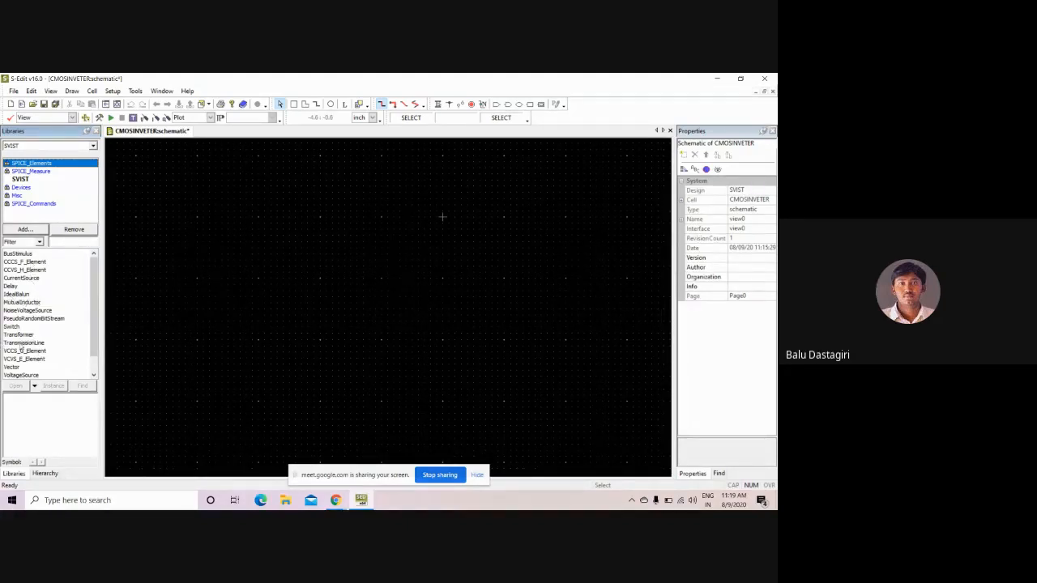
pyautogui.click(36, 279)
pyautogui.click(35, 286)
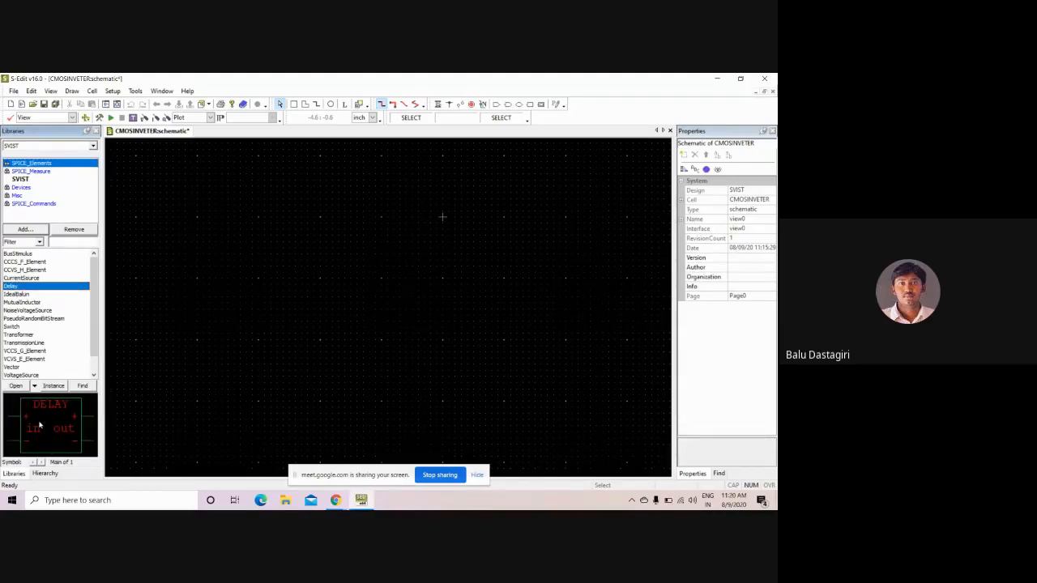
pyautogui.click(18, 327)
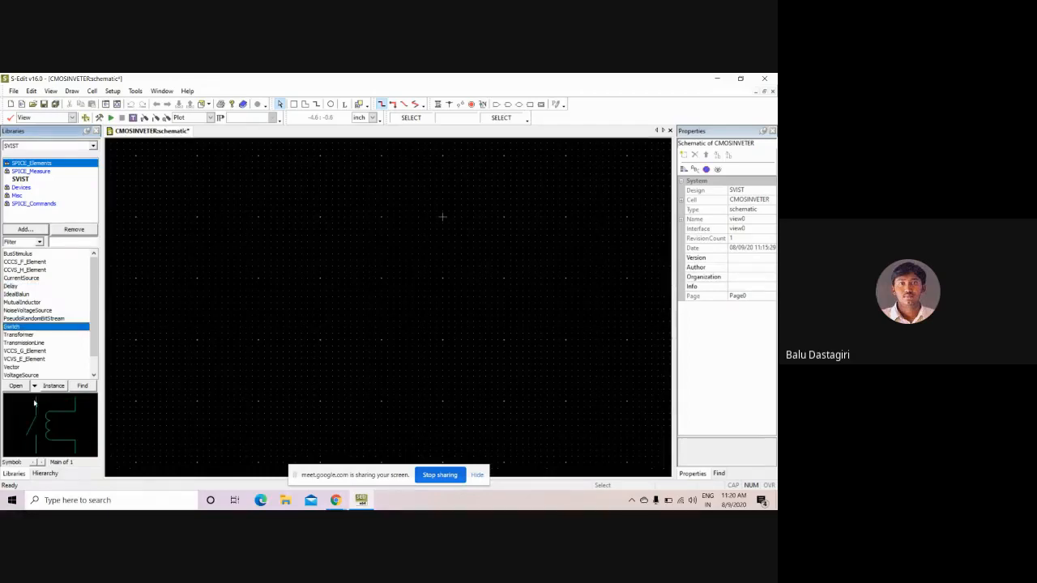
pyautogui.click(31, 334)
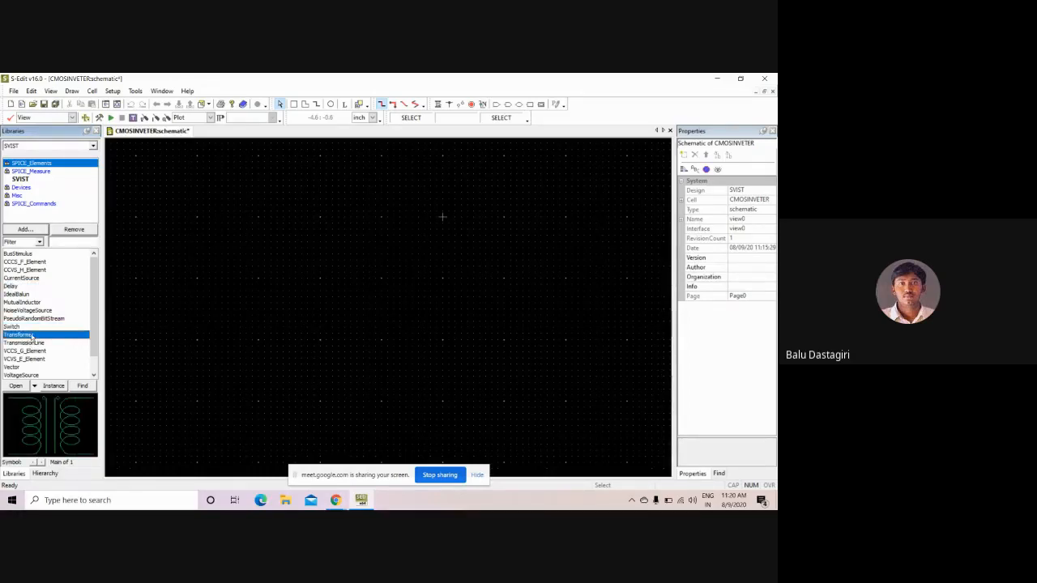
pyautogui.click(35, 369)
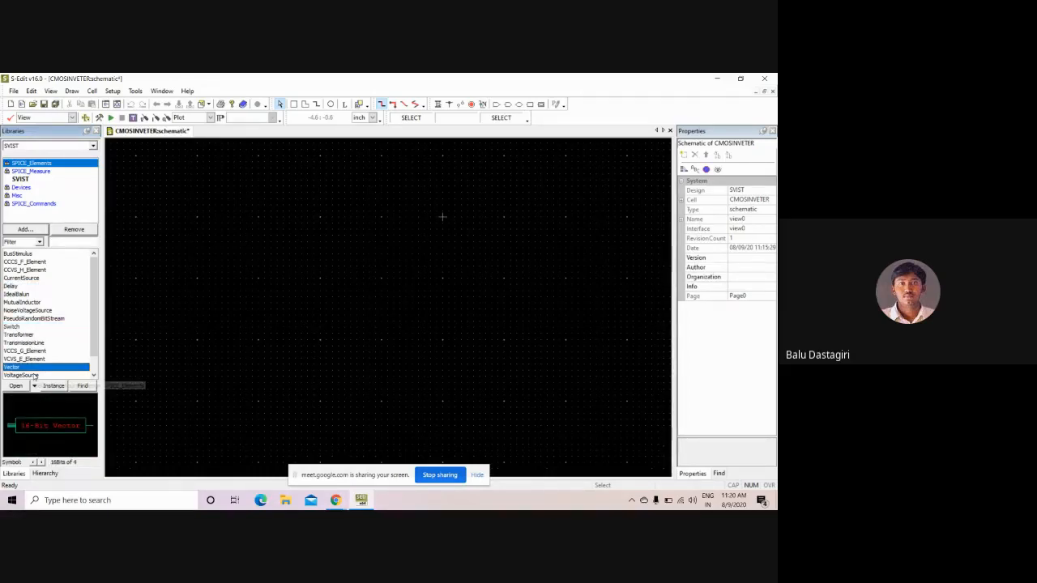
pyautogui.click(35, 376)
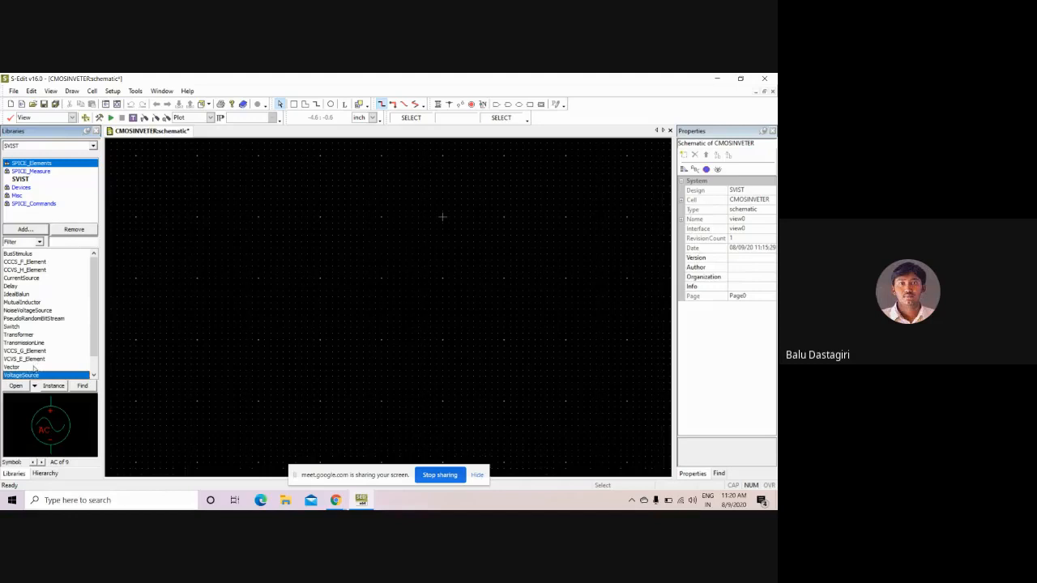
# Step: Preview the print, RandomVariable, SPICE_Parameter and TemperatureSweep symbols in the SPICE_Commands library
pyautogui.click(34, 204)
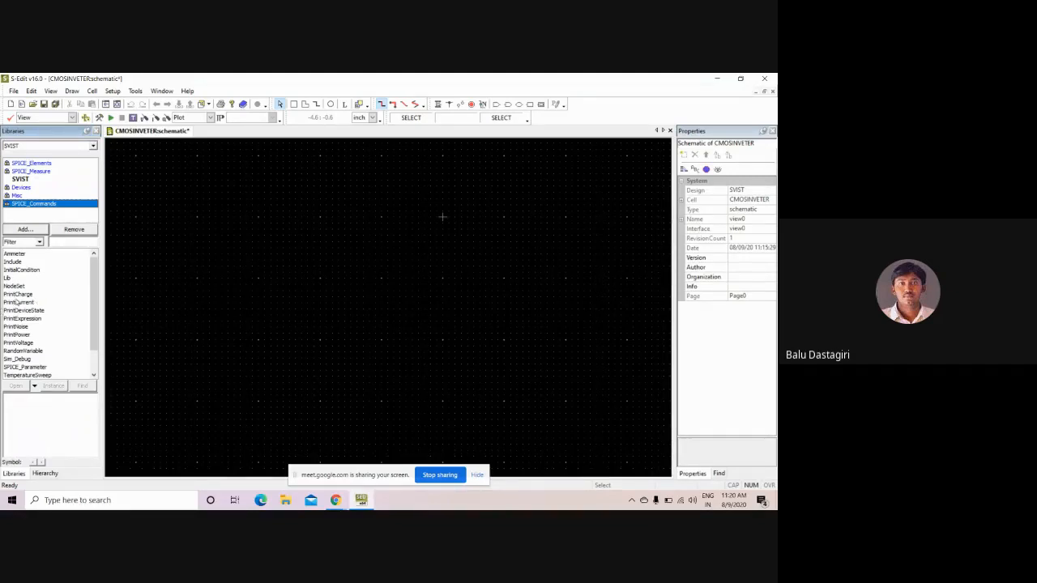
pyautogui.scroll(-1, 20, 299)
pyautogui.scroll(1, 26, 332)
pyautogui.click(23, 302)
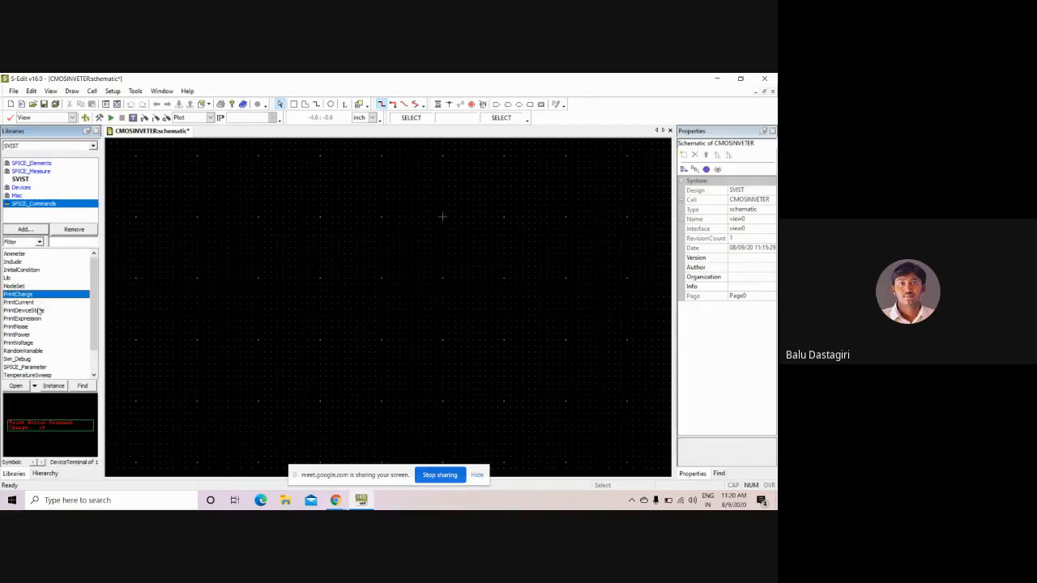
pyautogui.click(40, 311)
pyautogui.click(41, 319)
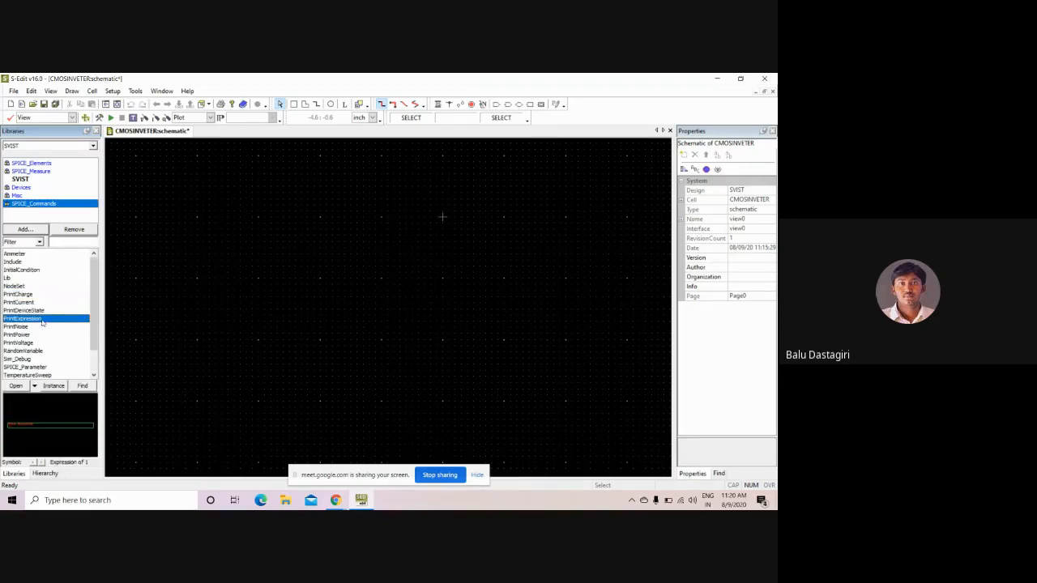
pyautogui.click(37, 328)
pyautogui.click(35, 336)
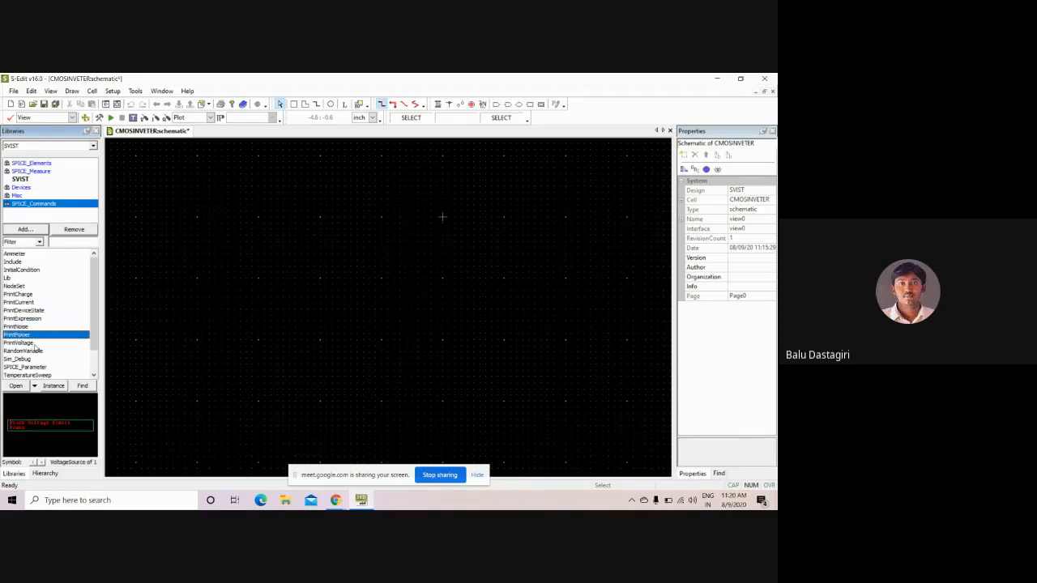
pyautogui.click(38, 344)
pyautogui.click(42, 351)
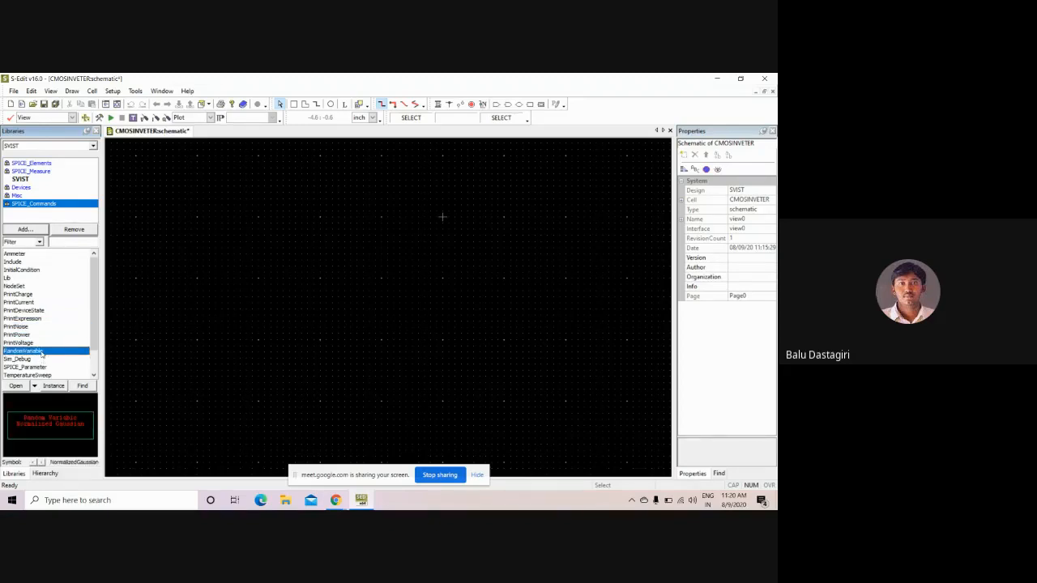
pyautogui.click(41, 368)
pyautogui.scroll(-1, 39, 369)
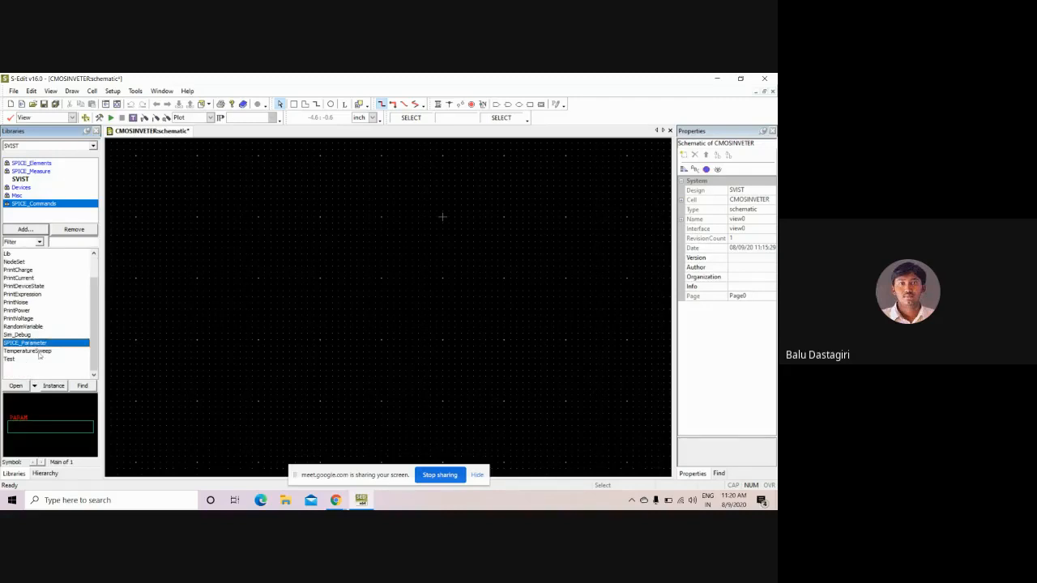
pyautogui.click(39, 352)
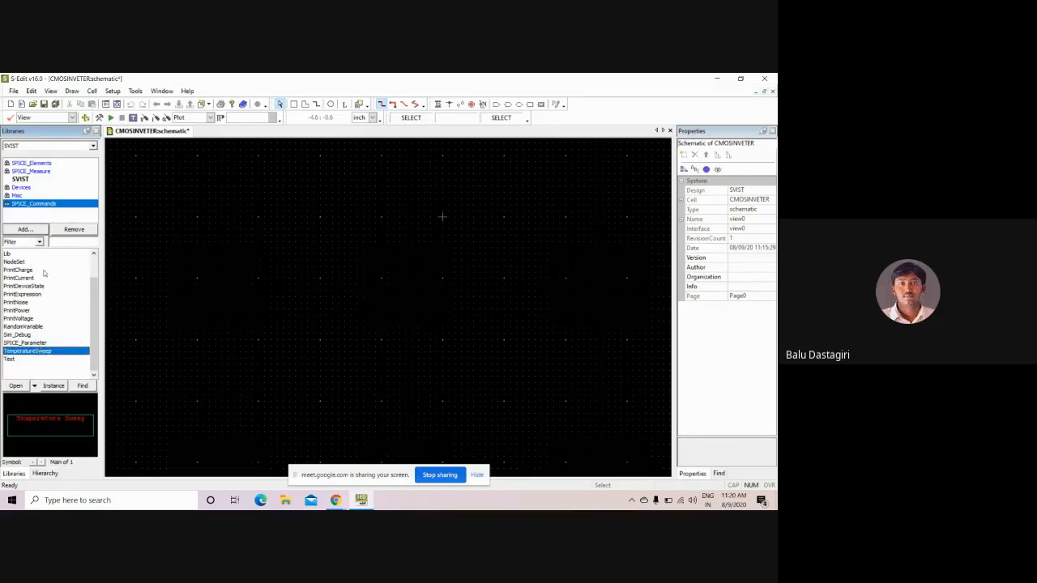
pyautogui.scroll(1, 44, 274)
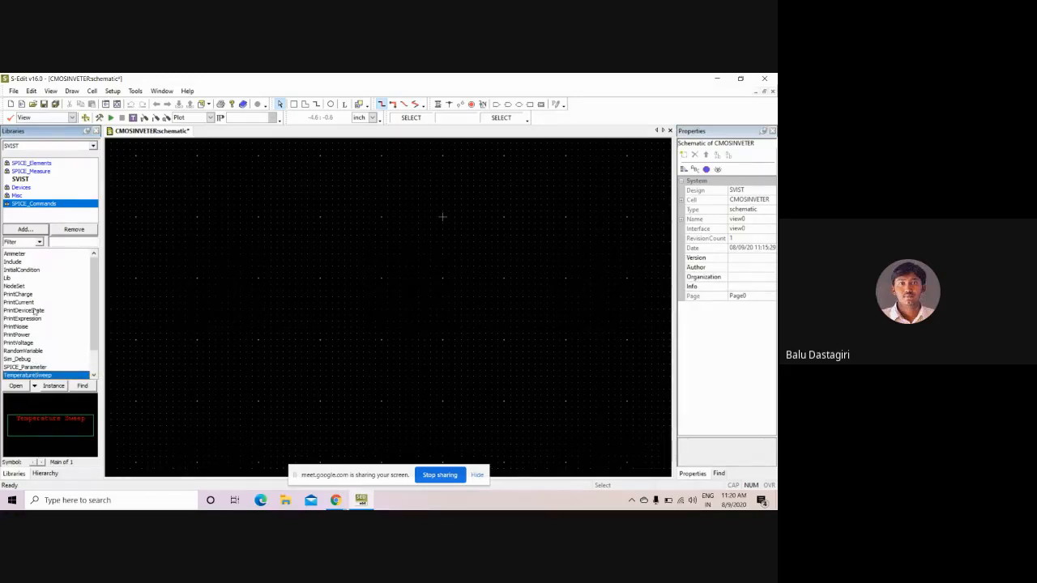
# Step: Look through the SPICE_Measure library's cells and preview the MeasureFindAt and DC_Measure_Noise_Margin symbols
pyautogui.click(39, 172)
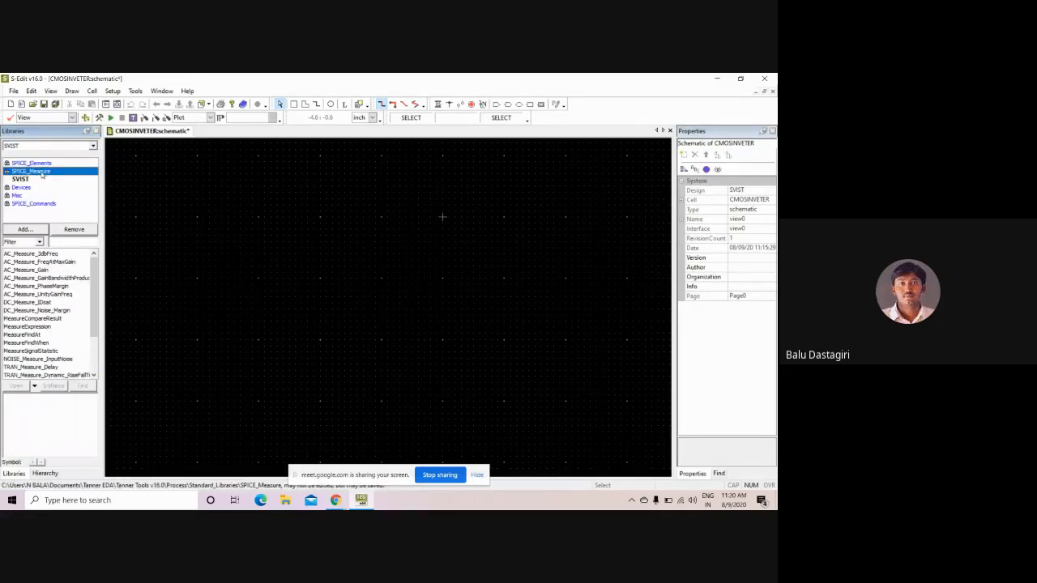
pyautogui.scroll(-2, 36, 278)
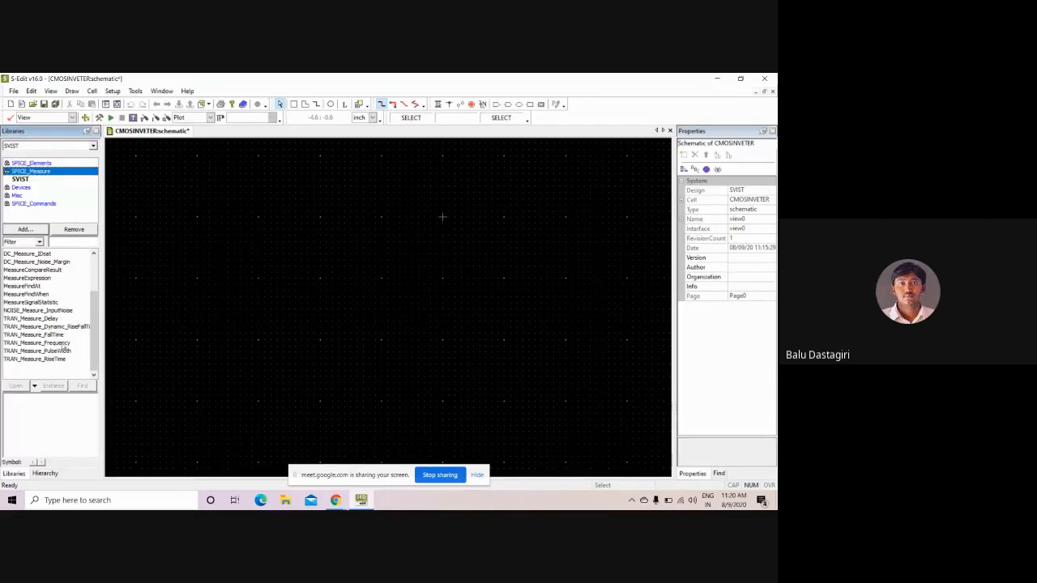
pyautogui.scroll(1, 64, 347)
pyautogui.click(60, 311)
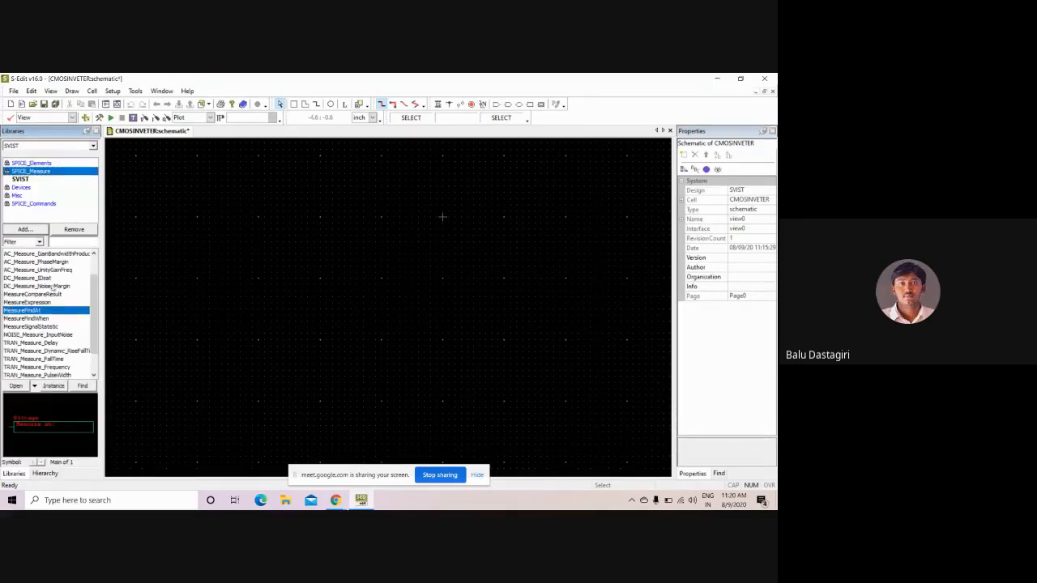
pyautogui.click(53, 286)
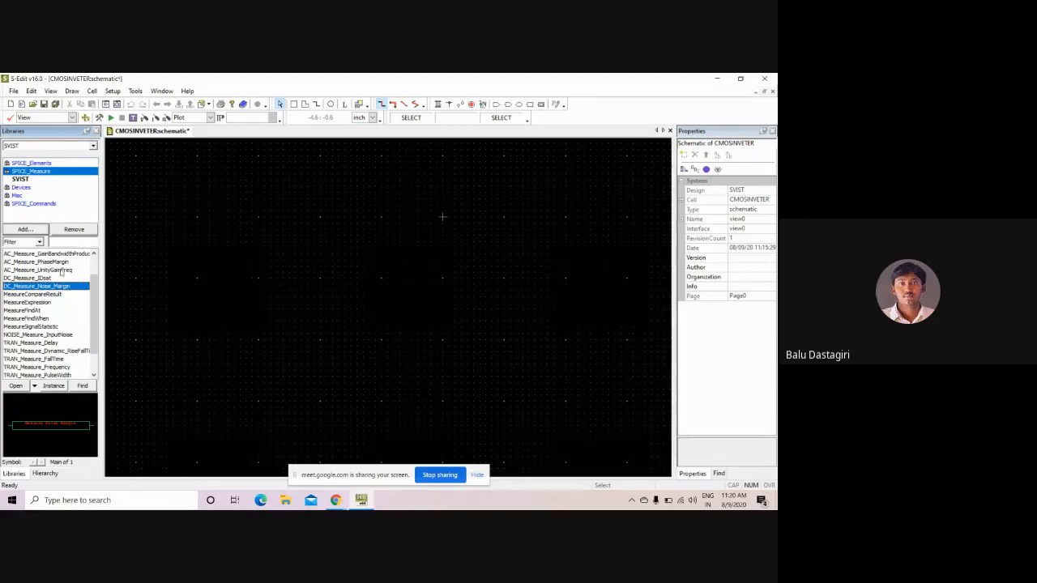
pyautogui.scroll(1, 60, 271)
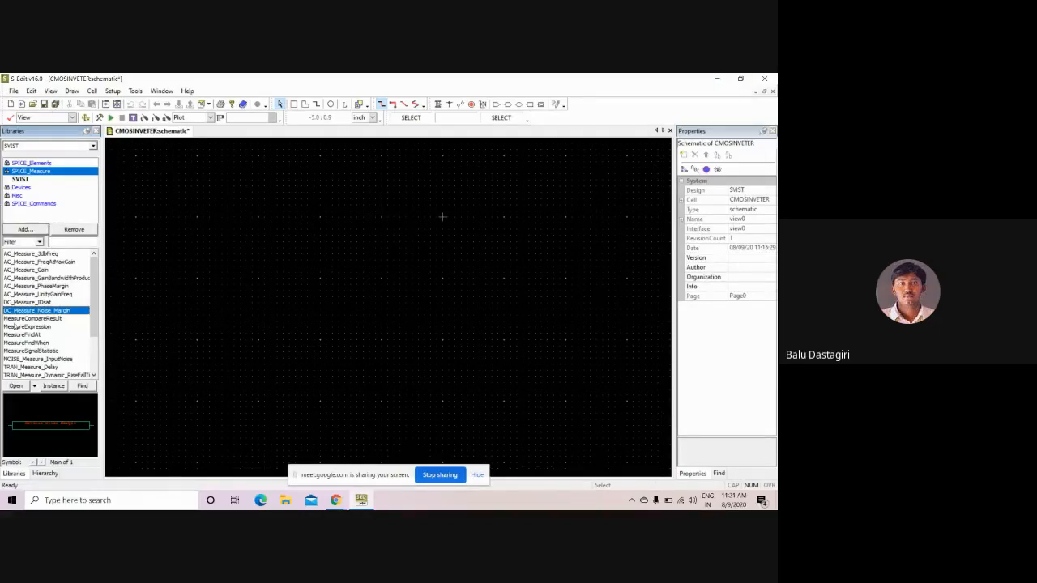
# Step: Place one NMOS transistor from the Devices library in the CMOSINVETER schematic
pyautogui.click(25, 191)
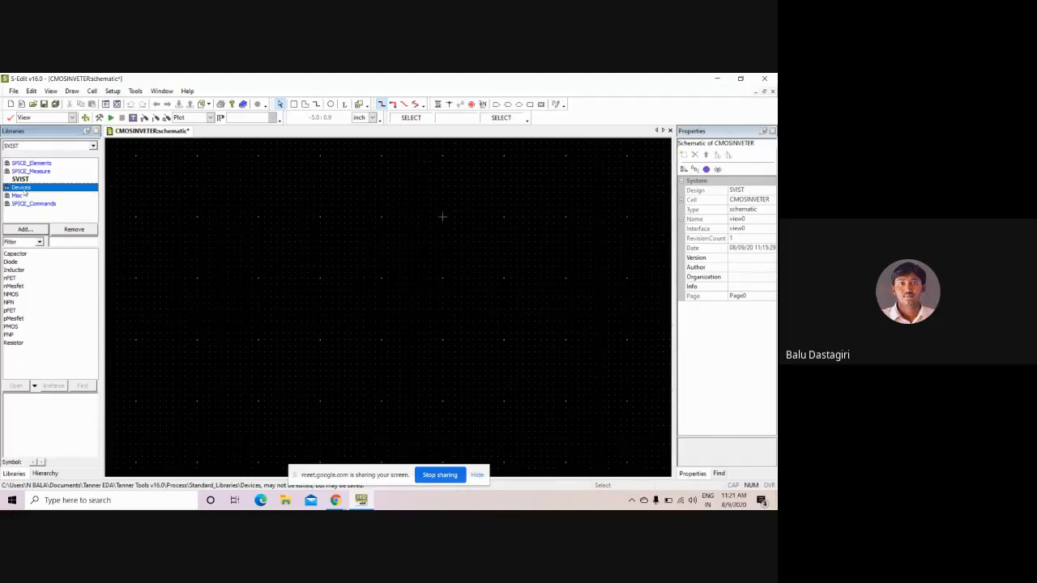
pyautogui.click(16, 295)
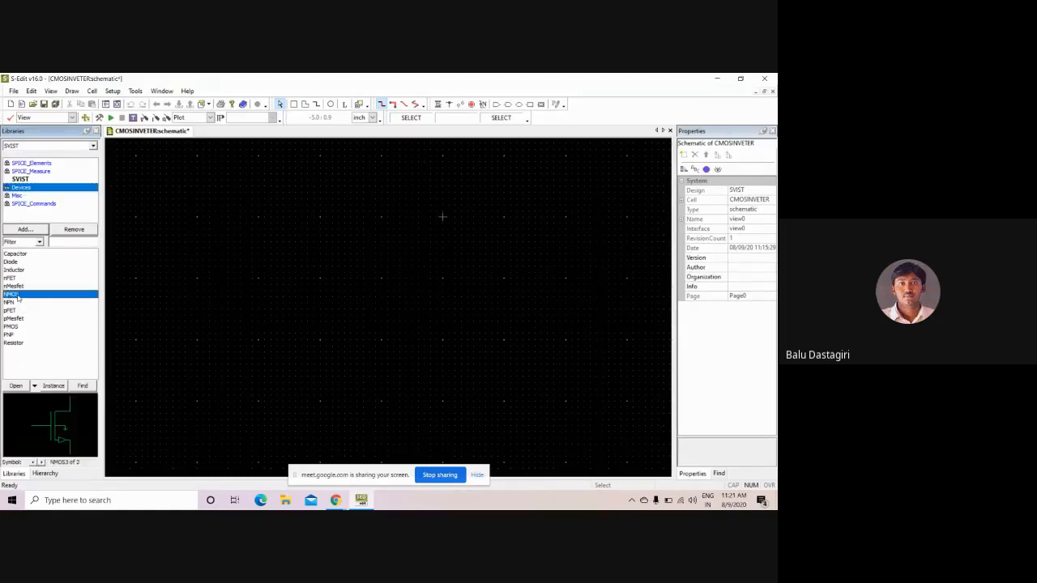
pyautogui.click(54, 387)
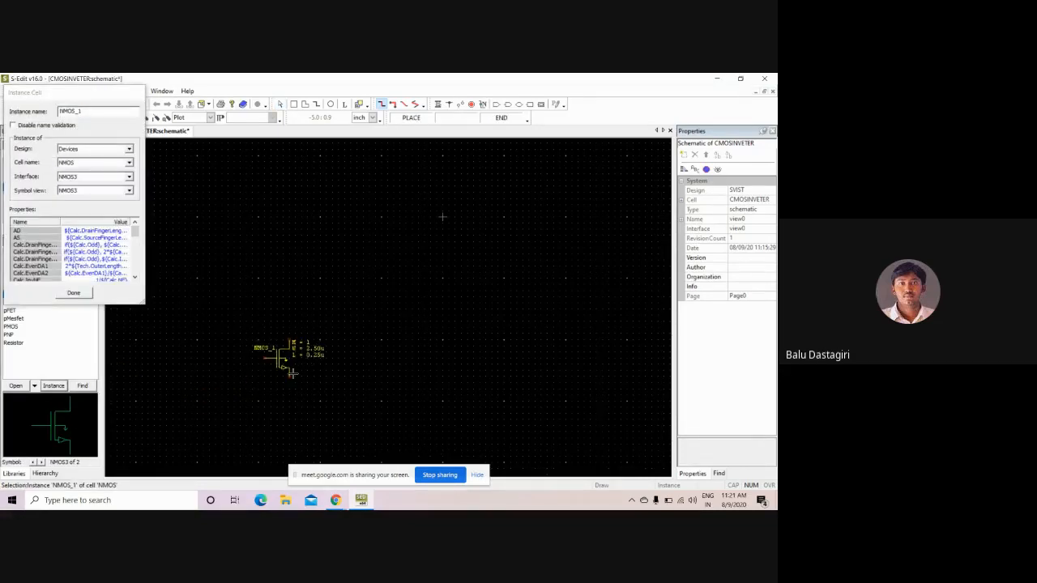
pyautogui.scroll(3, 276, 381)
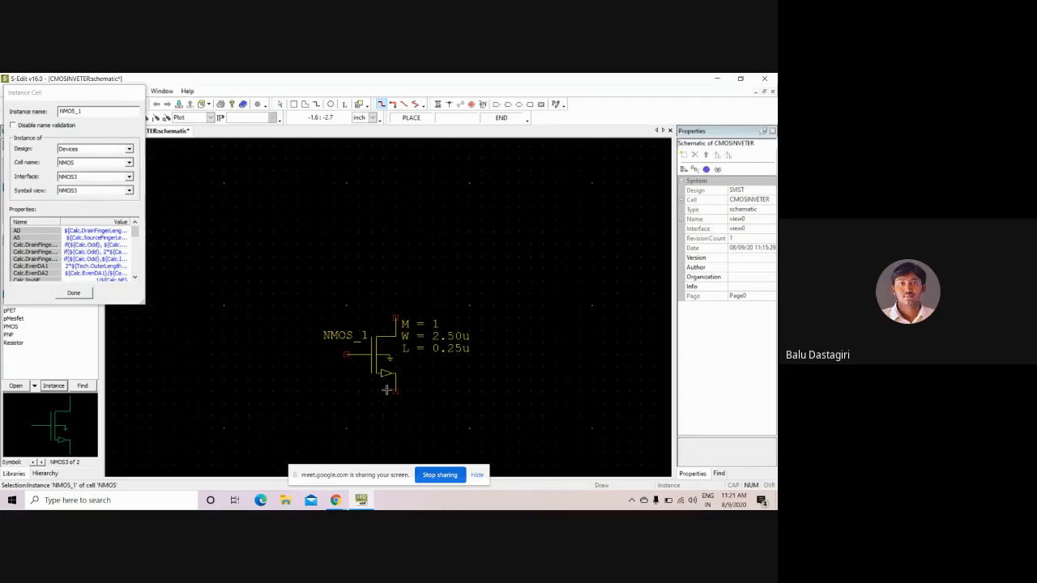
pyautogui.click(371, 377)
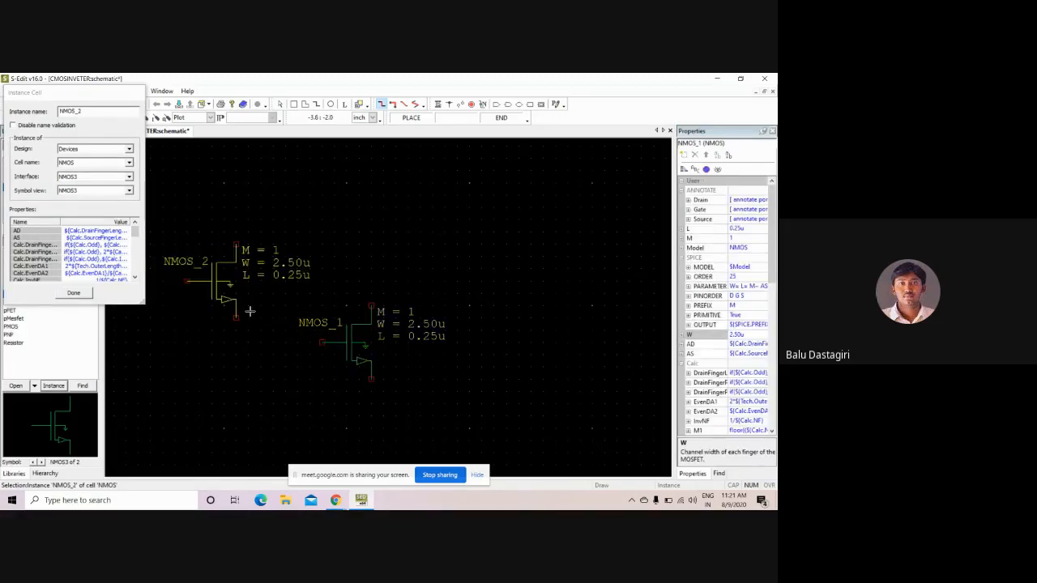
pyautogui.click(255, 310)
pyautogui.press('Escape')
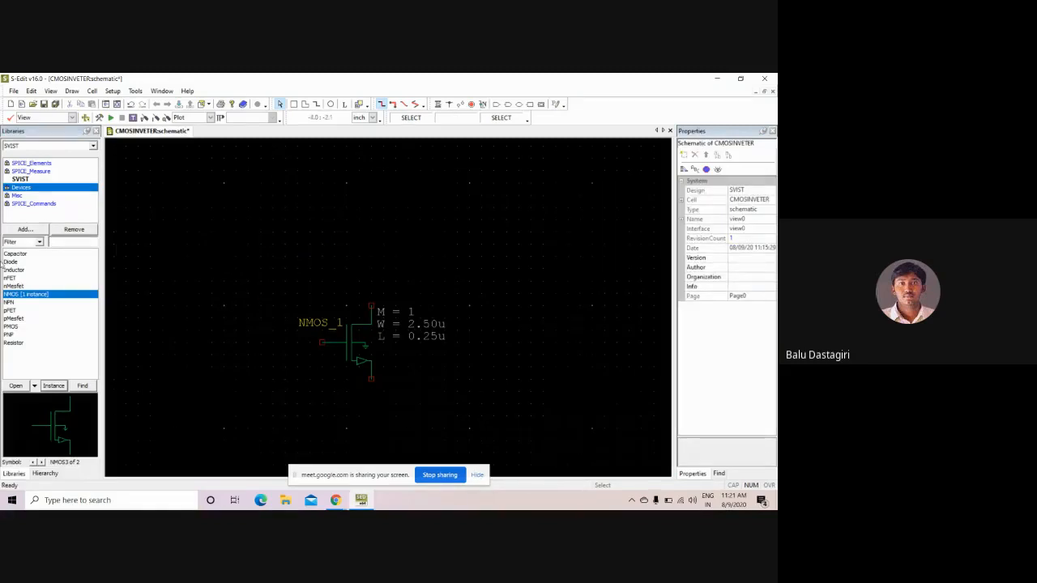
# Step: Place one PMOS transistor from the Devices library directly above the NMOS, with their drain terminals vertically aligned
pyautogui.click(20, 327)
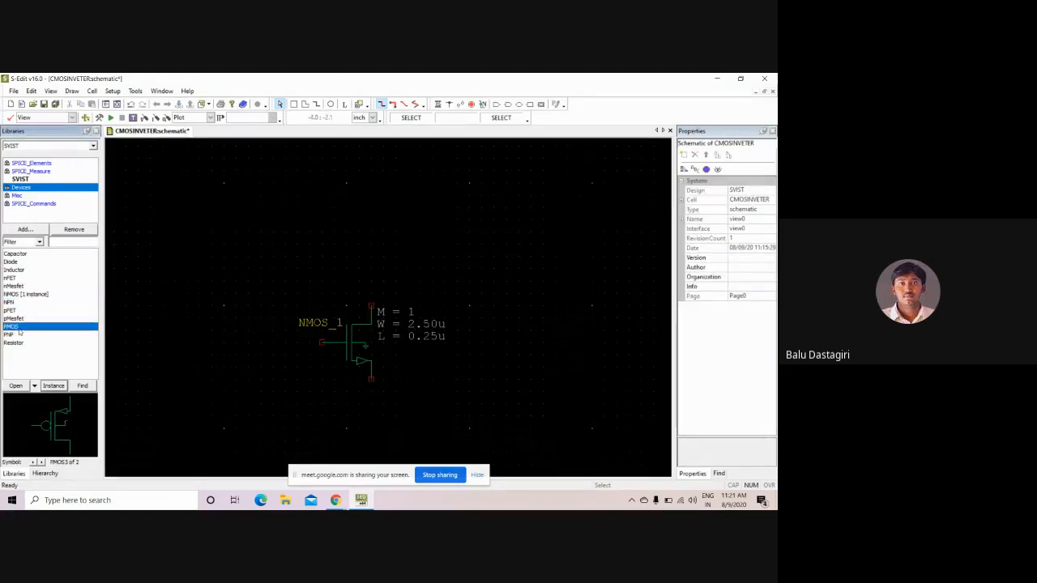
pyautogui.click(53, 387)
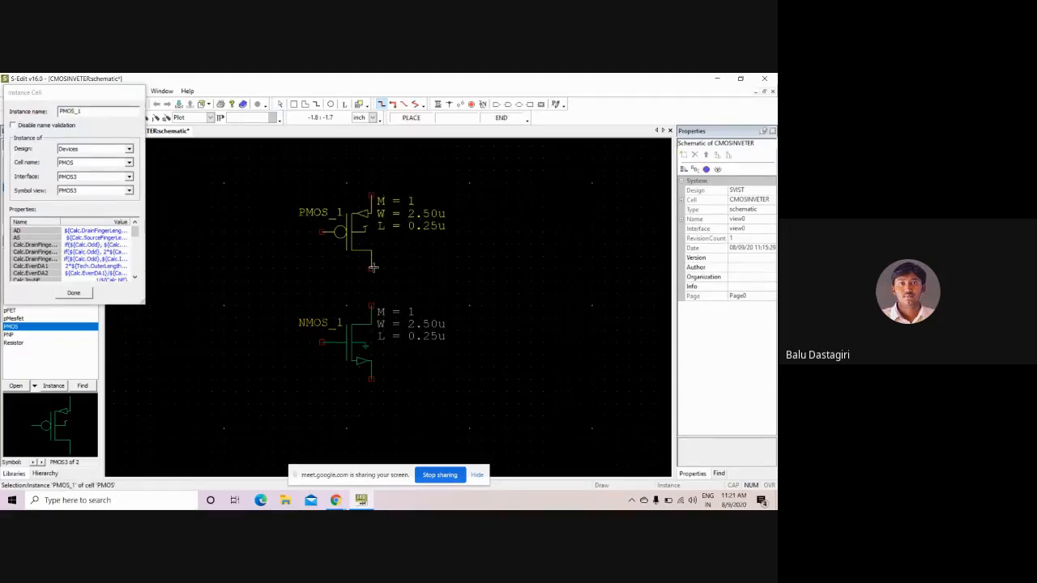
pyautogui.click(373, 267)
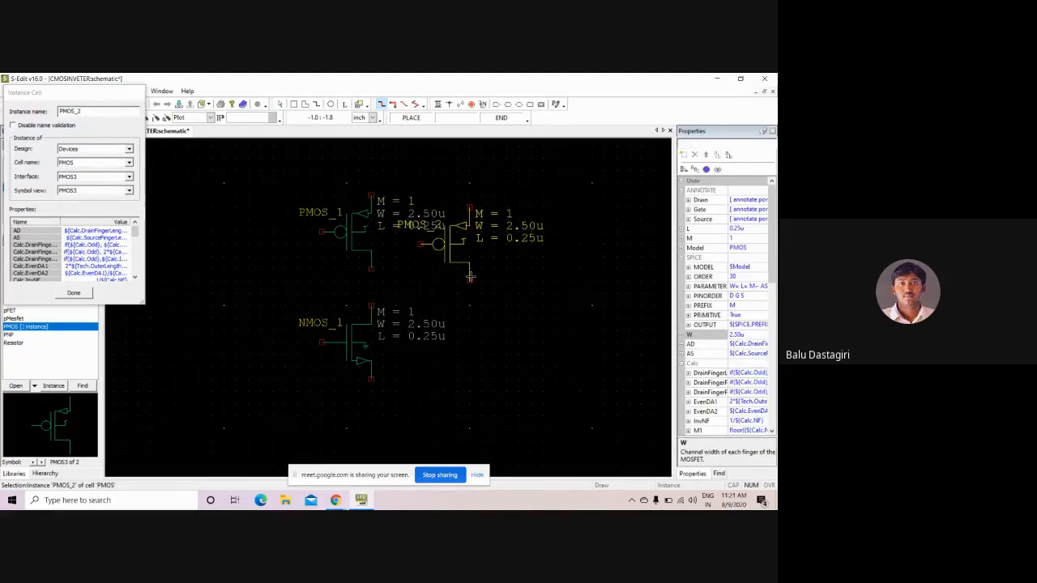
pyautogui.press('Escape')
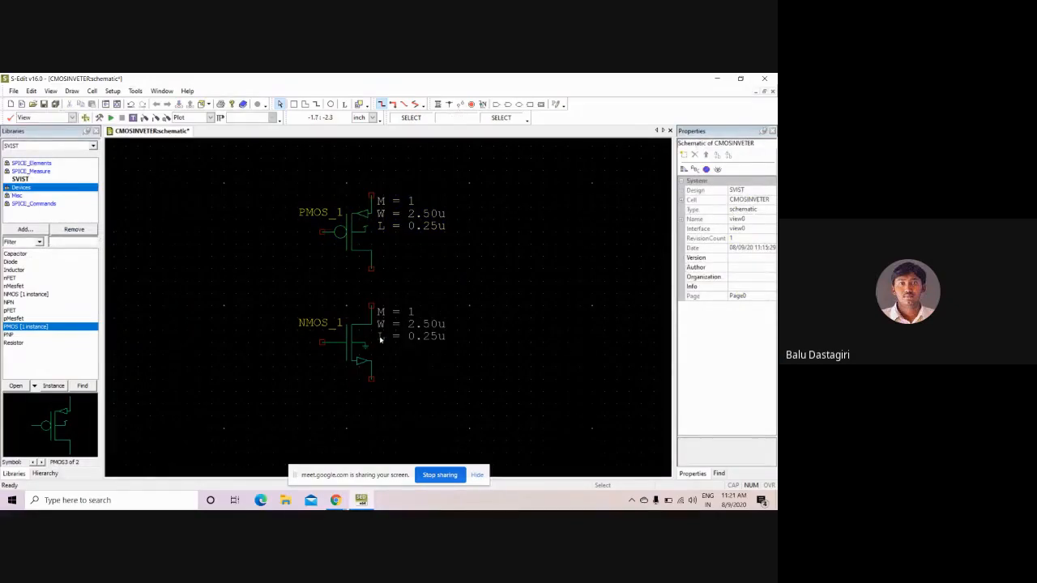
# Step: Set the NMOS transistor's channel length L to 45n
pyautogui.click(342, 343)
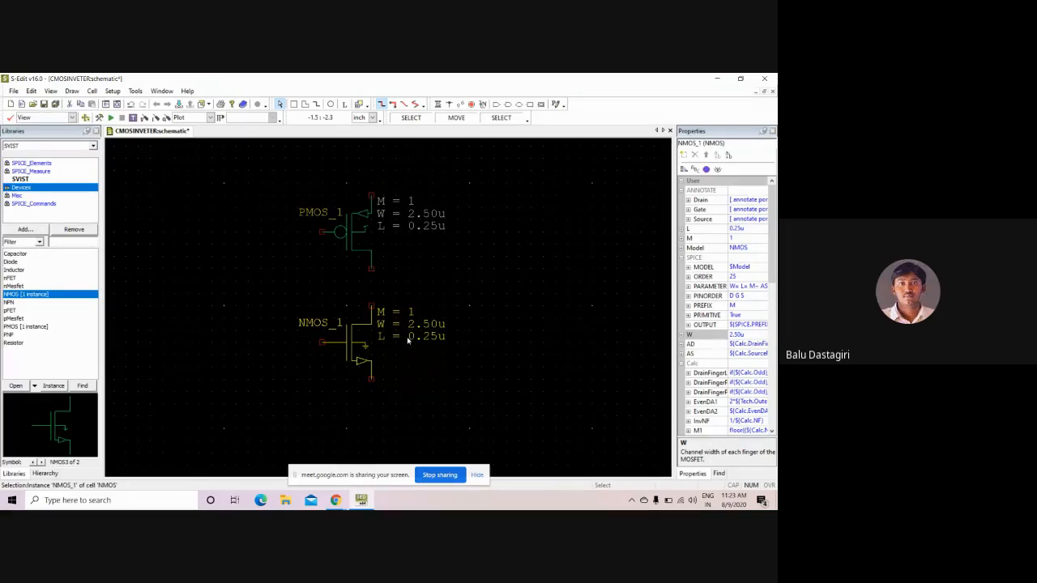
pyautogui.click(408, 341)
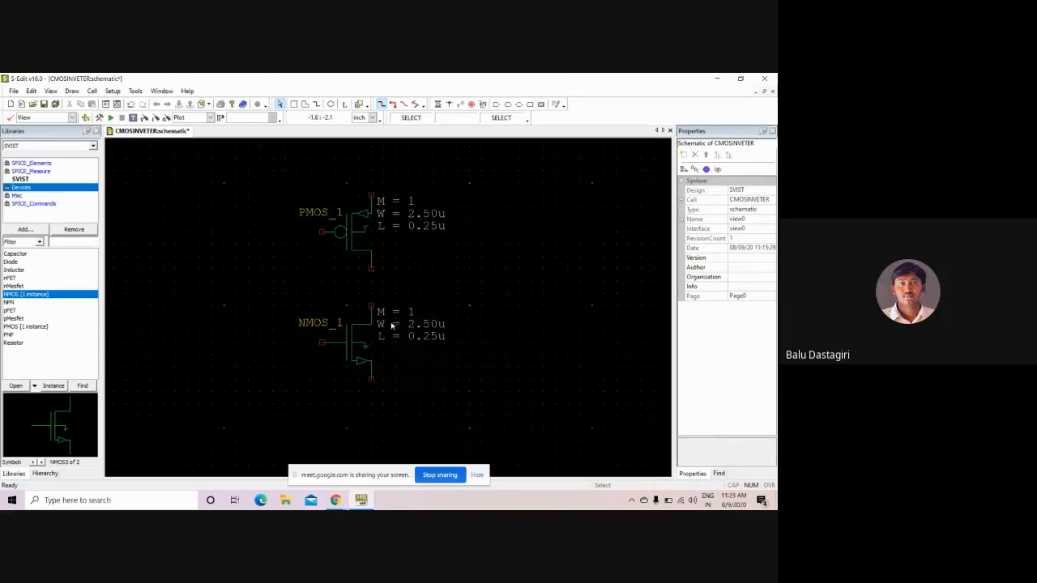
pyautogui.click(352, 338)
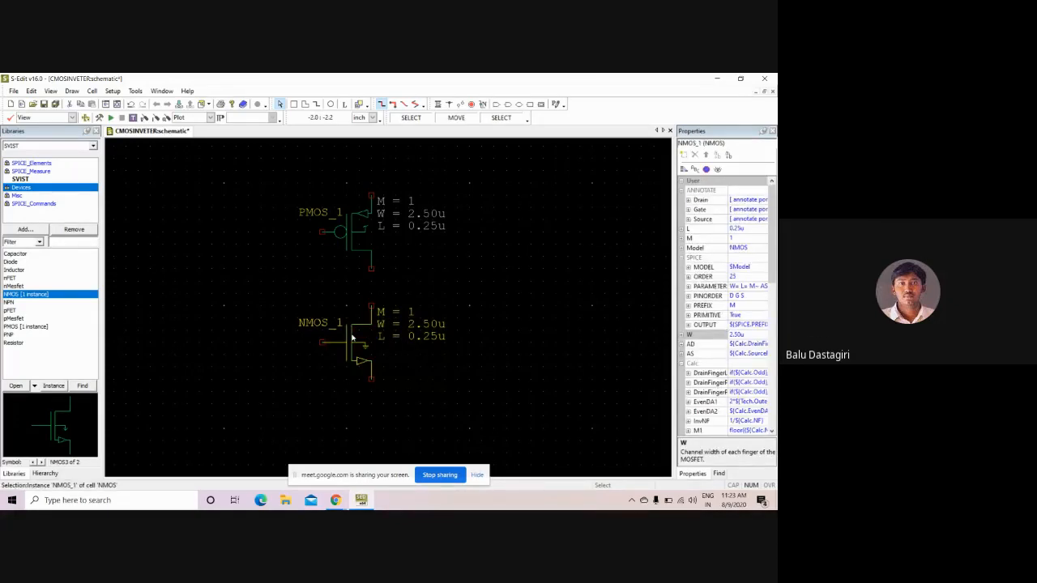
pyautogui.click(749, 229)
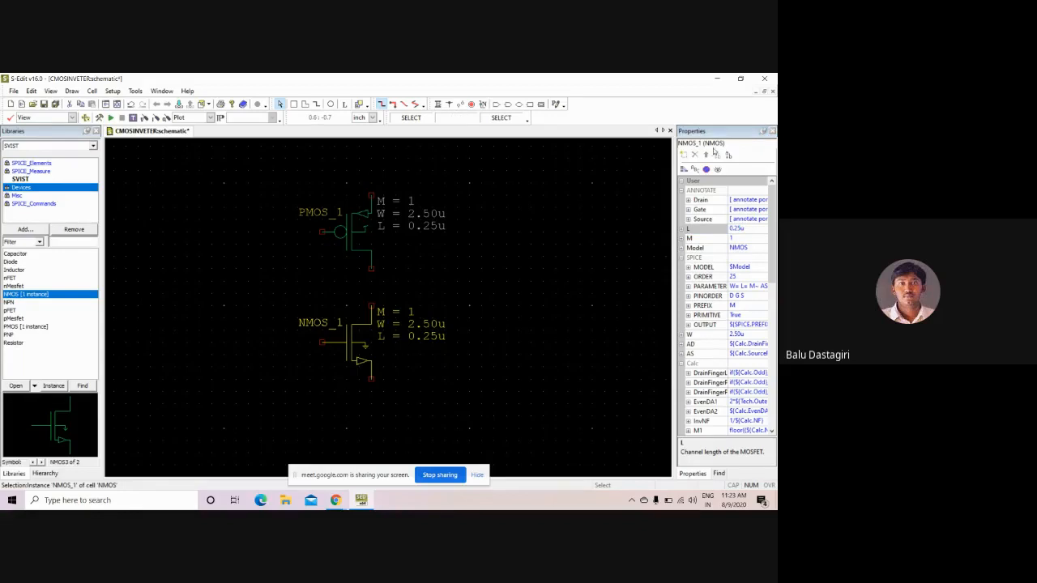
pyautogui.click(344, 335)
pyautogui.click(344, 335)
pyautogui.click(745, 231)
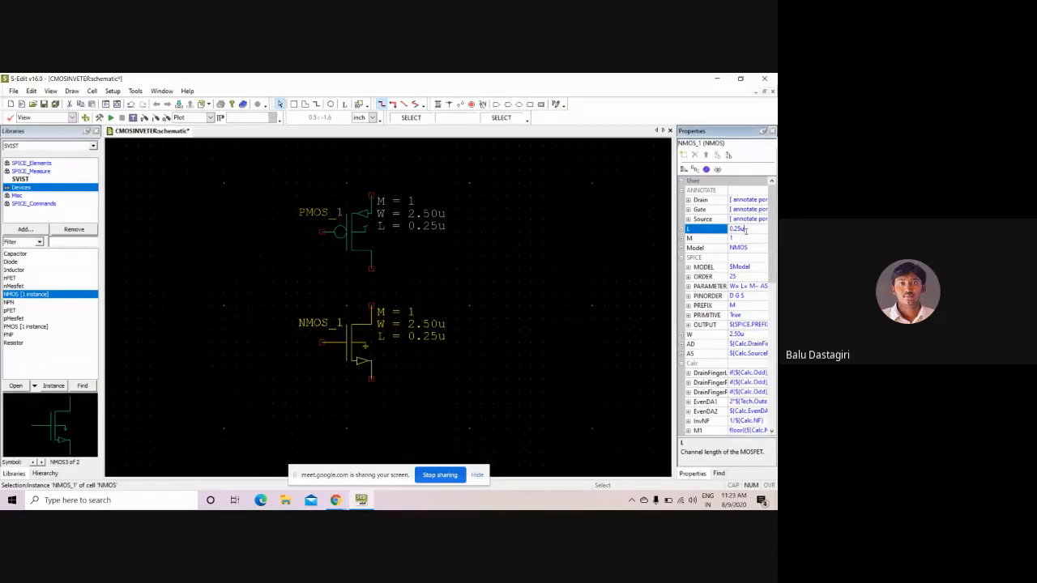
pyautogui.moveTo(742, 230); pyautogui.dragTo(727, 229)
pyautogui.press('BackSpace')
pyautogui.press('Return')
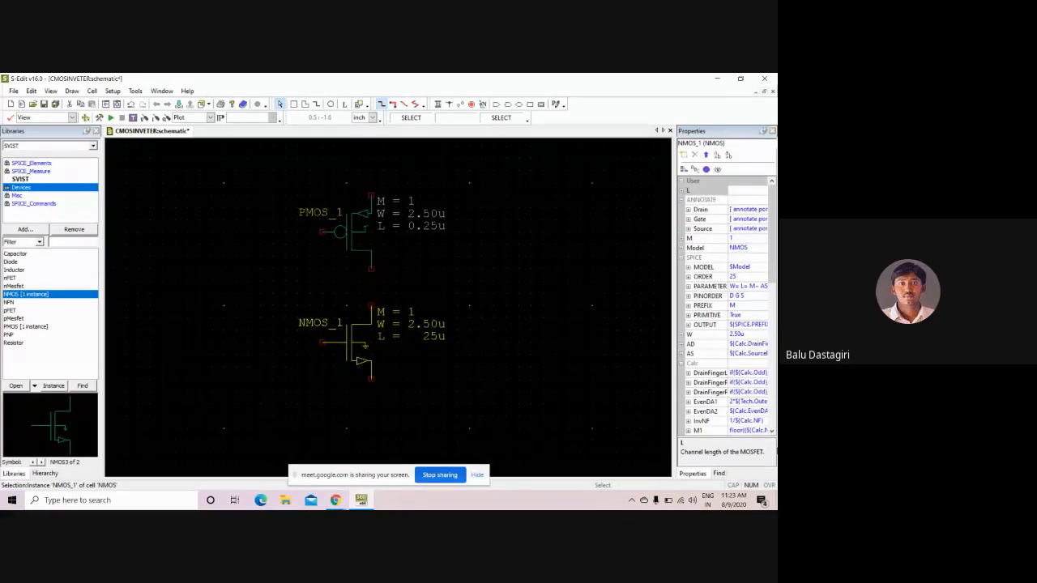
pyautogui.click(738, 191)
pyautogui.write('45')
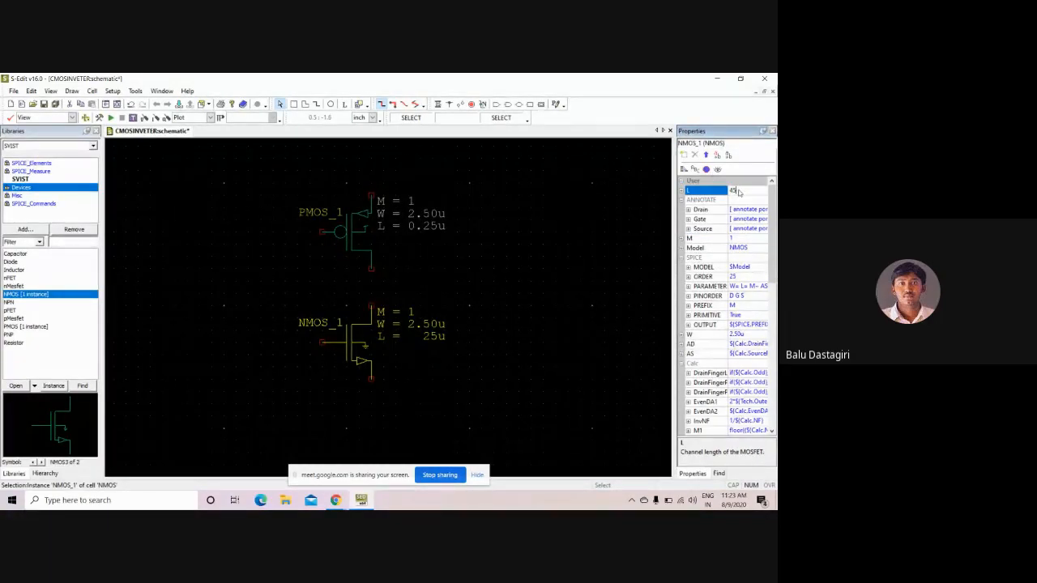
pyautogui.write('n')
pyautogui.press('Return')
pyautogui.click(511, 359)
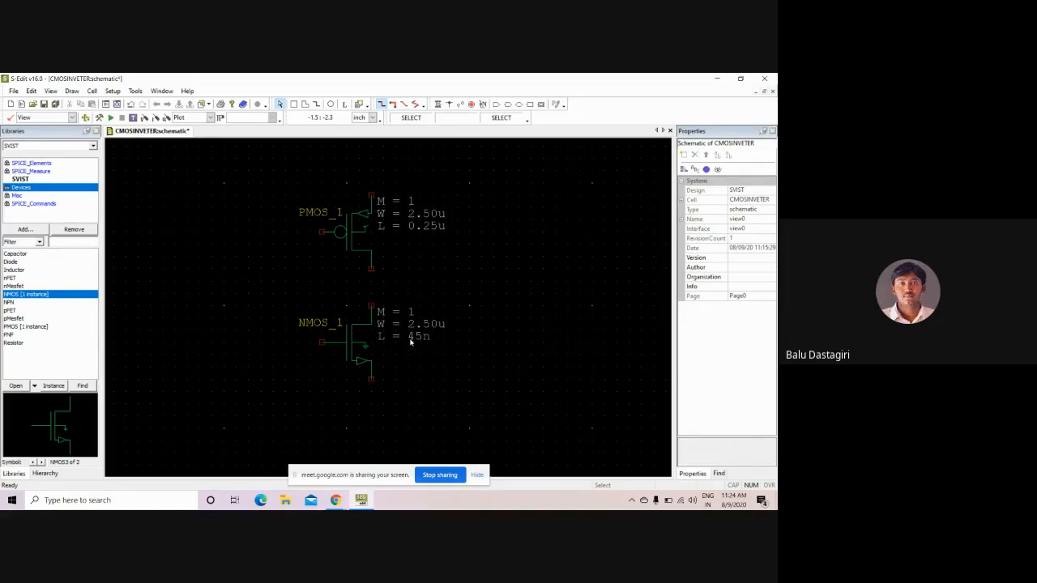
# Step: Set the NMOS transistor's channel width W to 90n
pyautogui.click(355, 344)
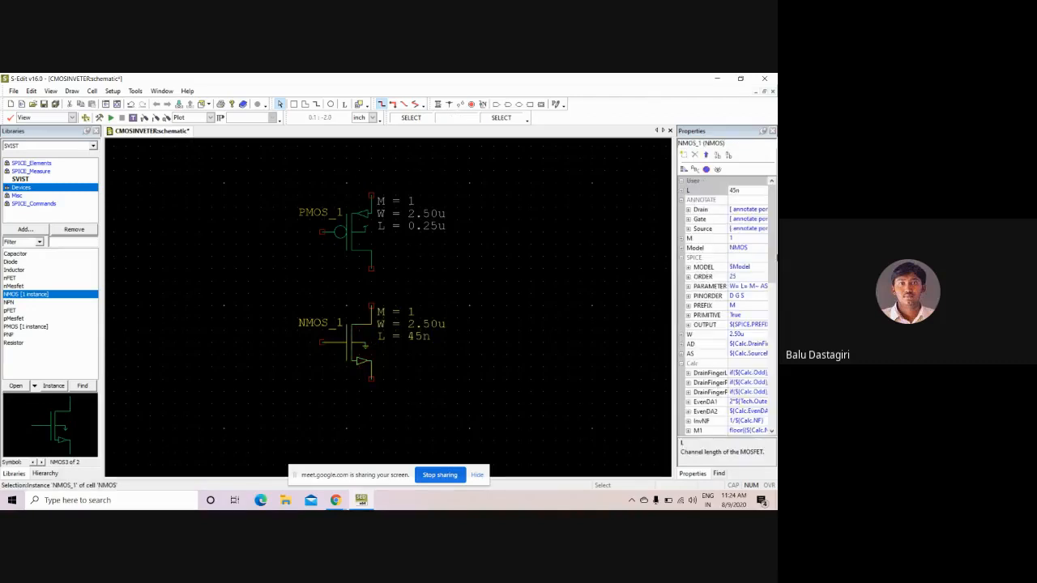
pyautogui.click(747, 191)
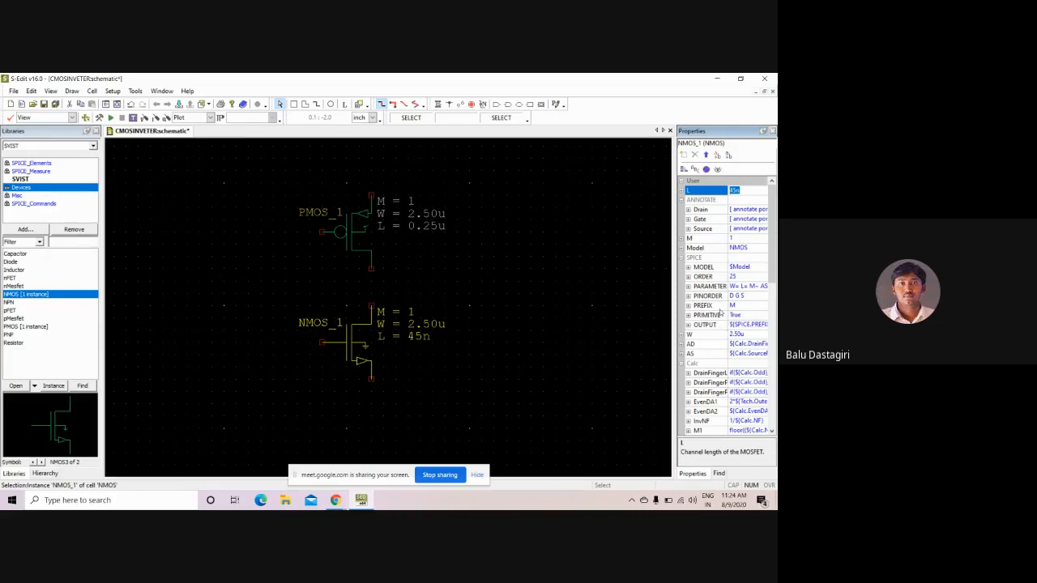
pyautogui.click(746, 333)
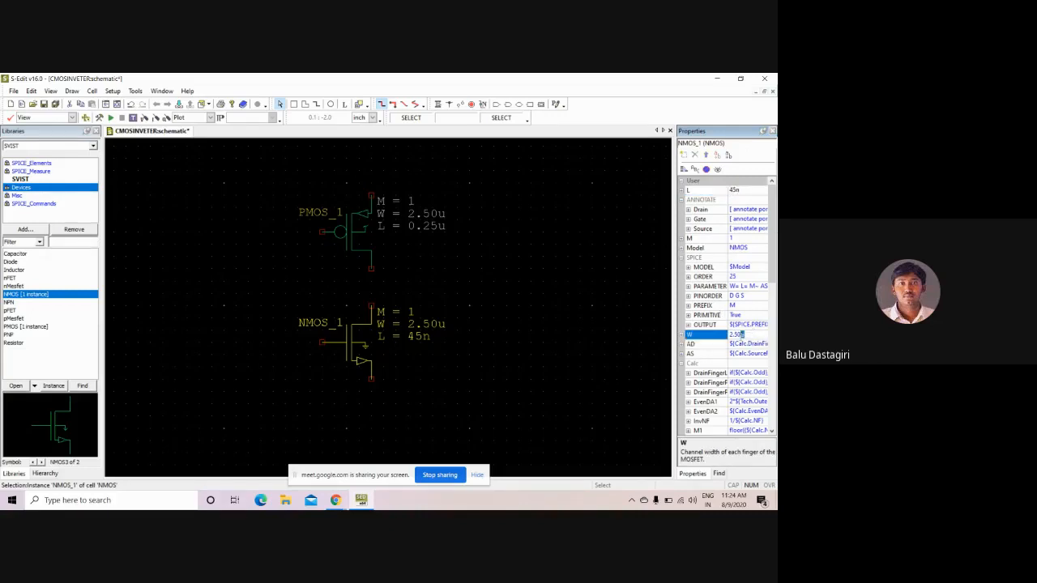
pyautogui.write('90n')
pyautogui.press('Return')
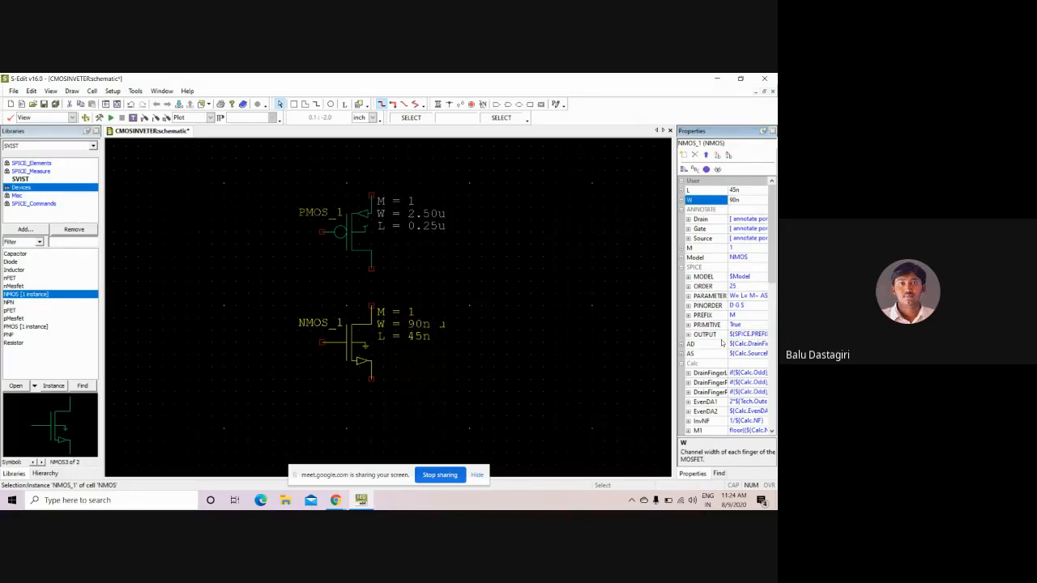
pyautogui.click(557, 402)
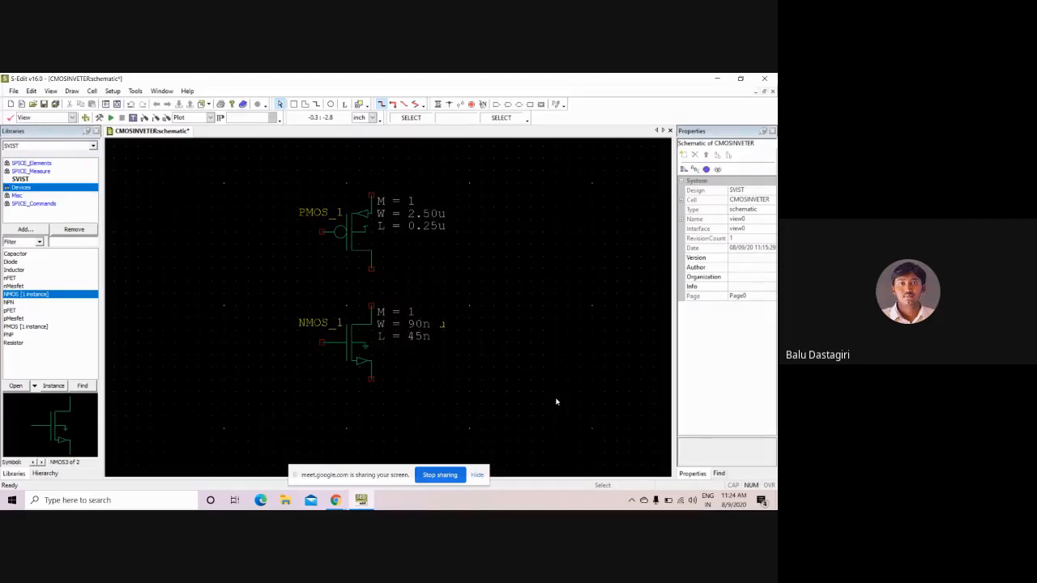
# Step: Set the PMOS transistor's channel length L to 45n
pyautogui.click(352, 210)
pyautogui.click(509, 302)
pyautogui.click(355, 240)
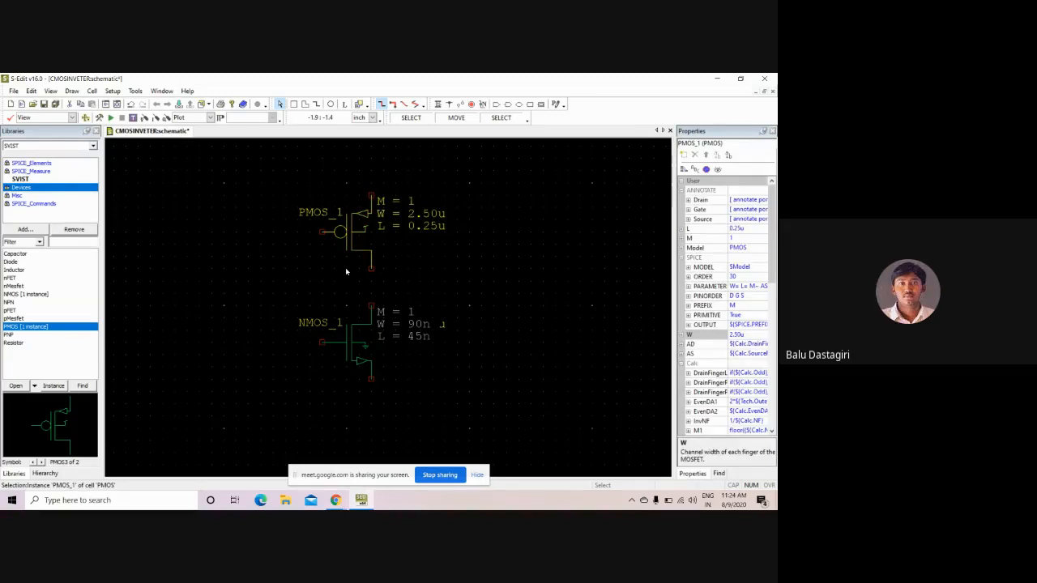
pyautogui.click(443, 328)
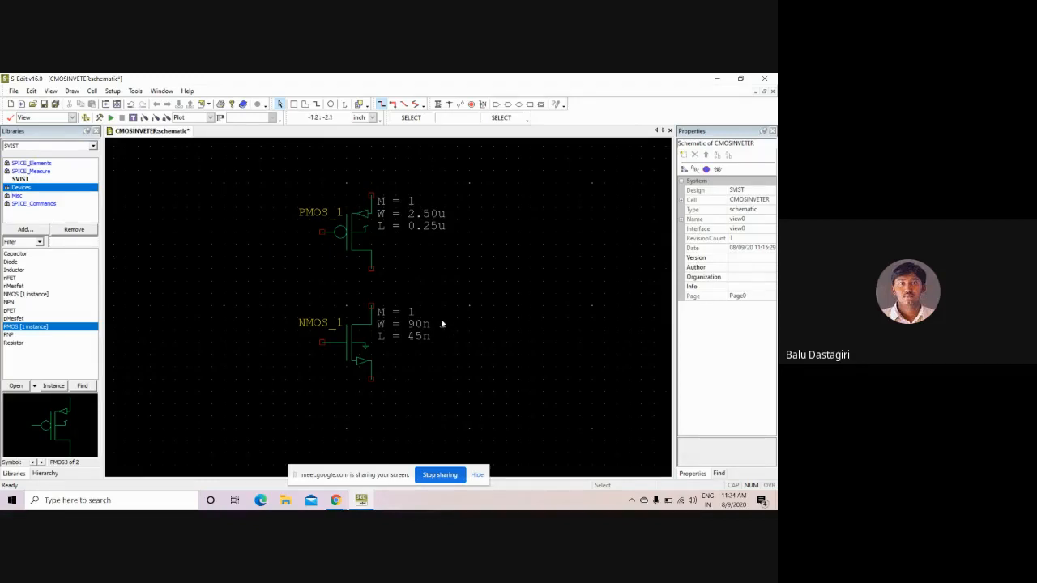
pyautogui.click(337, 250)
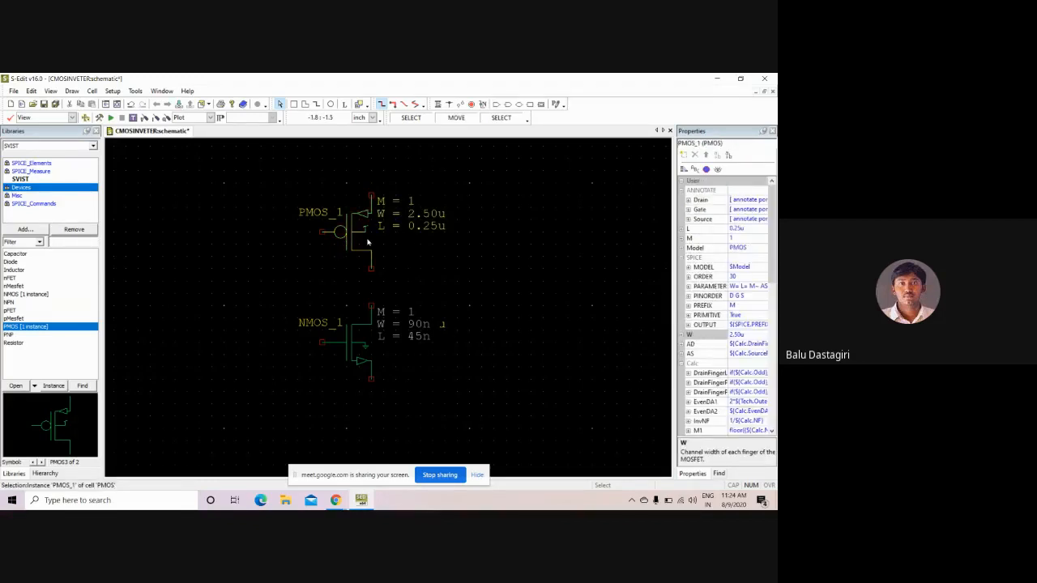
pyautogui.click(749, 230)
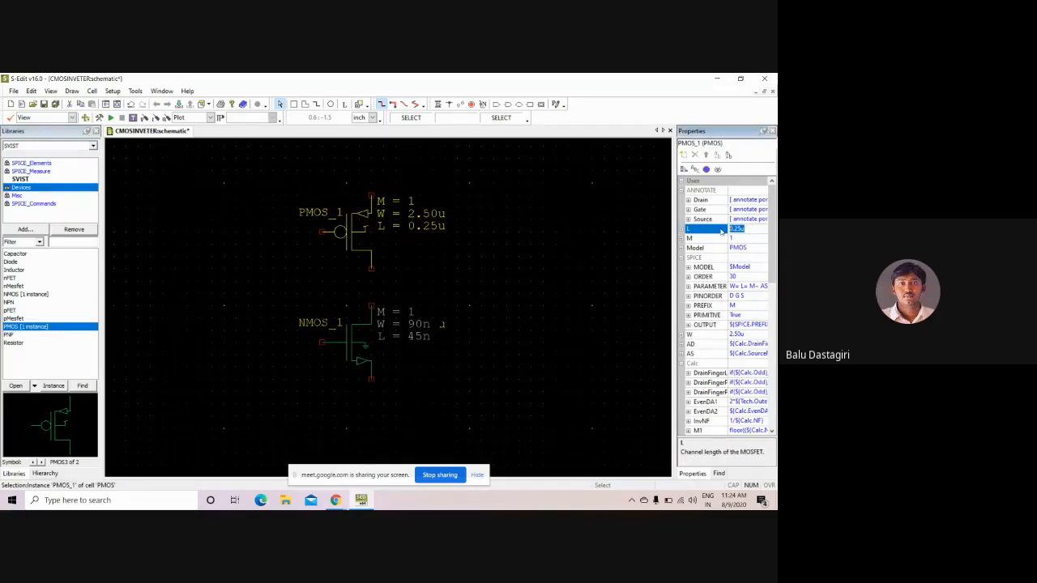
pyautogui.write('45n')
pyautogui.press('Return')
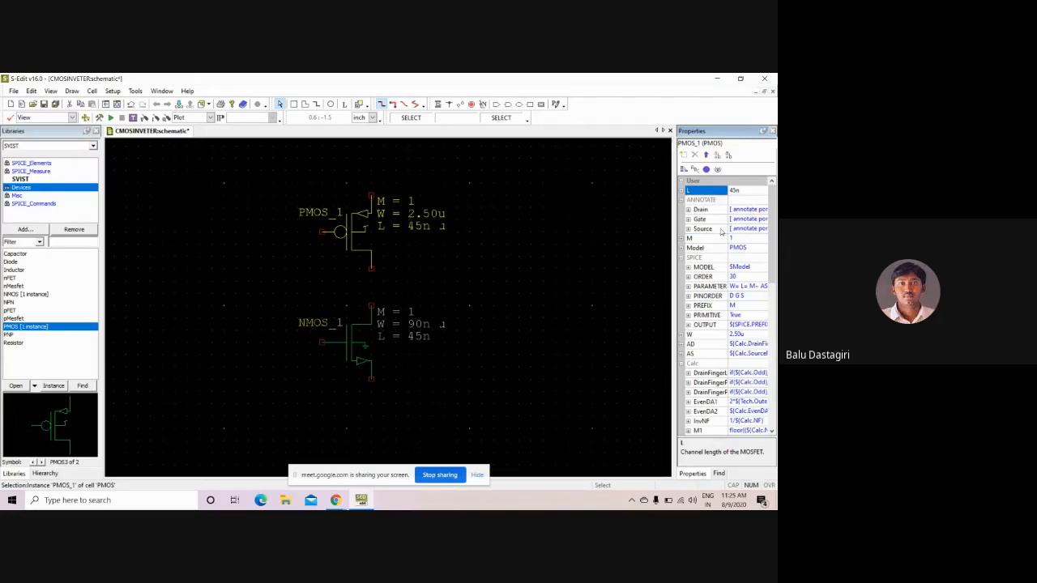
pyautogui.click(600, 265)
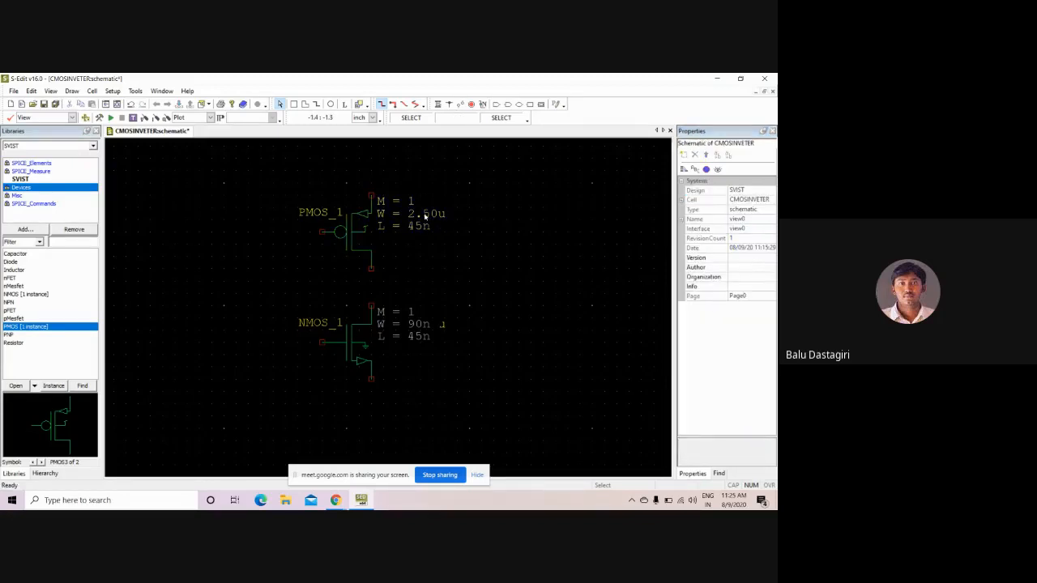
# Step: Set the PMOS transistor's channel width W to 180n
pyautogui.click(363, 338)
pyautogui.click(360, 250)
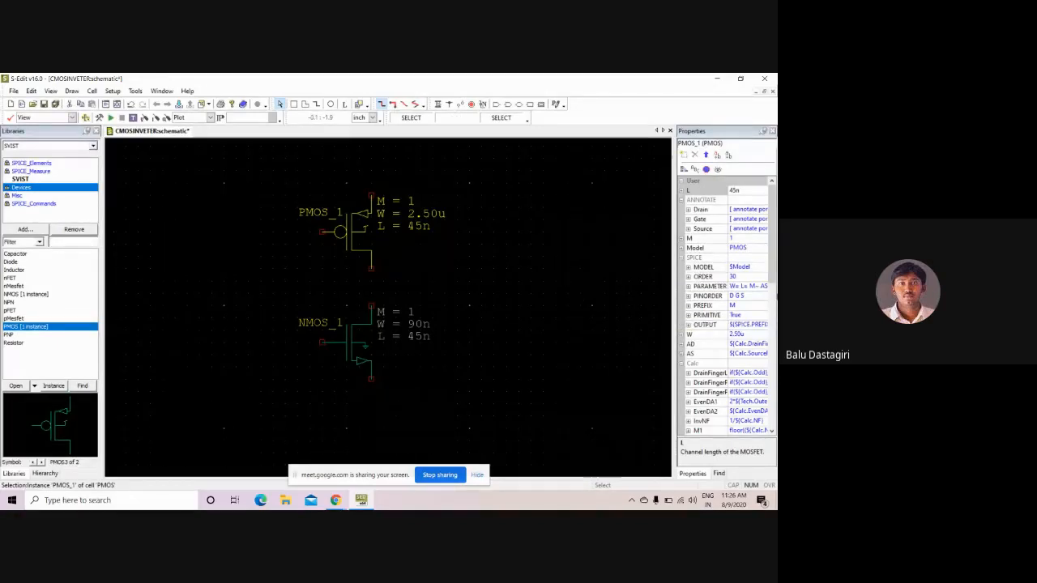
pyautogui.scroll(-1, 742, 322)
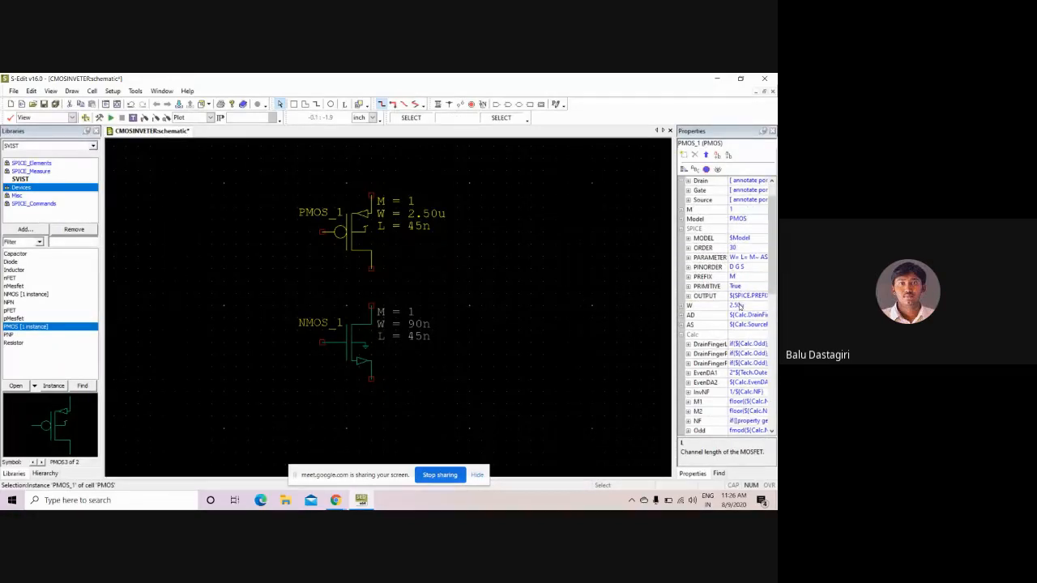
pyautogui.click(710, 304)
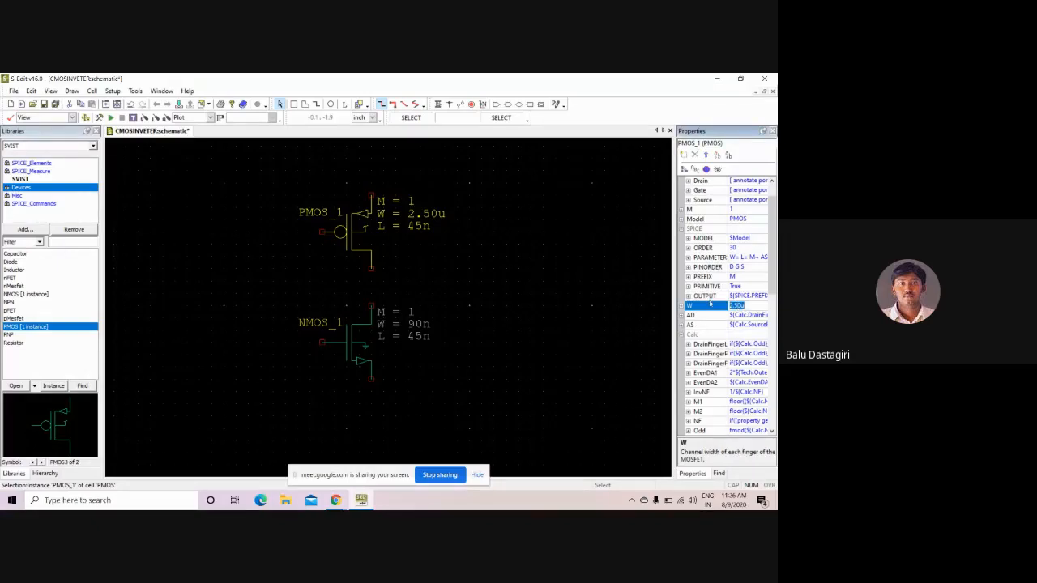
pyautogui.write('5')
pyautogui.write('80n')
pyautogui.press('Return')
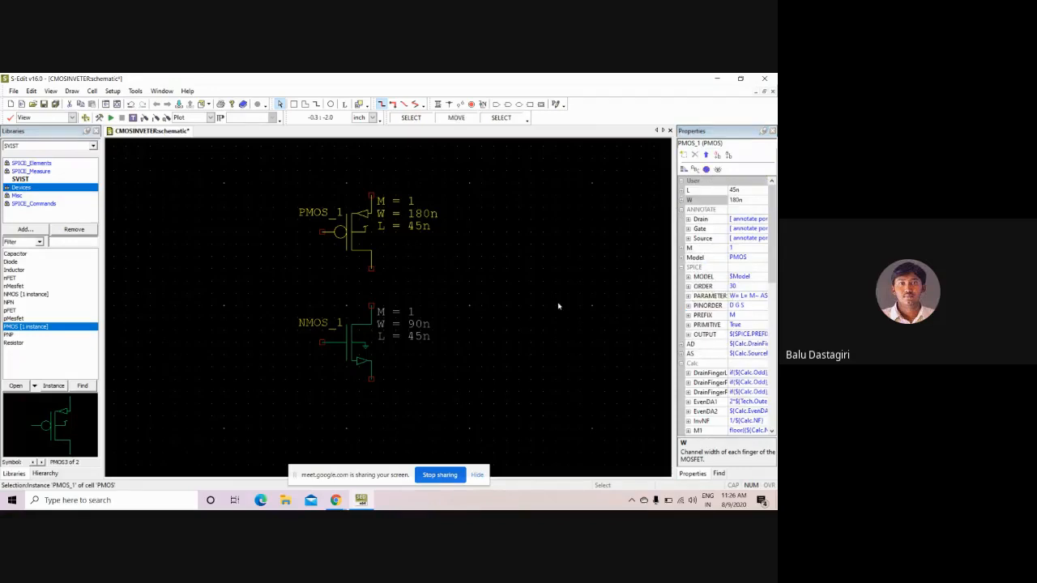
pyautogui.click(560, 294)
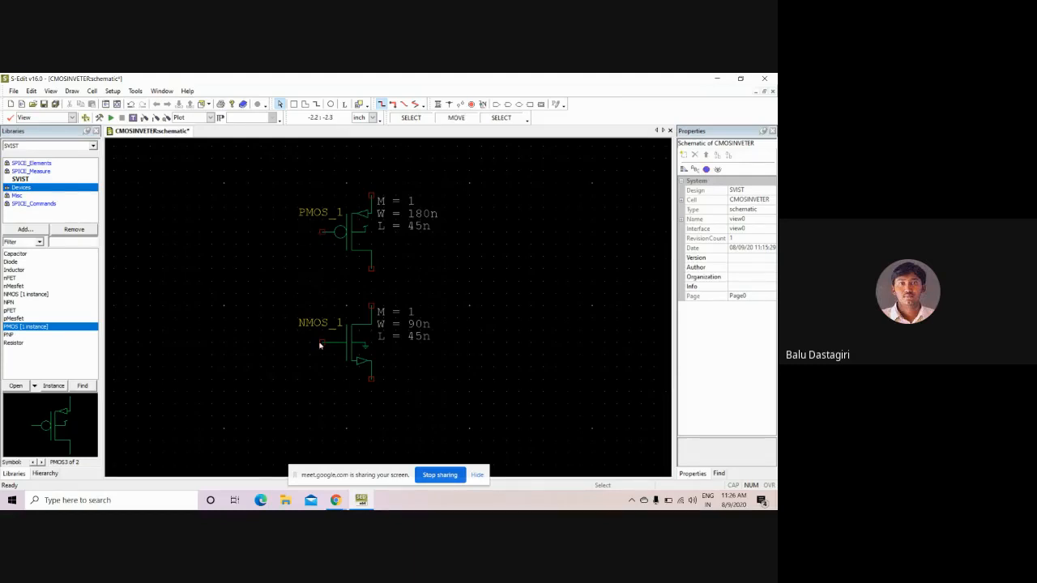
# Step: Wire the PMOS gate to the NMOS gate and the PMOS drain to the NMOS drain
pyautogui.click(438, 106)
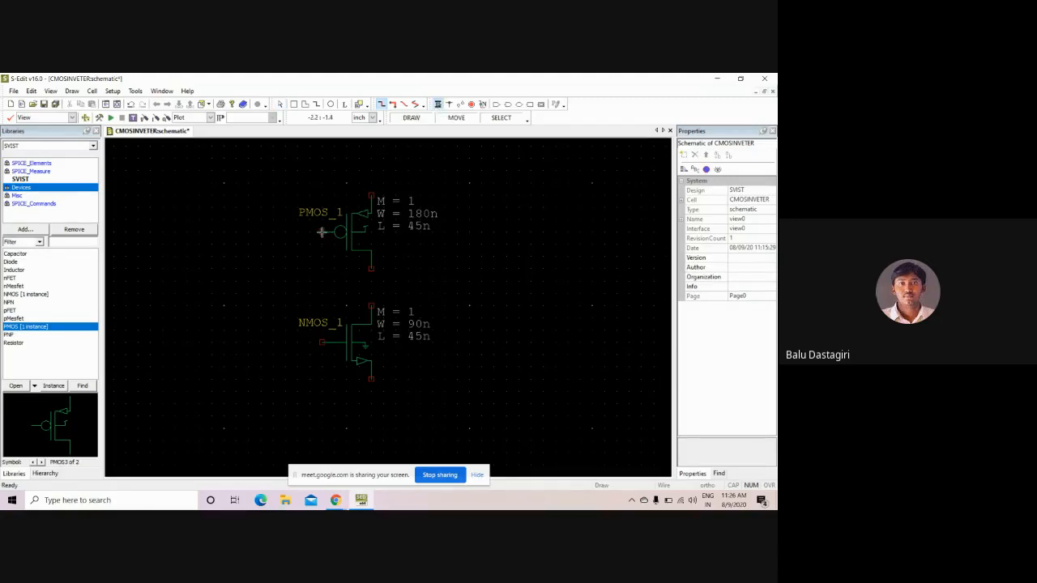
pyautogui.click(322, 233)
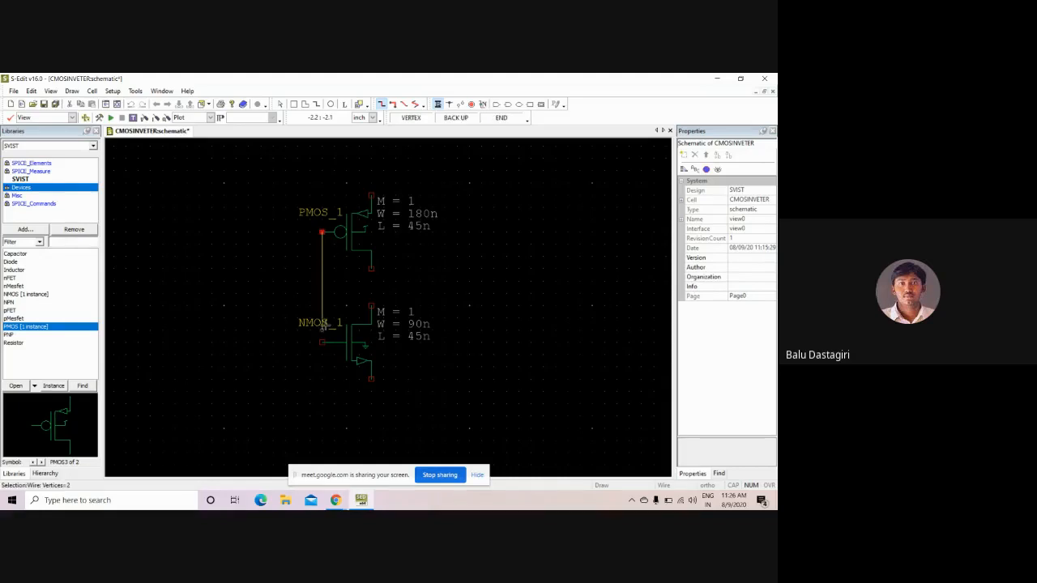
pyautogui.click(322, 341)
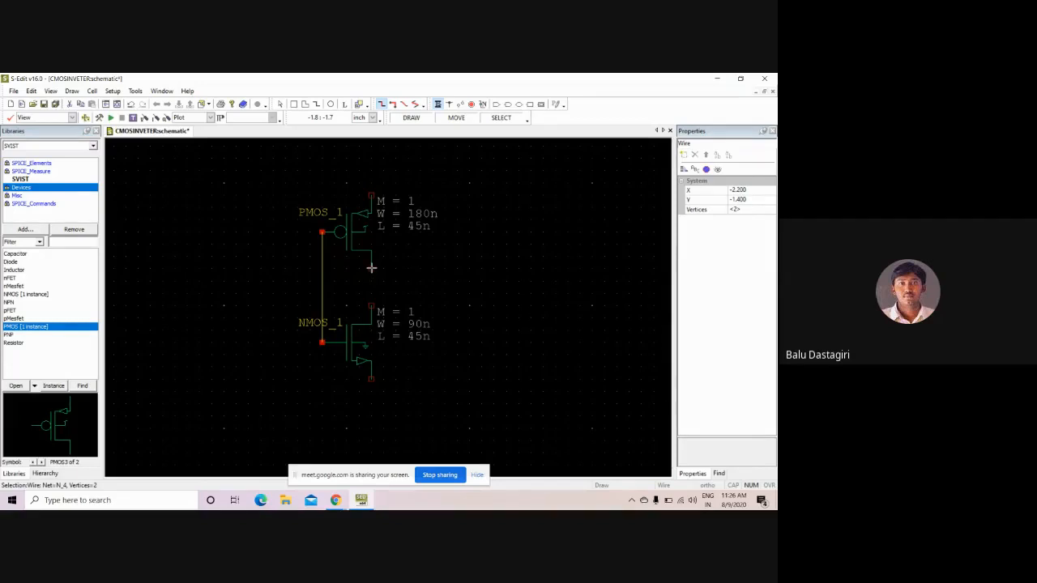
pyautogui.moveTo(371, 276); pyautogui.dragTo(371, 306)
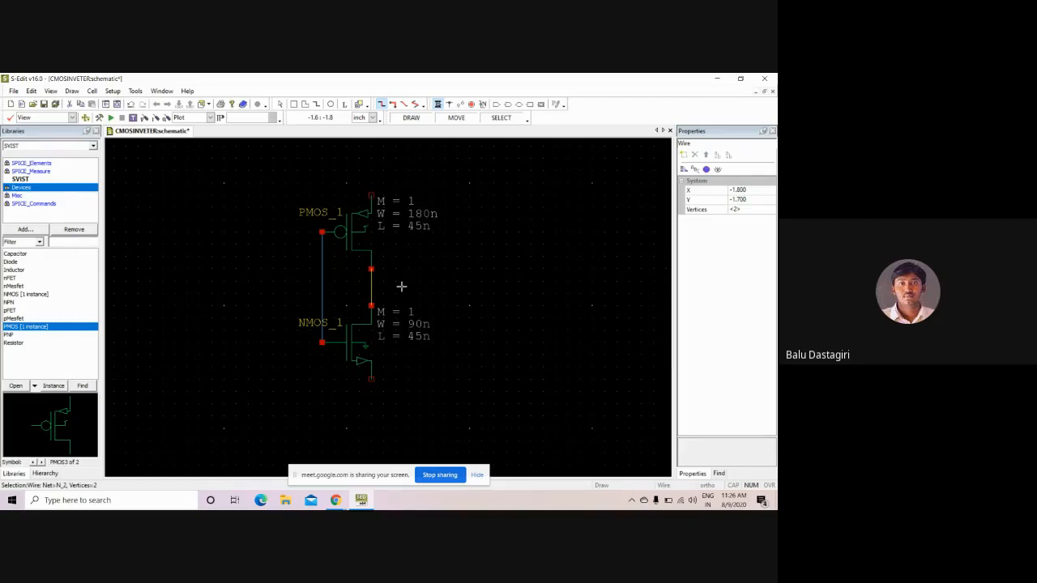
pyautogui.press('Escape')
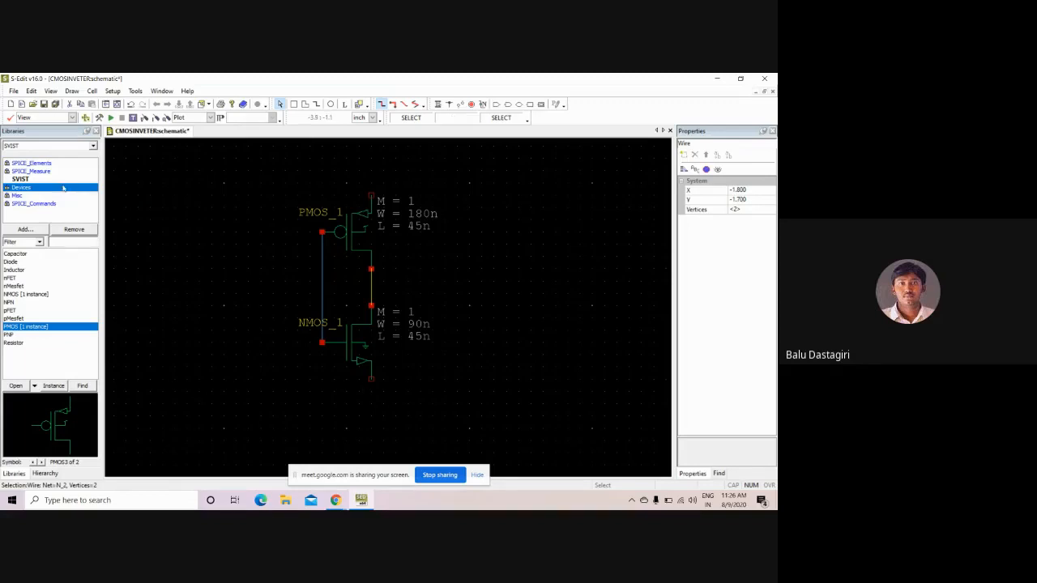
# Step: Place one Vdd symbol from the Misc library just above the PMOS transistor's source terminal
pyautogui.click(24, 197)
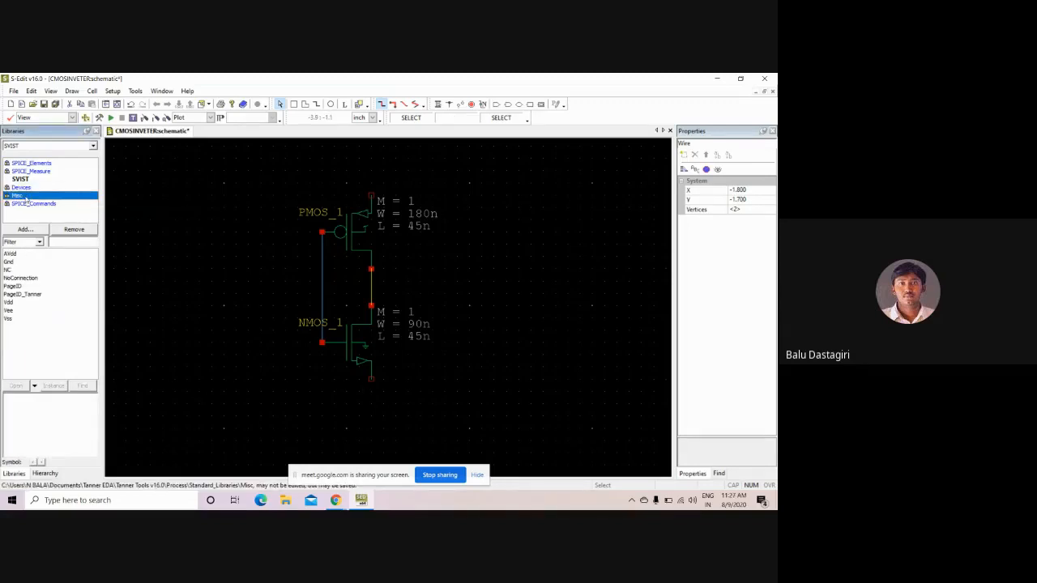
pyautogui.click(20, 303)
pyautogui.click(55, 387)
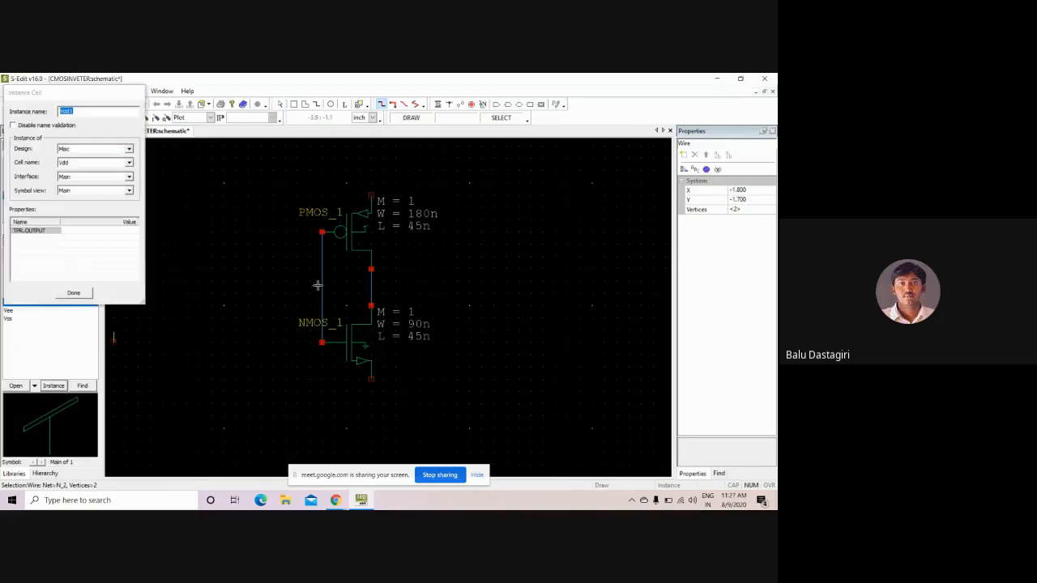
pyautogui.click(367, 172)
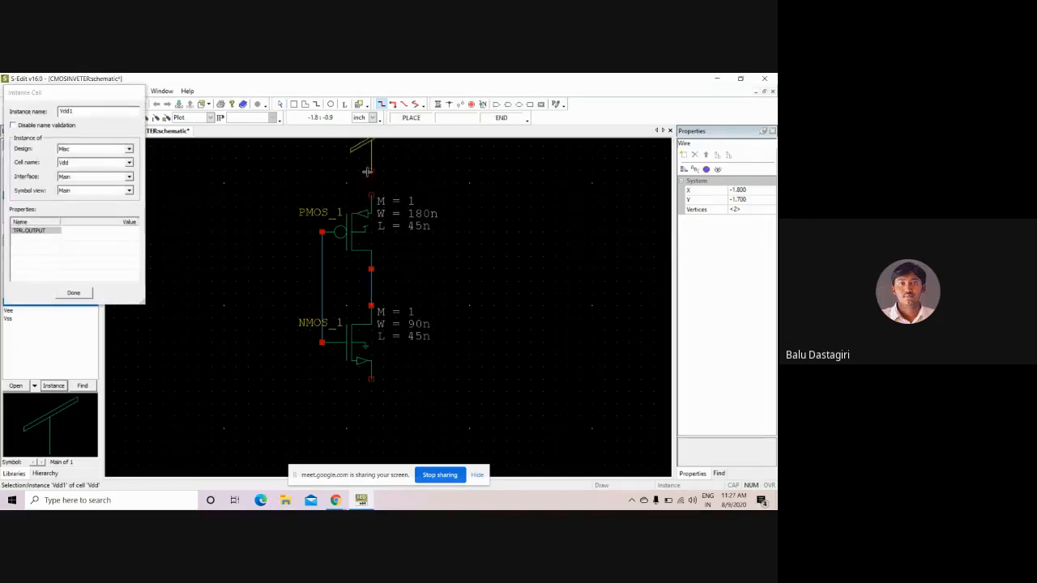
pyautogui.click(368, 179)
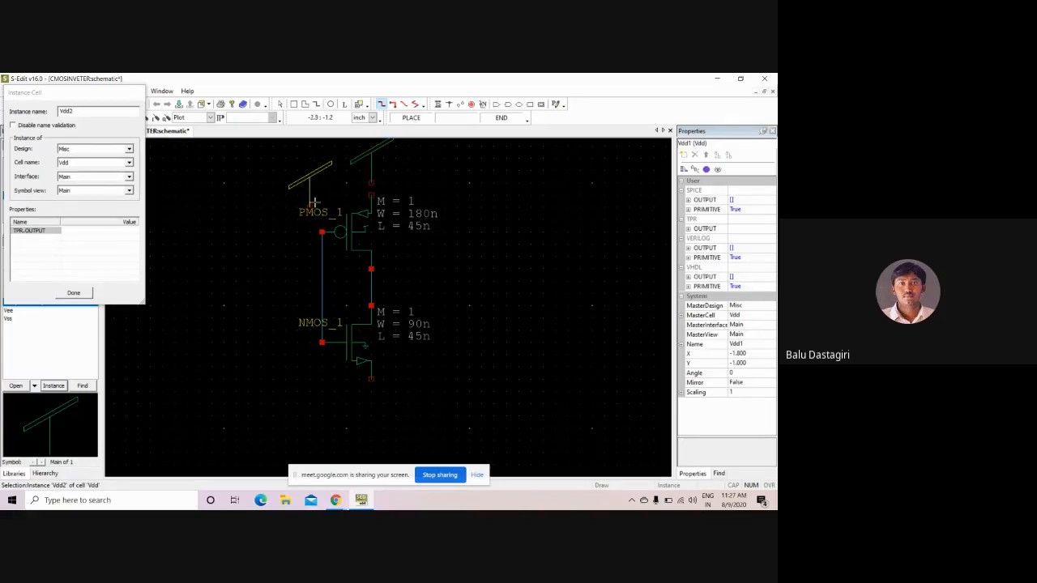
pyautogui.press('Escape')
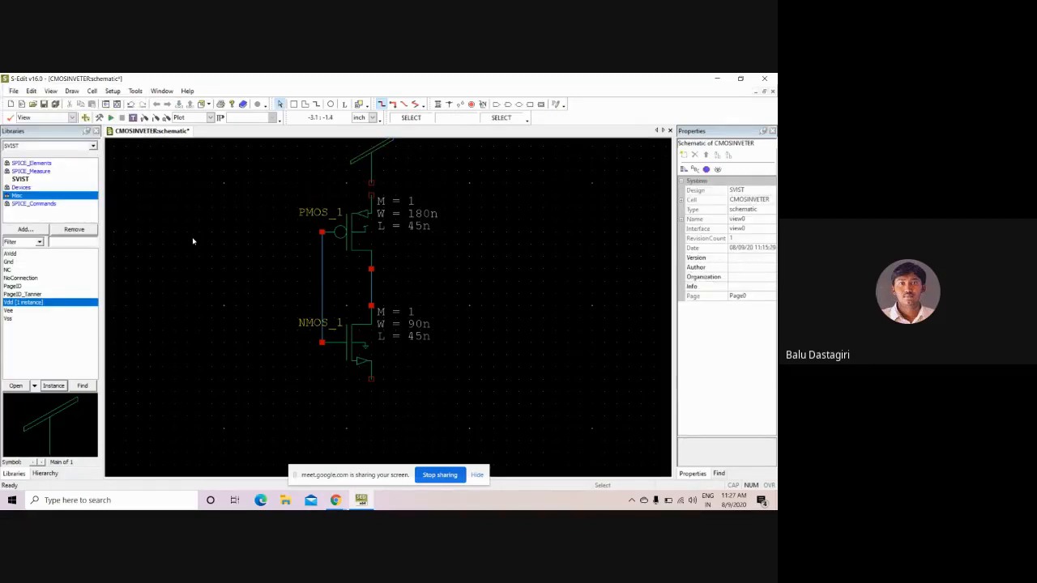
# Step: Place one Gnd symbol from the Misc library just below the NMOS transistor's source terminal
pyautogui.click(14, 262)
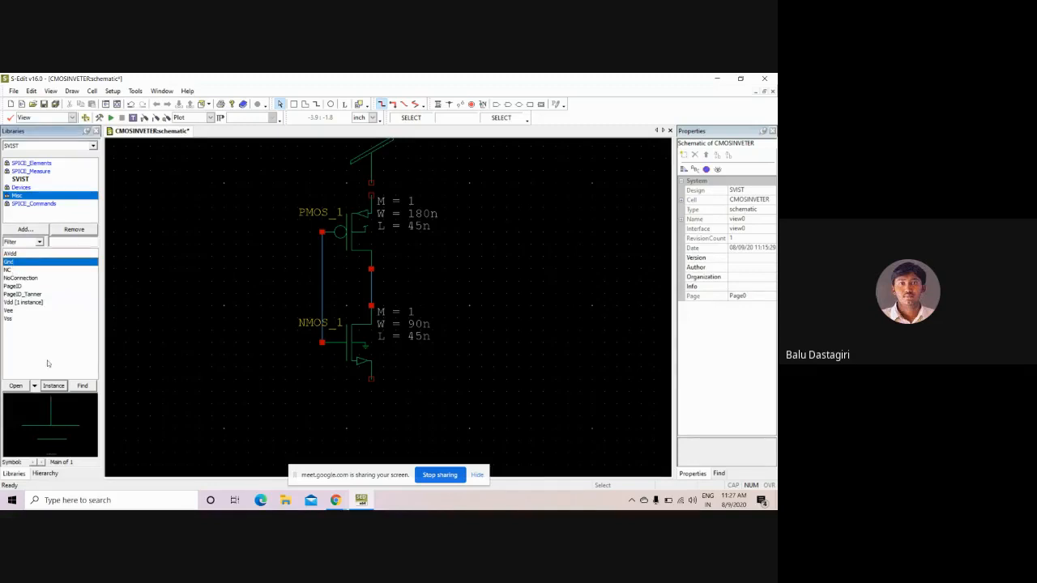
pyautogui.click(52, 387)
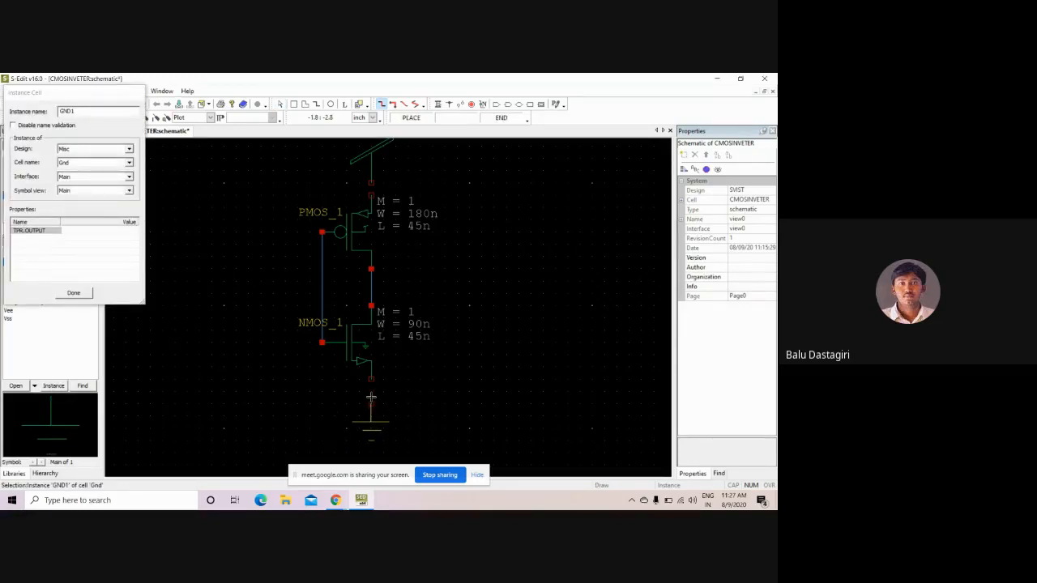
pyautogui.click(371, 397)
pyautogui.press('Escape')
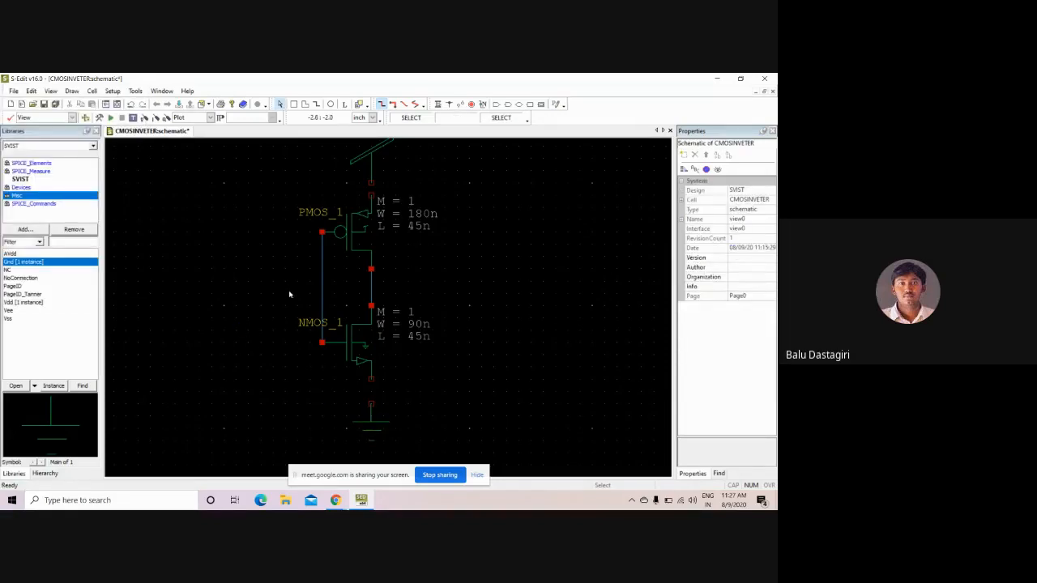
# Step: Wire the Vdd symbol to the PMOS source and the NMOS source to the Gnd symbol
pyautogui.click(438, 104)
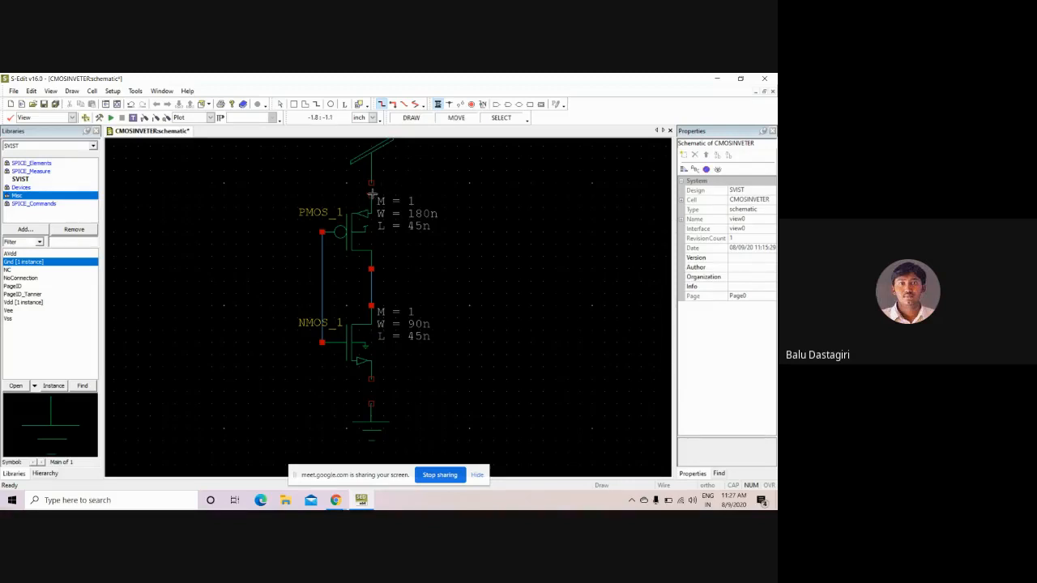
pyautogui.click(371, 192)
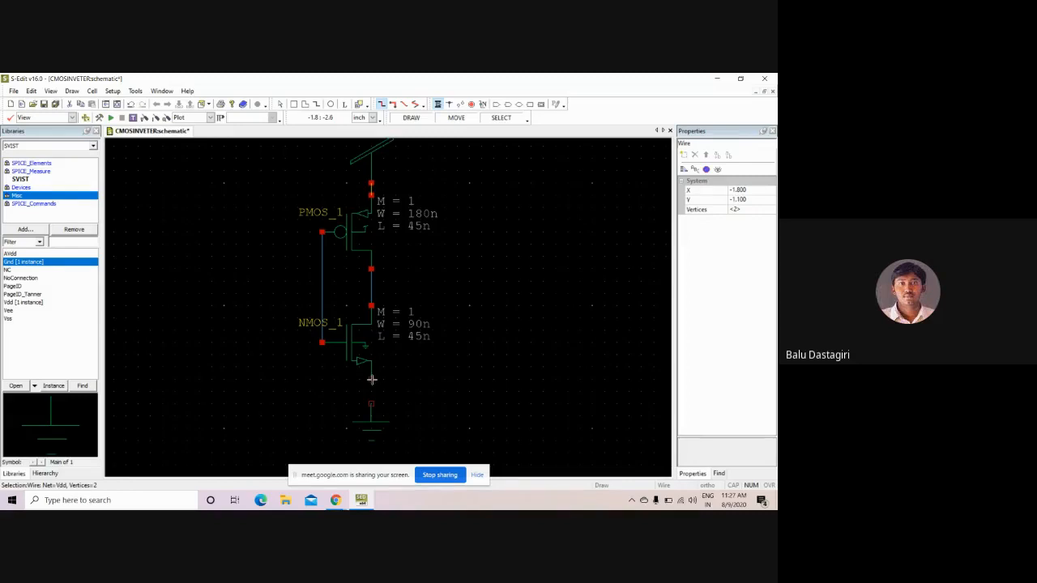
pyautogui.moveTo(371, 380); pyautogui.dragTo(371, 404)
pyautogui.press('Escape')
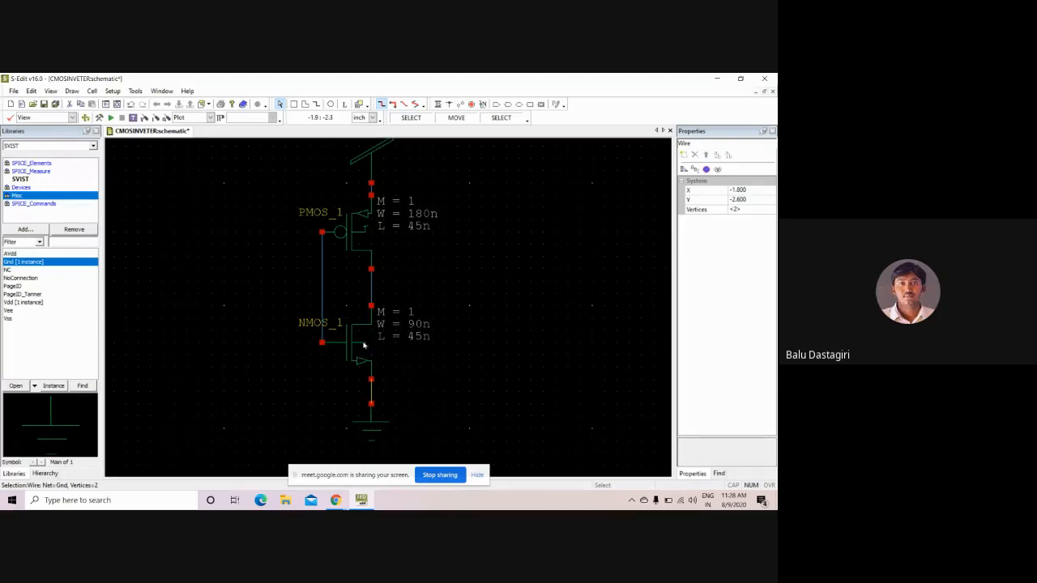
# Step: Place an input port named In to the left of the gate wire, rotated so its pin faces the wire
pyautogui.click(498, 108)
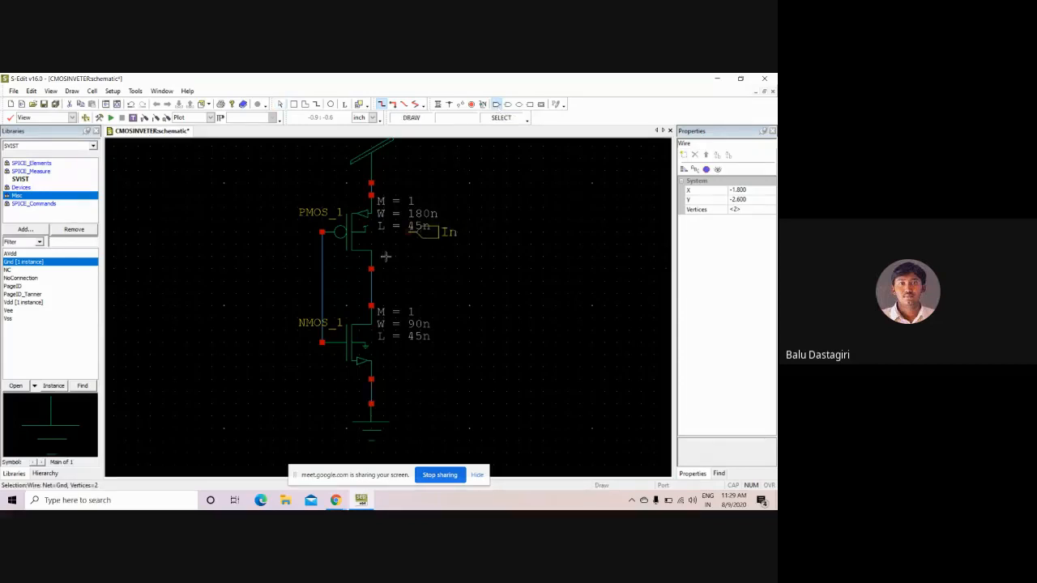
pyautogui.click(266, 280)
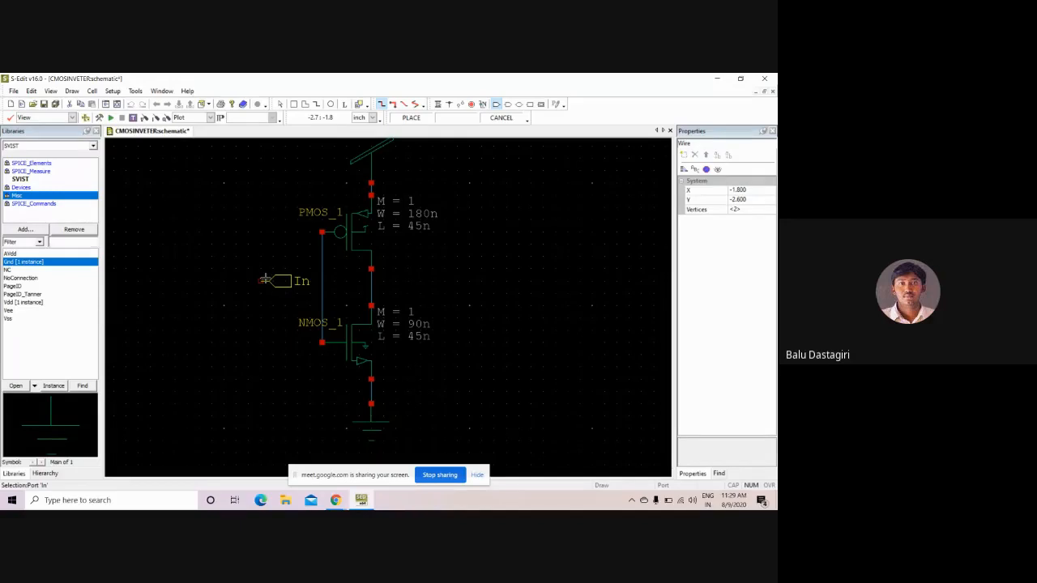
pyautogui.press('r')
pyautogui.press('r')
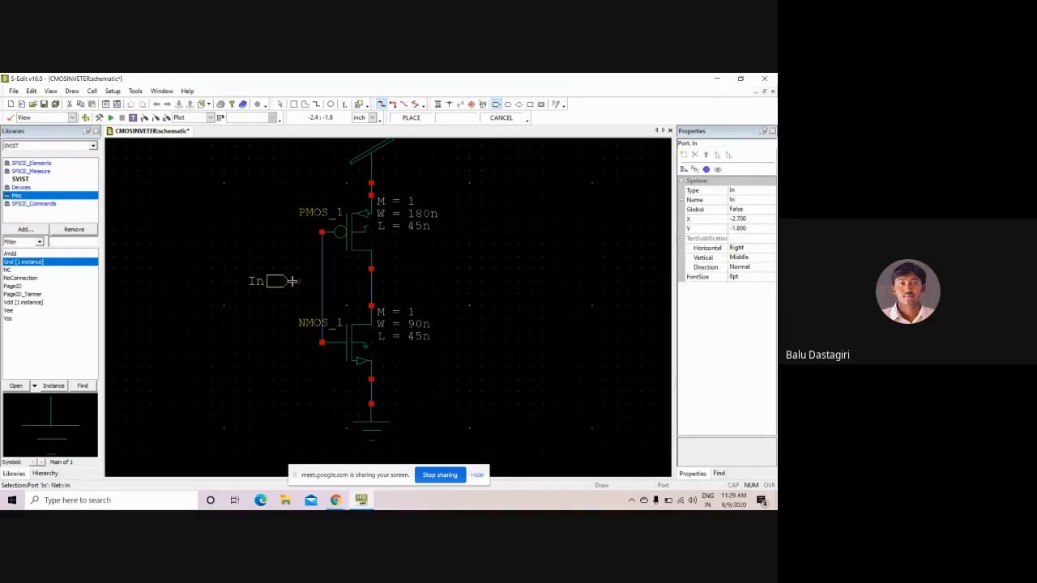
pyautogui.click(291, 282)
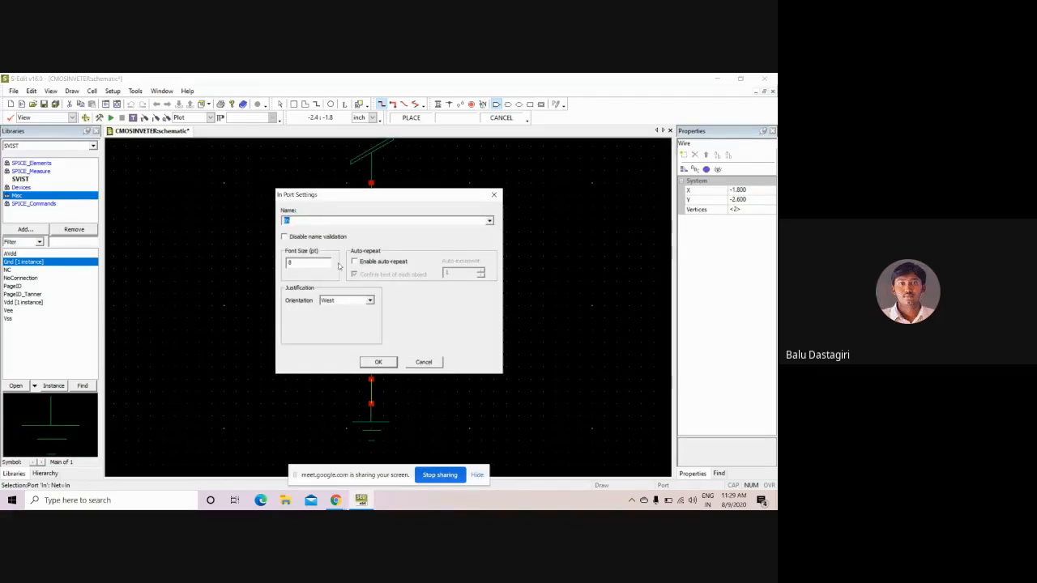
pyautogui.click(302, 220)
pyautogui.click(379, 362)
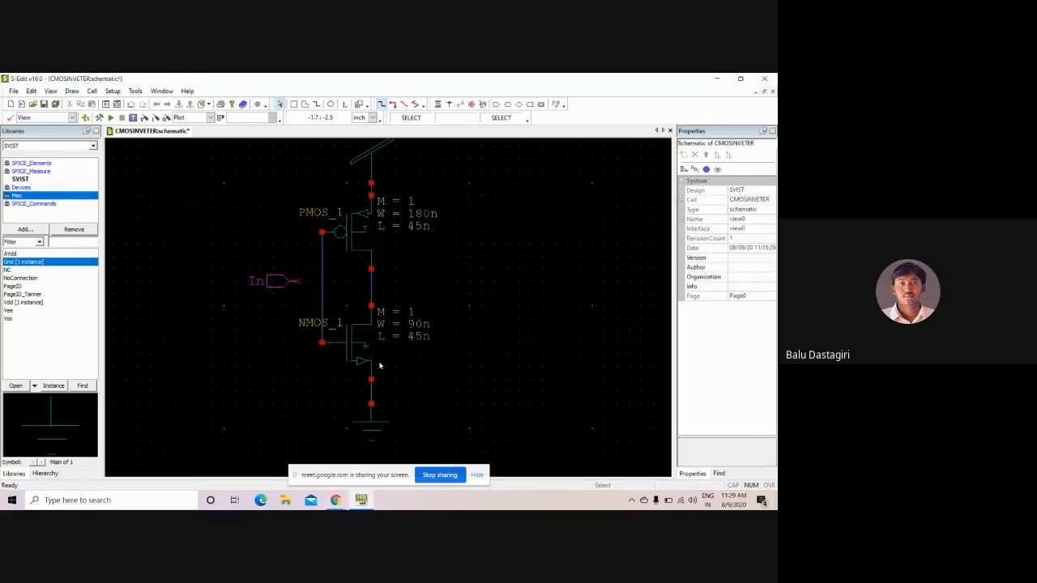
# Step: Place an output port named Out to the right of the wire joining the two drains
pyautogui.click(507, 105)
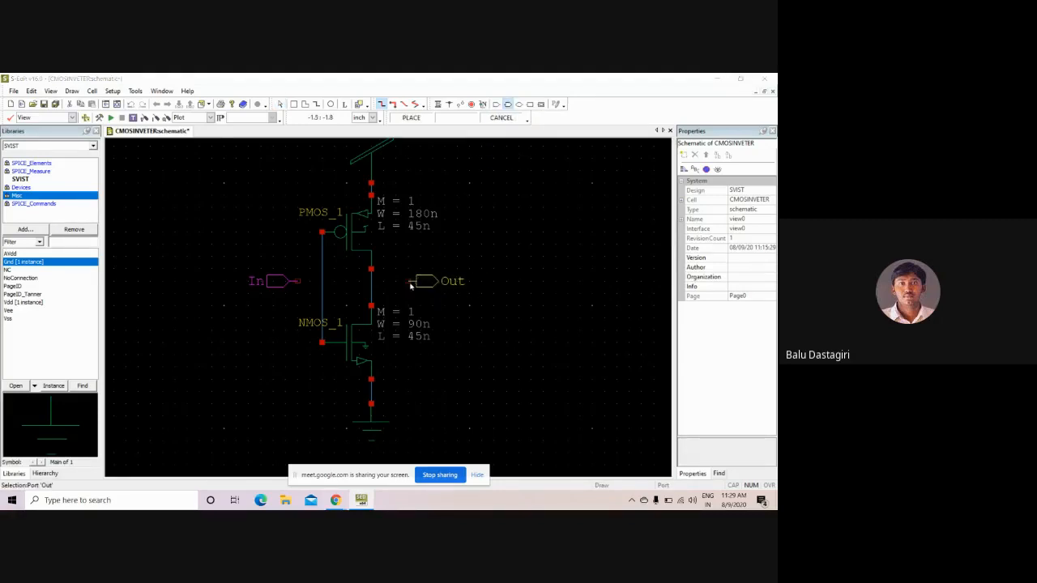
pyautogui.click(410, 281)
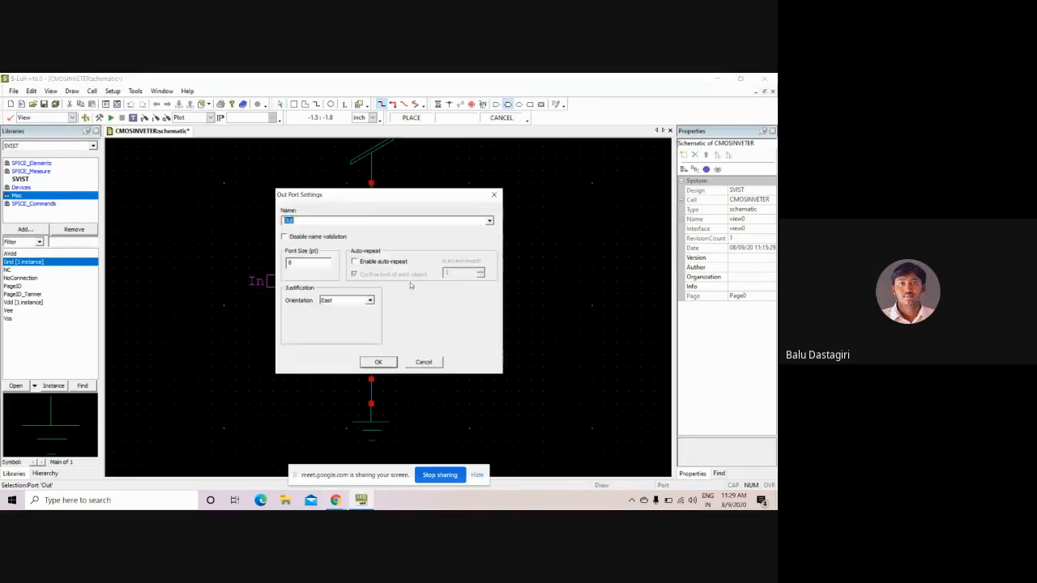
pyautogui.click(377, 363)
# Step: Wire the In port to the common gate wire and the Out port to the common drain wire, and save the design
pyautogui.click(437, 104)
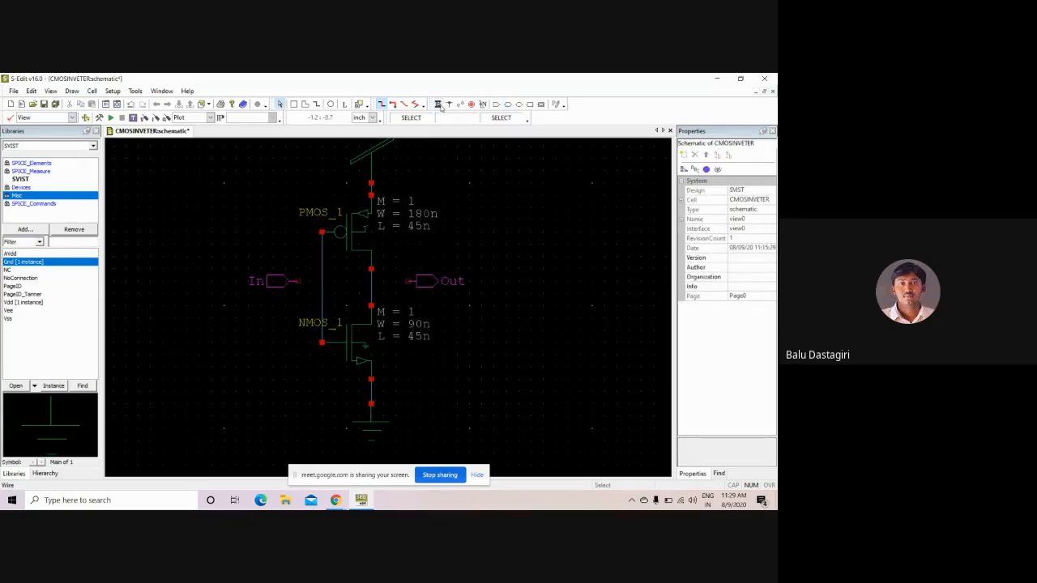
pyautogui.moveTo(296, 281); pyautogui.dragTo(322, 281)
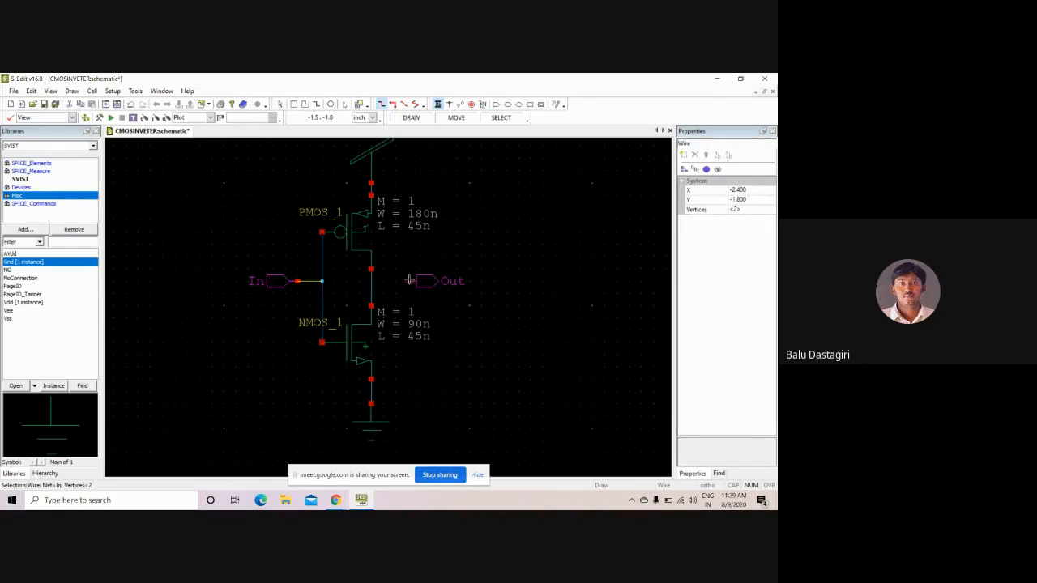
pyautogui.moveTo(407, 281); pyautogui.dragTo(371, 281)
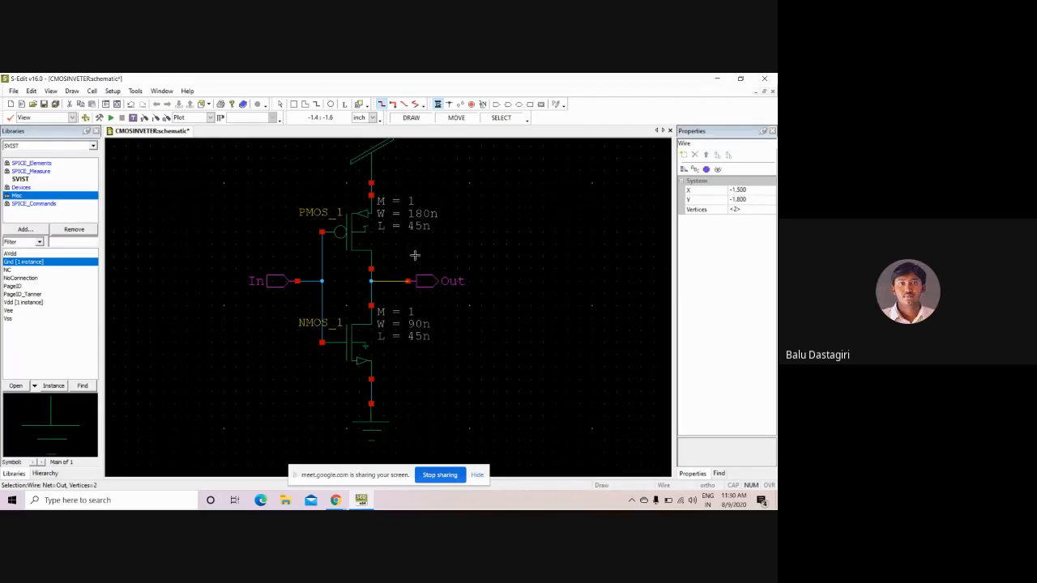
pyautogui.click(43, 105)
# Step: Open the SPICE simulation setup of the CMOSINVETER cell and go to the Library Files entry in the general settings
pyautogui.click(112, 91)
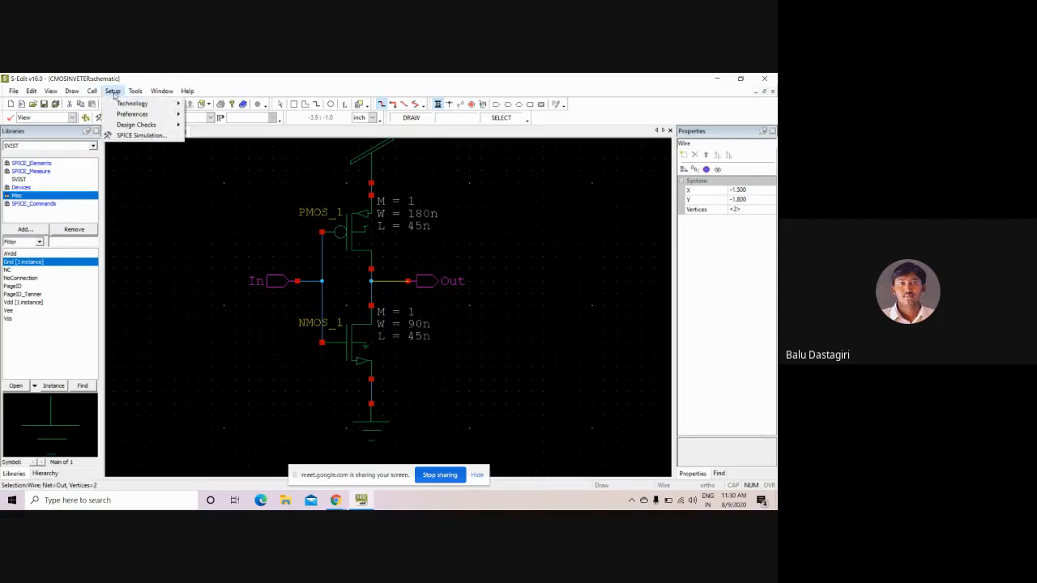
pyautogui.moveTo(117, 106)
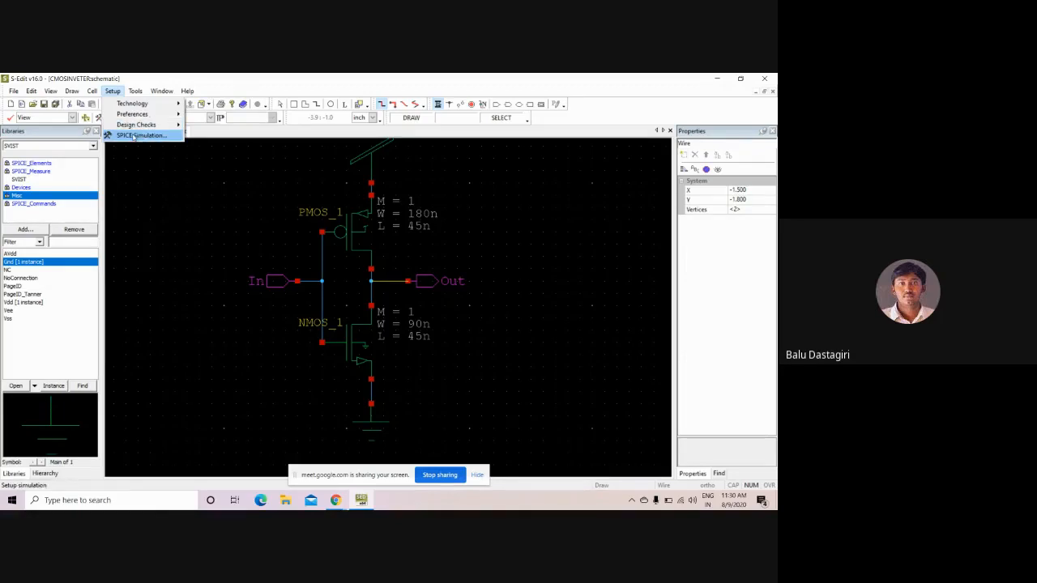
pyautogui.click(133, 136)
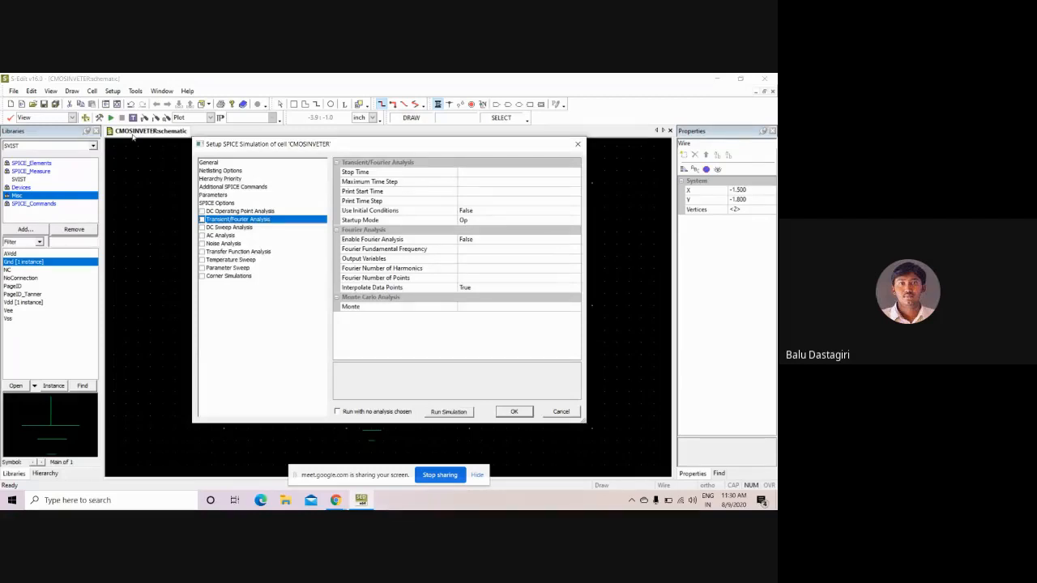
pyautogui.click(215, 163)
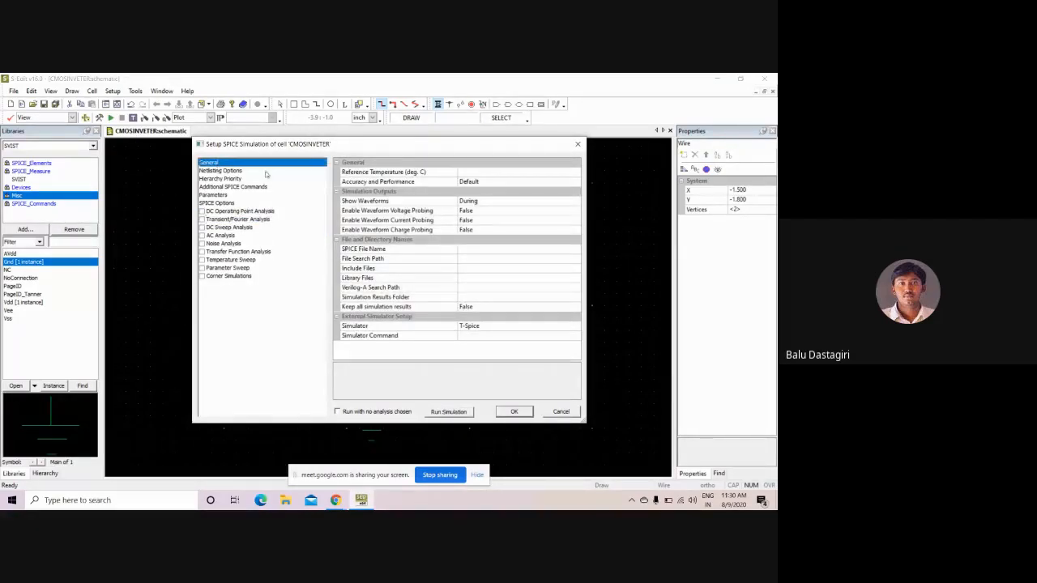
pyautogui.click(482, 269)
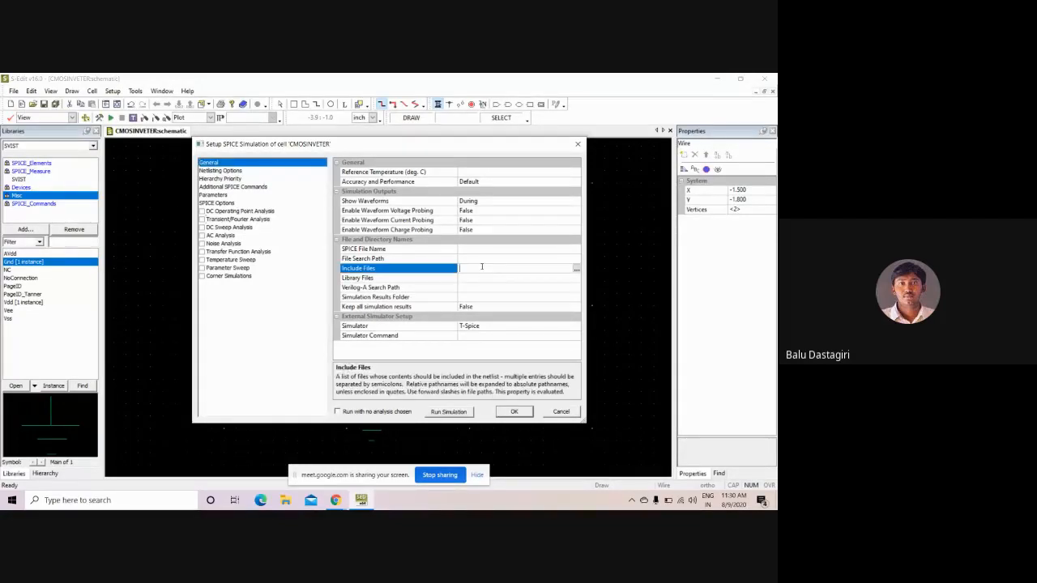
pyautogui.click(576, 278)
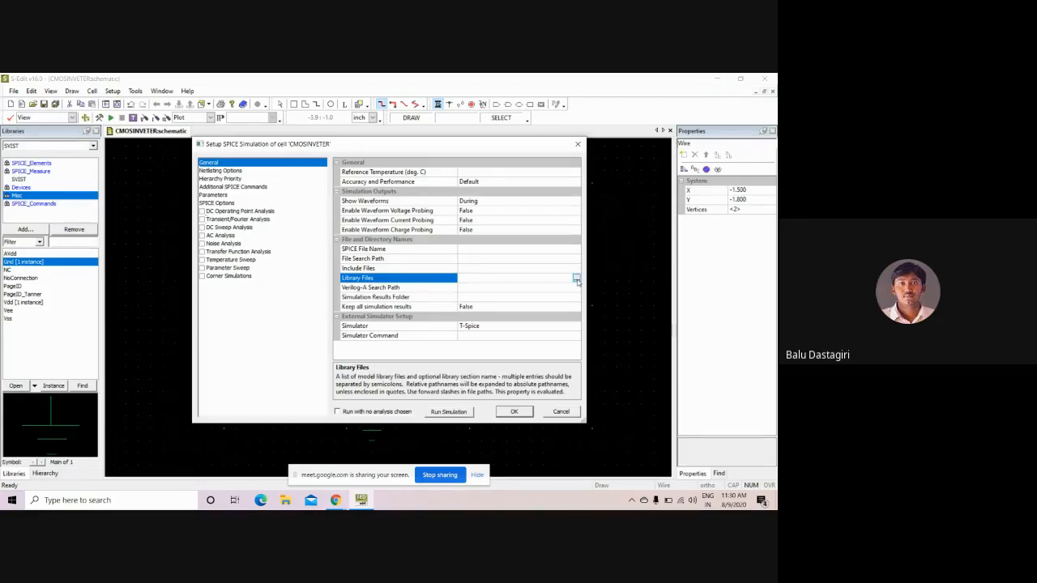
pyautogui.click(576, 278)
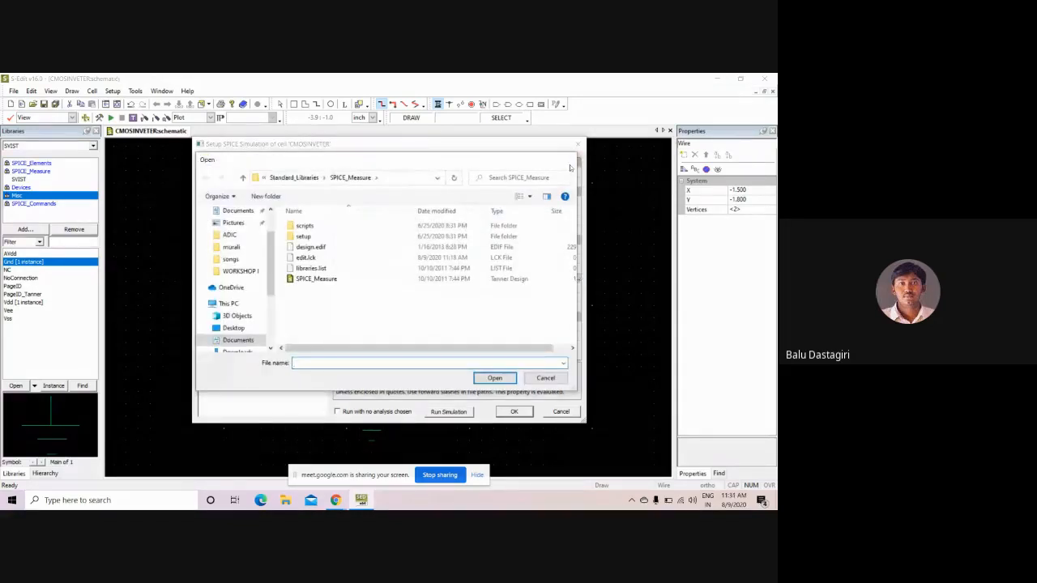
pyautogui.click(570, 162)
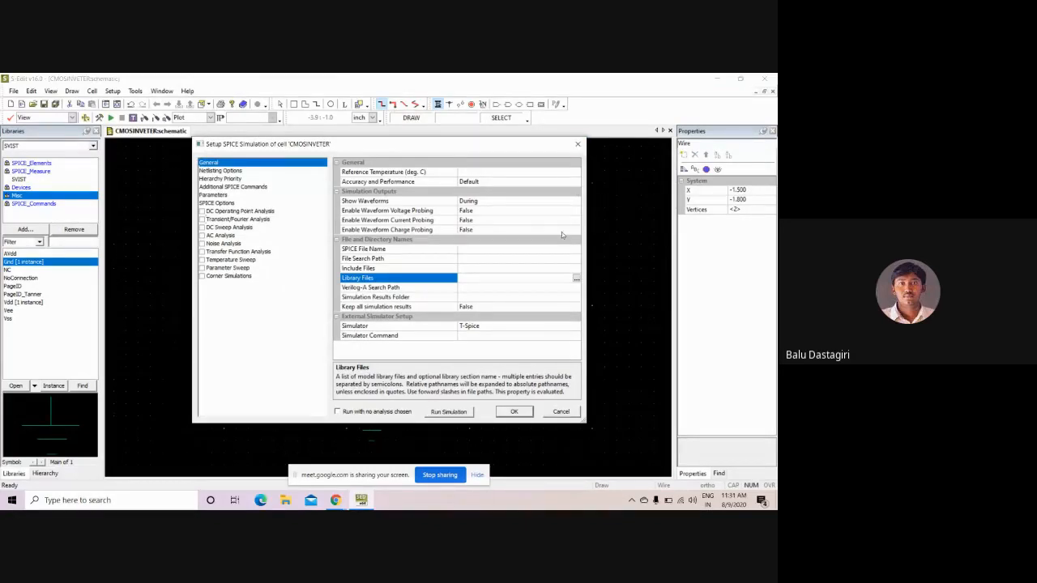
# Step: Set the simulation's library file to PTM_45nm from the nested Nanometer Technology Files folder on the C: drive
pyautogui.click(576, 280)
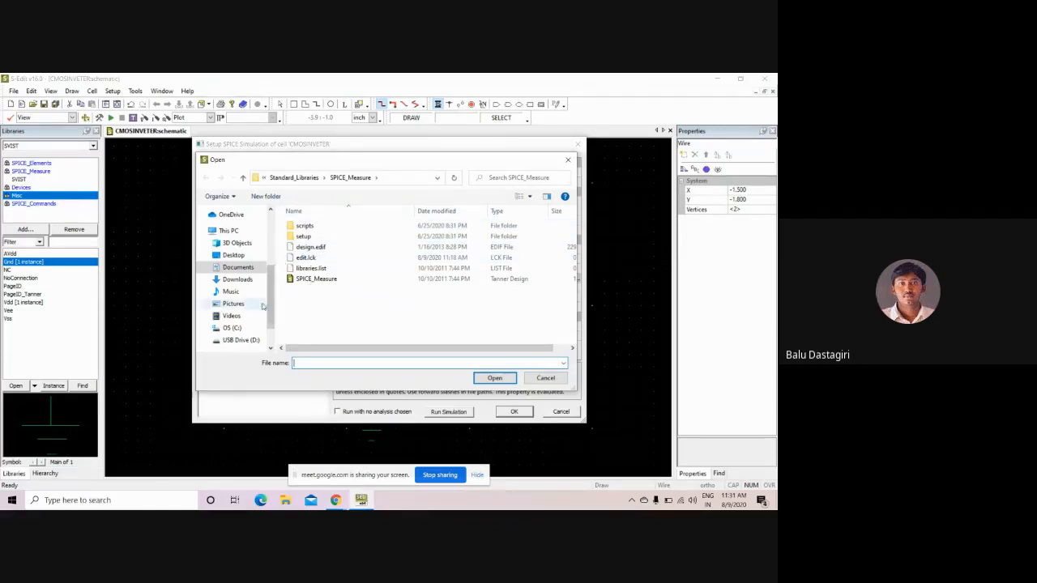
pyautogui.click(255, 331)
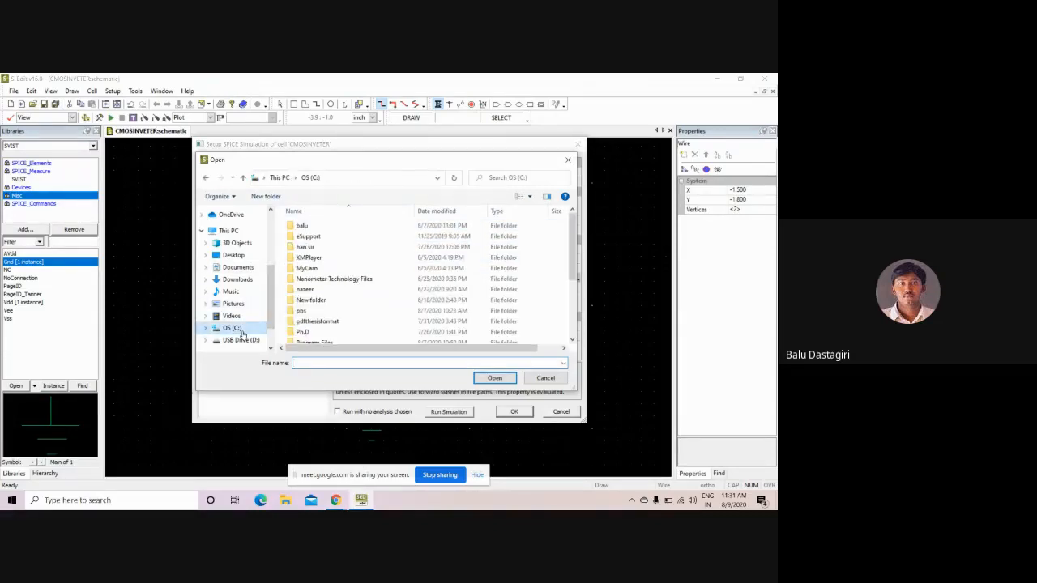
pyautogui.doubleClick(339, 278)
pyautogui.doubleClick(336, 227)
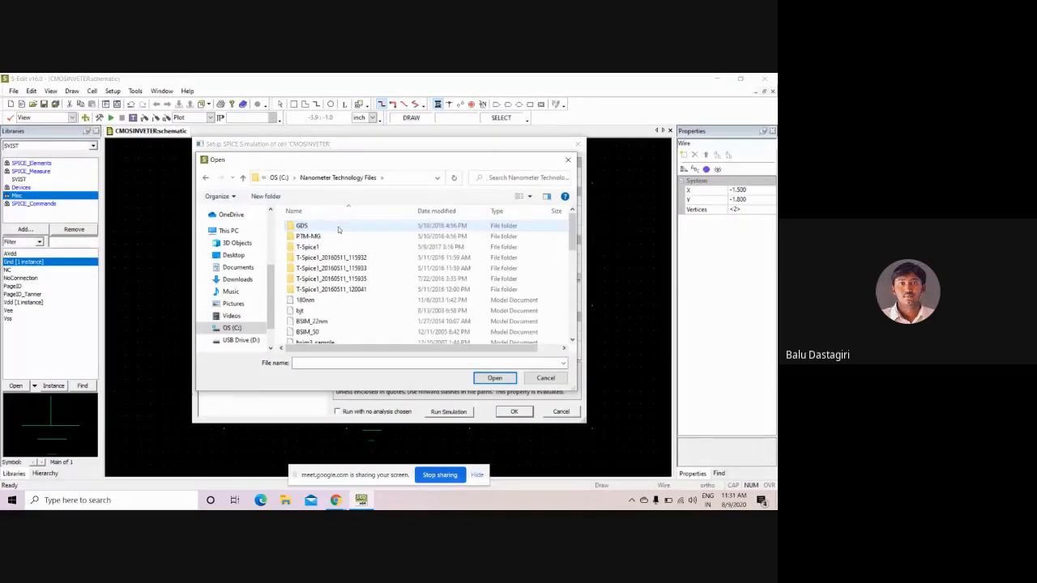
pyautogui.scroll(-6, 339, 269)
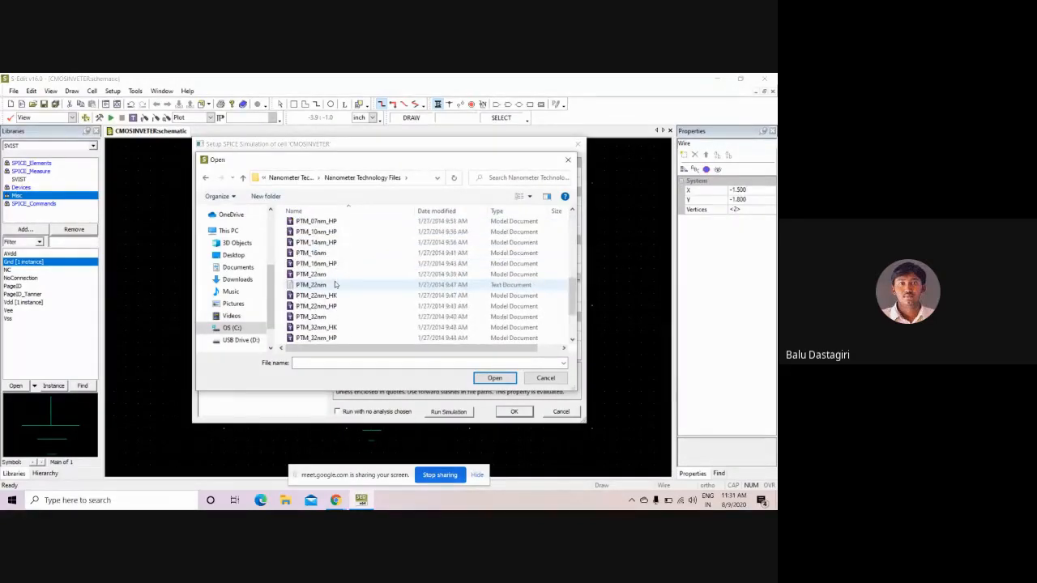
pyautogui.doubleClick(334, 284)
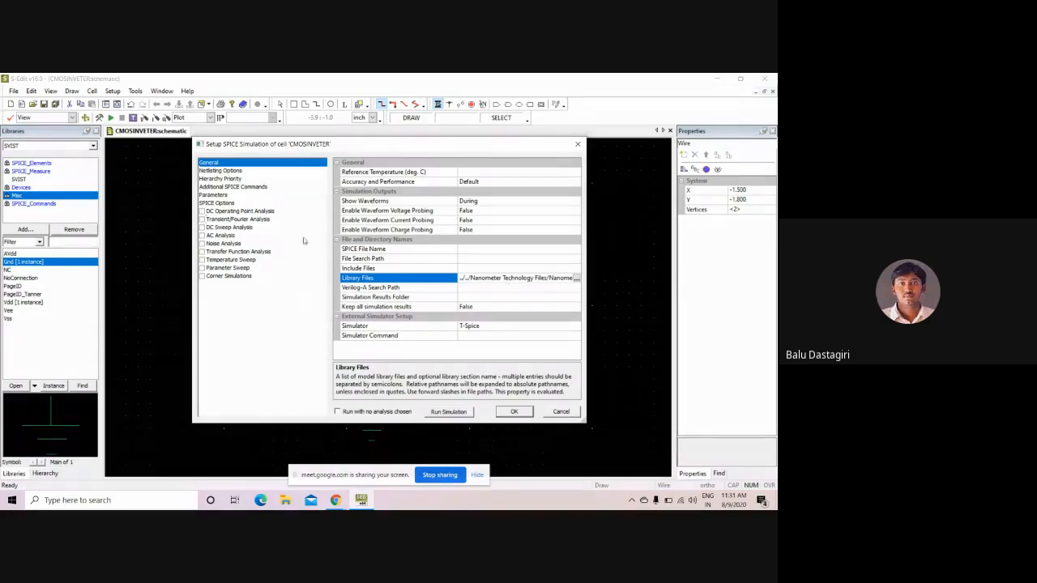
# Step: Examine the simulation setup's parameters, SPICE options, transient, temperature sweep, parameter sweep and corner simulation settings
pyautogui.click(220, 196)
pyautogui.click(220, 203)
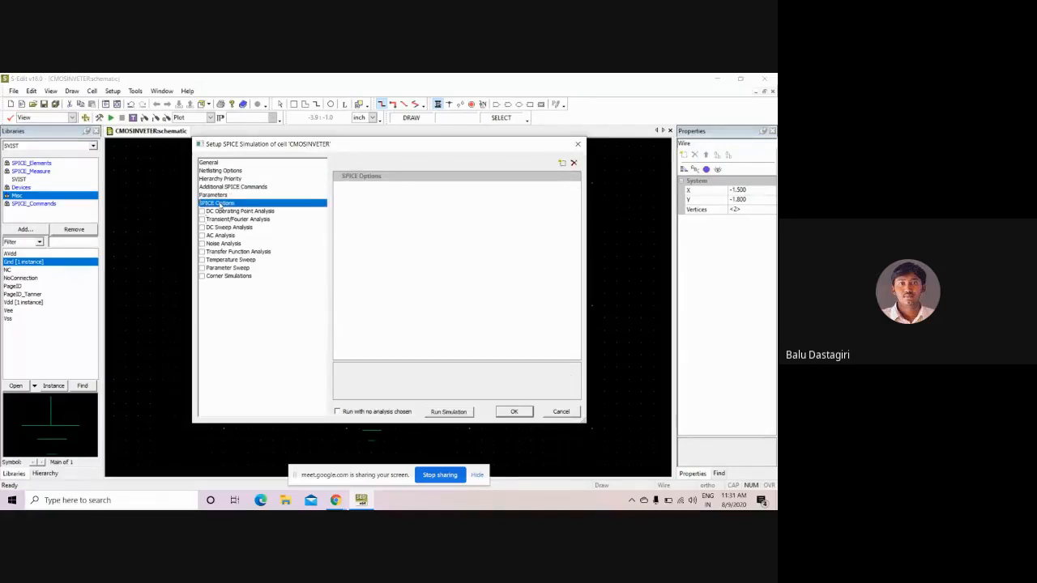
pyautogui.click(209, 162)
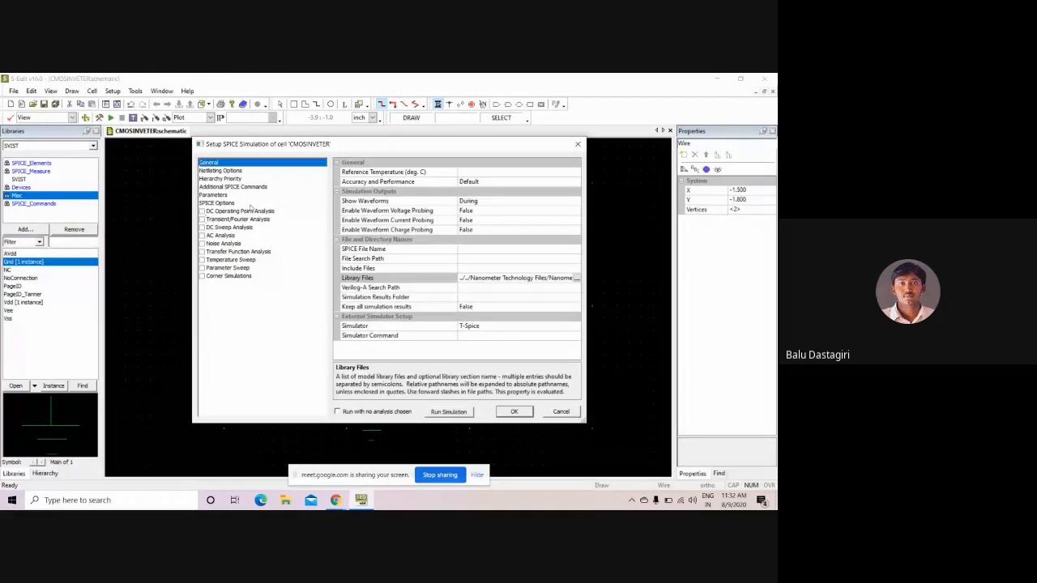
pyautogui.click(212, 202)
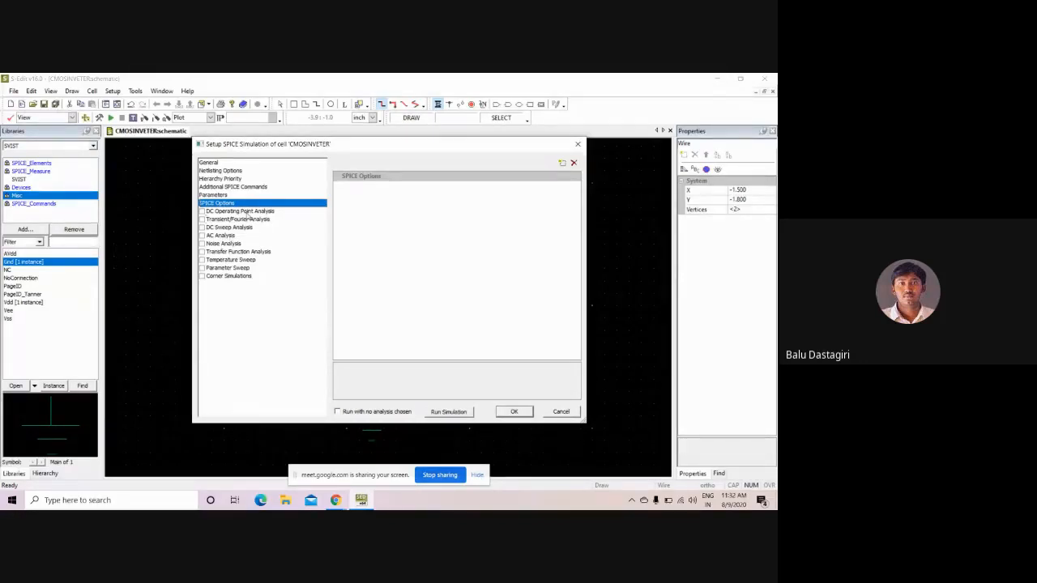
pyautogui.click(249, 219)
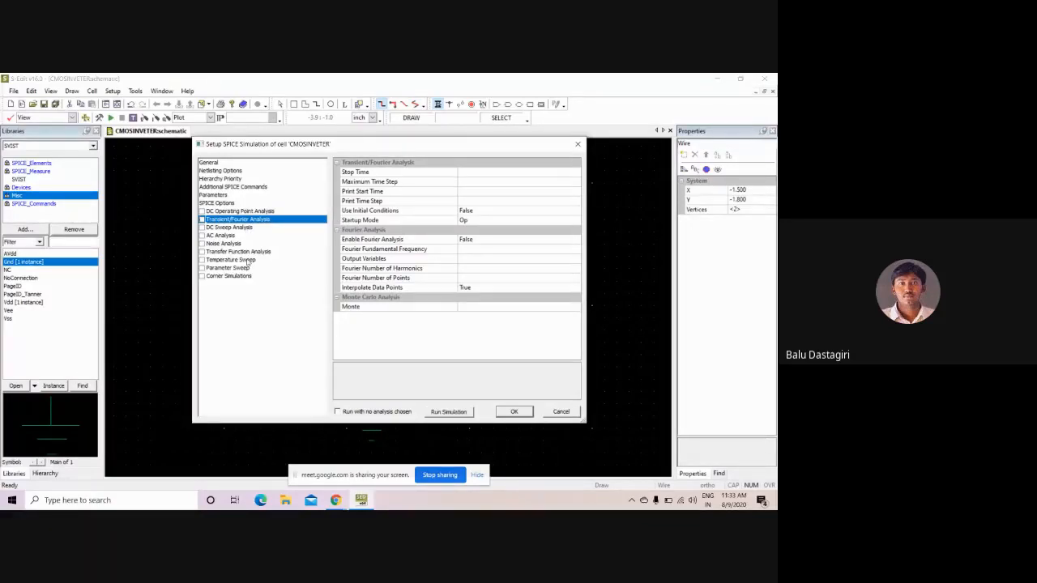
pyautogui.click(253, 261)
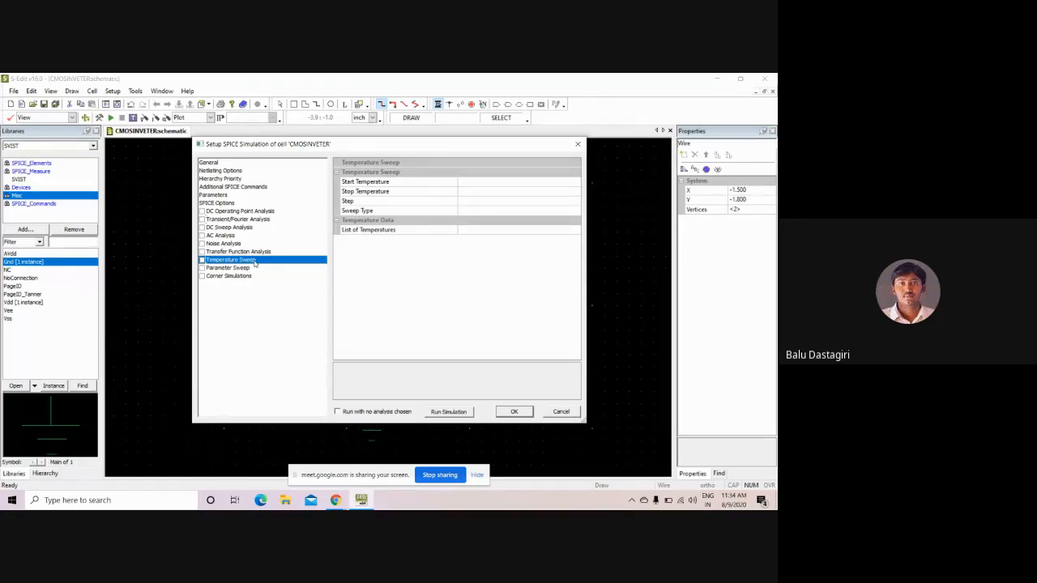
pyautogui.click(252, 268)
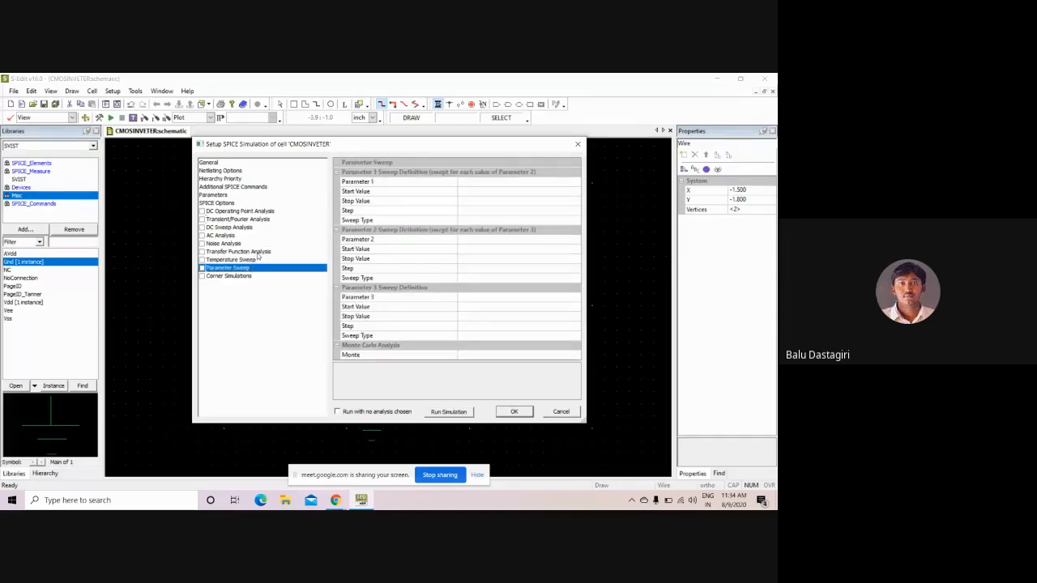
pyautogui.click(256, 276)
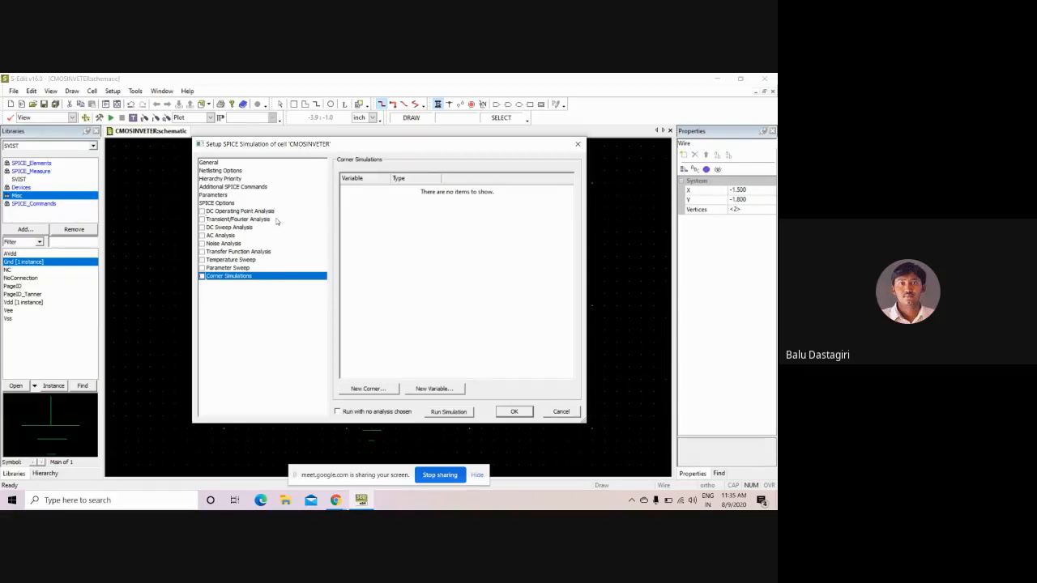
# Step: Set the transient analysis print start time to 0n and its stop time to 1000n
pyautogui.click(243, 220)
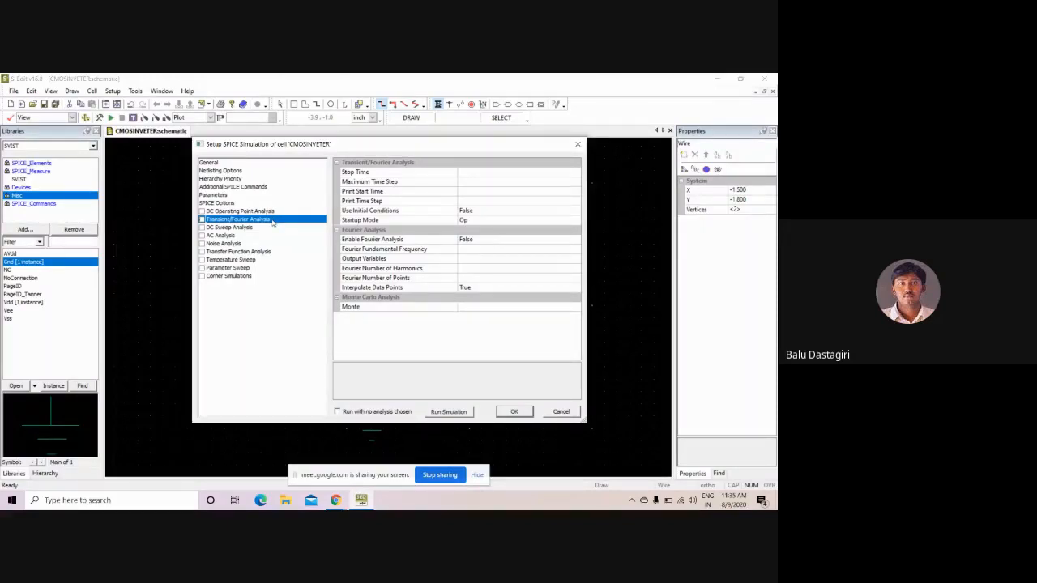
pyautogui.click(505, 192)
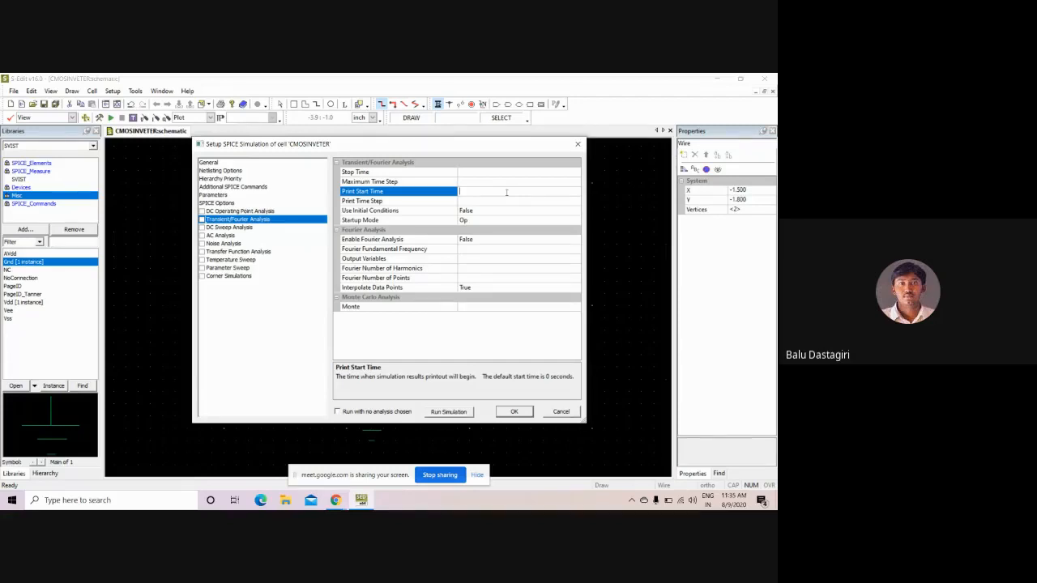
pyautogui.write('0n')
pyautogui.click(490, 171)
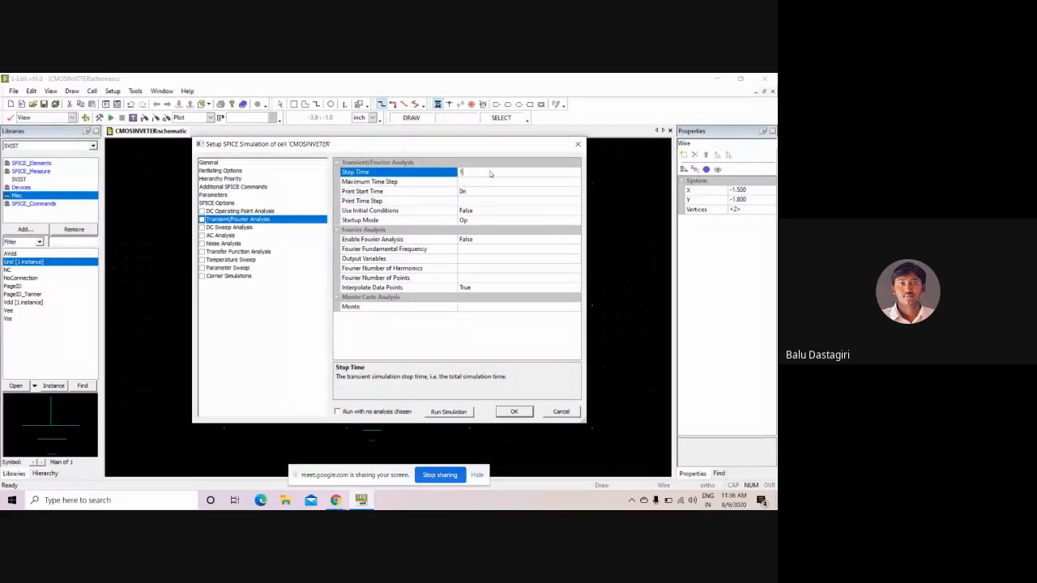
pyautogui.write('1000n')
# Step: Set the print time step and maximum time step to 10n, and accept the setup with transient/Fourier analysis enabled
pyautogui.click(466, 203)
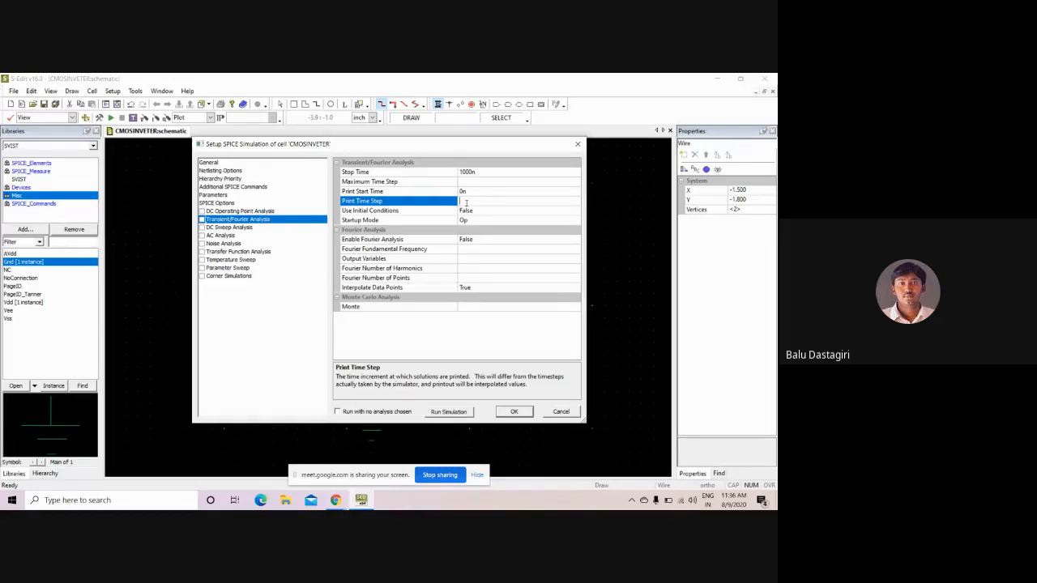
pyautogui.write('10n')
pyautogui.click(473, 183)
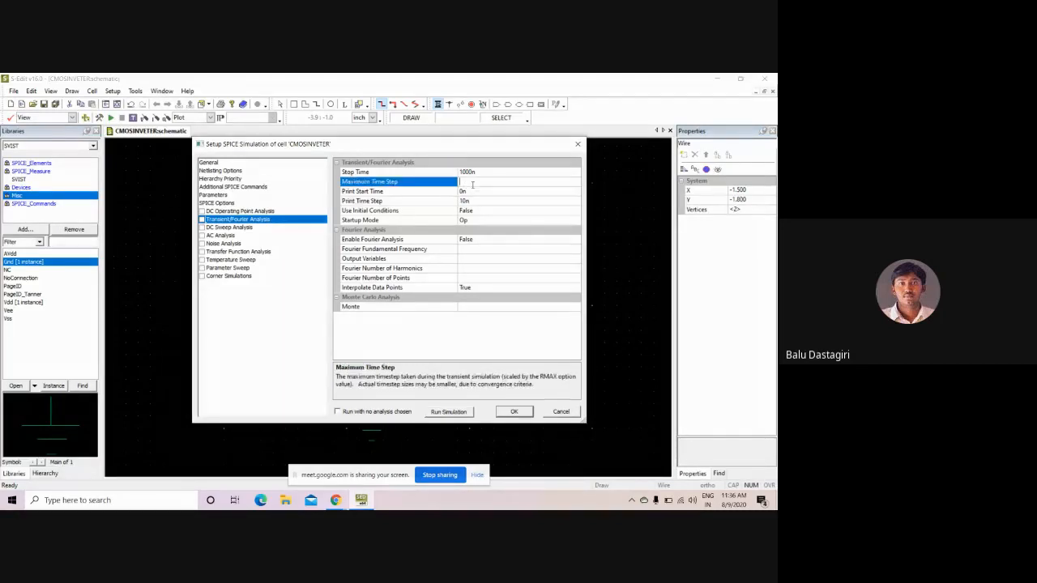
pyautogui.write('10n')
pyautogui.click(202, 220)
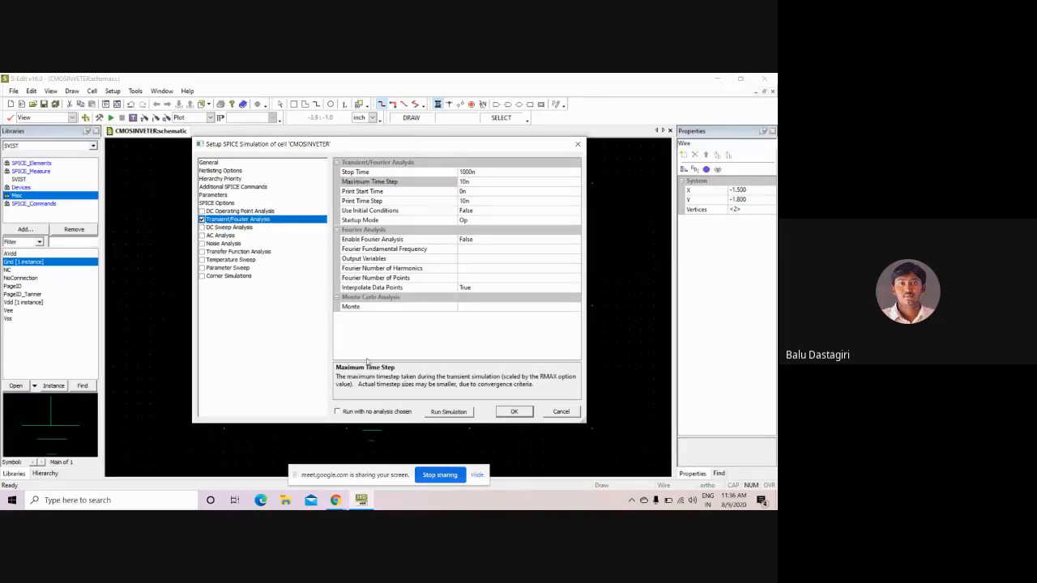
pyautogui.click(513, 411)
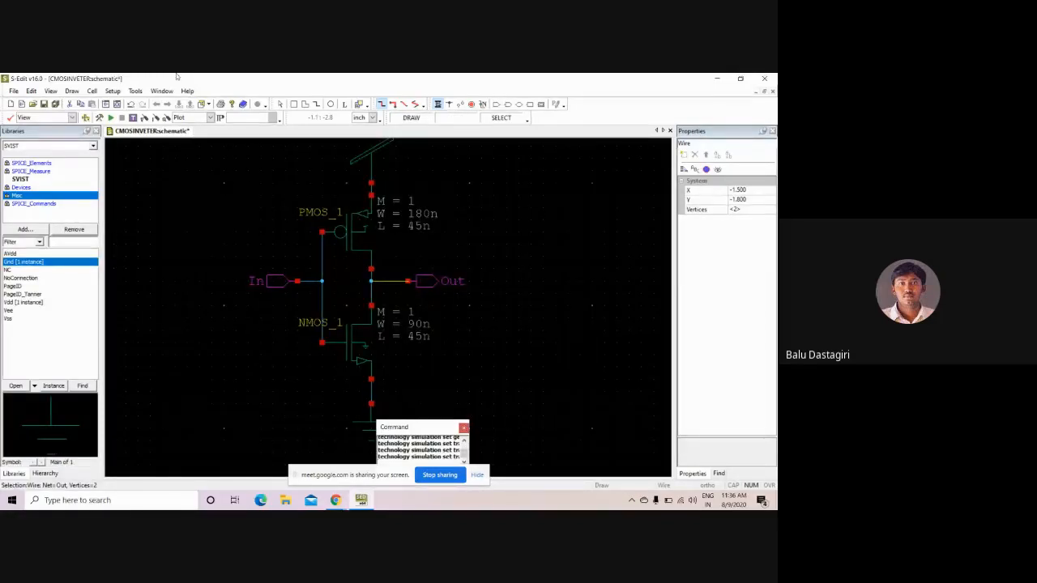
# Step: Export the inverter schematic's SPICE netlist to T-Spice and maximize the netlist window
pyautogui.click(134, 118)
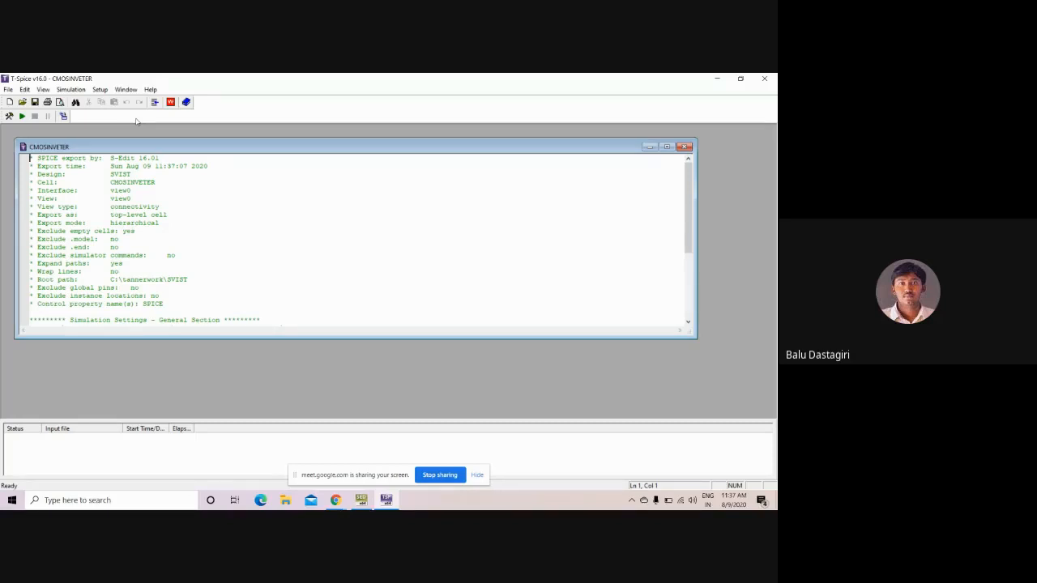
pyautogui.doubleClick(177, 149)
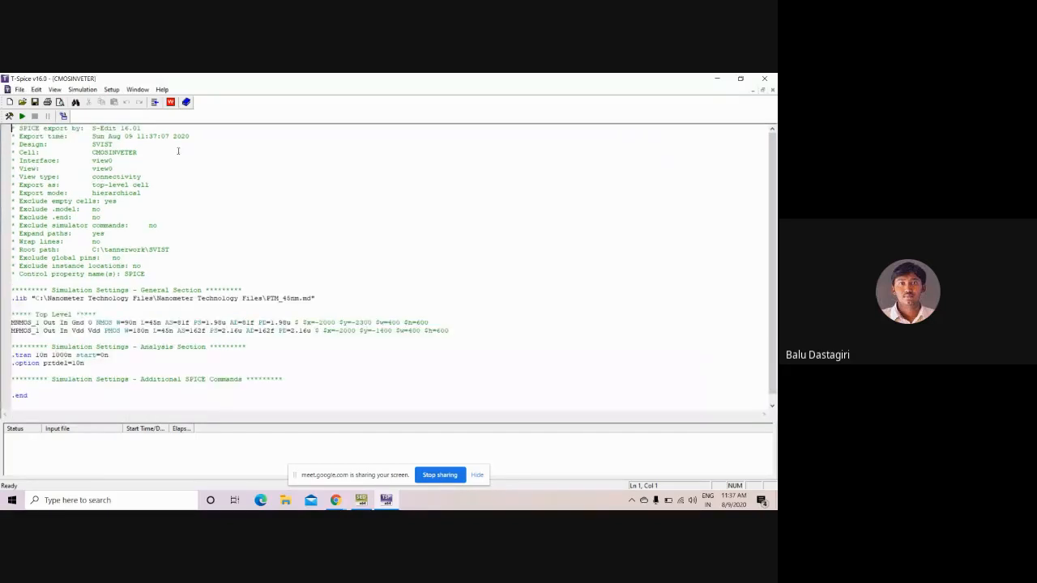
pyautogui.scroll(-3, 177, 159)
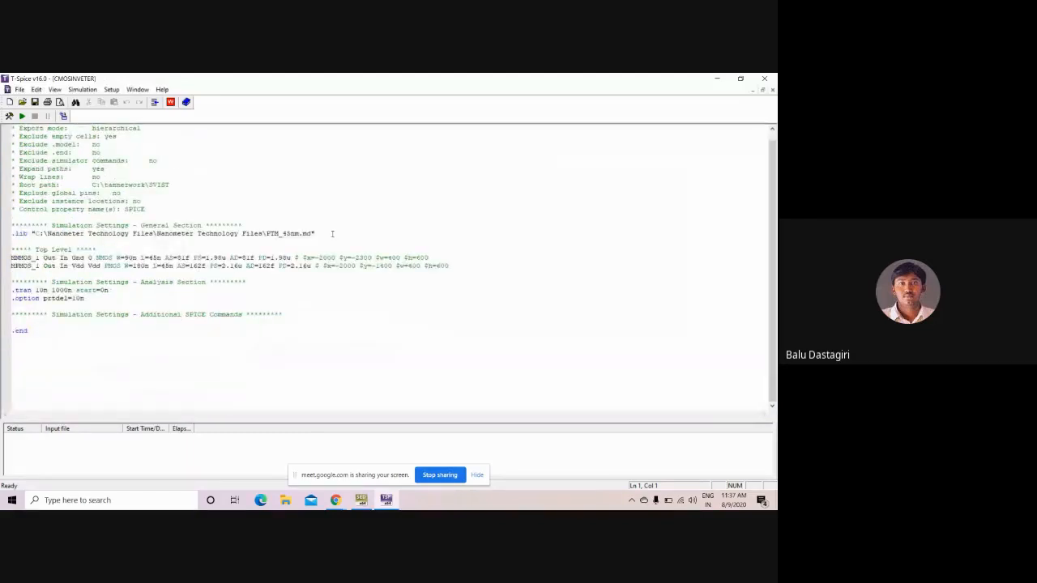
# Step: Examine the netlist's .lib line and the NMOS and PMOS device lines, and switch back to S-Edit
pyautogui.moveTo(331, 233); pyautogui.dragTo(6, 235)
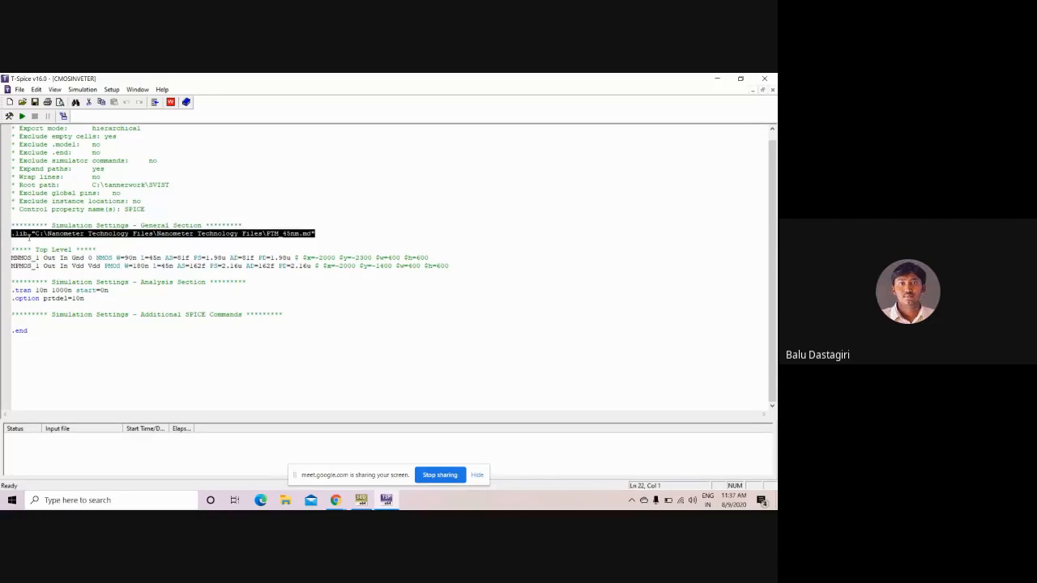
pyautogui.click(330, 237)
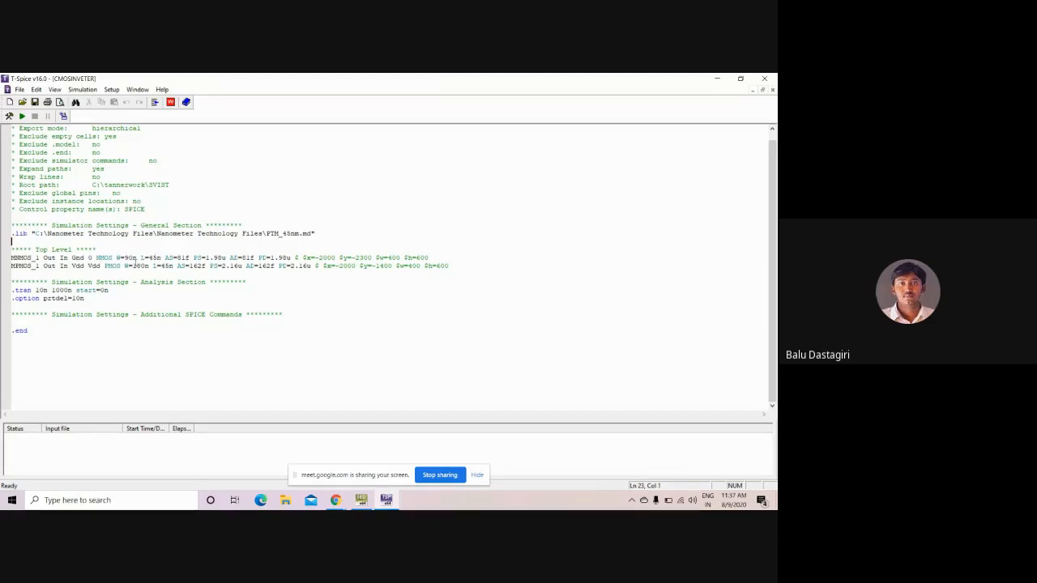
pyautogui.moveTo(12, 258); pyautogui.dragTo(212, 272)
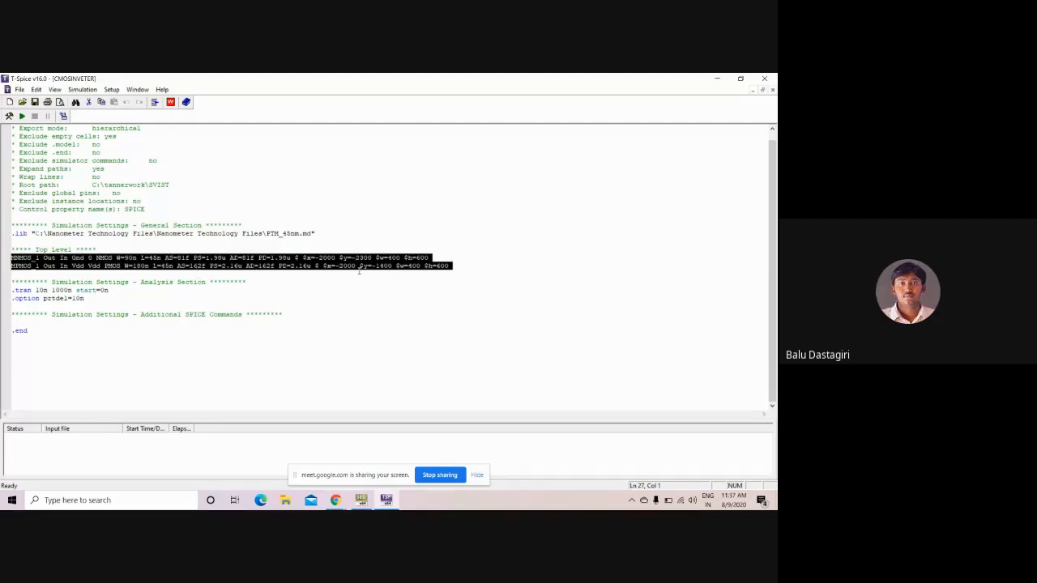
pyautogui.click(36, 271)
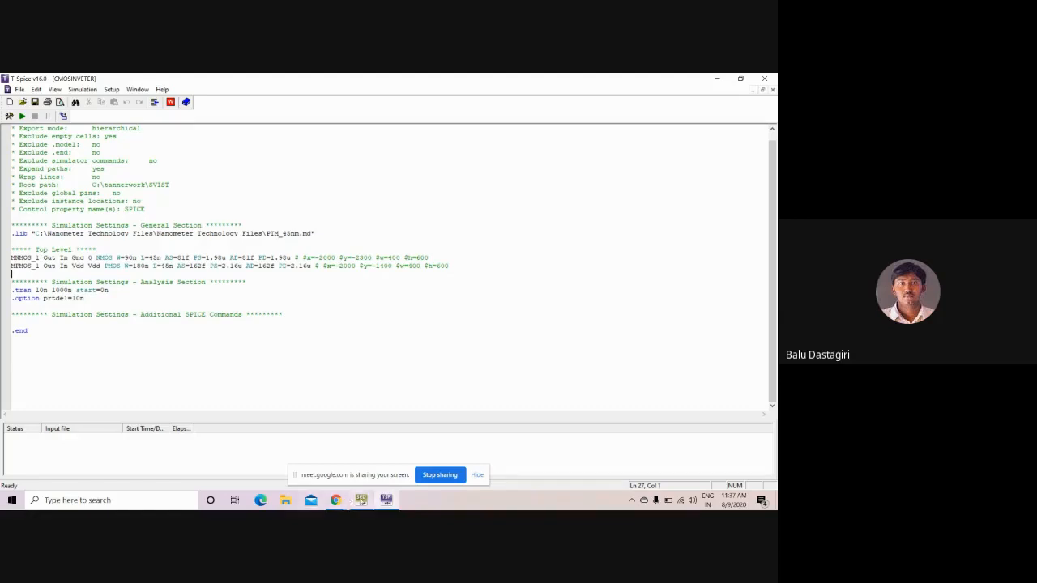
pyautogui.click(360, 500)
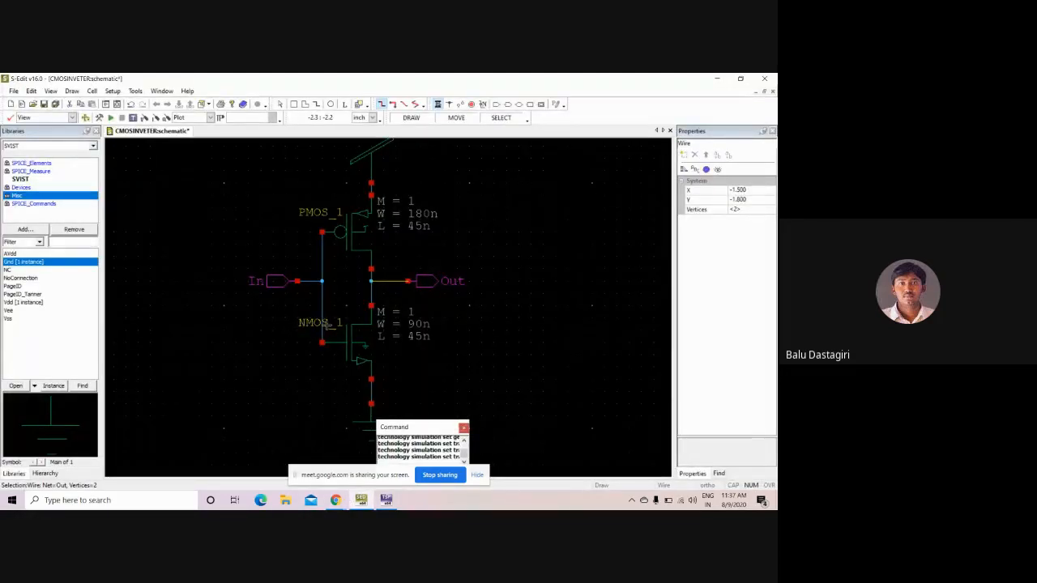
# Step: Switch to T-Spice and examine the terminal connections in the netlist's NMOS and PMOS device lines and the analysis section
pyautogui.click(387, 500)
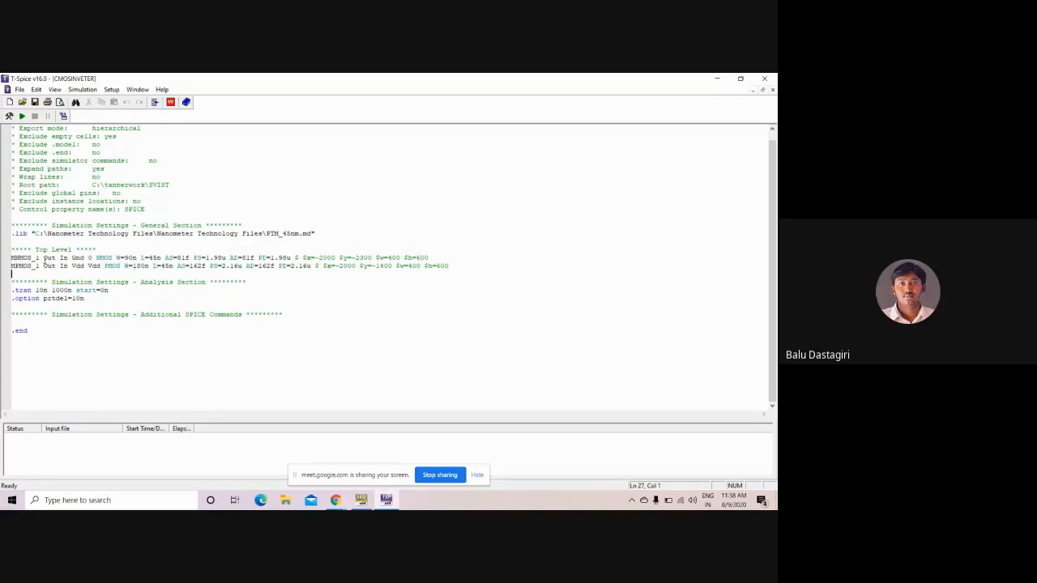
pyautogui.moveTo(43, 258); pyautogui.dragTo(85, 258)
pyautogui.click(72, 257)
pyautogui.click(88, 257)
pyautogui.doubleClick(47, 266)
pyautogui.doubleClick(63, 266)
pyautogui.click(72, 266)
pyautogui.moveTo(72, 266); pyautogui.dragTo(93, 265)
pyautogui.click(66, 306)
pyautogui.scroll(3, 23, 152)
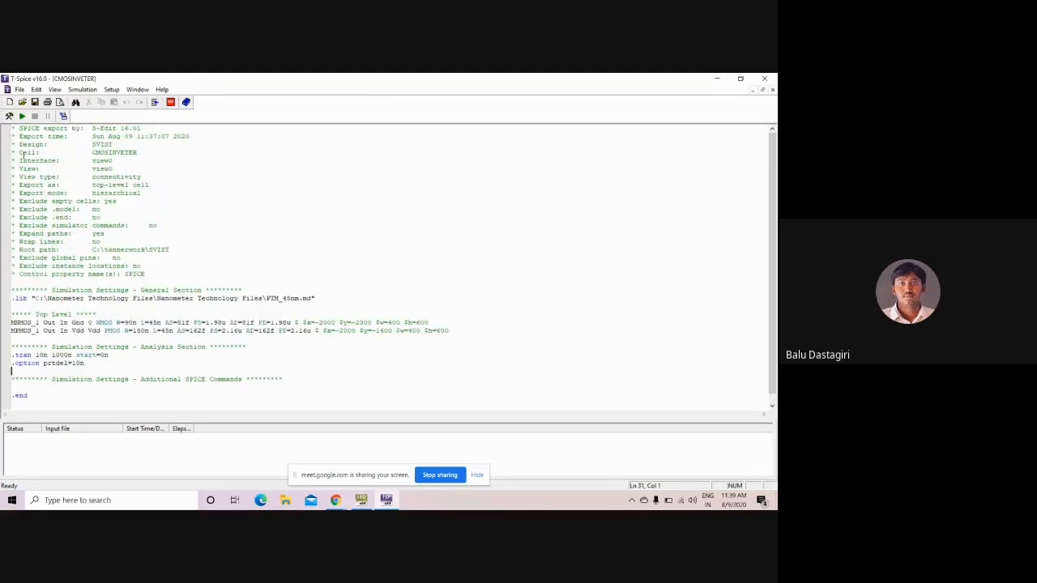
pyautogui.scroll(-1, 23, 217)
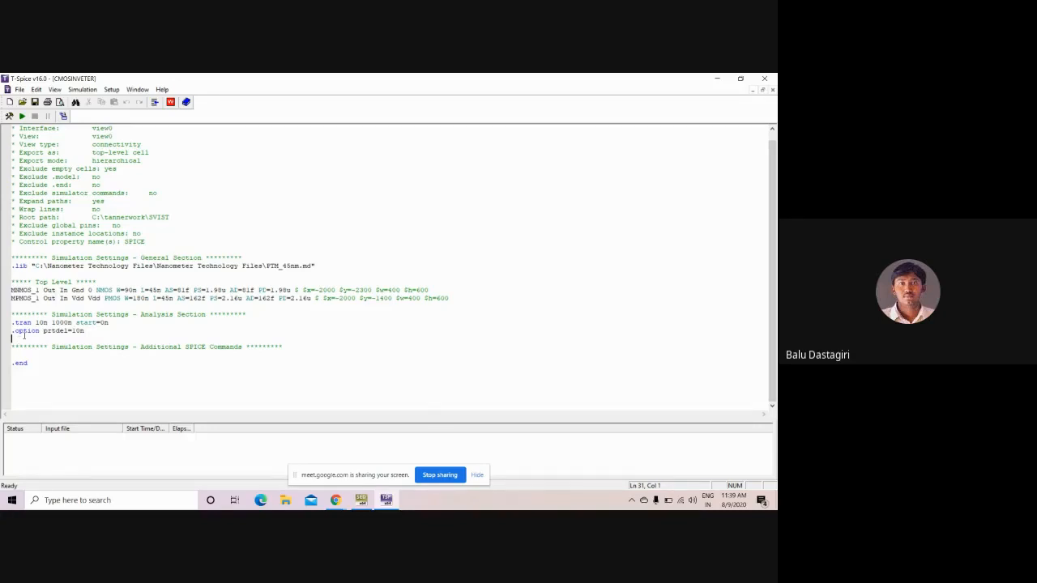
# Step: Open the SPICE Command Wizard's transient results output settings and choose Voltage as the plot type
pyautogui.click(155, 102)
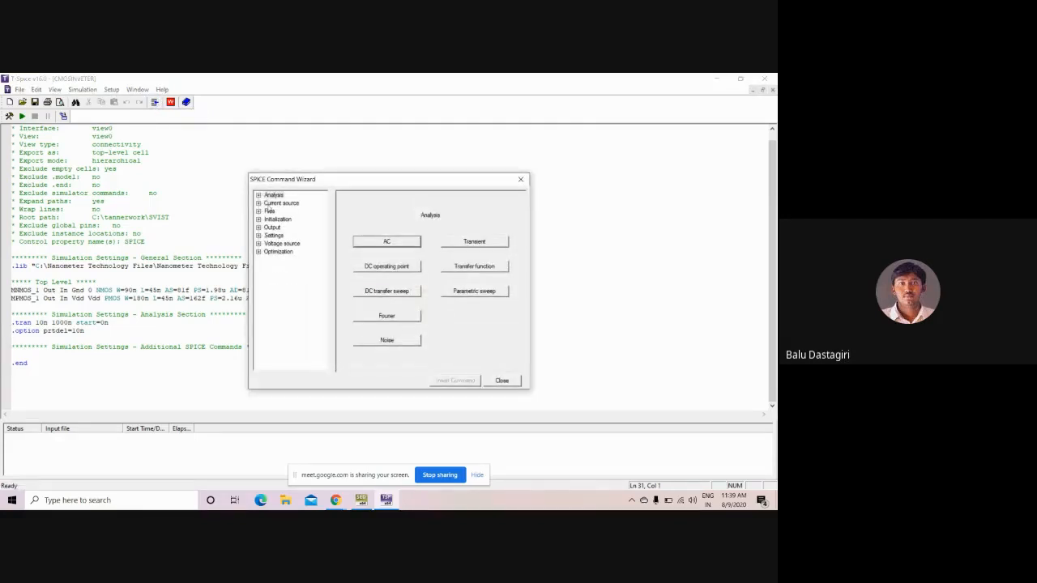
pyautogui.click(258, 228)
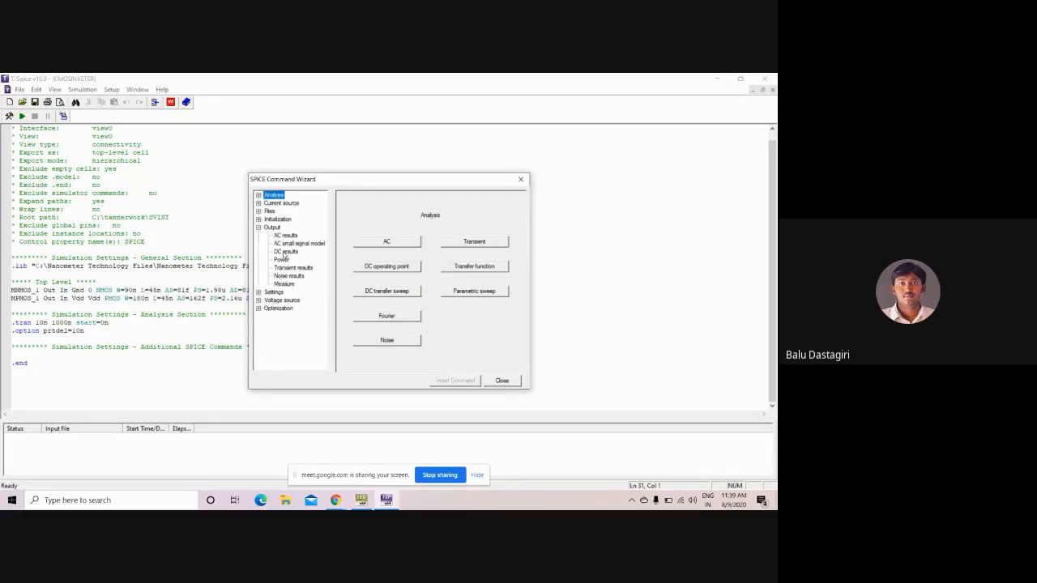
pyautogui.click(302, 268)
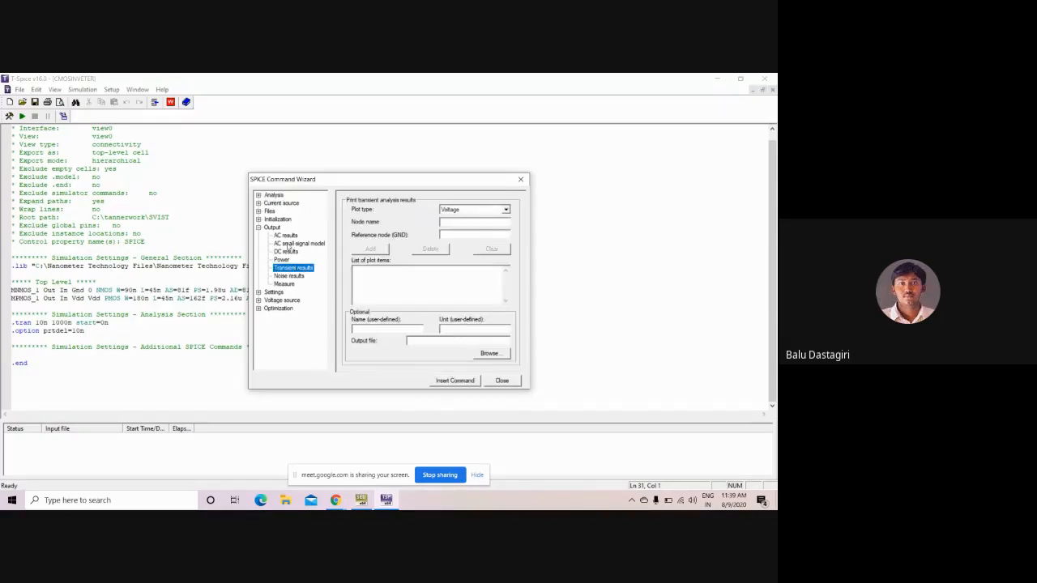
pyautogui.click(467, 222)
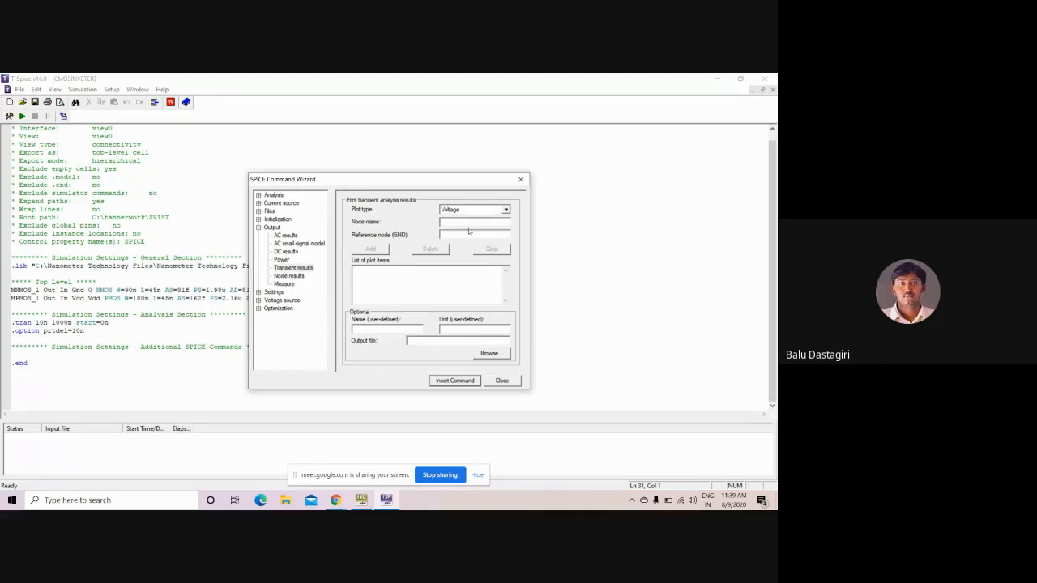
pyautogui.click(505, 210)
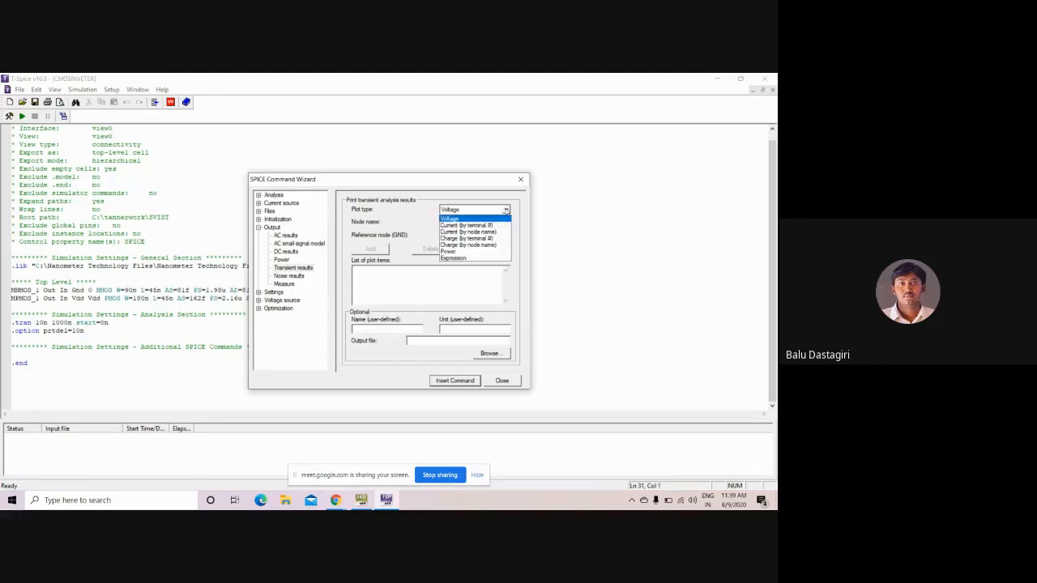
pyautogui.click(454, 218)
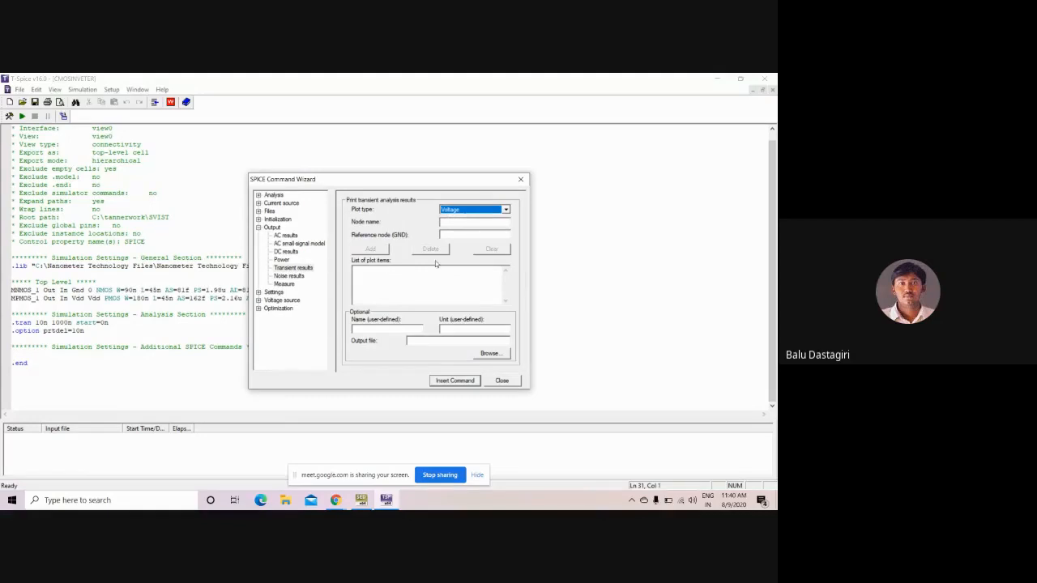
# Step: Check the node names in the S-Edit schematic, then add node Out with reference node GND to the T-Spice plot items
pyautogui.click(363, 501)
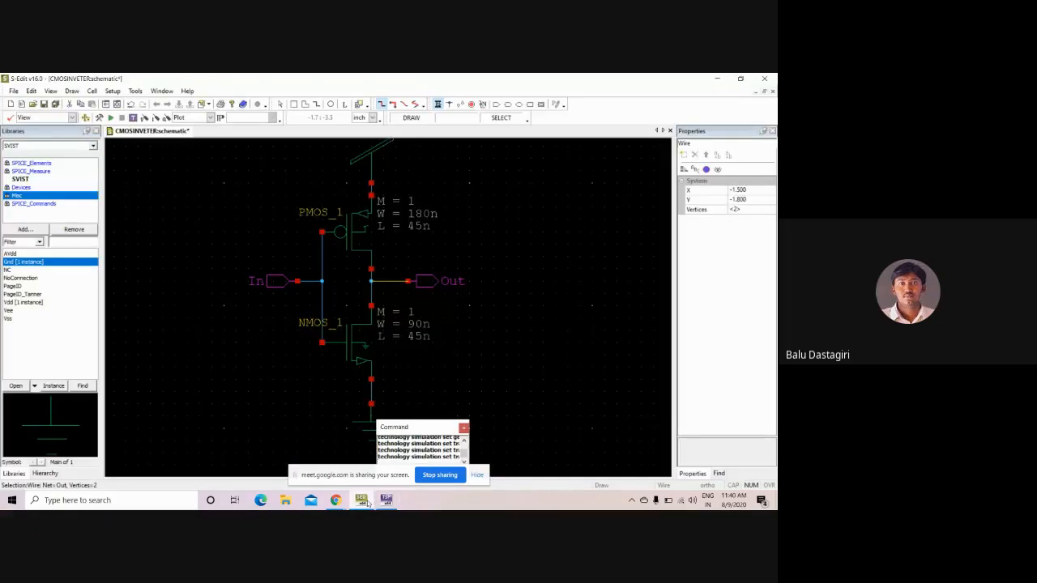
pyautogui.click(386, 500)
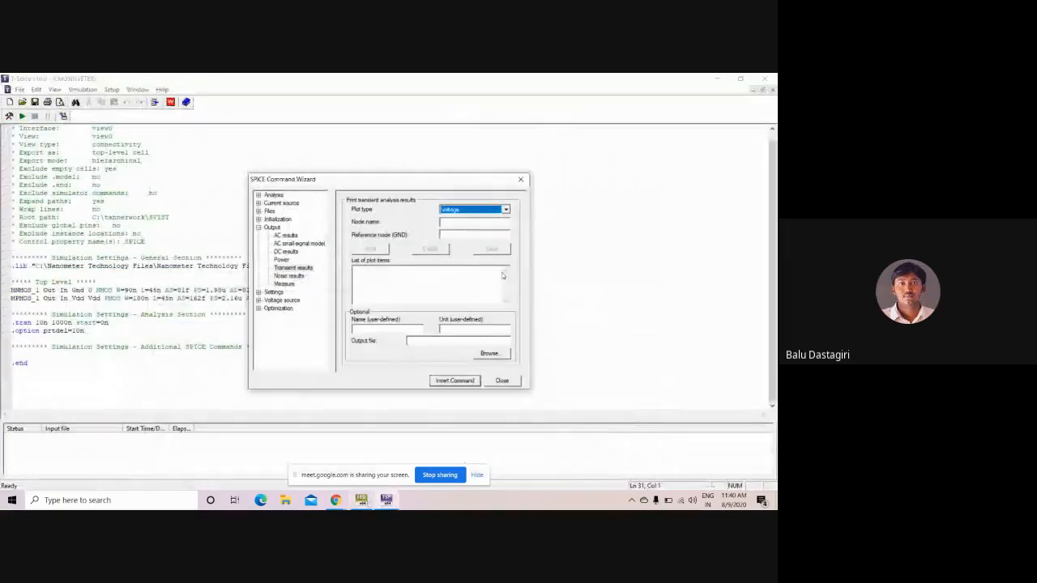
pyautogui.click(459, 221)
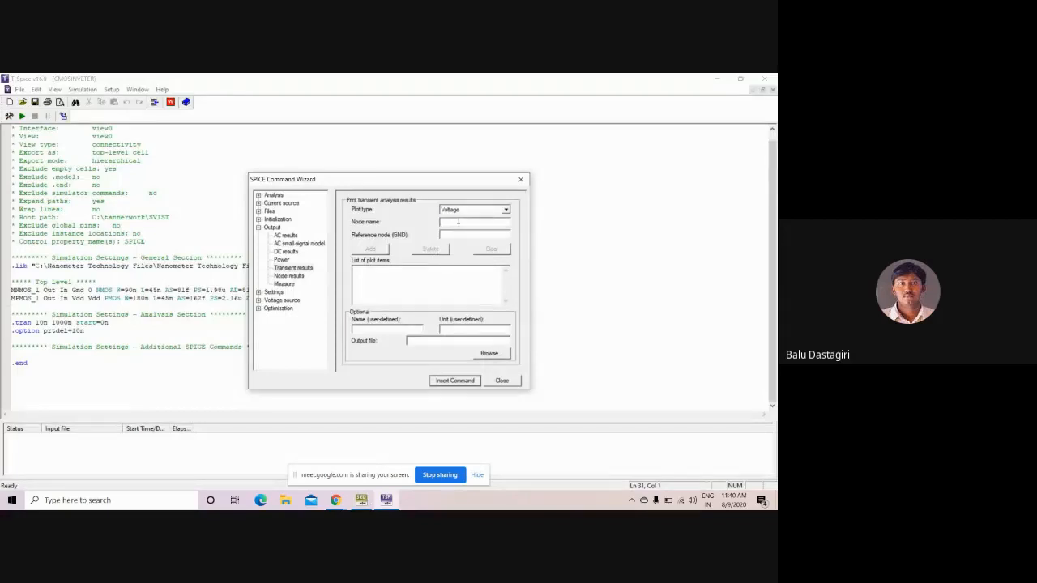
pyautogui.write('Out')
pyautogui.write('GND')
pyautogui.click(370, 249)
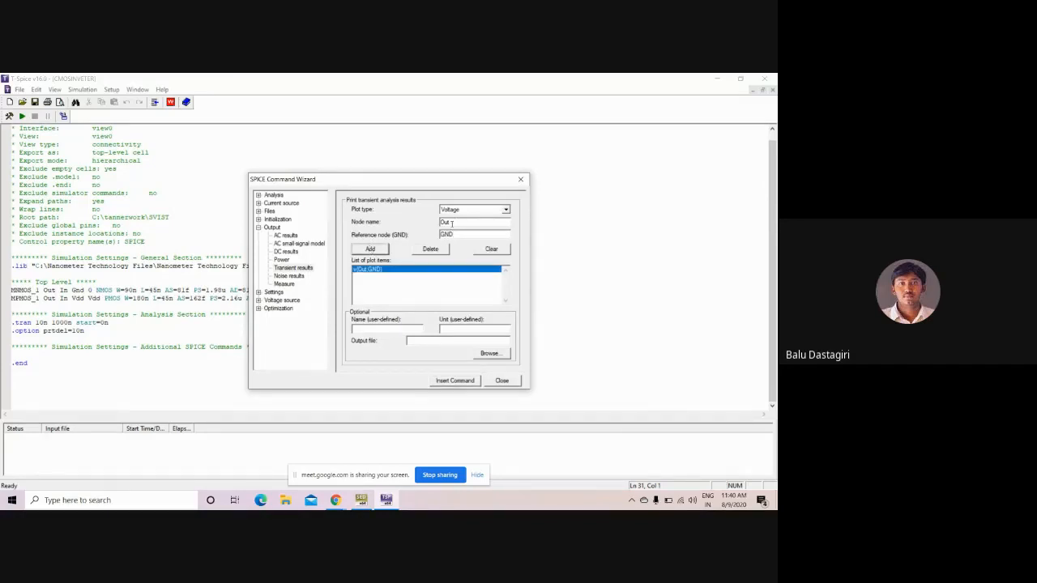
# Step: Add node In with reference GND to the plot items, insert the print command into the netlist, and close the wizard
pyautogui.moveTo(452, 224); pyautogui.dragTo(428, 225)
pyautogui.write('In')
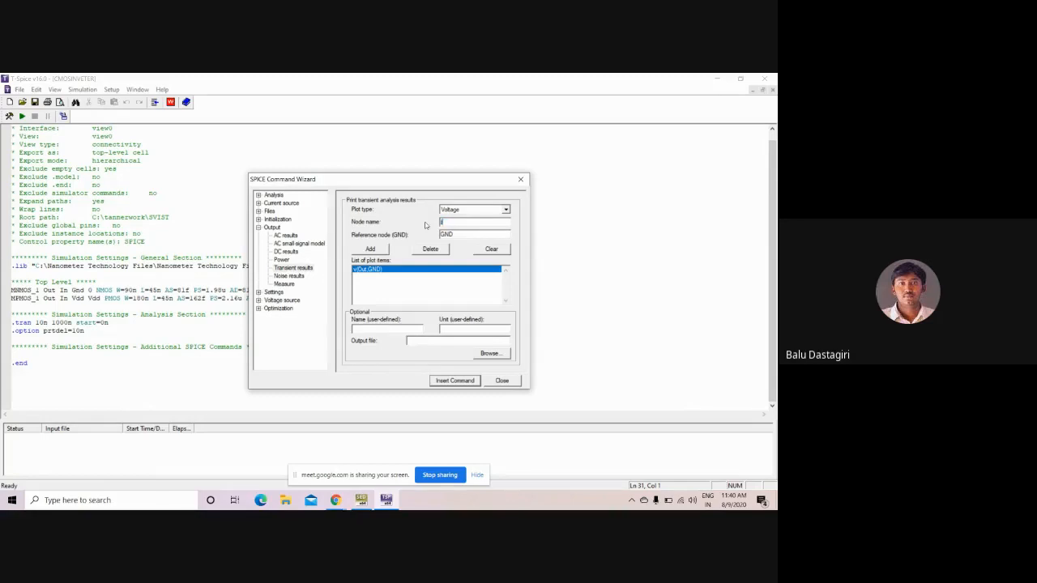
pyautogui.click(374, 250)
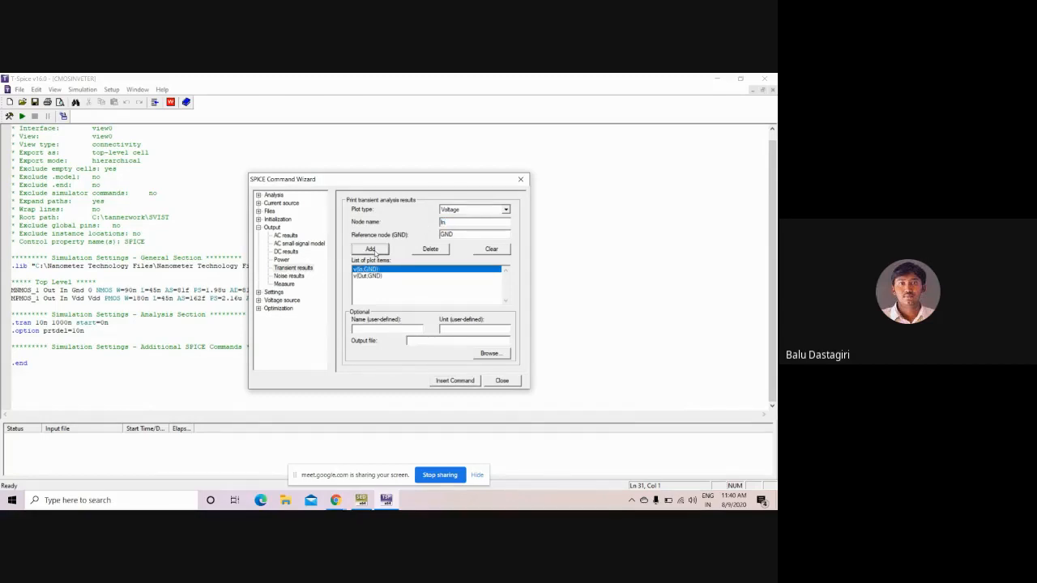
pyautogui.click(447, 380)
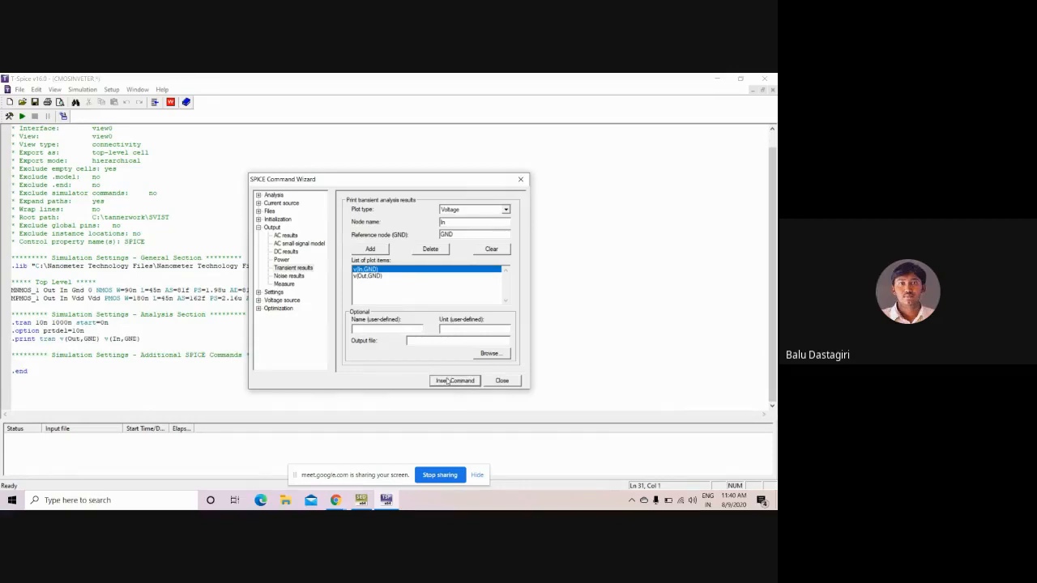
pyautogui.click(501, 380)
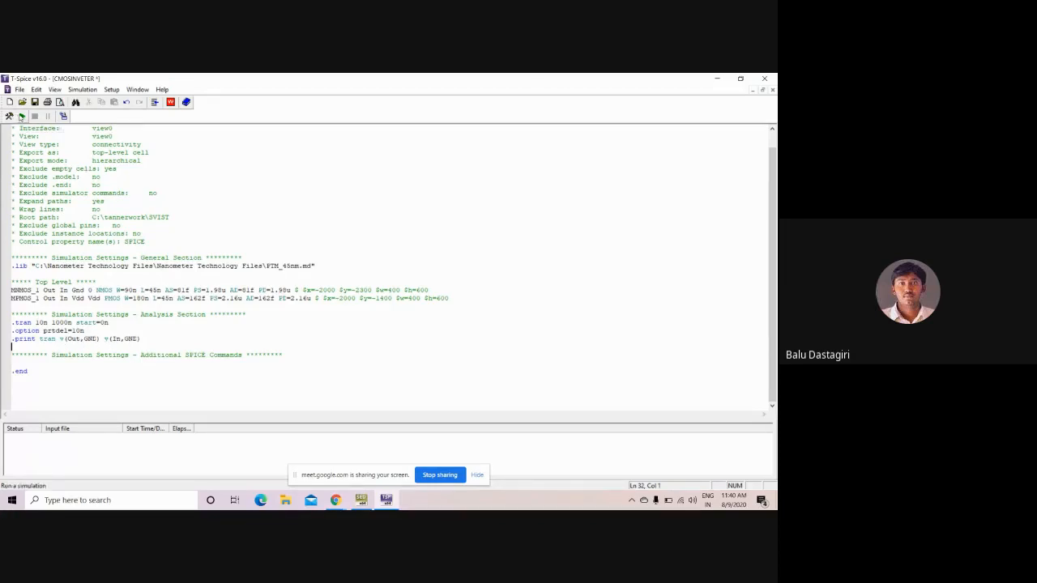
# Step: Run the transient simulation, review the warning in T-Spice's simulation status log, and close the log
pyautogui.click(21, 115)
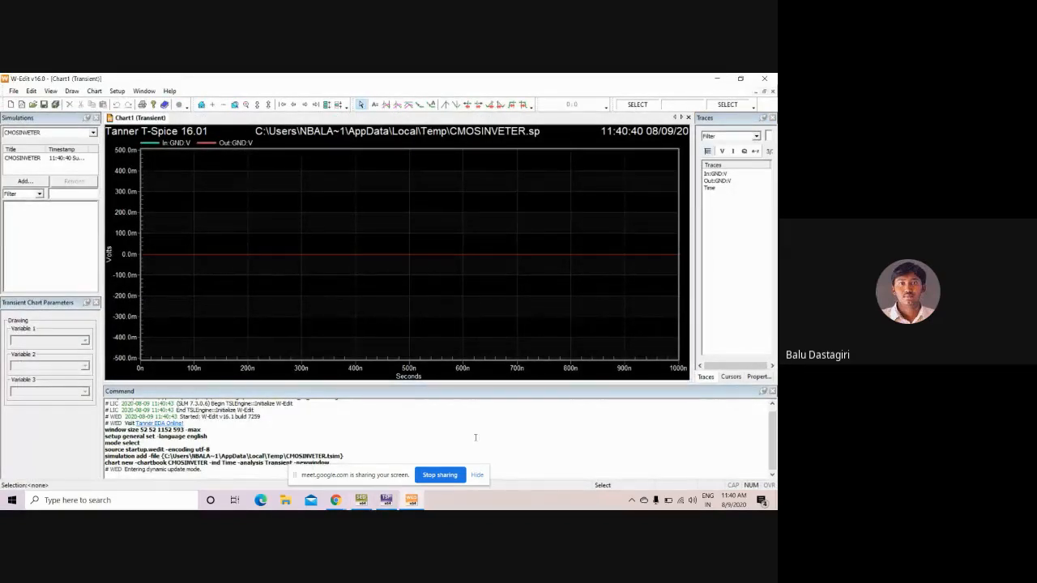
pyautogui.click(396, 502)
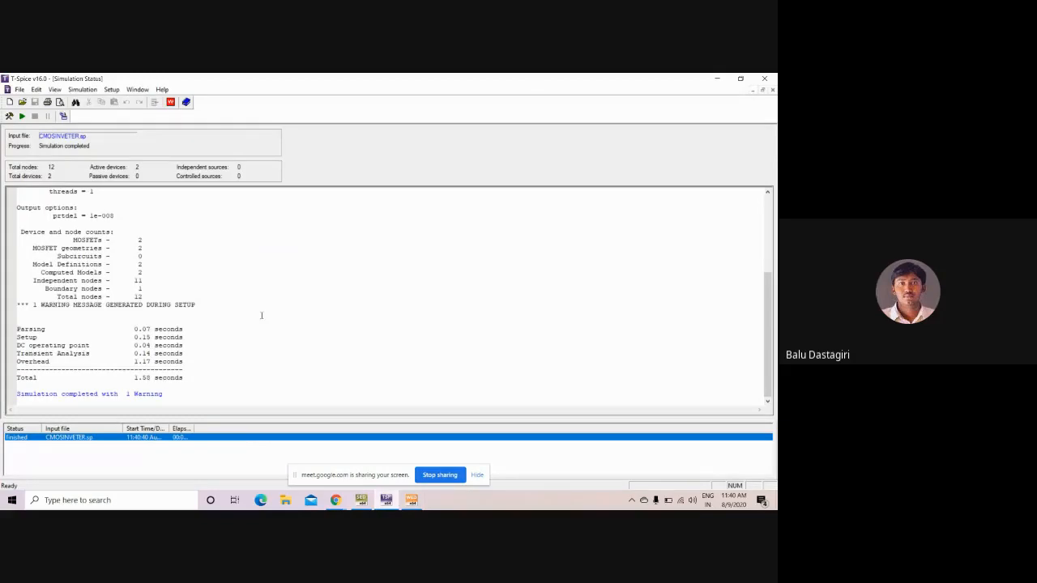
pyautogui.scroll(4, 261, 315)
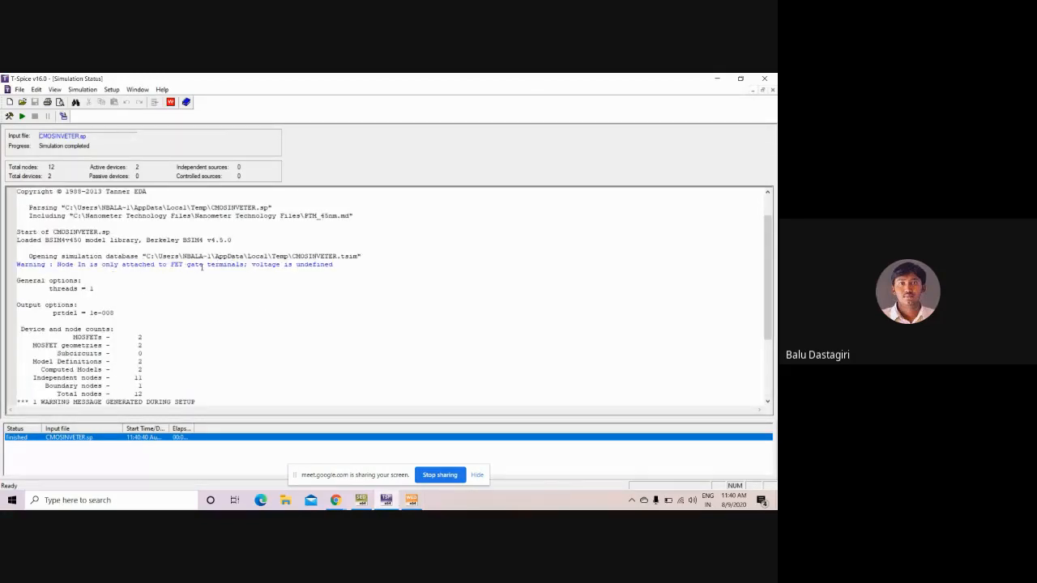
pyautogui.doubleClick(228, 266)
pyautogui.scroll(-10, 171, 343)
pyautogui.scroll(4, 171, 343)
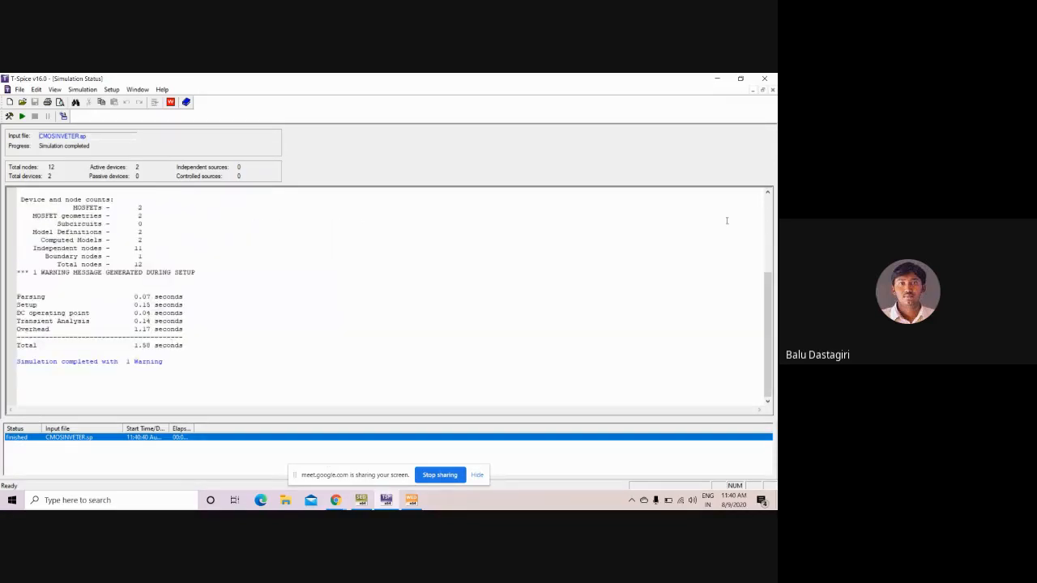
pyautogui.click(772, 89)
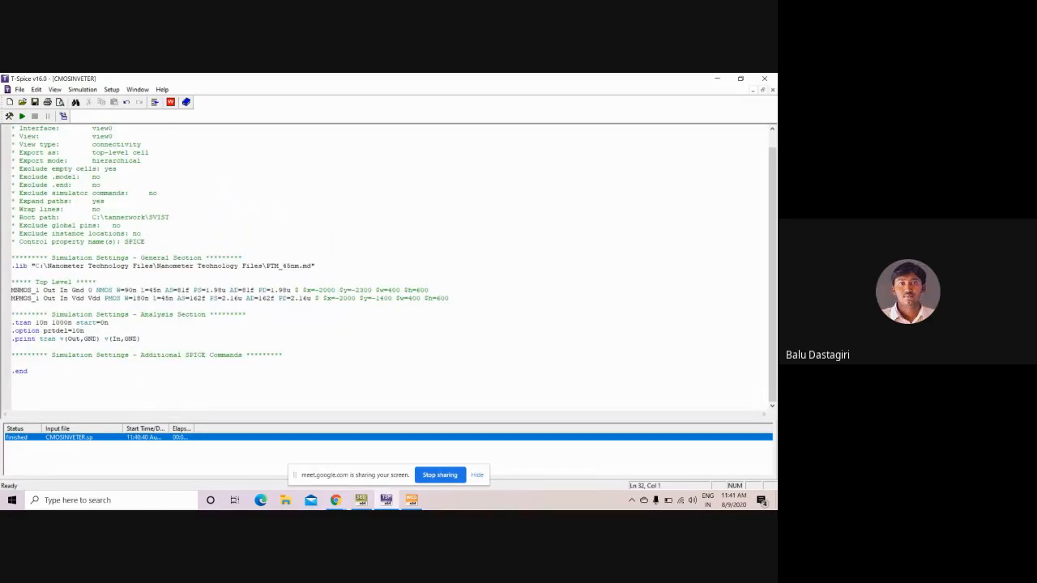
# Step: Compare the W-Edit waveform chart with the netlist and schematic, and close W-Edit without saving the chartbook
pyautogui.click(411, 500)
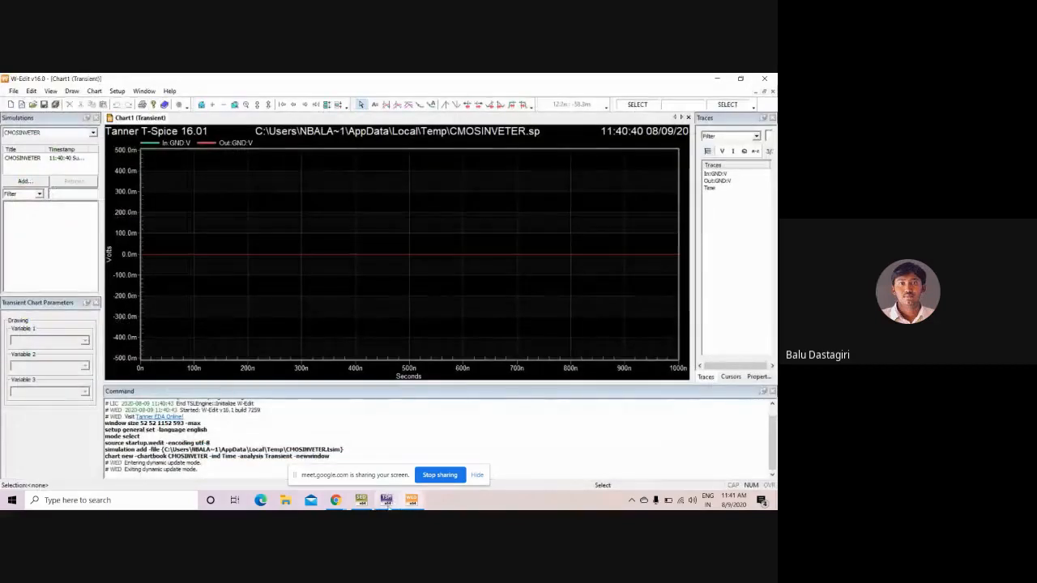
pyautogui.click(386, 500)
pyautogui.click(361, 500)
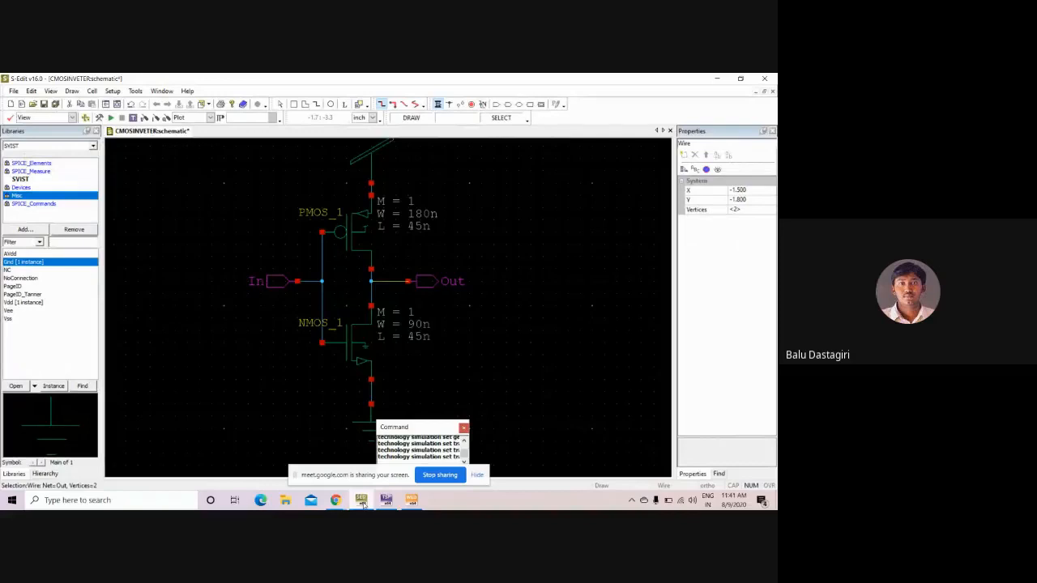
pyautogui.click(412, 500)
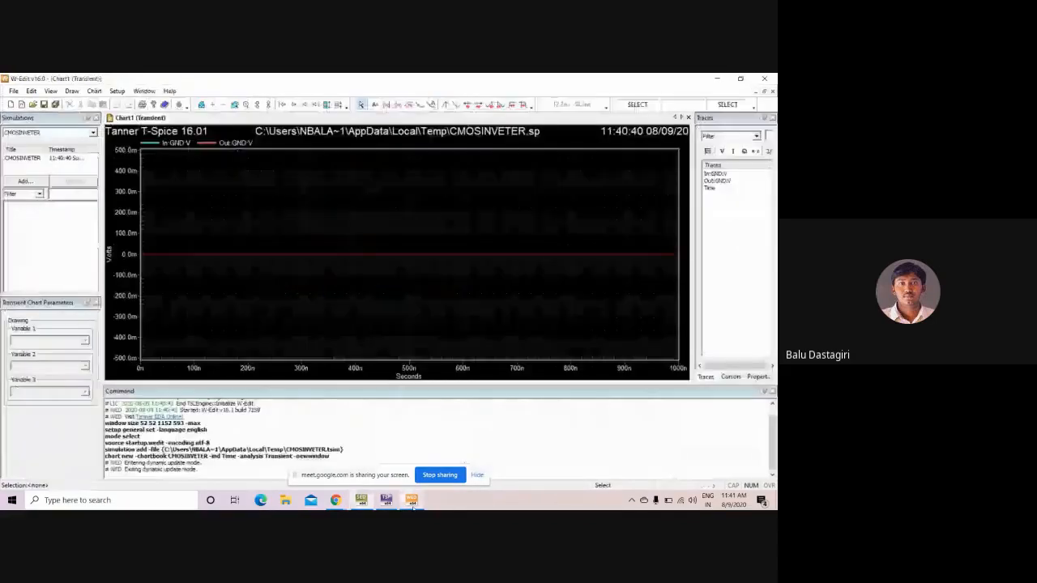
pyautogui.click(767, 78)
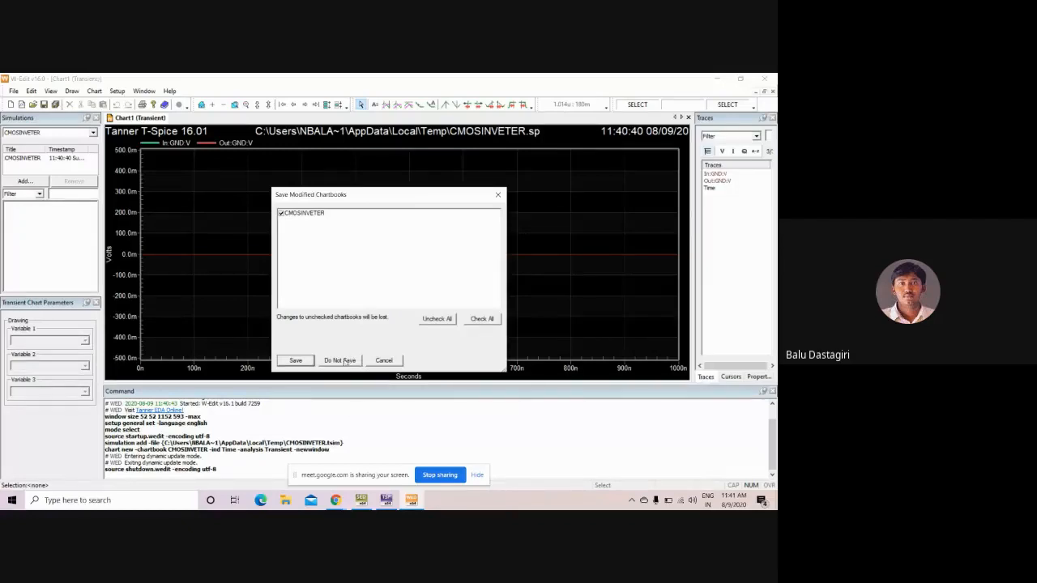
pyautogui.click(341, 361)
# Step: Rerun the simulation from T-Spice, inspect the In and Out waveforms, and close W-Edit without saving the chartbook
pyautogui.click(386, 500)
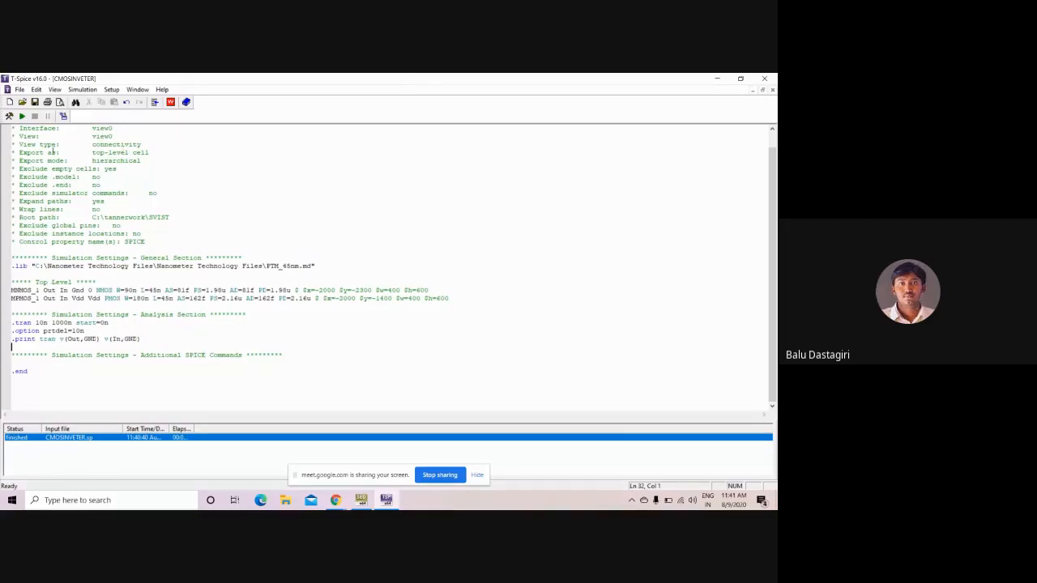
pyautogui.click(22, 116)
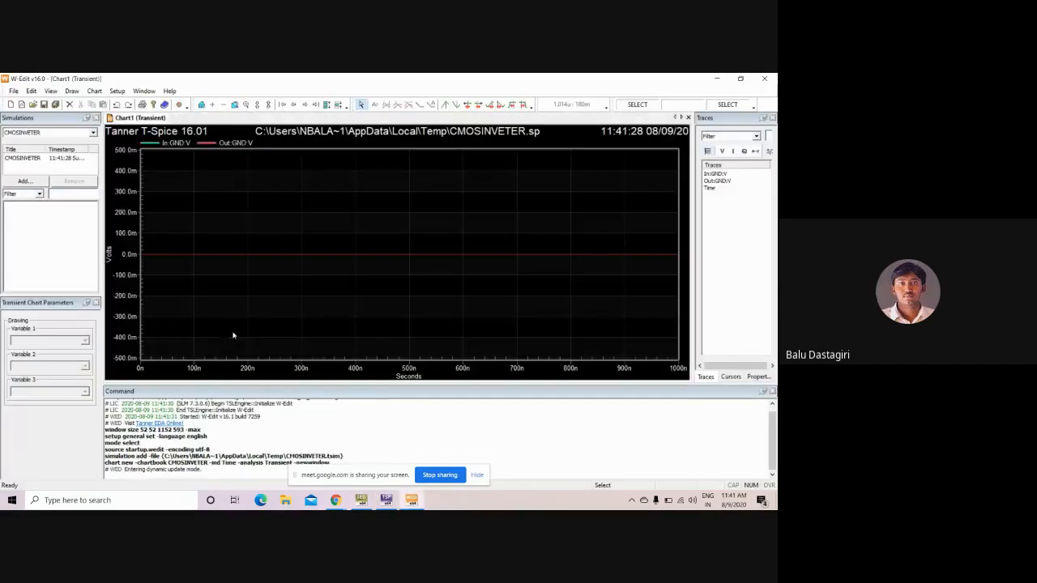
pyautogui.scroll(-2, 456, 286)
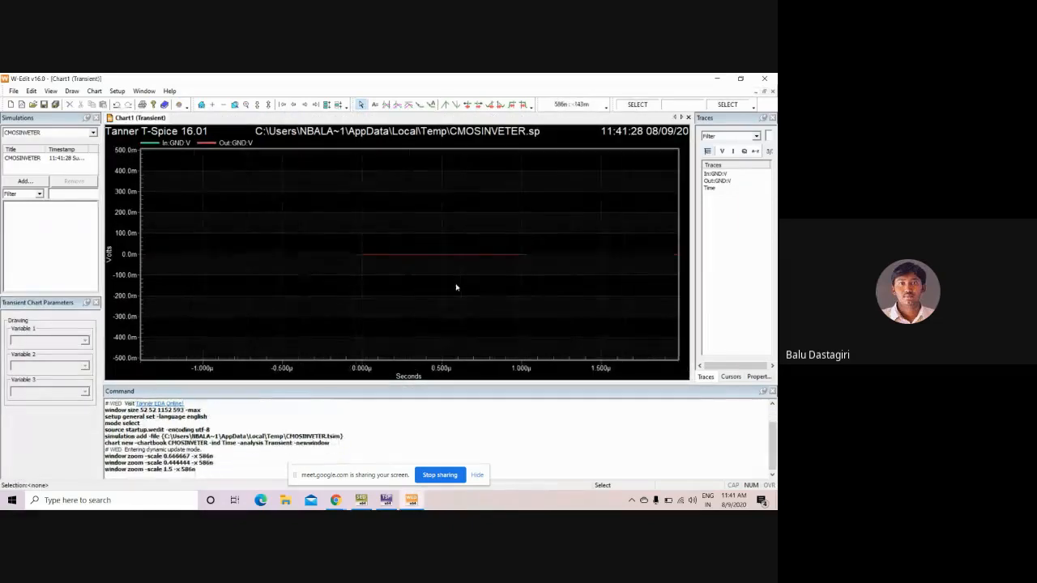
pyautogui.scroll(2, 456, 287)
pyautogui.scroll(2, 457, 286)
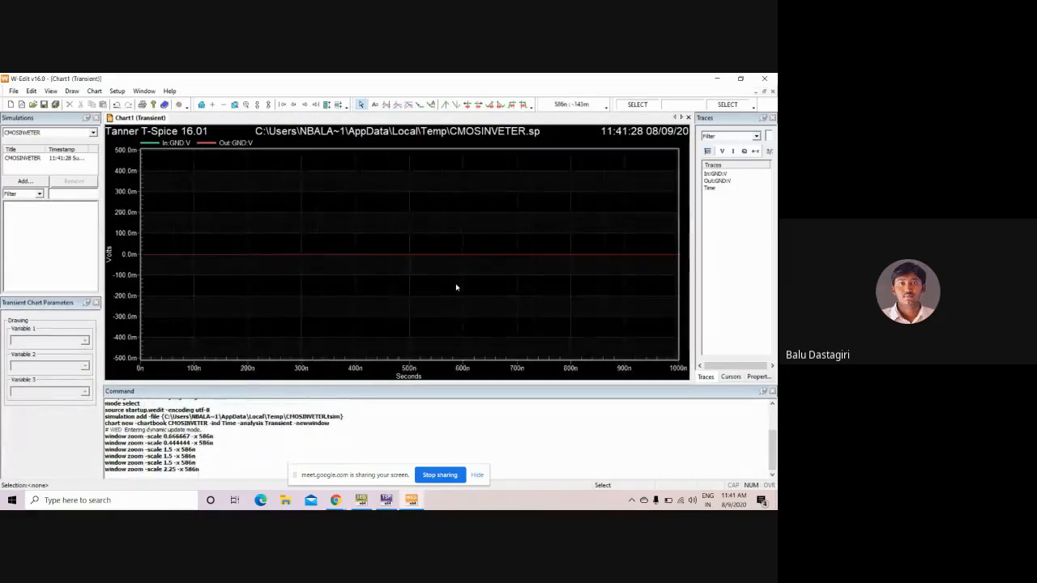
pyautogui.click(772, 79)
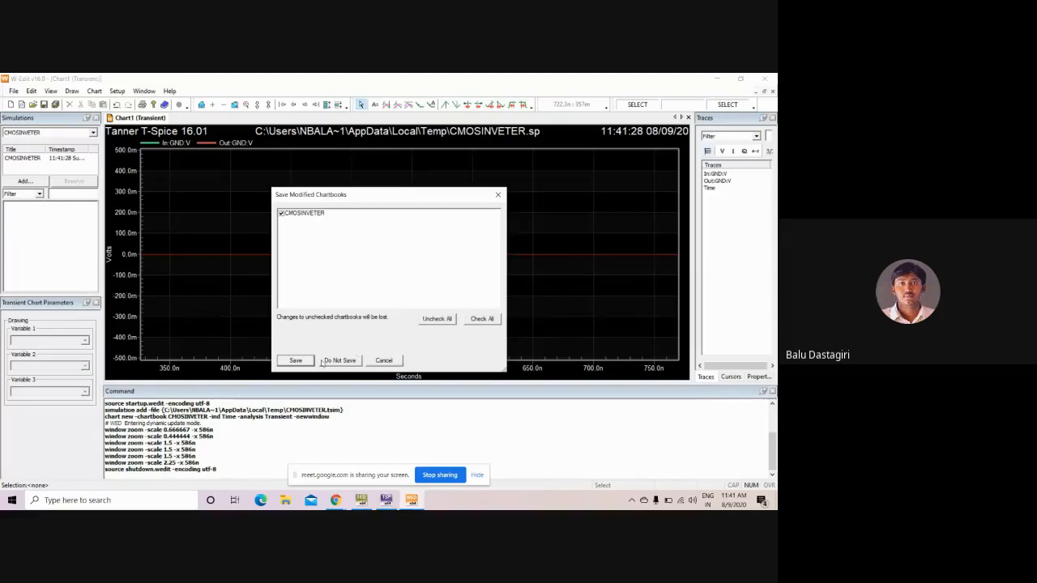
pyautogui.click(322, 361)
# Step: Read the warning about node In in the simulation status log and close the log
pyautogui.scroll(5, 321, 360)
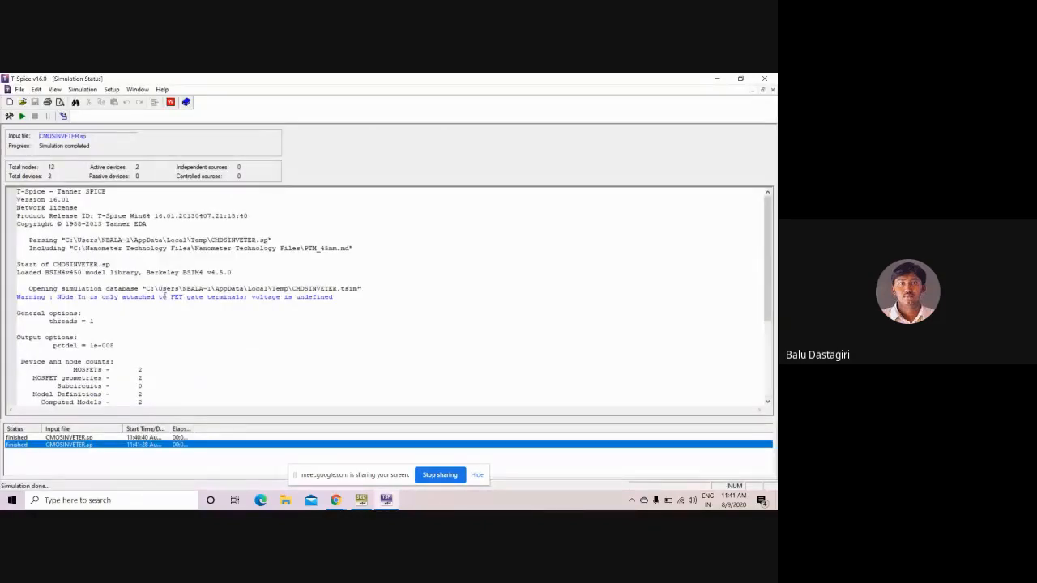
pyautogui.doubleClick(135, 297)
pyautogui.click(432, 315)
pyautogui.click(772, 90)
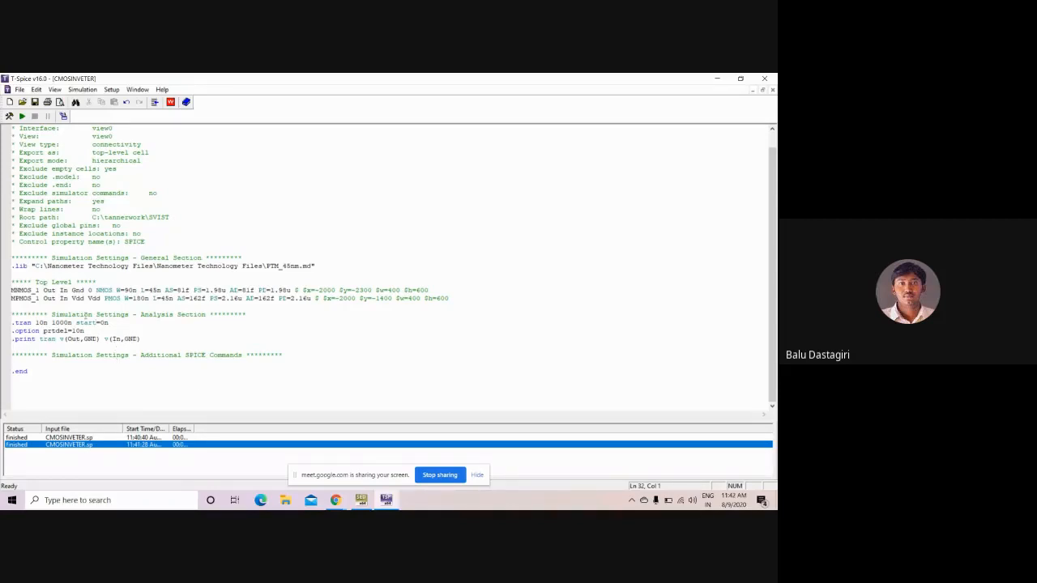
pyautogui.click(118, 322)
pyautogui.press('Return')
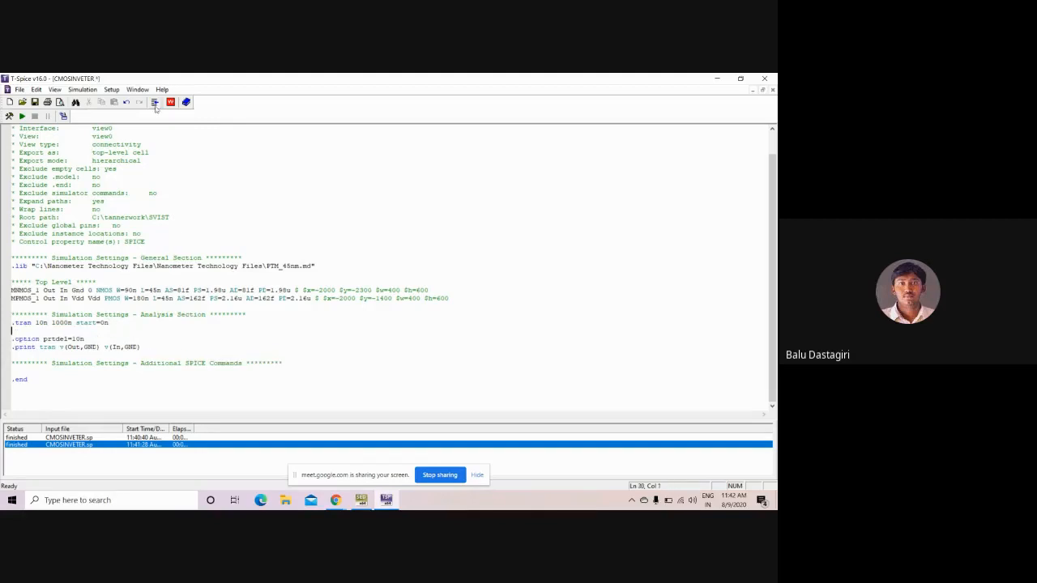
pyautogui.click(362, 502)
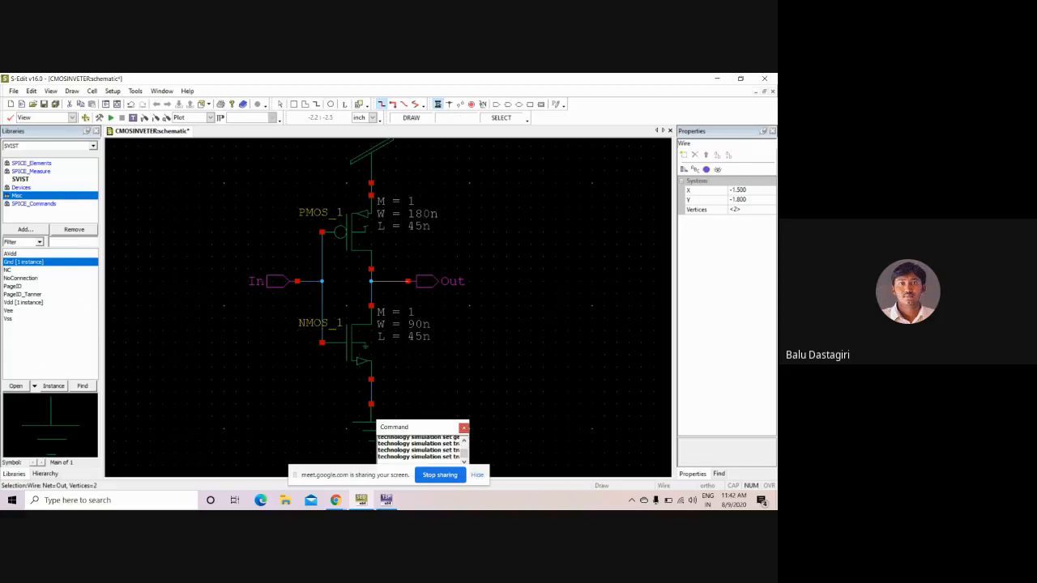
pyautogui.click(388, 500)
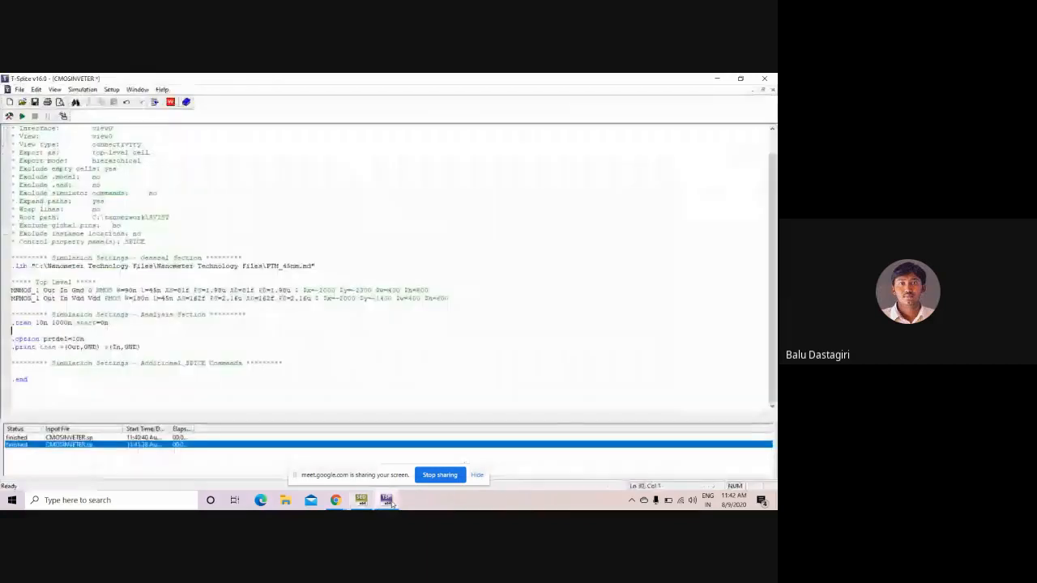
pyautogui.click(386, 500)
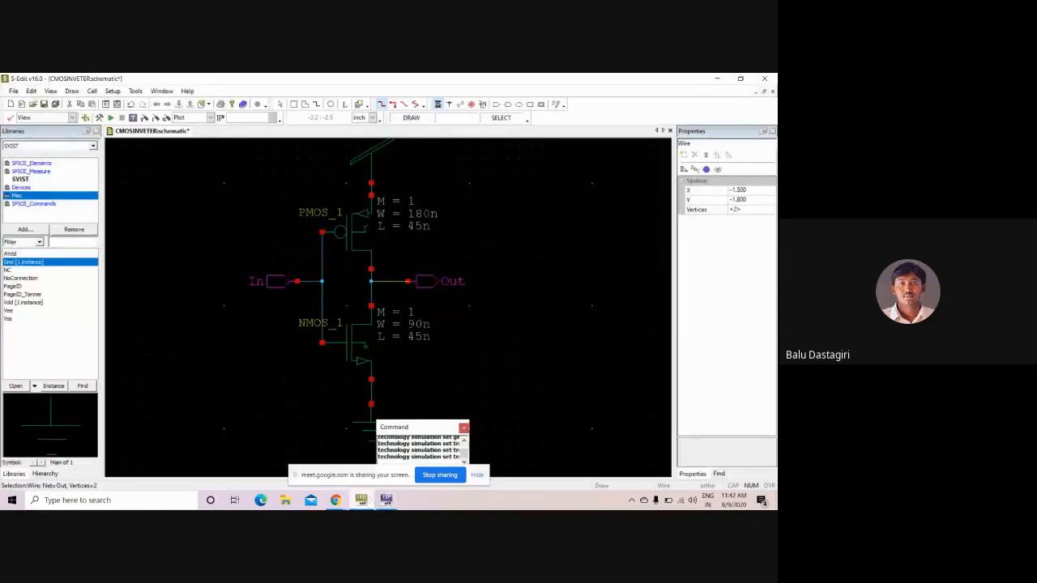
pyautogui.click(387, 500)
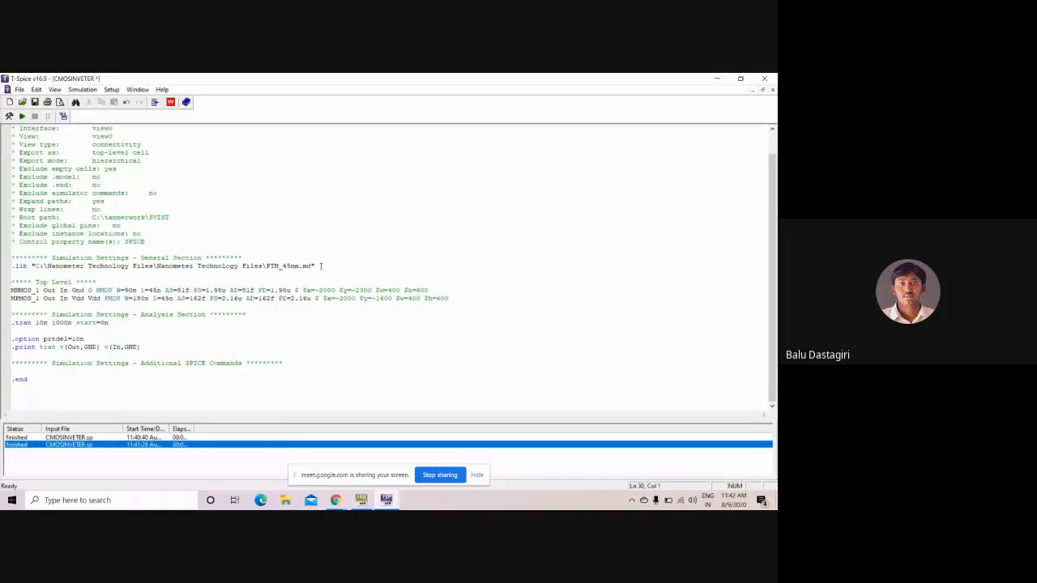
# Step: Check the PTM_45nm.md library path in the netlist and close T-Spice without saving the modified CMOSINVETER.sp file
pyautogui.moveTo(315, 268); pyautogui.dragTo(70, 254)
pyautogui.click(357, 269)
pyautogui.click(765, 78)
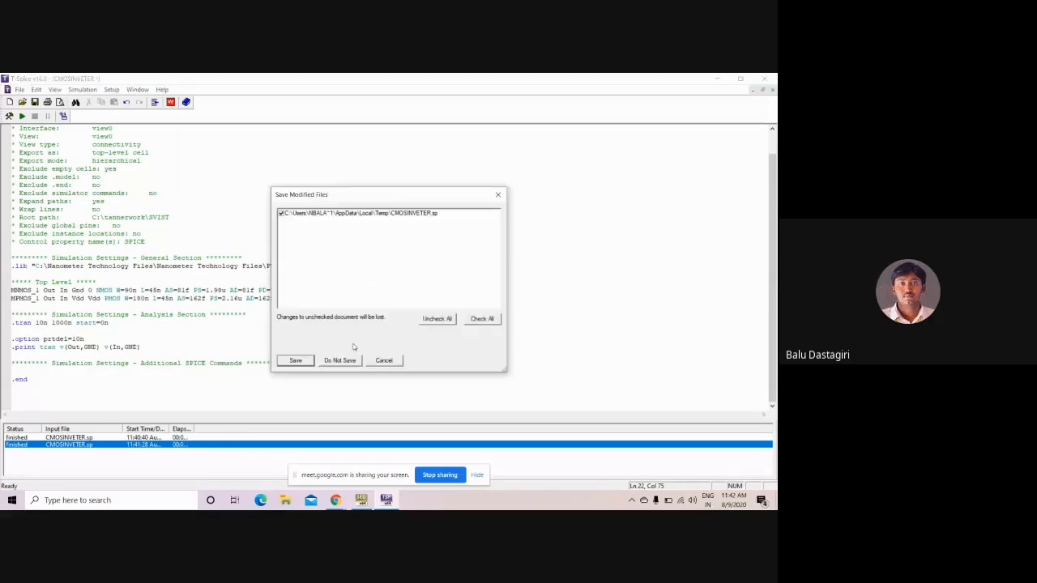
pyautogui.click(350, 360)
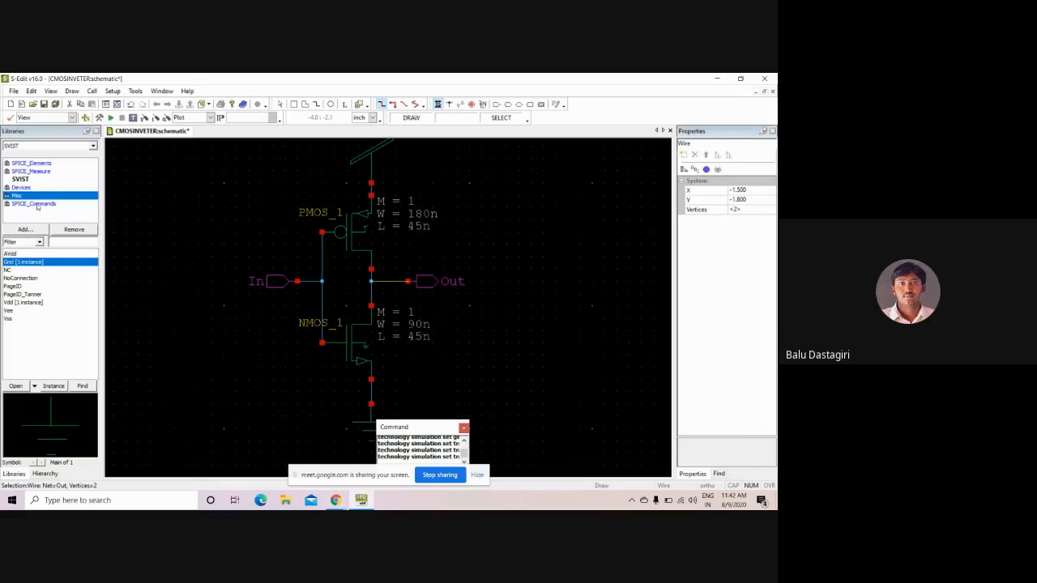
# Step: Place one VoltageSource from the SPICE_Elements library below the In port, beside NMOS_1
pyautogui.click(38, 164)
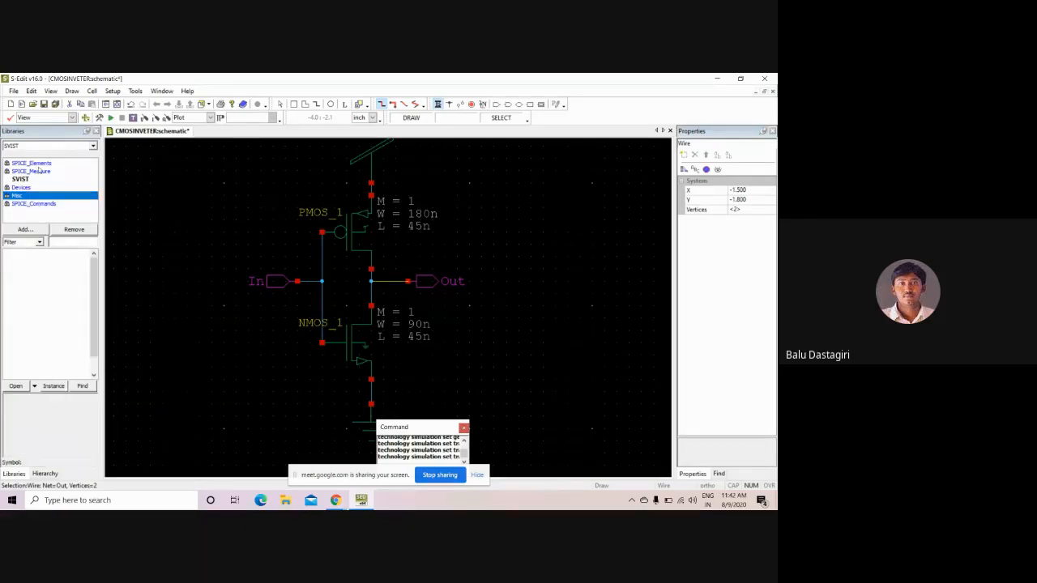
pyautogui.scroll(-1, 12, 300)
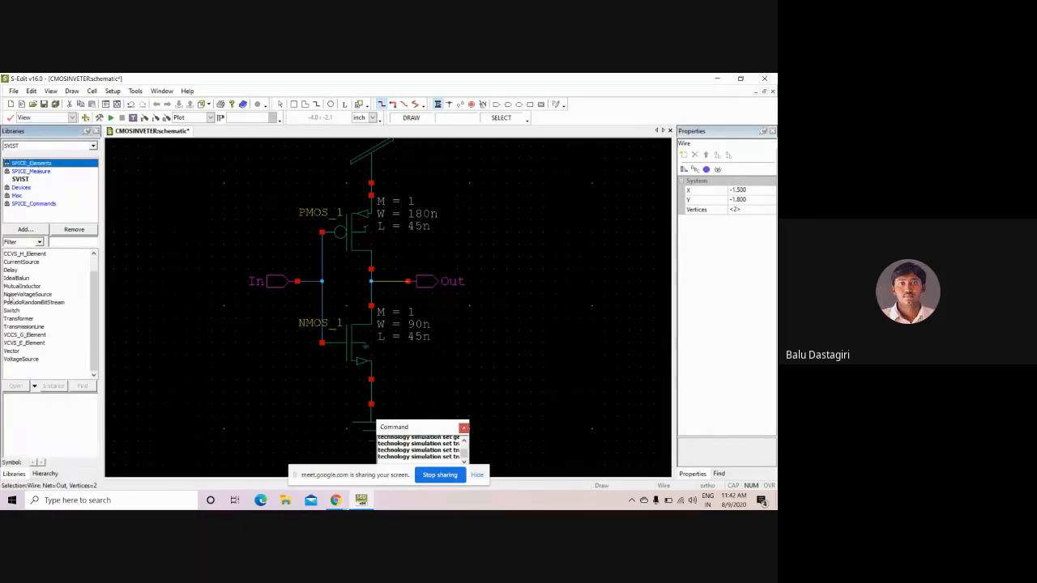
pyautogui.click(11, 359)
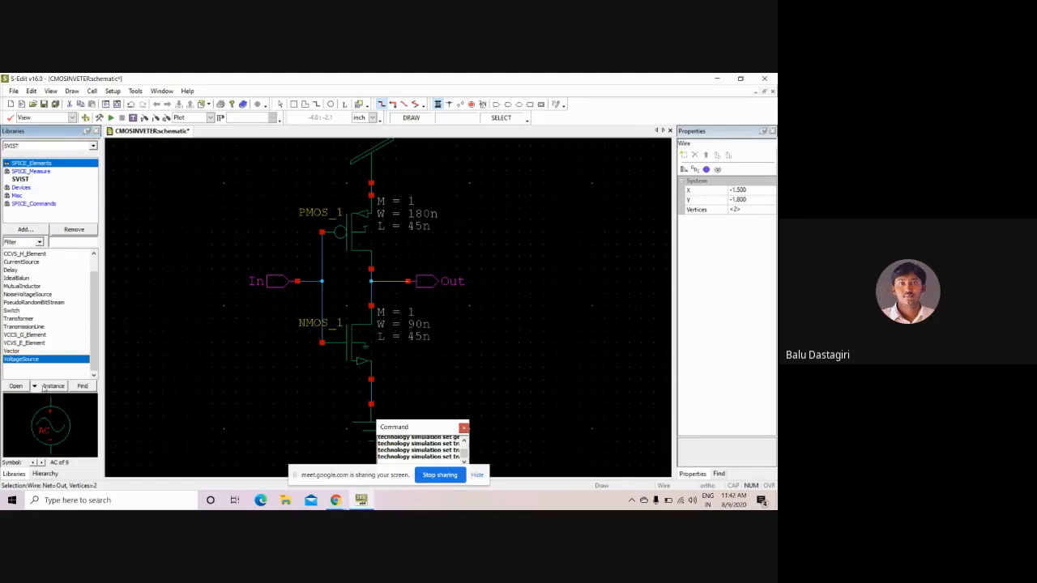
pyautogui.click(51, 386)
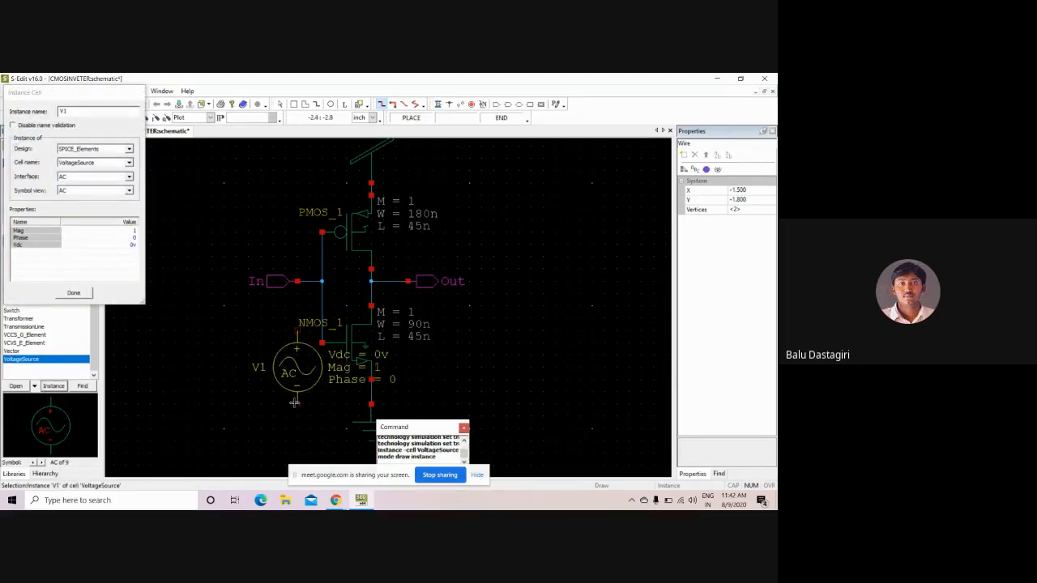
pyautogui.click(298, 397)
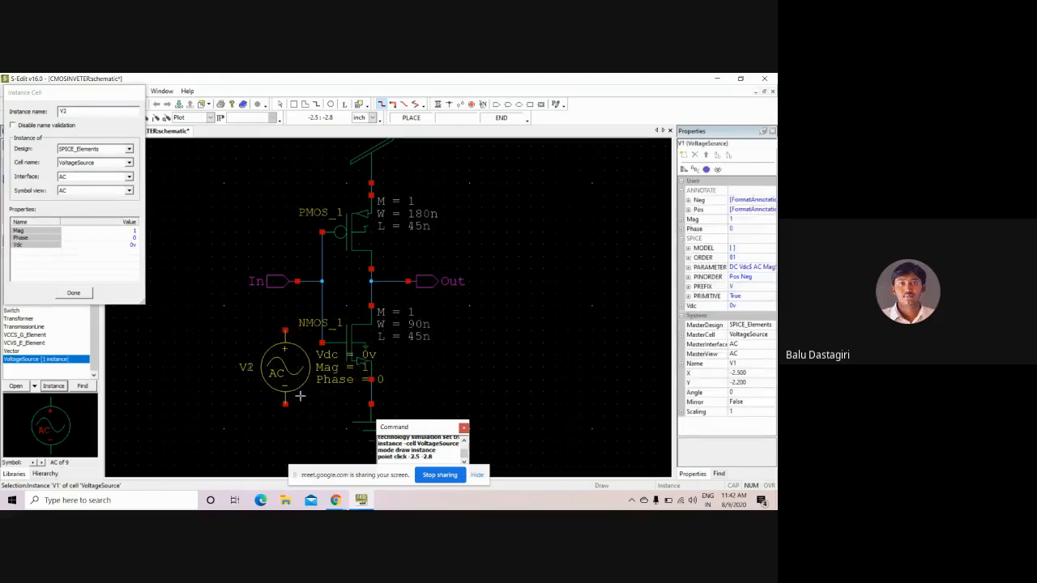
pyautogui.press('Escape')
# Step: Try the DC interface on voltage source V1, set its MasterInterface to Pulse instead, and review the pulse parameters
pyautogui.click(285, 370)
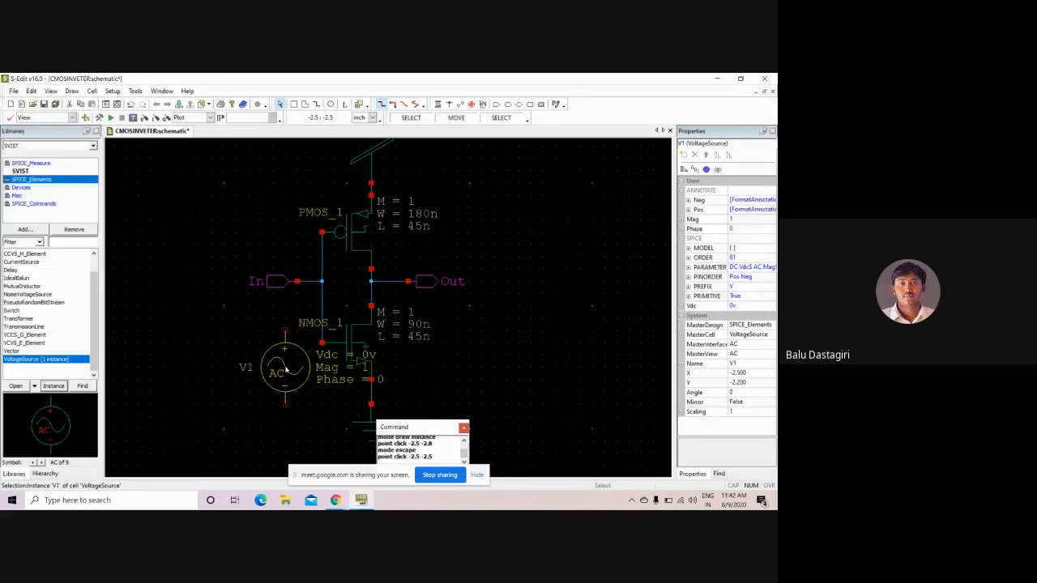
pyautogui.click(308, 384)
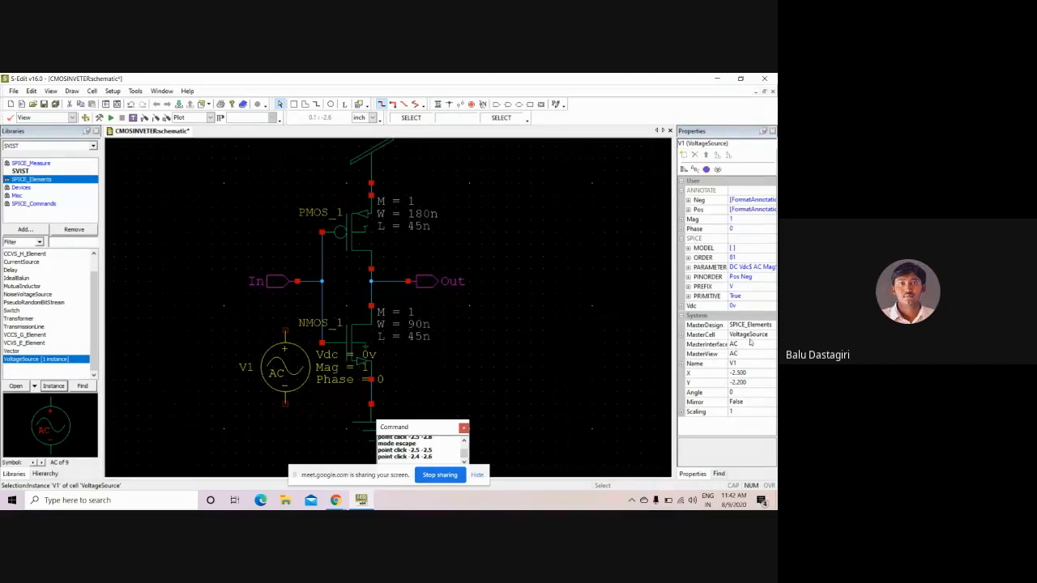
pyautogui.click(749, 346)
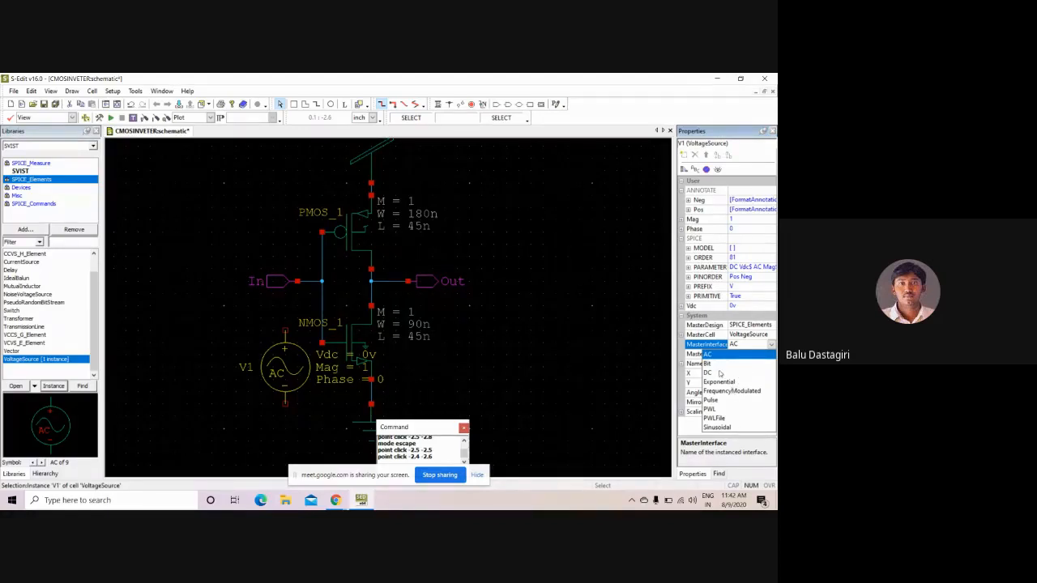
pyautogui.click(720, 372)
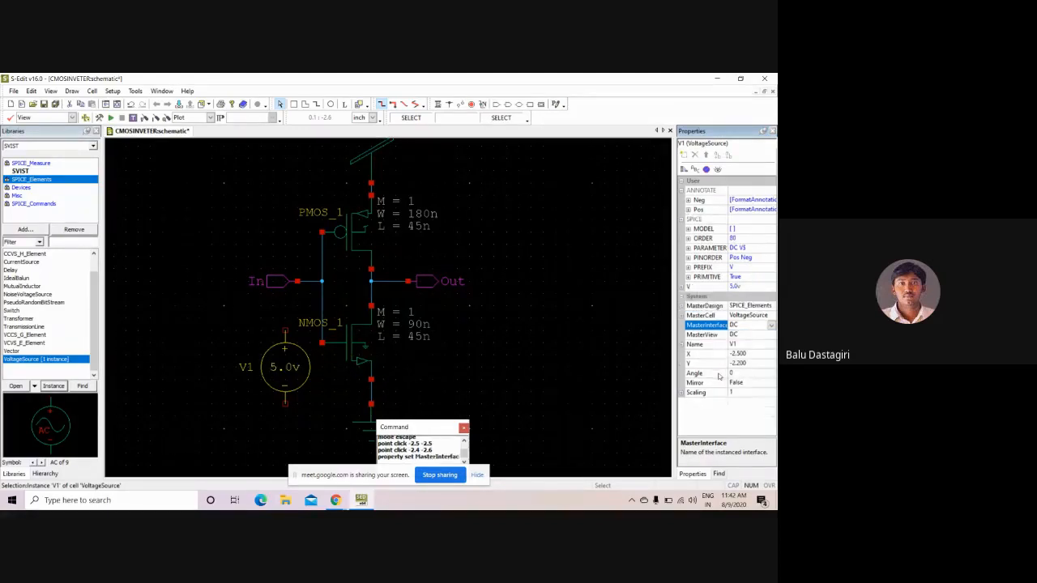
pyautogui.click(770, 325)
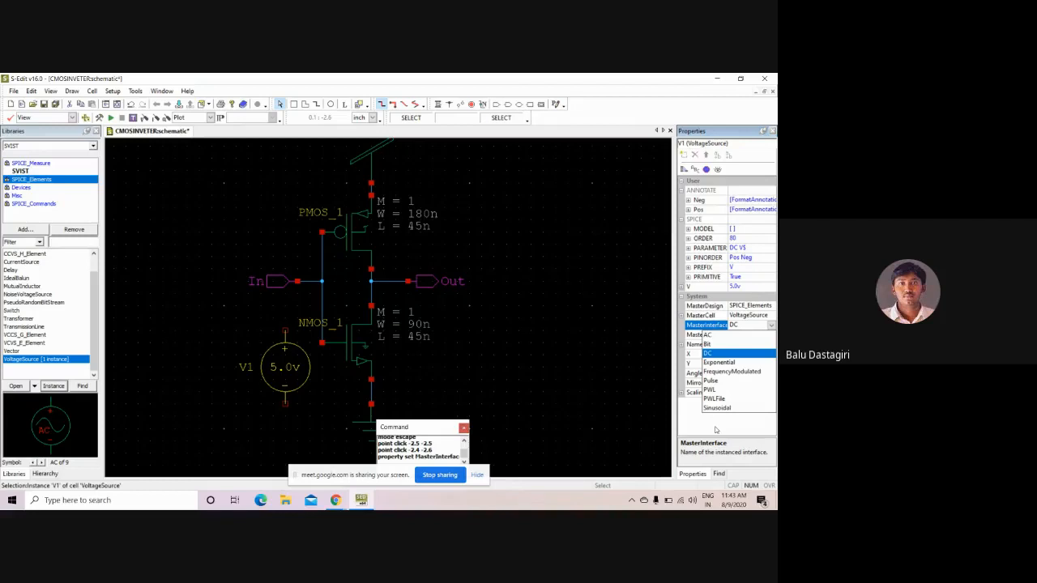
pyautogui.click(709, 382)
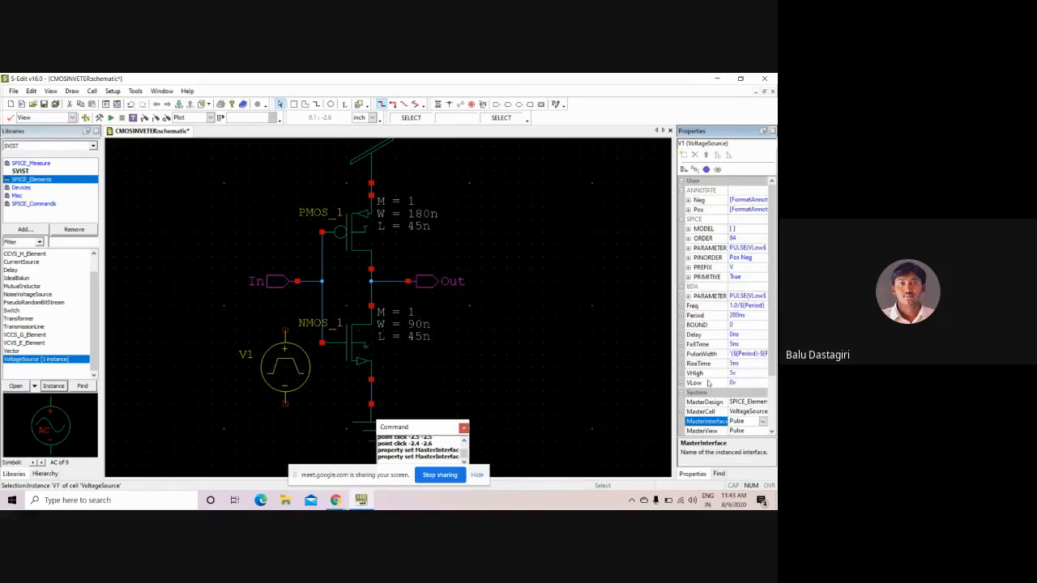
pyautogui.scroll(-3, 725, 348)
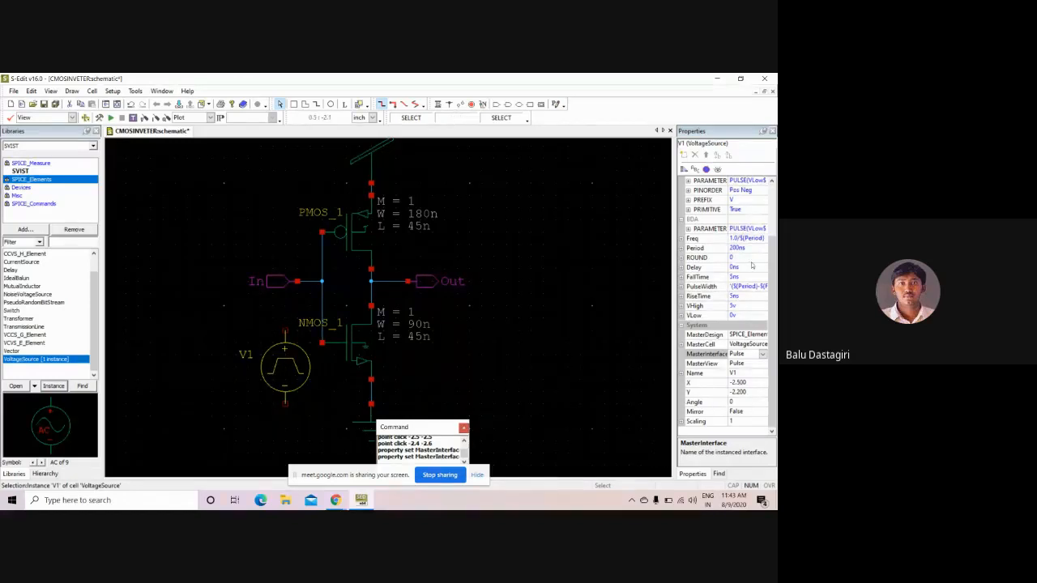
pyautogui.scroll(3, 752, 265)
pyautogui.scroll(-2, 752, 265)
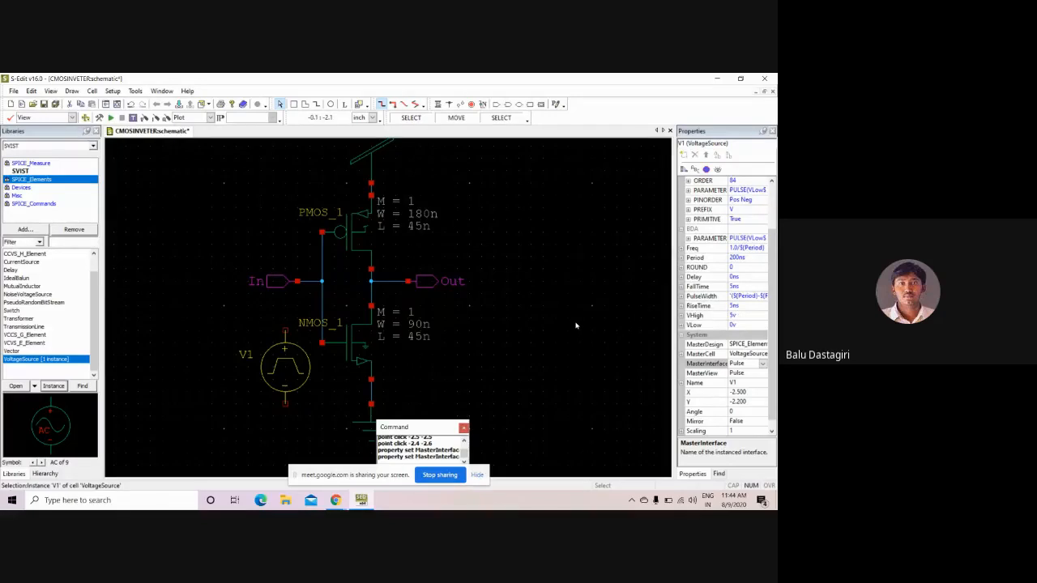
# Step: Wire the positive terminal of voltage source V1 to the In net between the port and the transistor gates
pyautogui.click(438, 105)
pyautogui.click(284, 329)
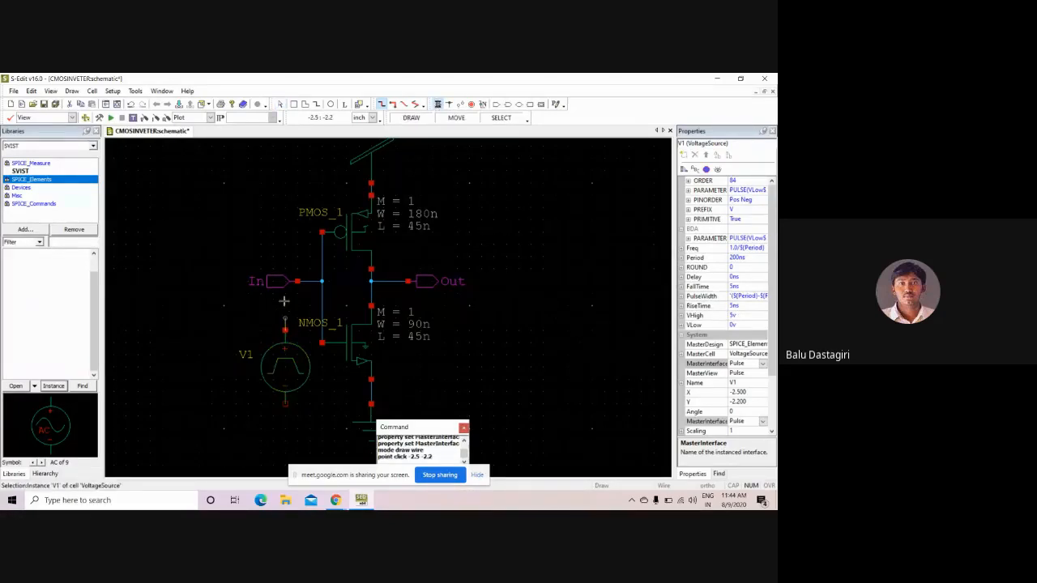
pyautogui.click(285, 306)
pyautogui.click(310, 306)
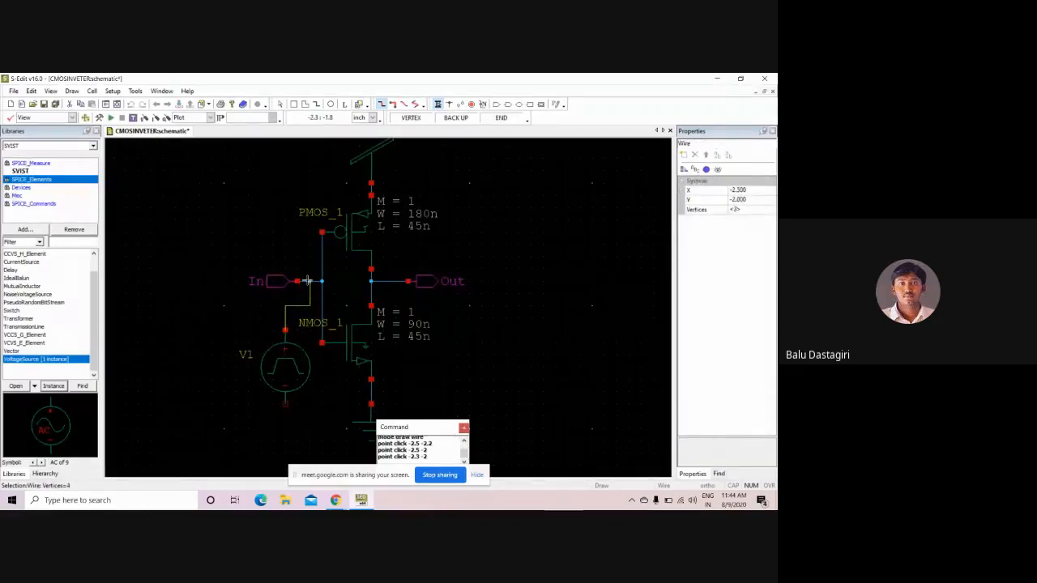
pyautogui.click(309, 281)
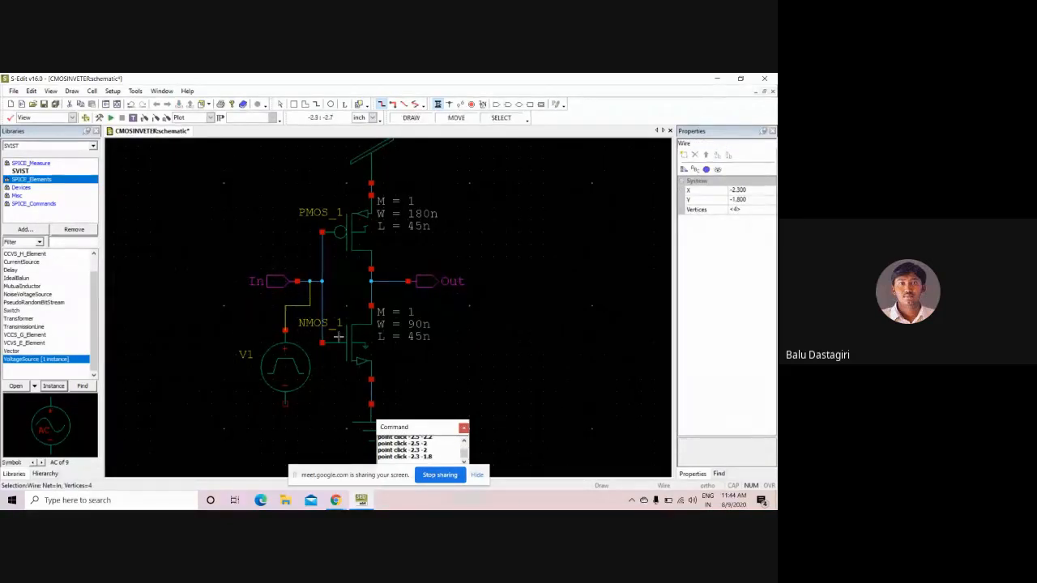
pyautogui.press('Escape')
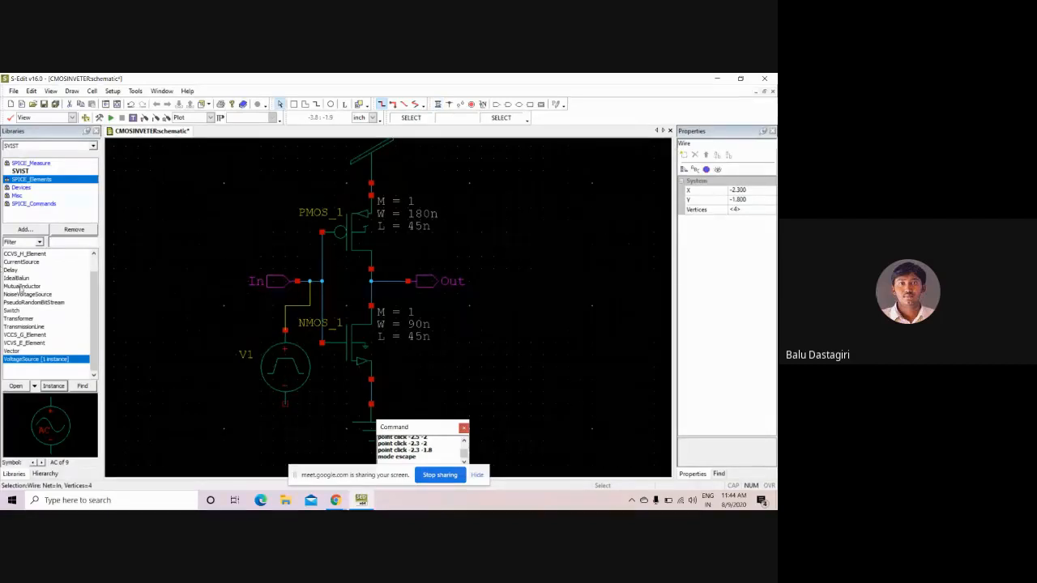
# Step: Place a Gnd symbol from the Misc library just below the negative terminal of voltage source V1
pyautogui.click(25, 196)
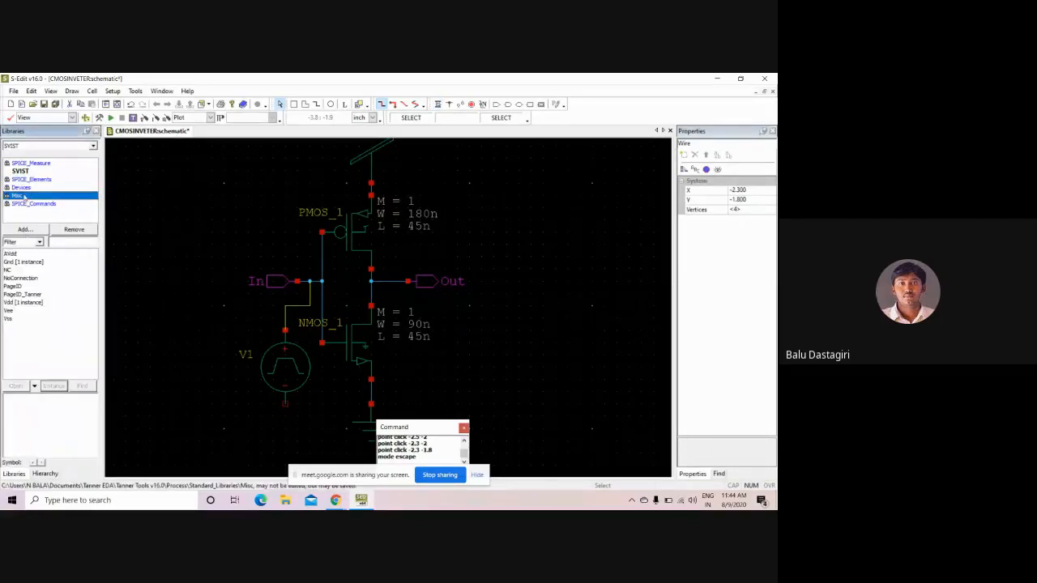
pyautogui.click(20, 264)
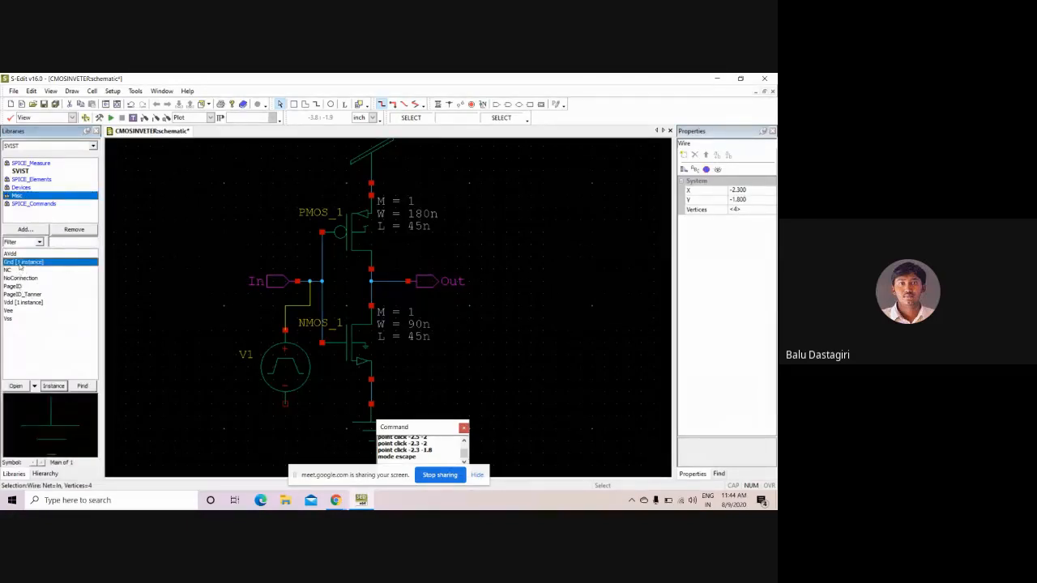
pyautogui.click(53, 385)
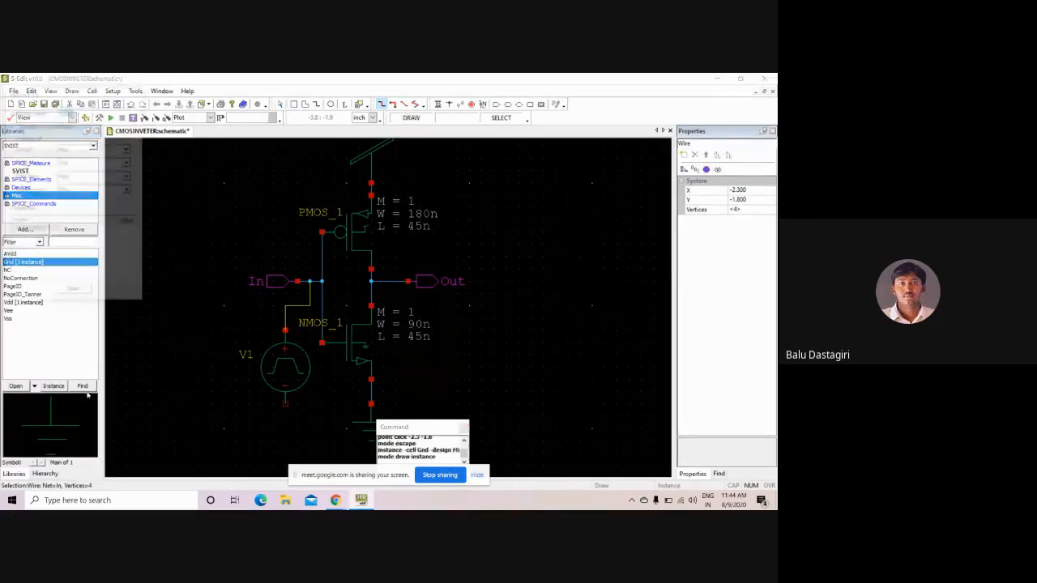
pyautogui.click(285, 423)
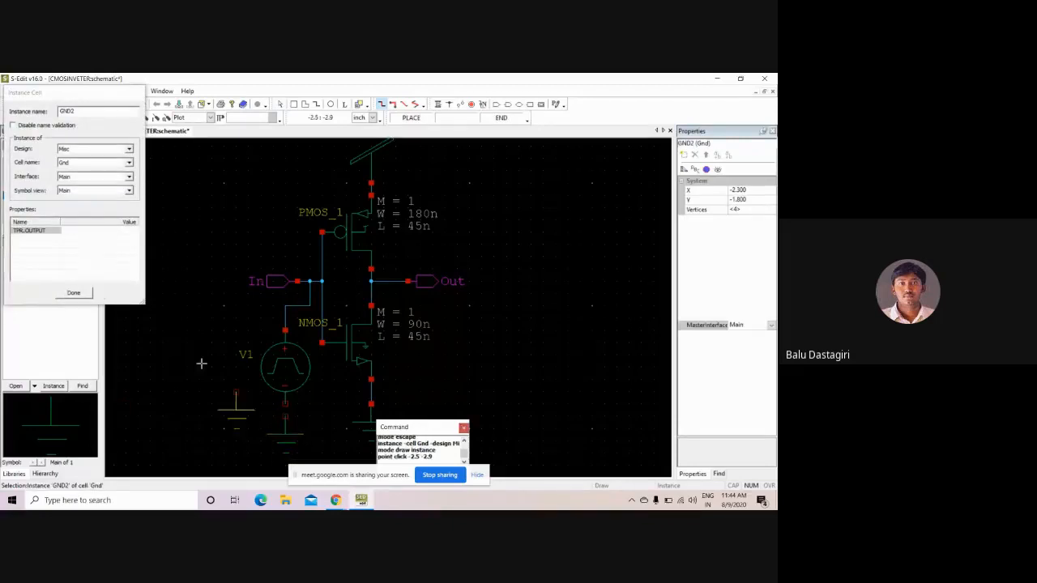
pyautogui.click(74, 293)
pyautogui.click(151, 312)
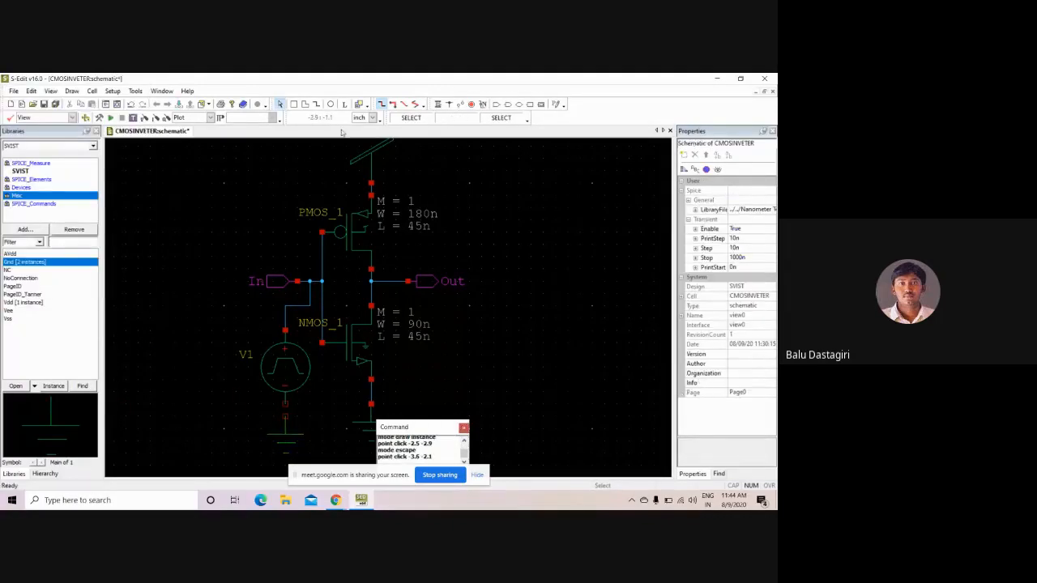
# Step: Wire the new Gnd symbol to V1's negative terminal and check the source's pulse properties
pyautogui.click(438, 104)
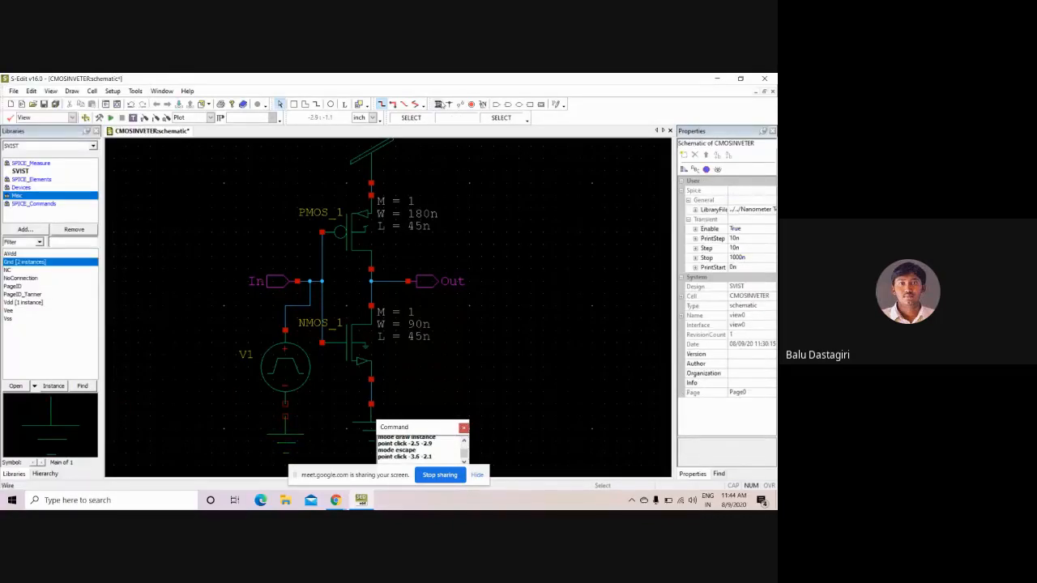
pyautogui.click(285, 416)
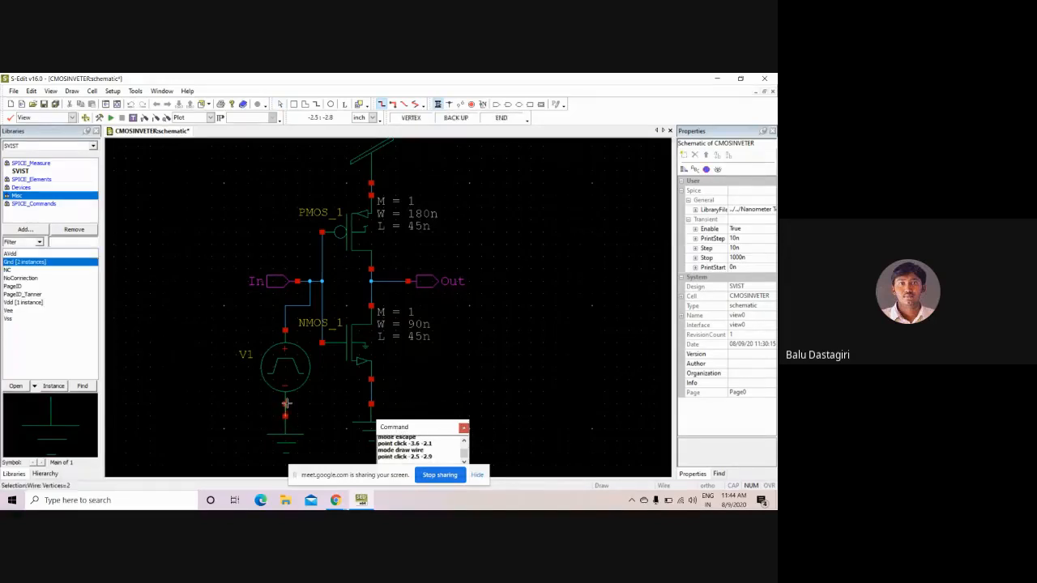
pyautogui.click(286, 404)
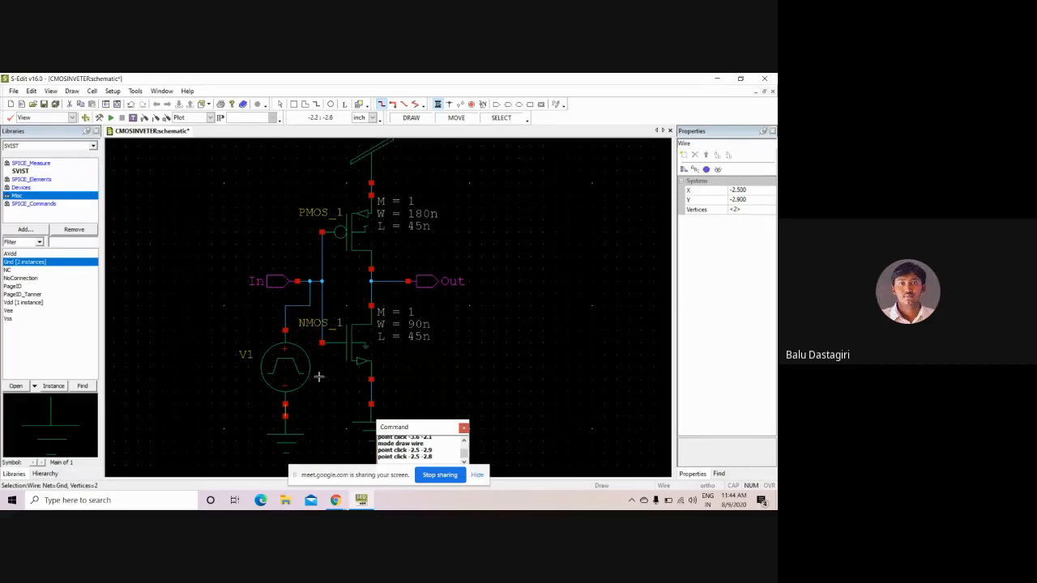
pyautogui.press('Escape')
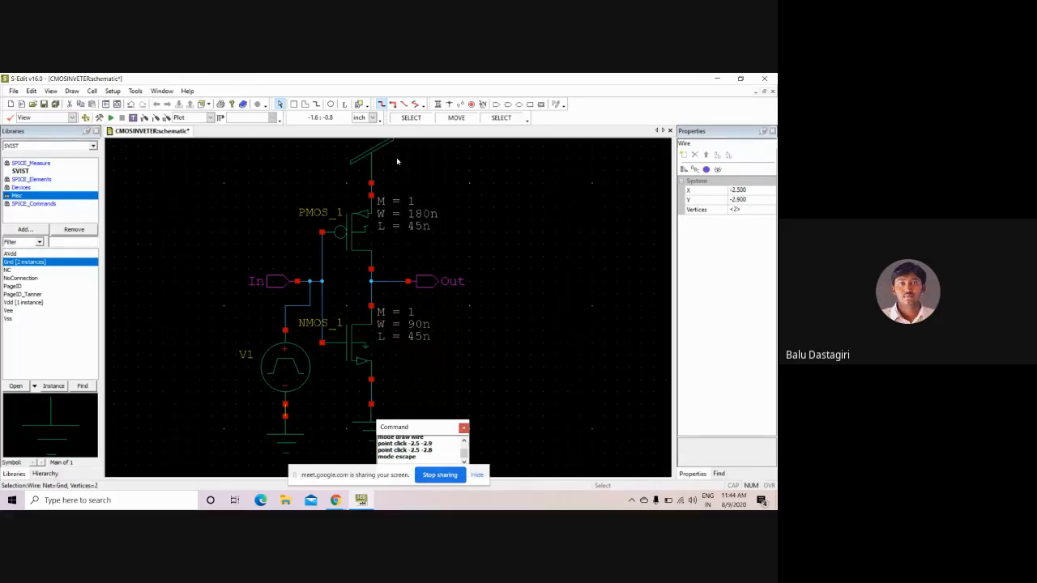
pyautogui.click(289, 377)
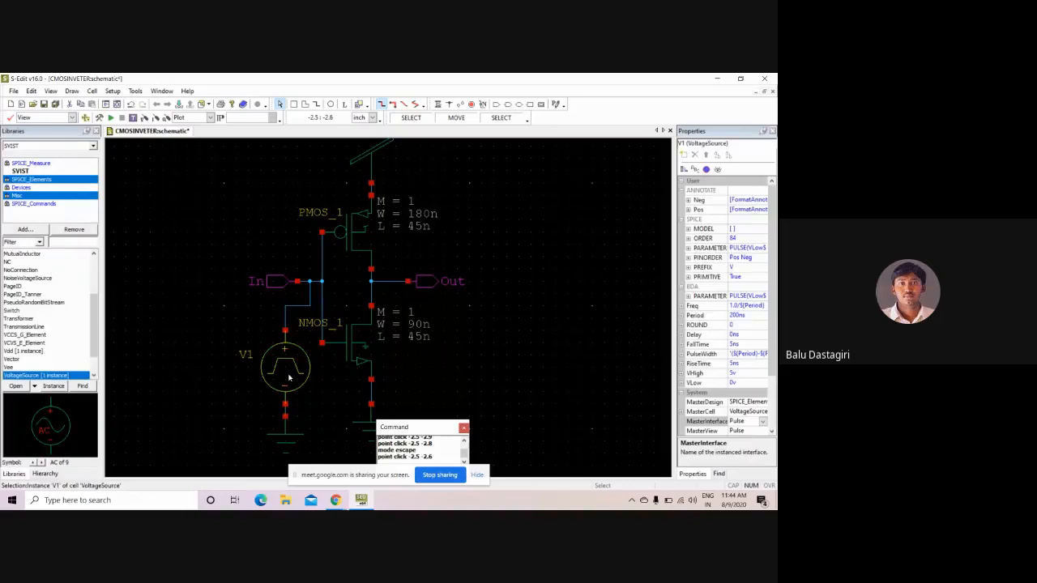
pyautogui.click(566, 227)
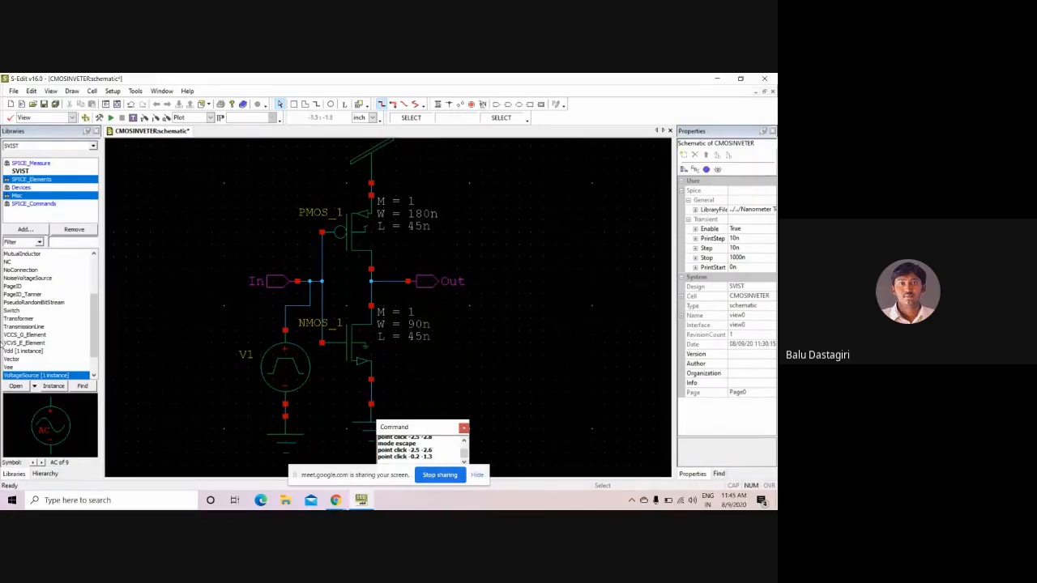
# Step: Place a second VoltageSource from the SPICE_Elements library in the empty area beside the inverter's Out port
pyautogui.click(21, 188)
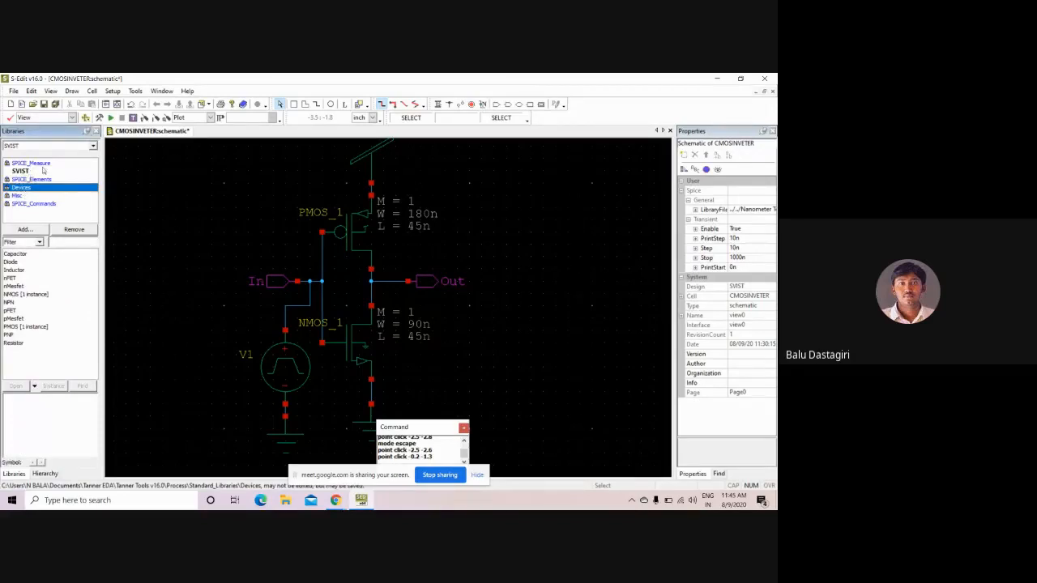
pyautogui.click(33, 204)
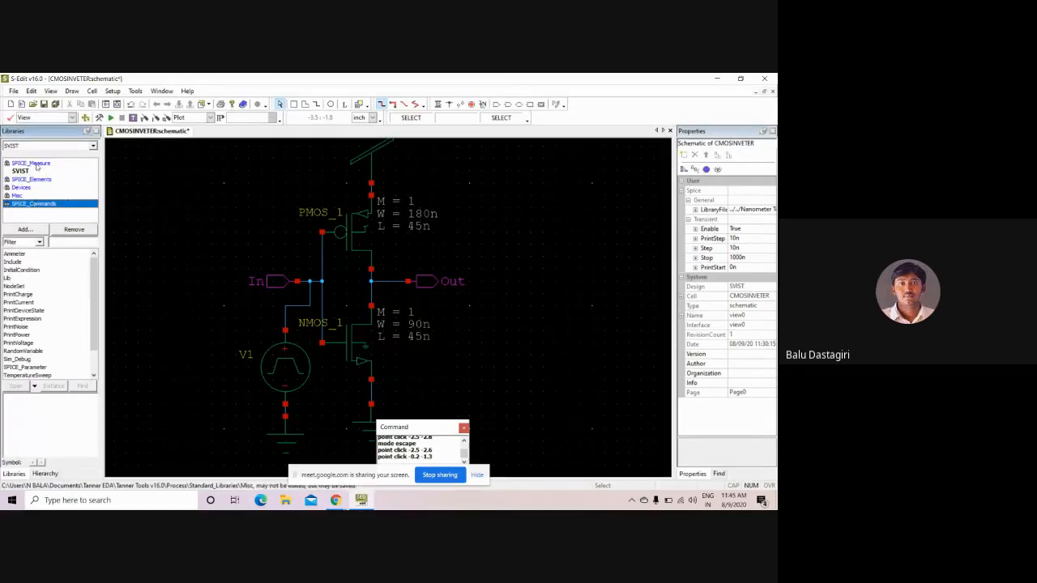
pyautogui.click(36, 165)
pyautogui.click(38, 180)
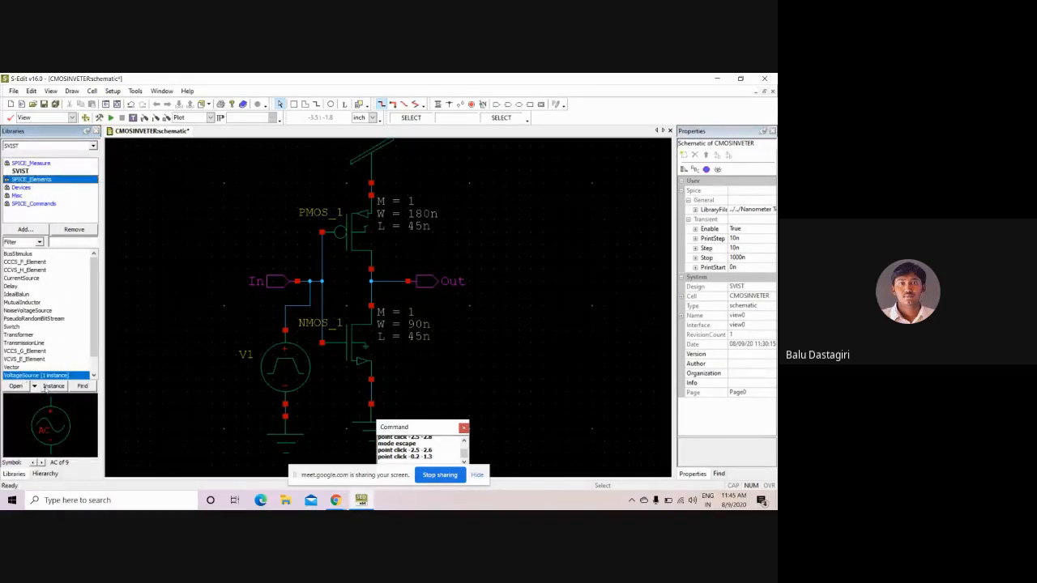
pyautogui.click(51, 386)
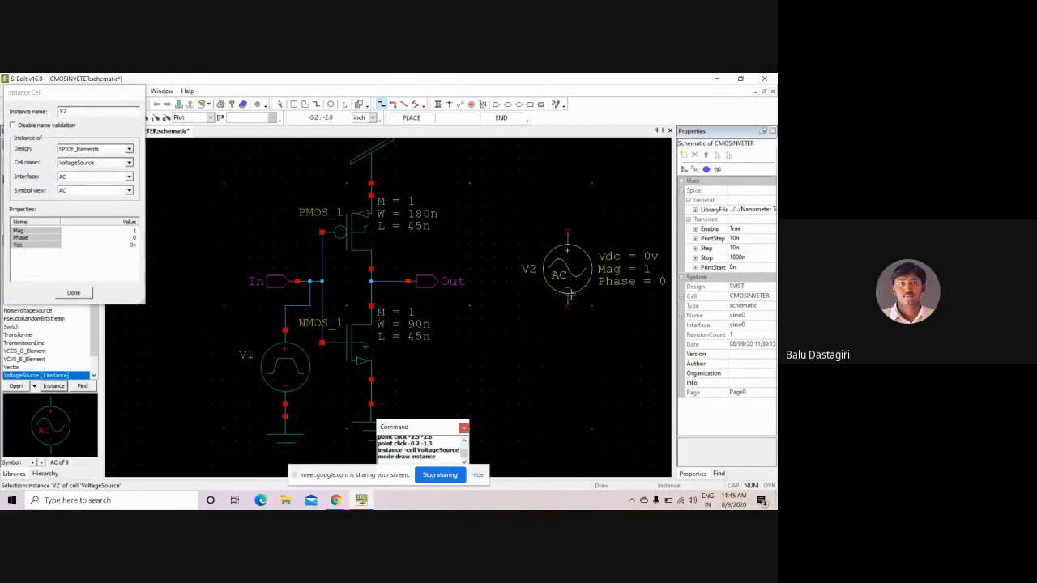
pyautogui.press('Escape')
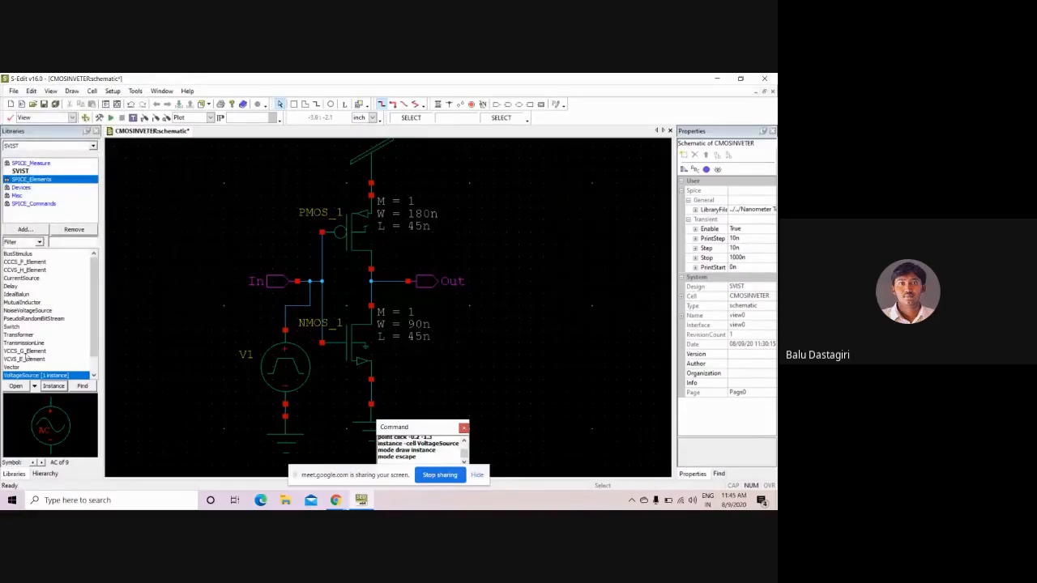
pyautogui.press('i')
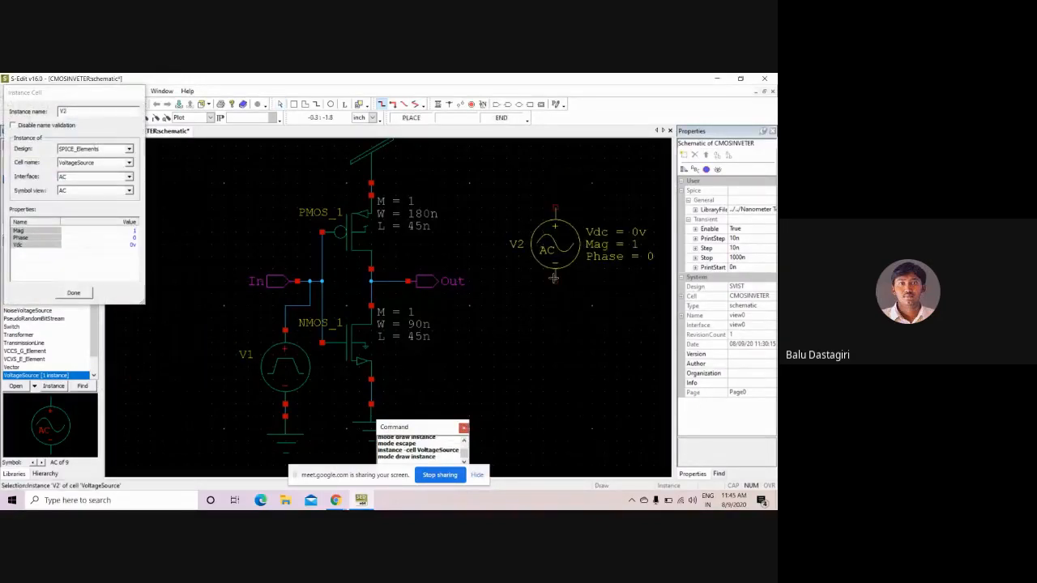
pyautogui.click(553, 284)
pyautogui.click(554, 297)
pyautogui.press('Escape')
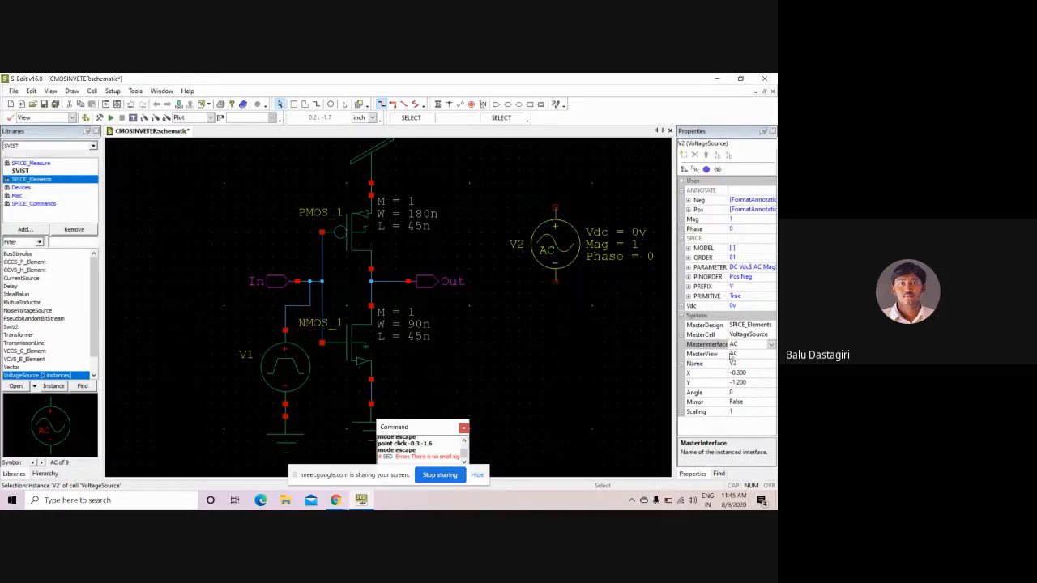
# Step: Set the MasterInterface of voltage source V2 to DC and its DC voltage level to 1.1v
pyautogui.click(745, 347)
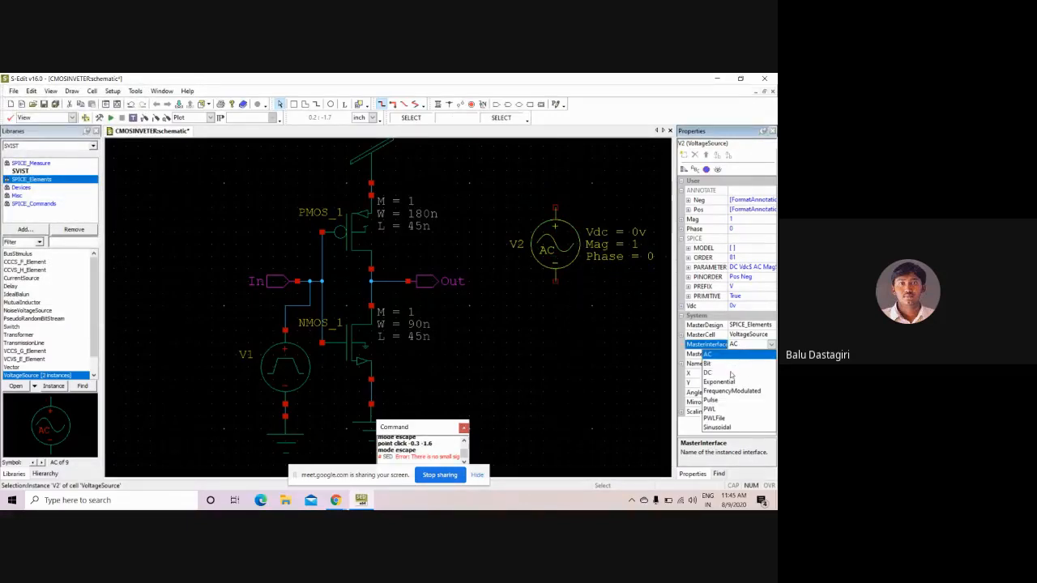
pyautogui.click(732, 373)
pyautogui.click(556, 253)
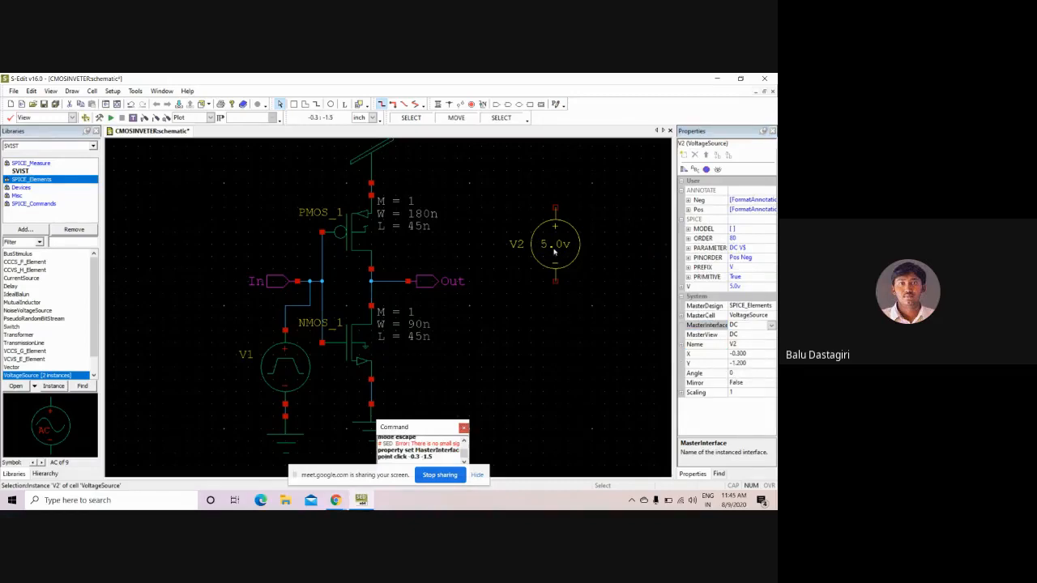
pyautogui.click(738, 287)
pyautogui.moveTo(737, 288); pyautogui.dragTo(723, 288)
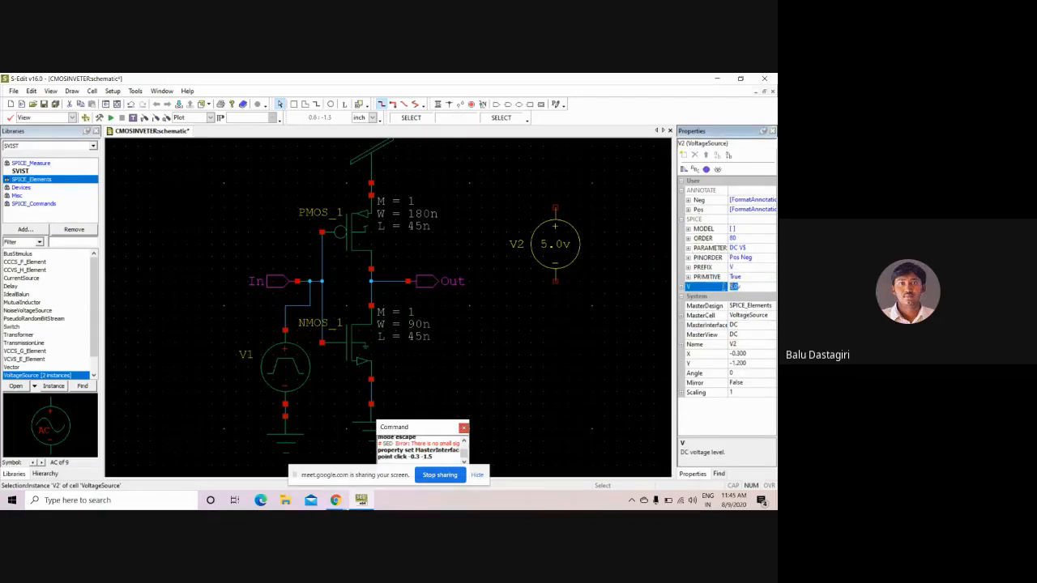
pyautogui.write('1.1')
pyautogui.press('Return')
pyautogui.click(582, 211)
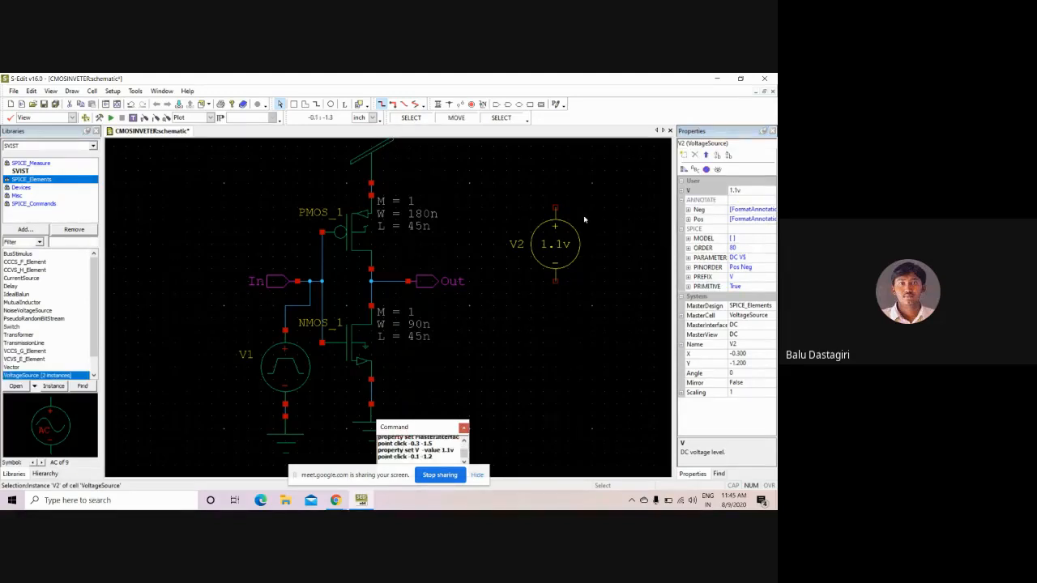
# Step: Place another Vdd symbol from the Misc library just above the positive terminal of voltage source V2
pyautogui.click(374, 153)
pyautogui.click(59, 388)
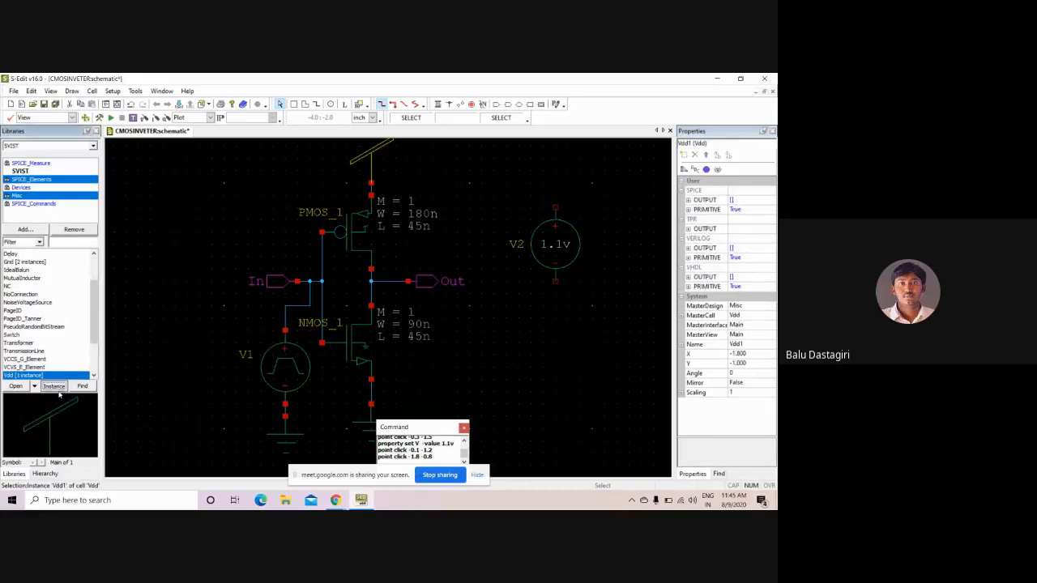
pyautogui.click(555, 190)
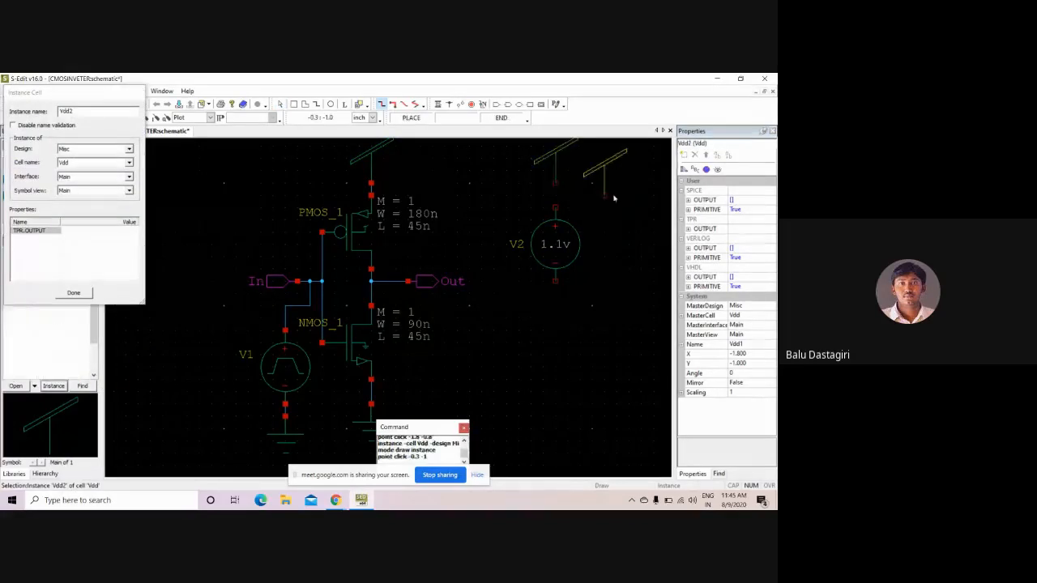
pyautogui.press('Escape')
pyautogui.click(614, 195)
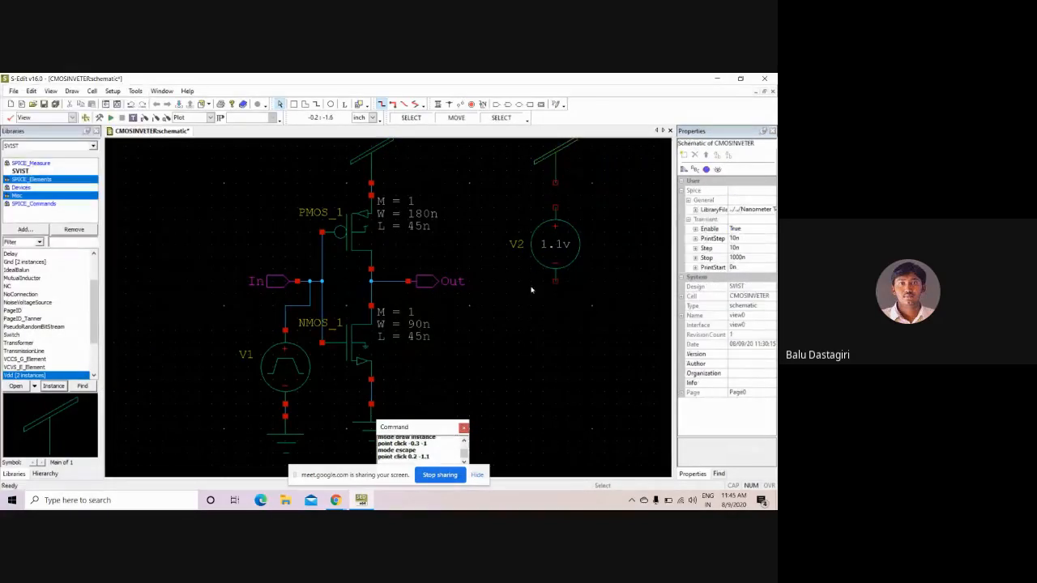
# Step: Place another Gnd symbol from the Misc library just below the negative terminal of voltage source V2
pyautogui.click(285, 442)
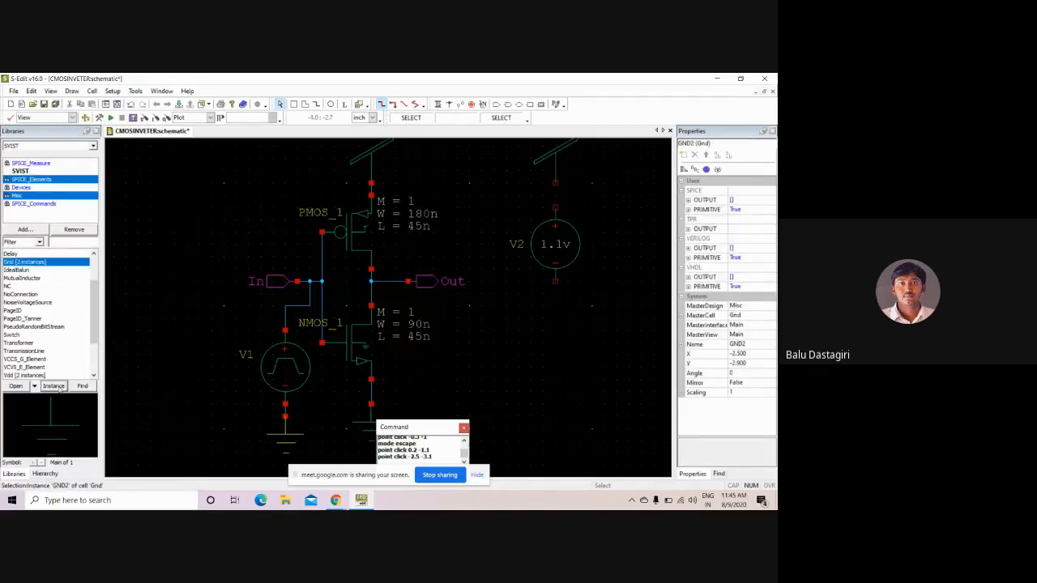
pyautogui.click(56, 387)
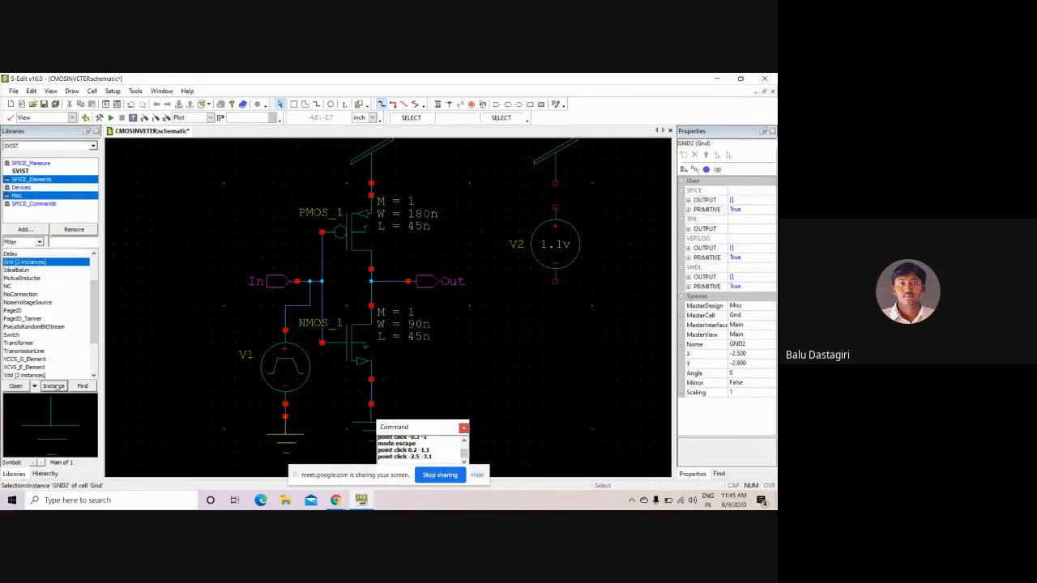
pyautogui.click(555, 306)
pyautogui.press('Escape')
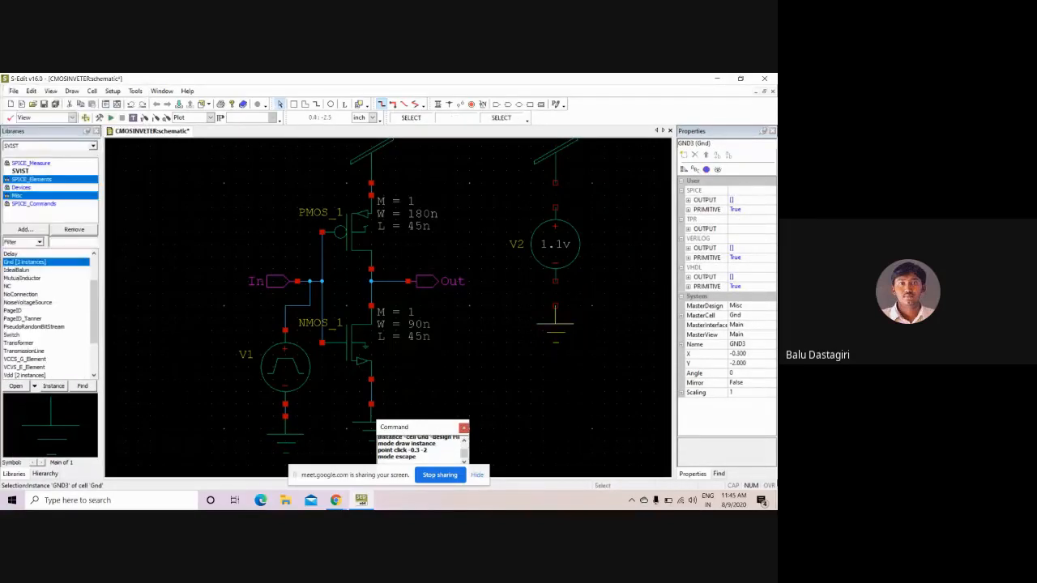
# Step: Wire V2's positive terminal to the Vdd symbol above it and its negative terminal to the Gnd symbol below
pyautogui.click(438, 104)
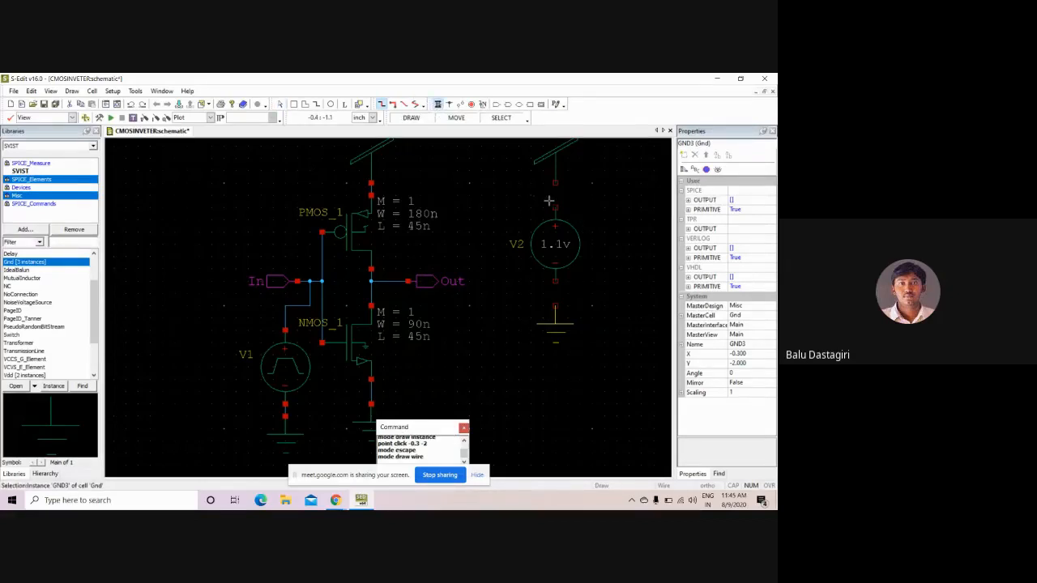
pyautogui.click(558, 207)
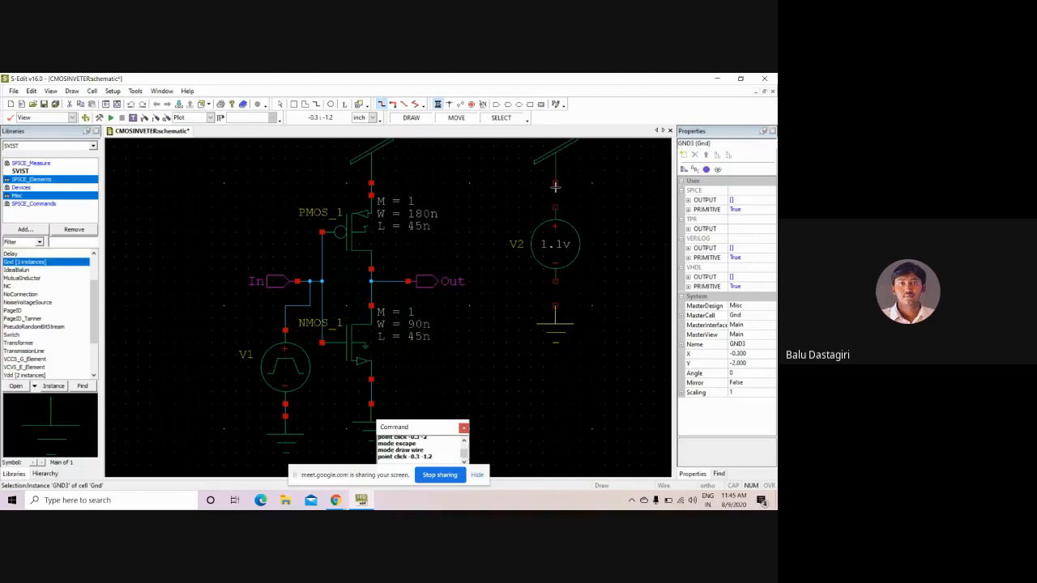
pyautogui.click(555, 182)
pyautogui.click(555, 279)
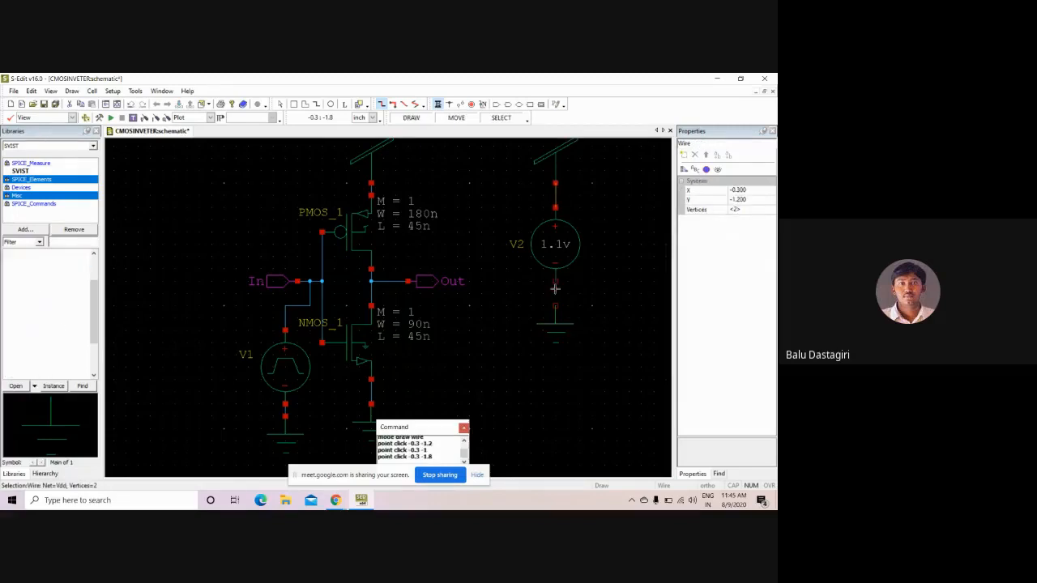
pyautogui.click(555, 304)
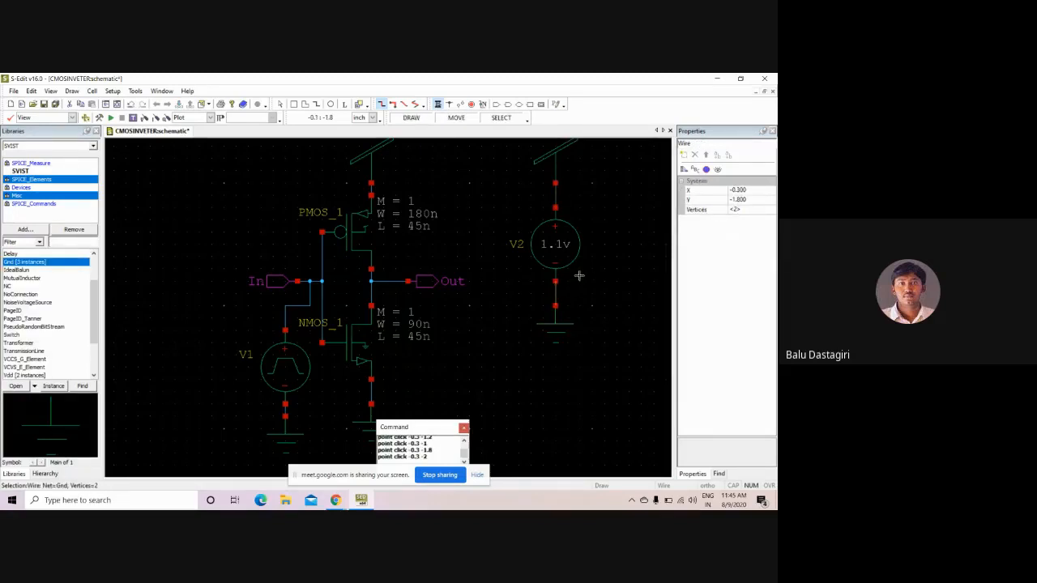
pyautogui.press('Escape')
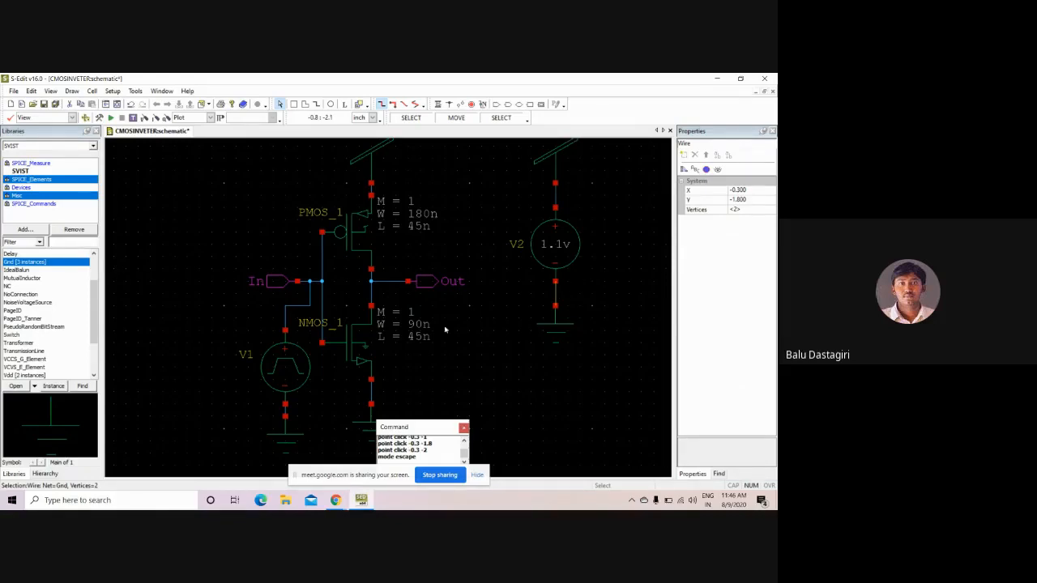
# Step: Set the VHigh pulse level of the input voltage source V1 to 1.1v
pyautogui.click(271, 364)
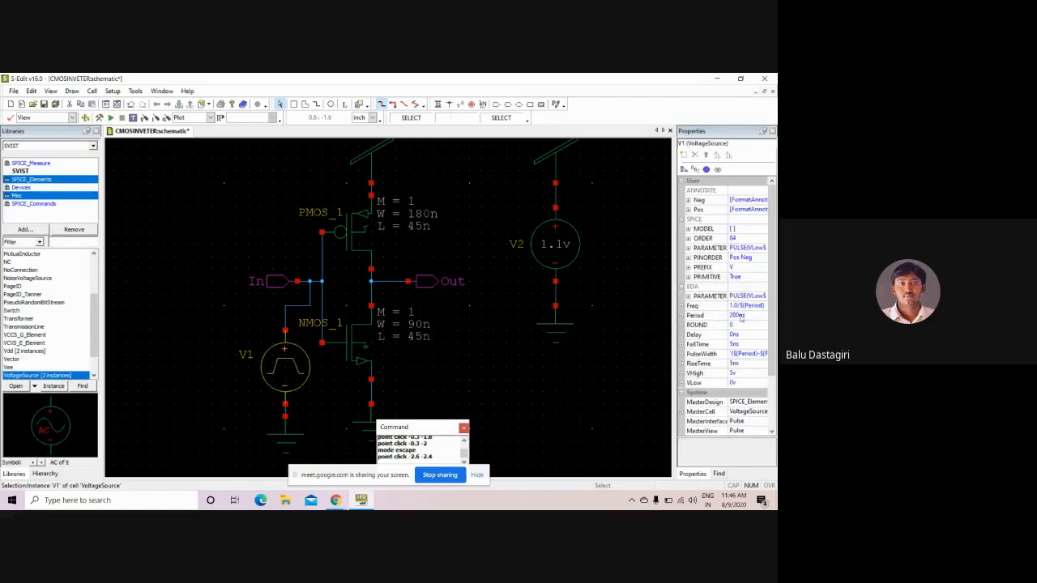
pyautogui.scroll(-1, 739, 330)
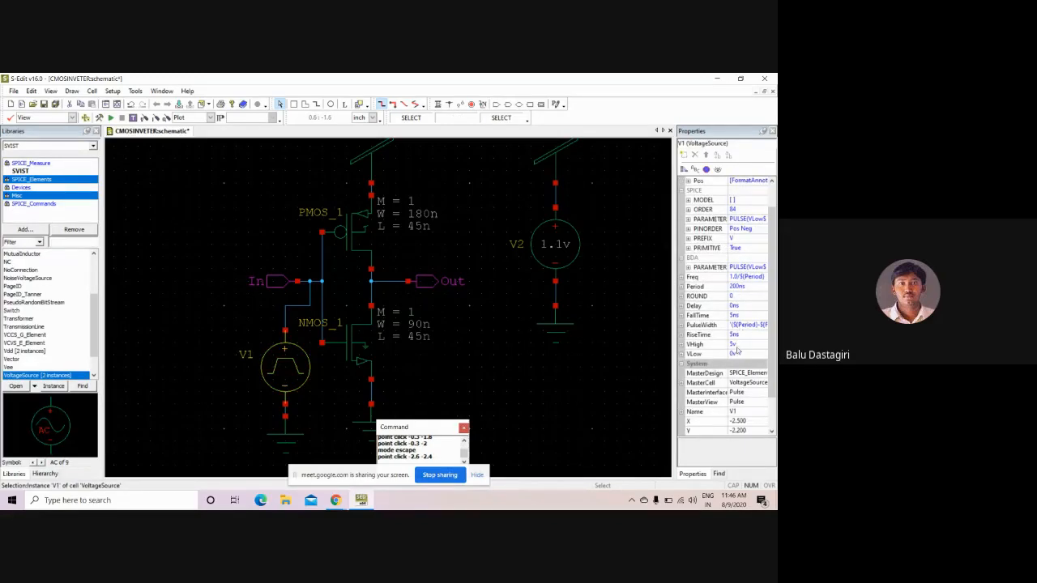
pyautogui.click(736, 344)
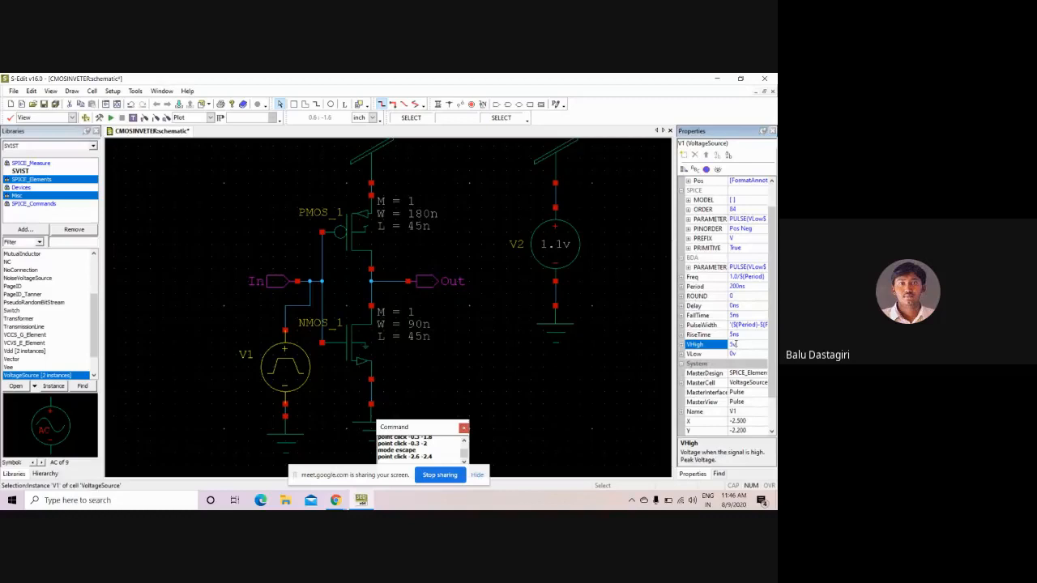
pyautogui.click(734, 344)
pyautogui.write('1.1')
pyautogui.press('Return')
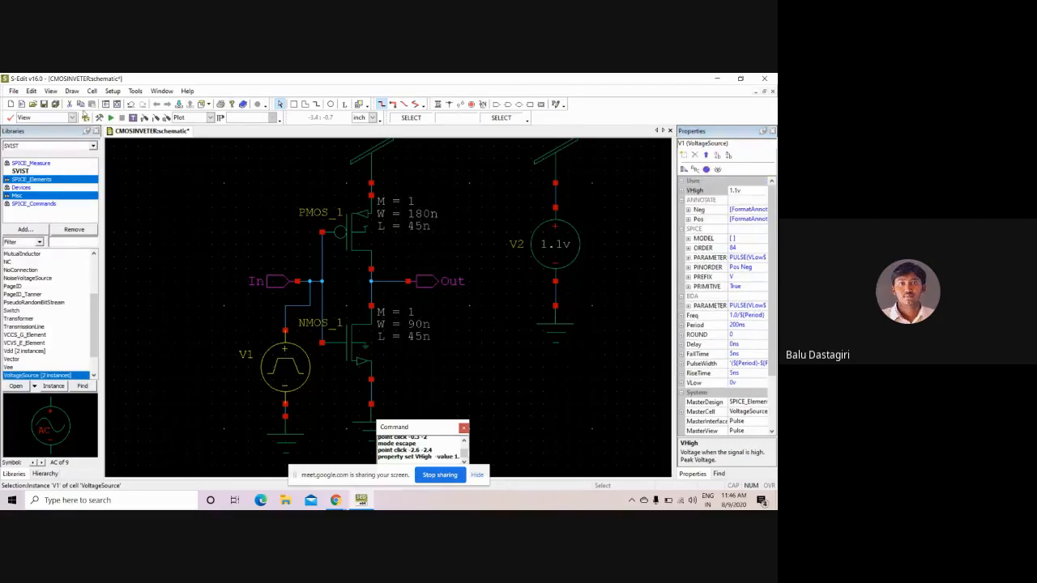
# Step: Save the design and open the inverter's exported netlist in T-Spice, maximized to show the analysis section
pyautogui.click(44, 104)
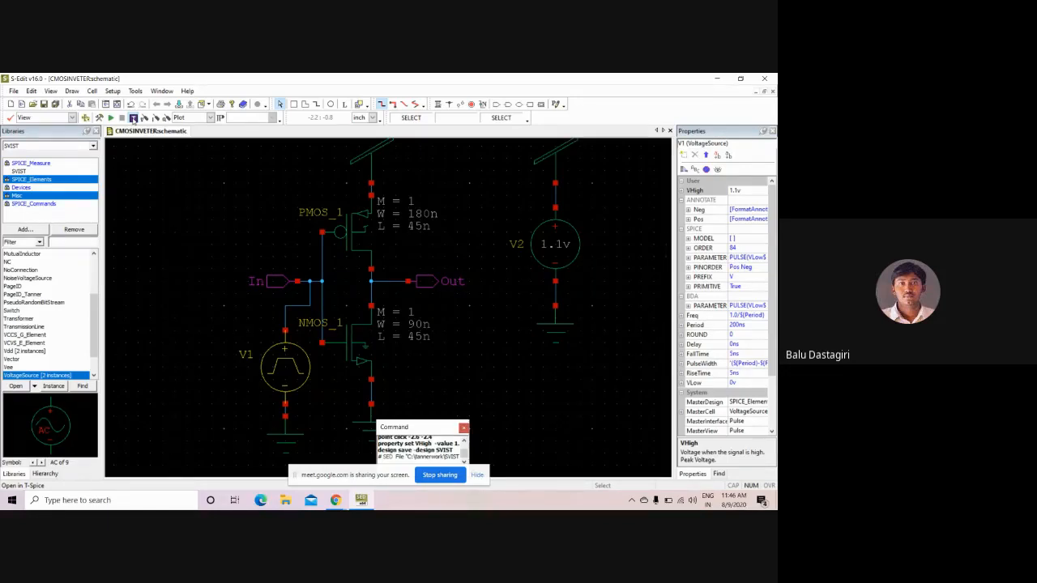
pyautogui.click(134, 119)
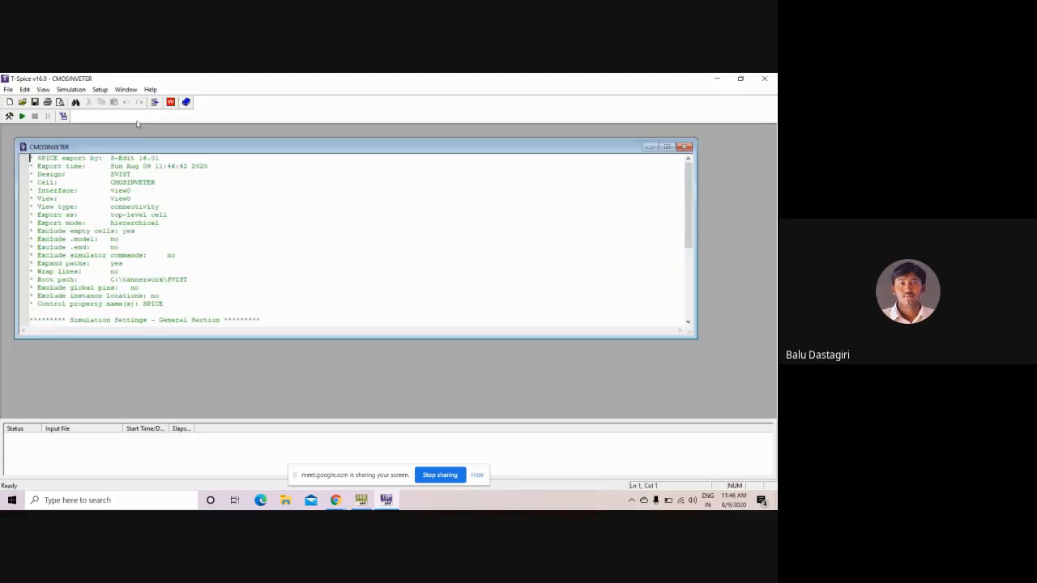
pyautogui.doubleClick(177, 150)
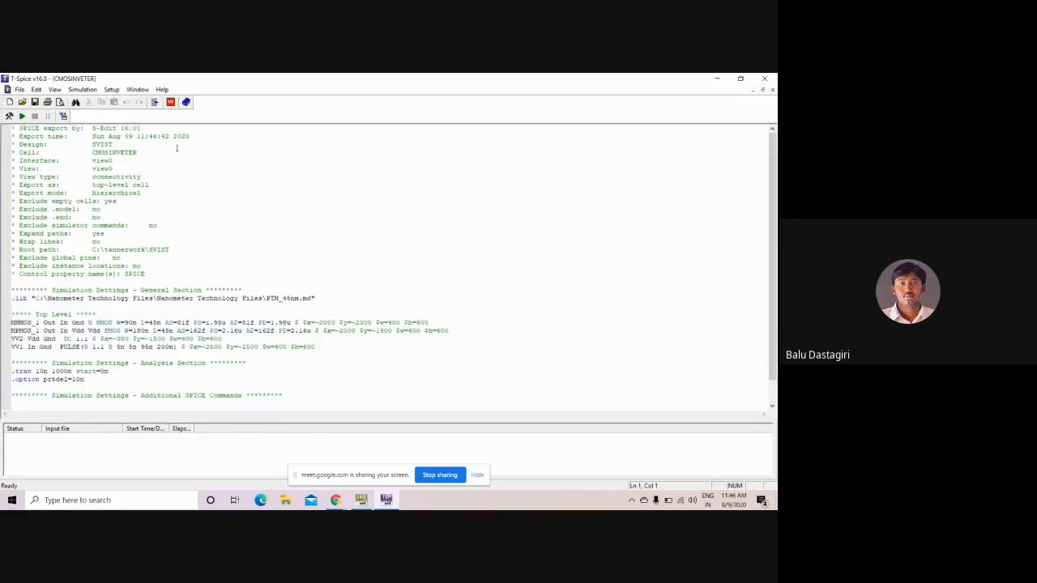
pyautogui.scroll(-5, 130, 261)
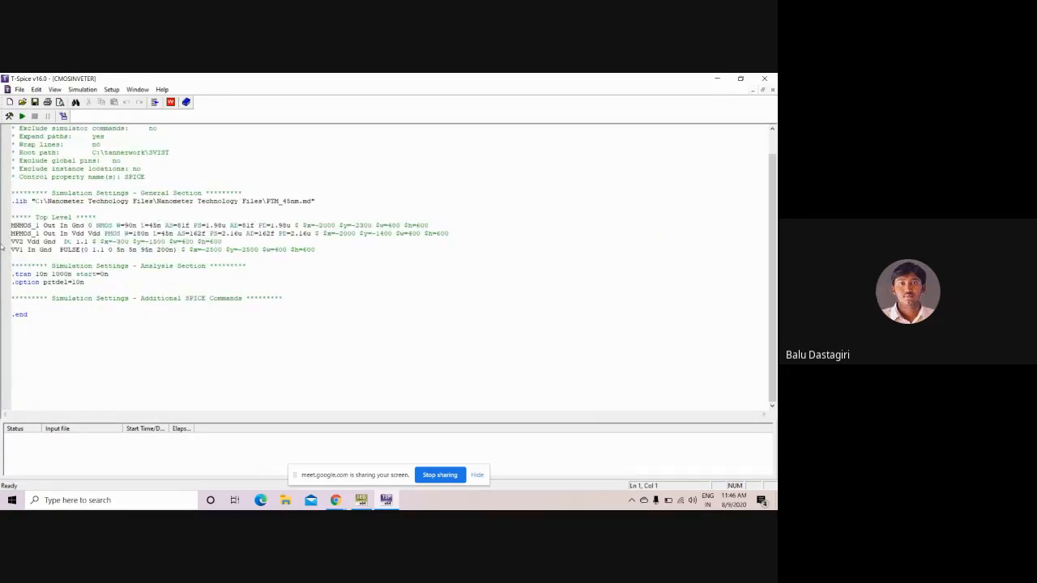
# Step: Start a transient results print command below the .option line and add the voltage of node In referenced to GND
pyautogui.click(75, 292)
pyautogui.click(155, 102)
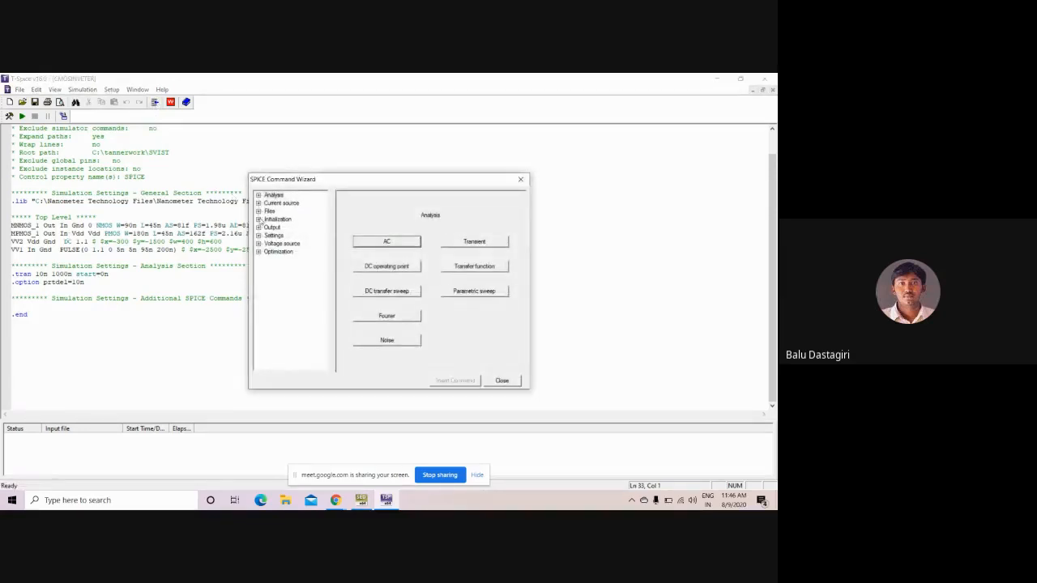
pyautogui.click(258, 228)
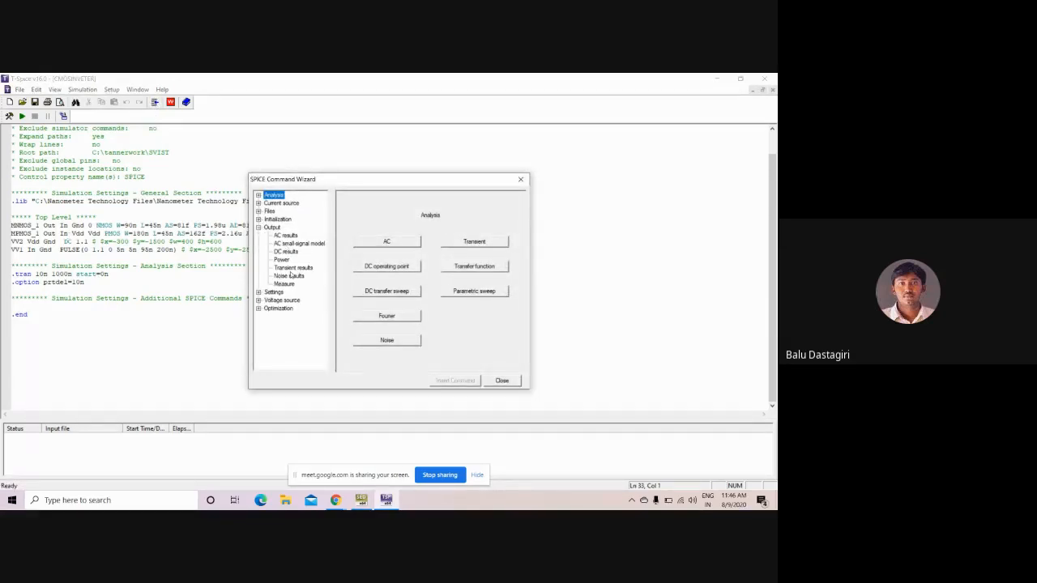
pyautogui.click(291, 268)
pyautogui.click(450, 222)
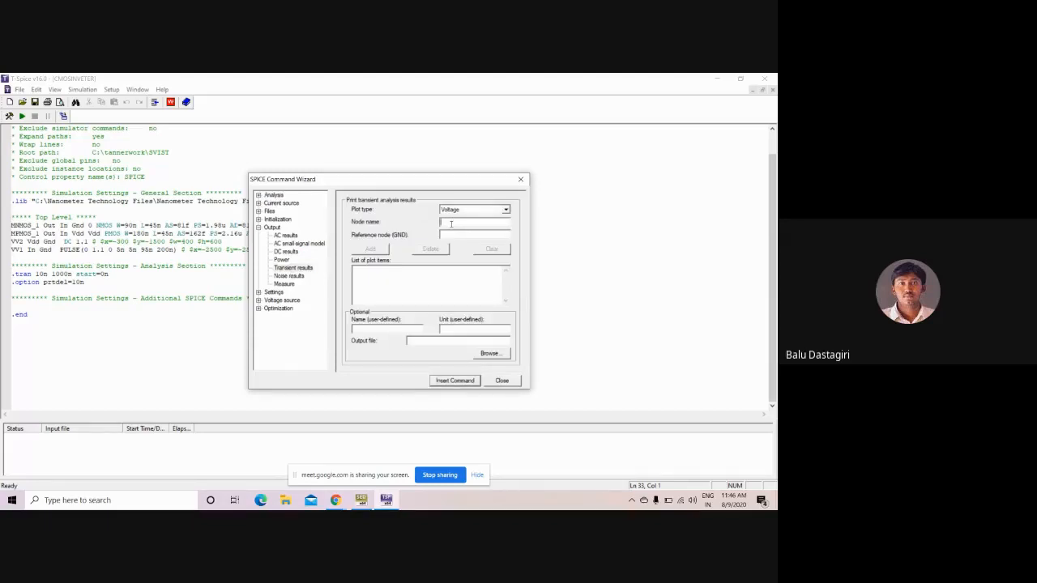
pyautogui.write('i')
pyautogui.write('GND')
pyautogui.click(386, 249)
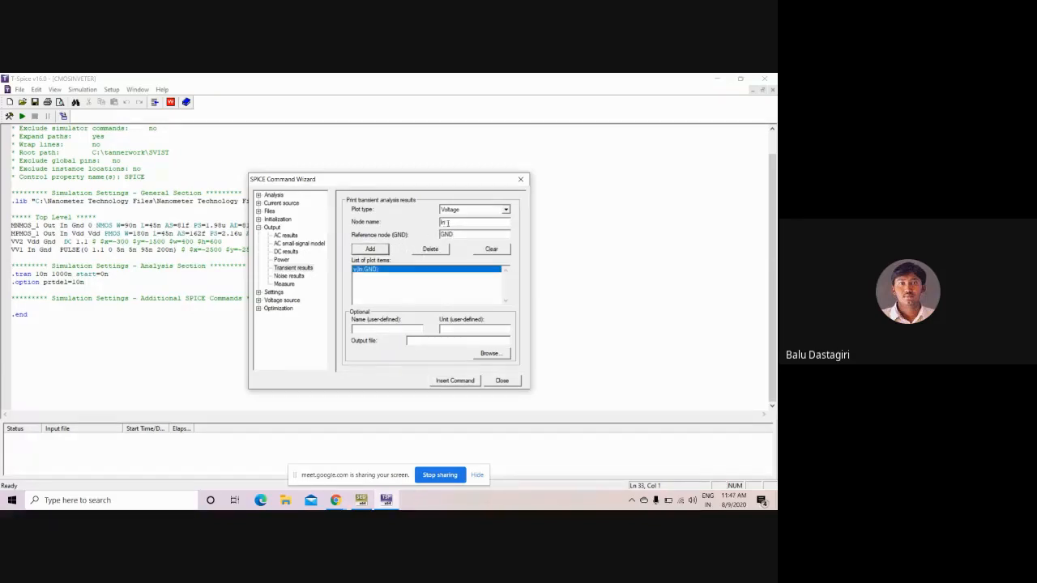
# Step: Add the voltage of node Out referenced to GND and insert the transient print command into the netlist
pyautogui.click(447, 223)
pyautogui.press('BackSpace')
pyautogui.press('BackSpace')
pyautogui.write('0ut')
pyautogui.click(366, 251)
pyautogui.click(471, 380)
pyautogui.click(491, 382)
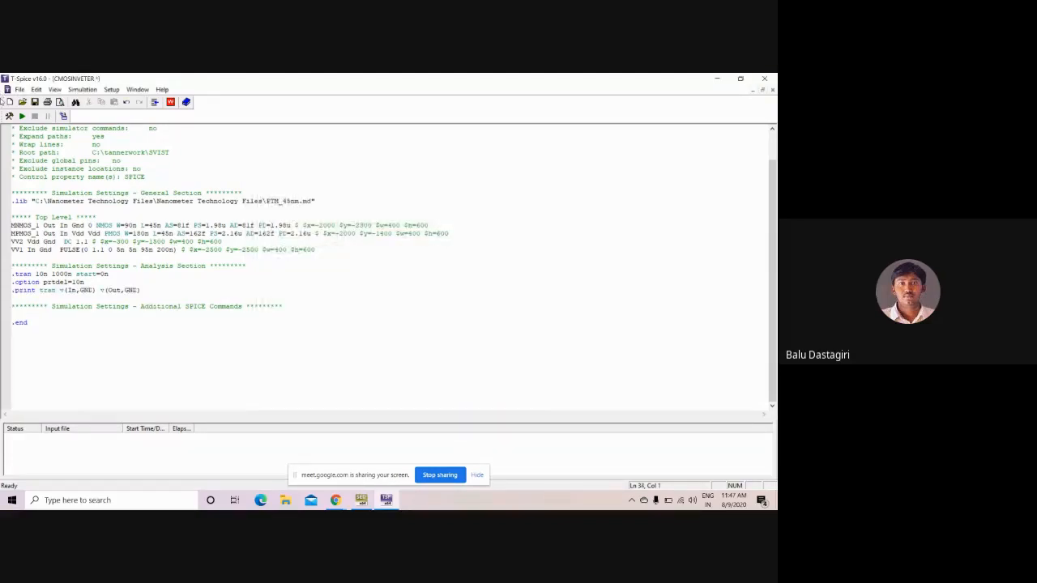
# Step: Run the transient simulation, split the In and Out traces into separate plots, and close the waveform chart without saving it
pyautogui.click(10, 116)
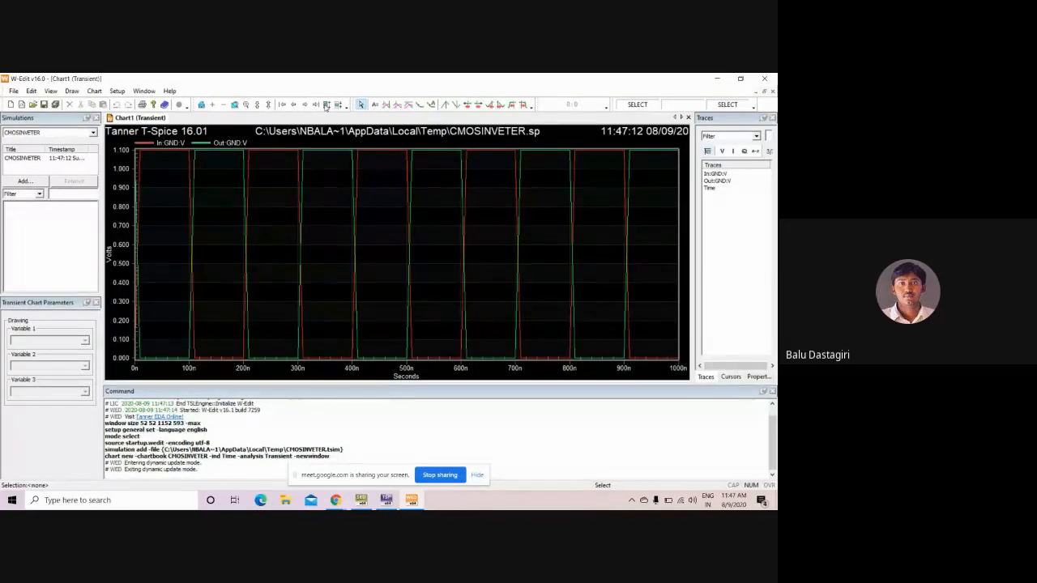
pyautogui.click(327, 105)
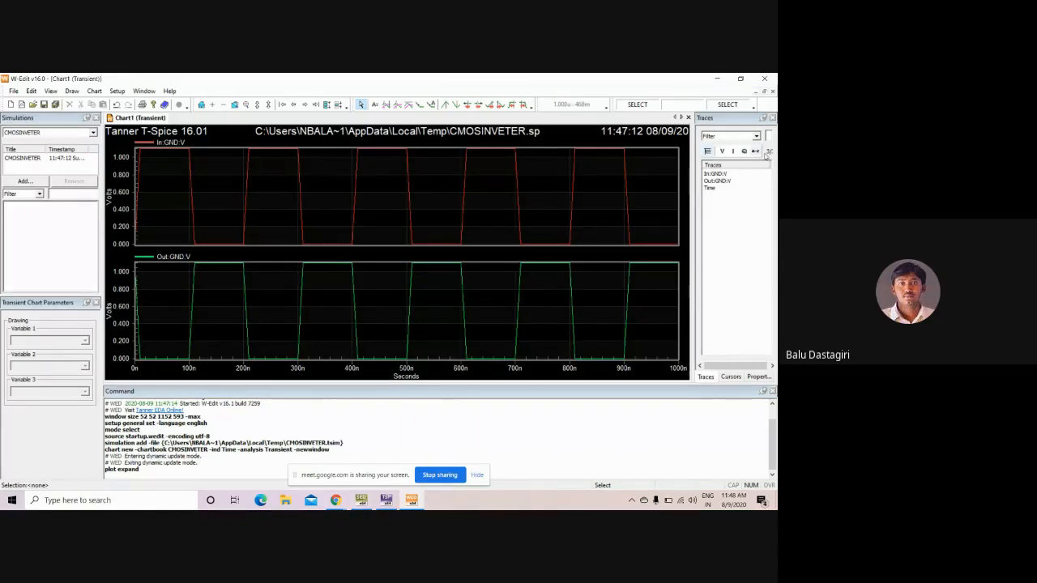
pyautogui.click(764, 79)
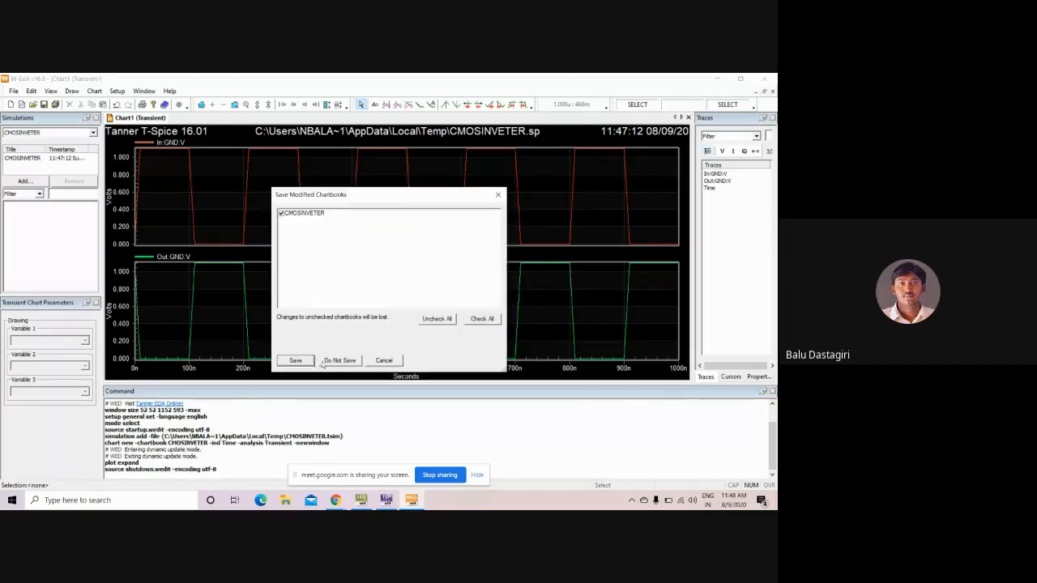
pyautogui.click(324, 361)
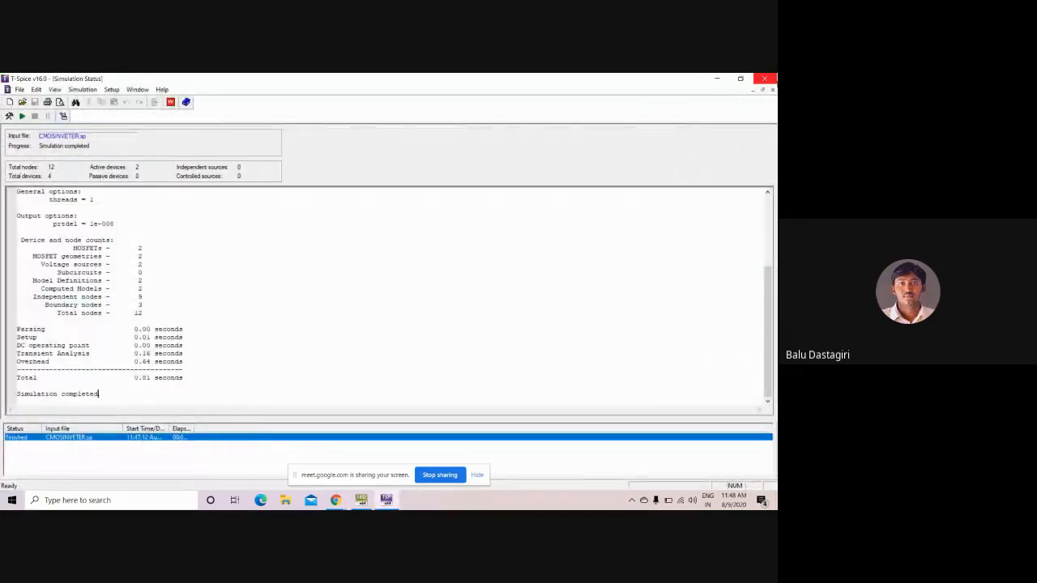
pyautogui.click(774, 89)
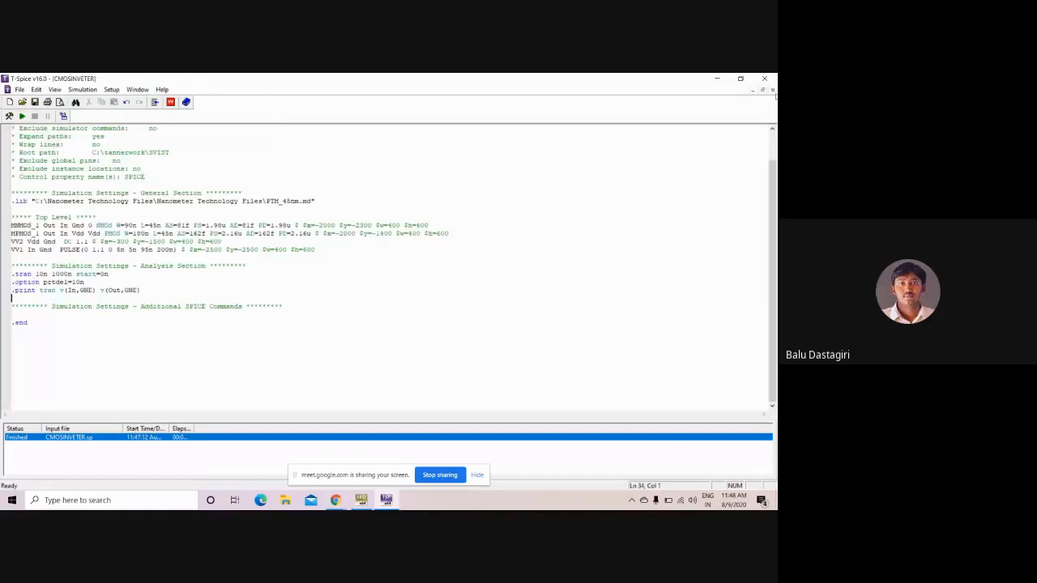
# Step: Start a power output command with V2 as the voltage source, checking the supply source's name in the S-Edit schematic
pyautogui.click(154, 103)
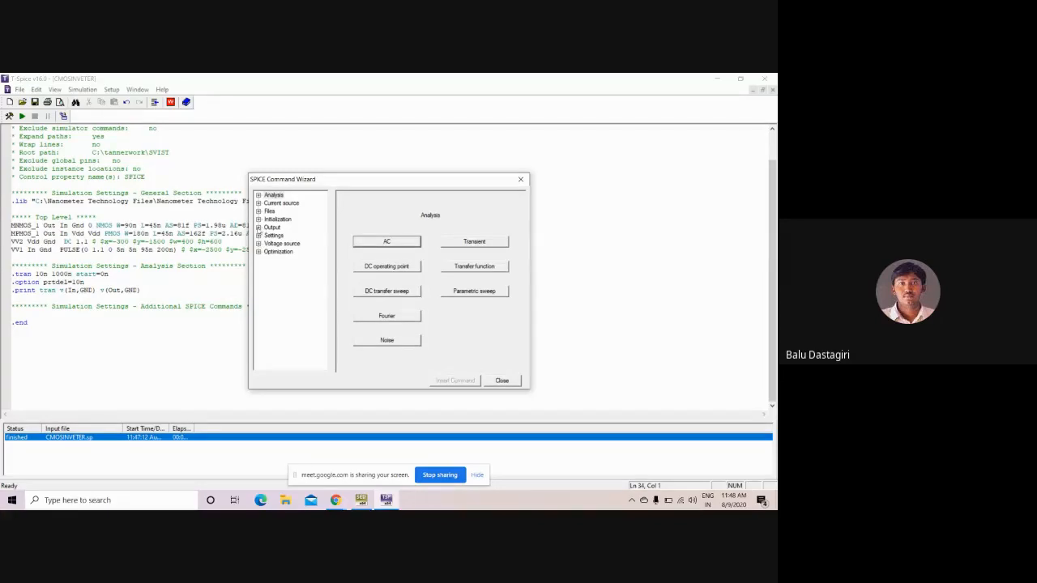
pyautogui.click(259, 204)
pyautogui.click(259, 203)
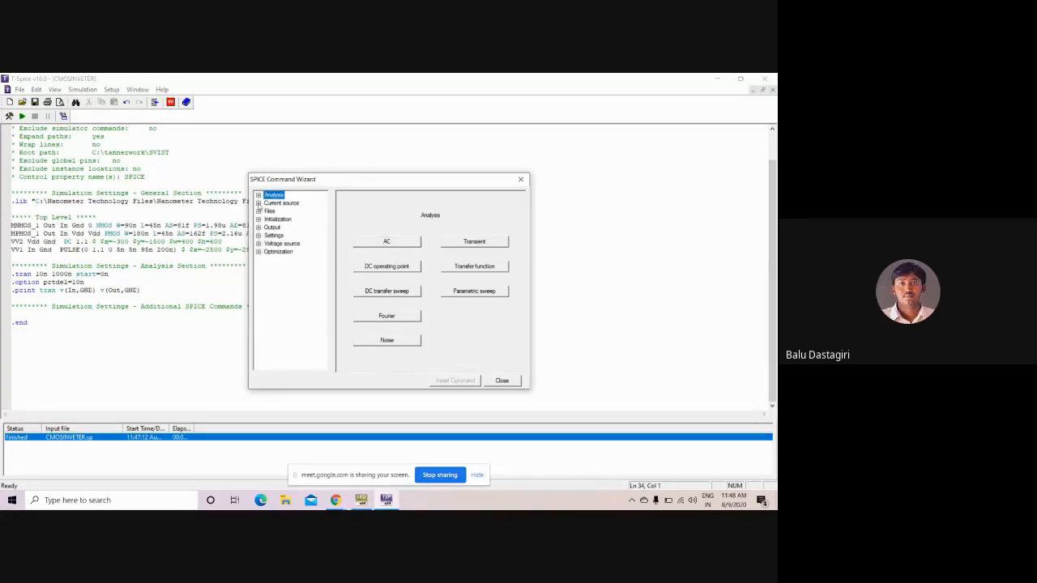
pyautogui.click(259, 228)
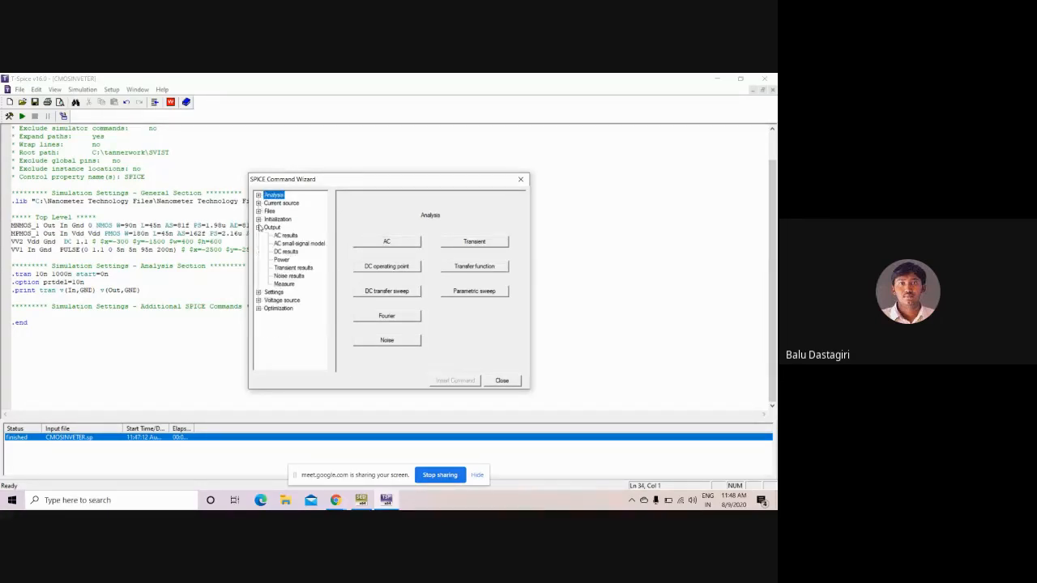
pyautogui.click(282, 260)
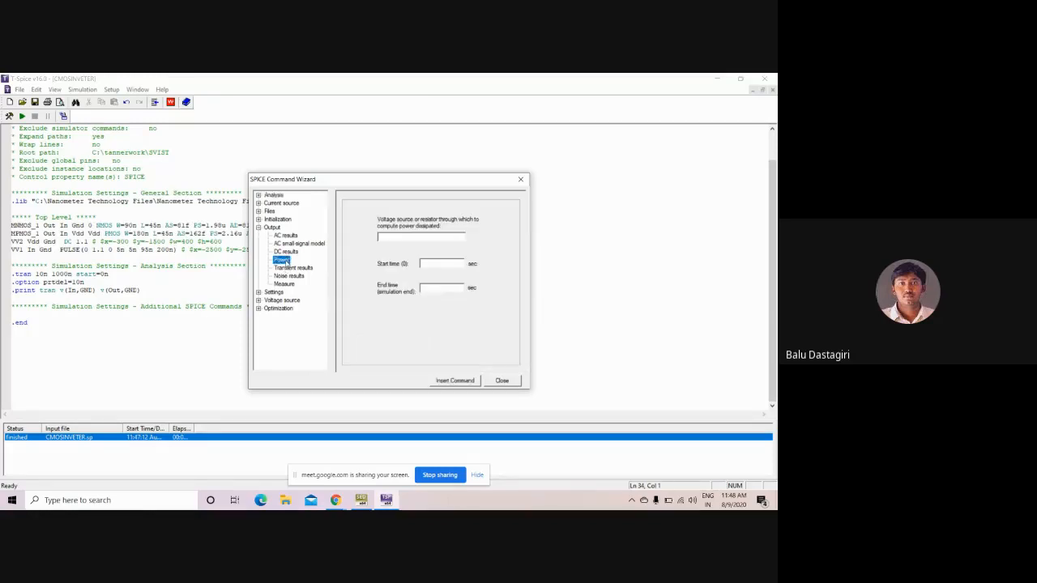
pyautogui.click(421, 237)
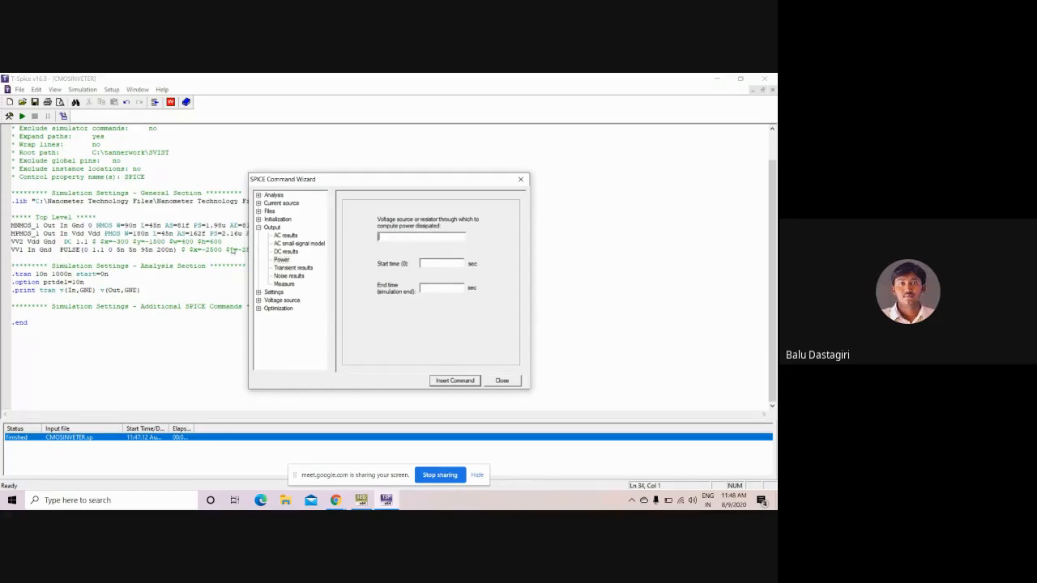
pyautogui.click(361, 500)
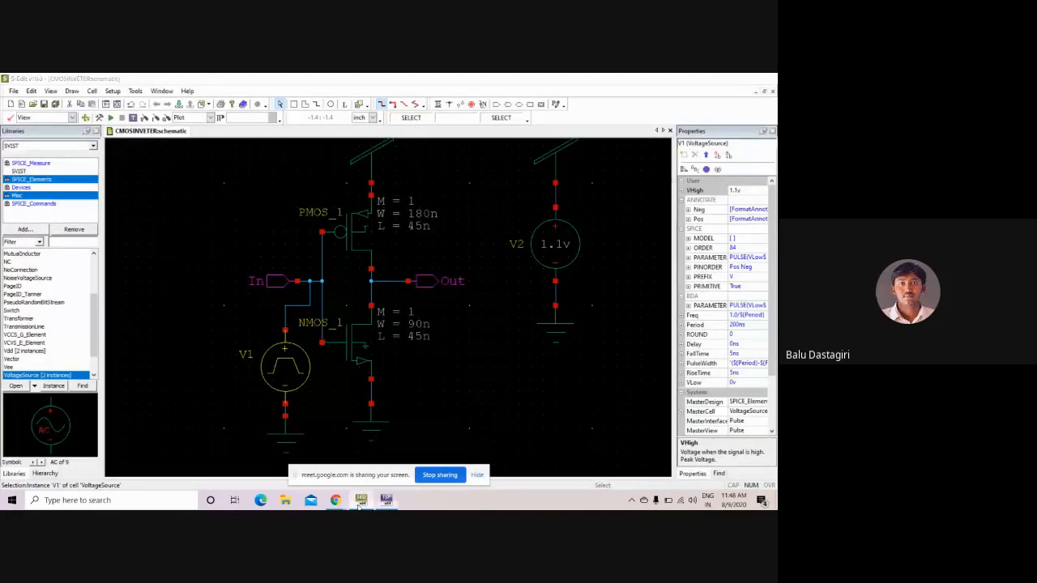
pyautogui.click(387, 500)
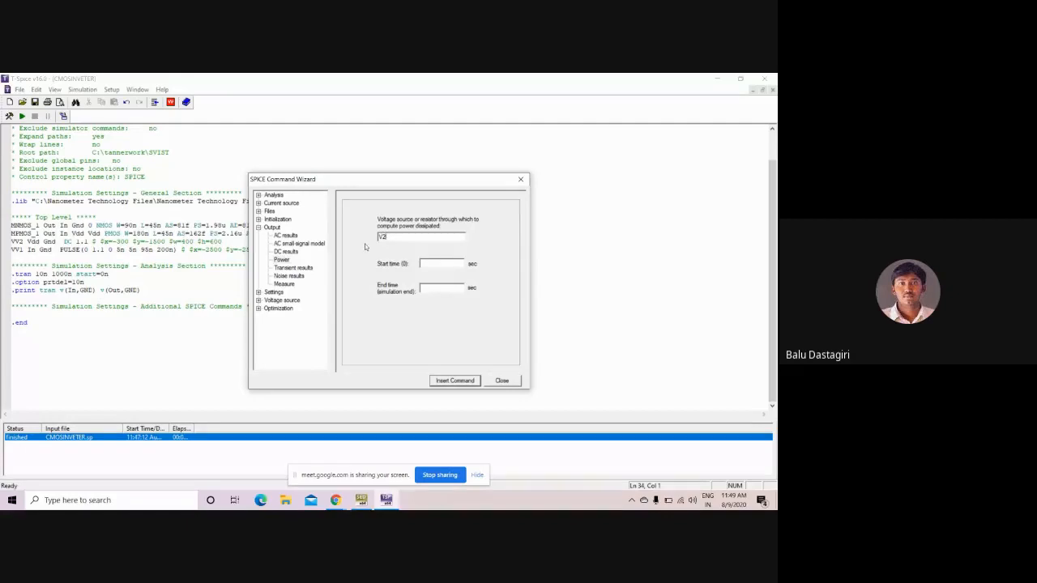
# Step: Set the power computation's start time to 0n and end time to 1000n, and insert the command into the netlist
pyautogui.click(430, 263)
pyautogui.write('0n')
pyautogui.click(431, 288)
pyautogui.write('1000')
pyautogui.click(448, 383)
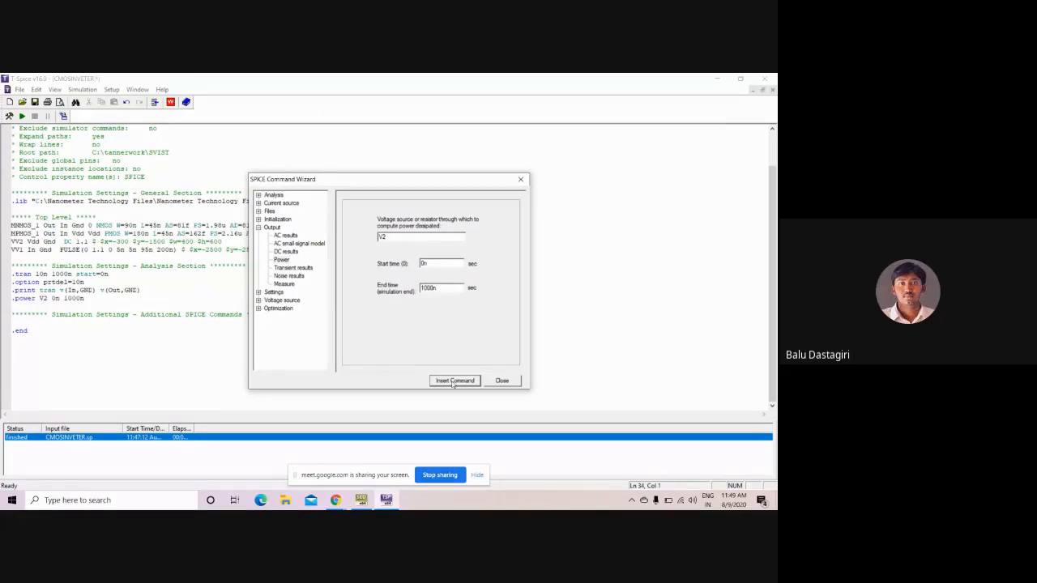
pyautogui.click(501, 381)
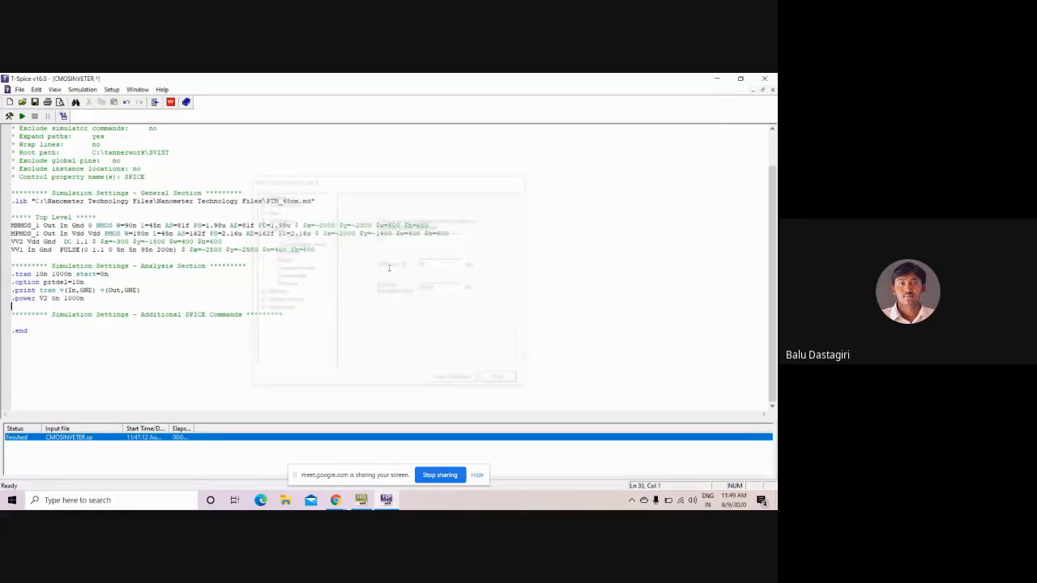
# Step: Try to simulate the netlist with the power command for V2 and check the simulation status report
pyautogui.click(21, 117)
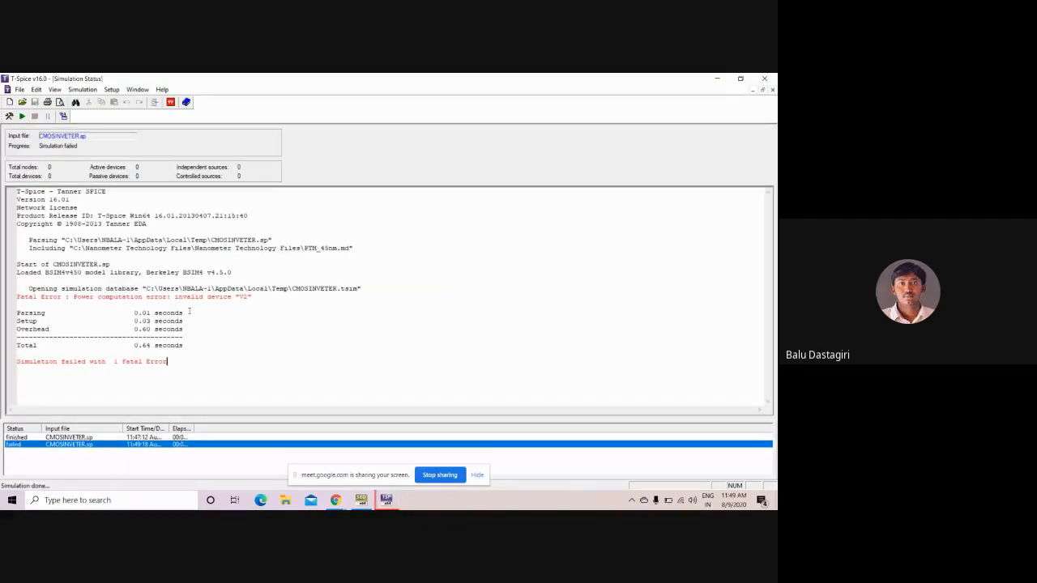
pyautogui.click(205, 301)
pyautogui.click(773, 89)
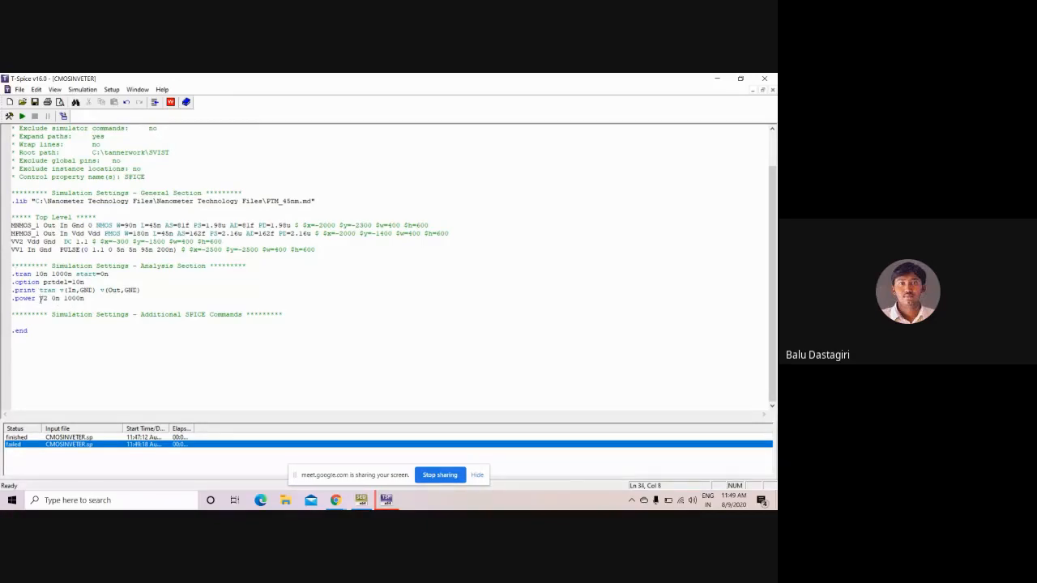
# Step: Correct the source name in the .power line to VV2, save the netlist and rerun the simulation
pyautogui.write('V')
pyautogui.click(34, 102)
pyautogui.click(22, 117)
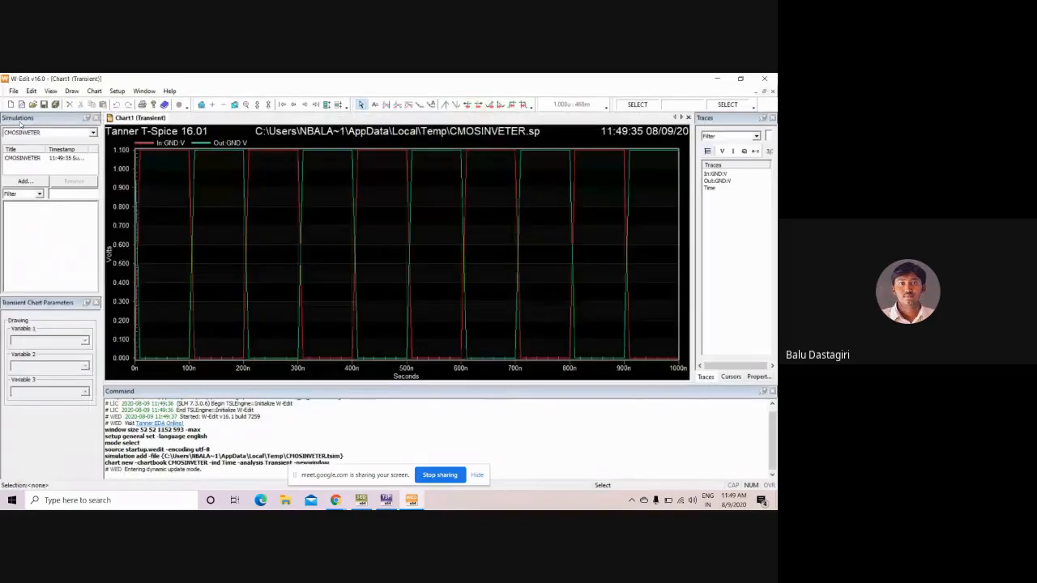
# Step: Examine the average, maximum and minimum power results for VV2 in the simulation status report
pyautogui.click(717, 78)
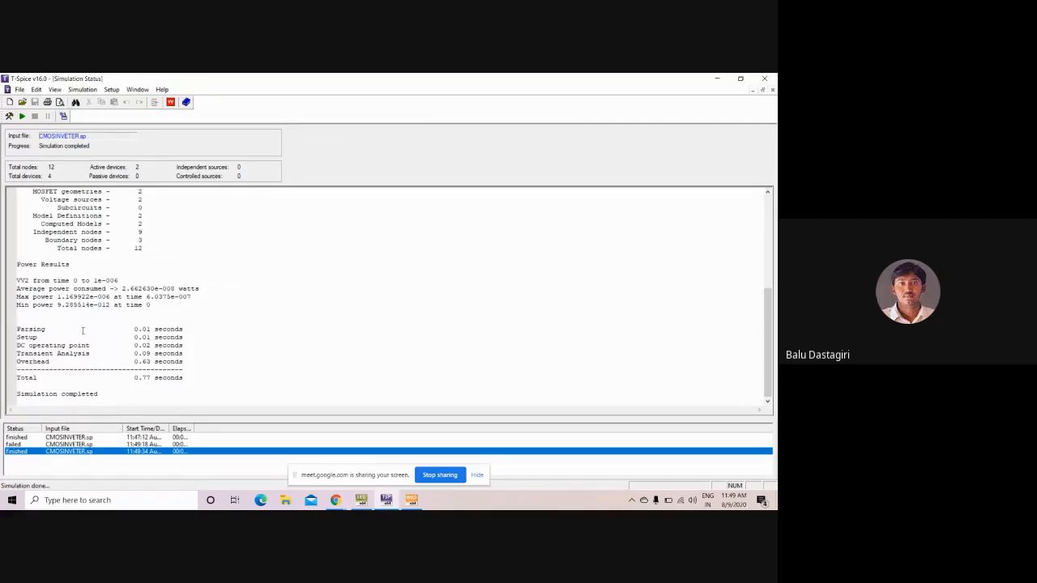
pyautogui.scroll(-1, 114, 279)
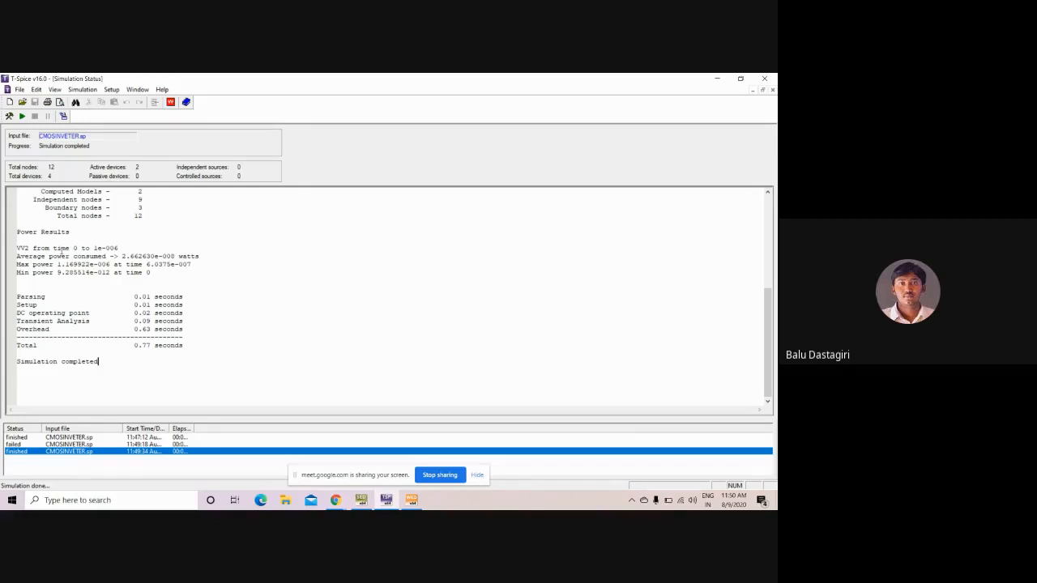
pyautogui.click(773, 91)
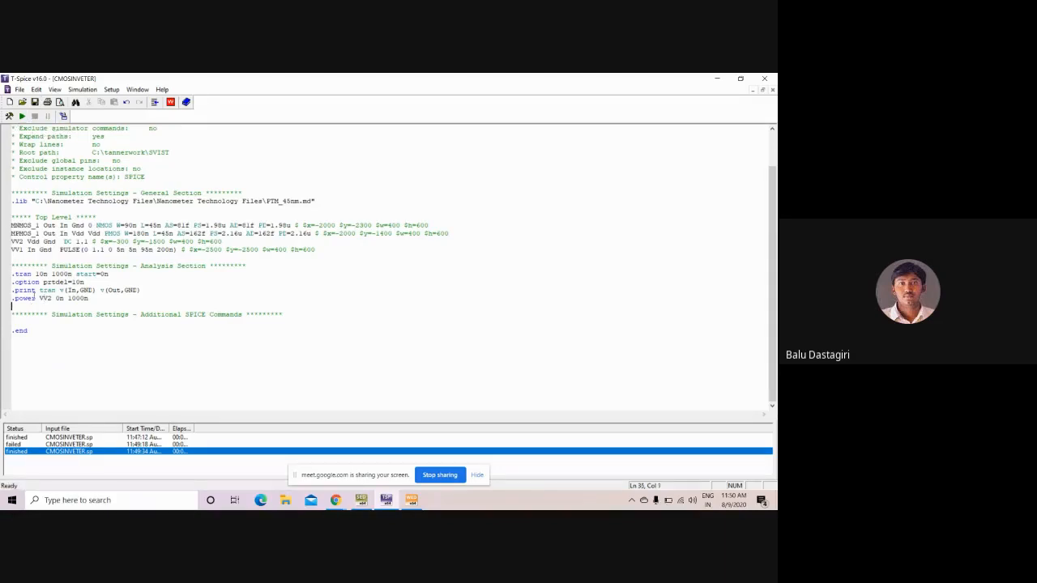
# Step: Start a DC transfer sweep command below the .power line with a linear first sweep of type Parameter name
pyautogui.click(154, 103)
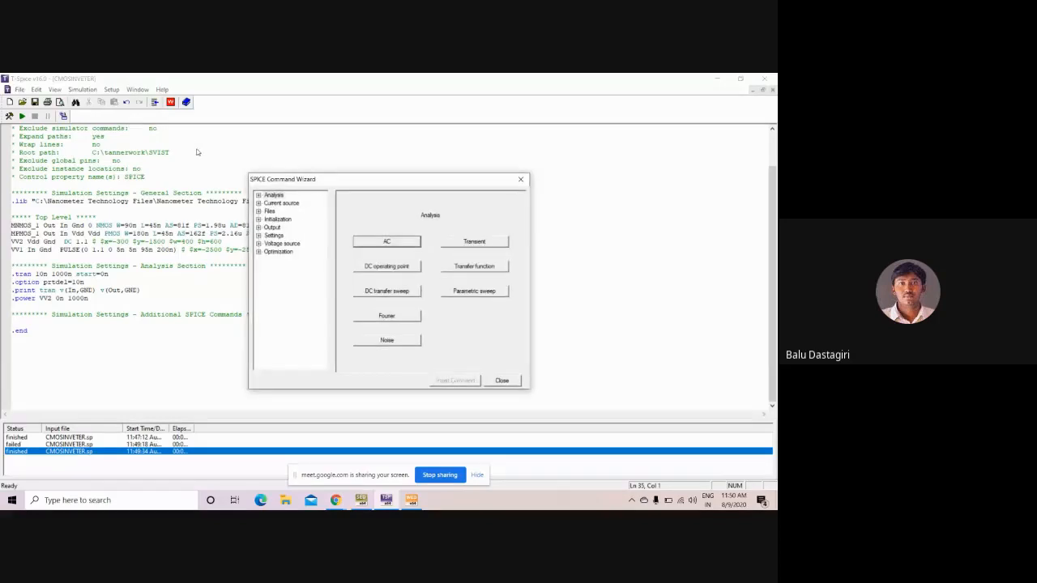
pyautogui.click(257, 195)
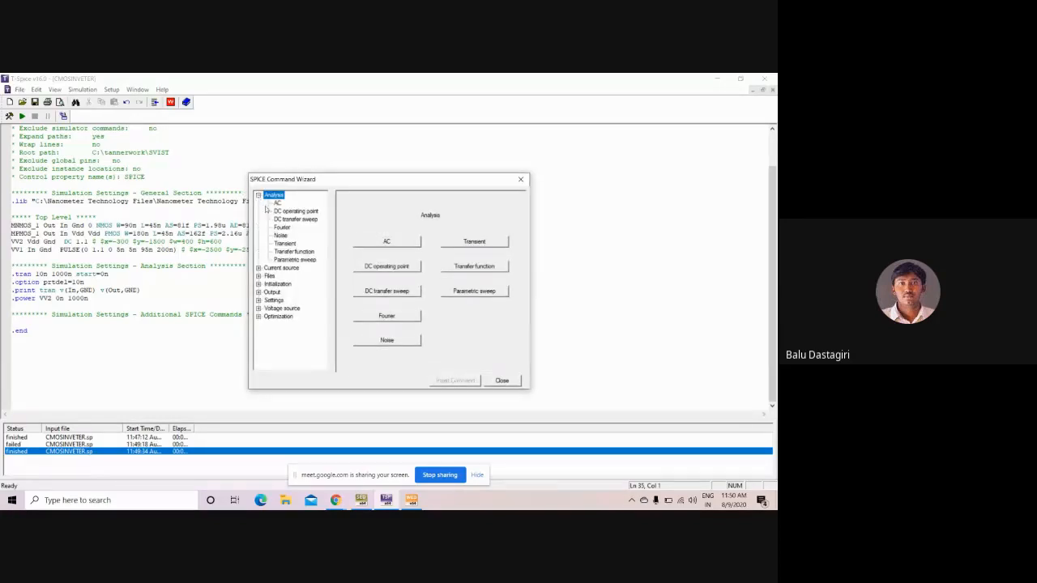
pyautogui.click(287, 219)
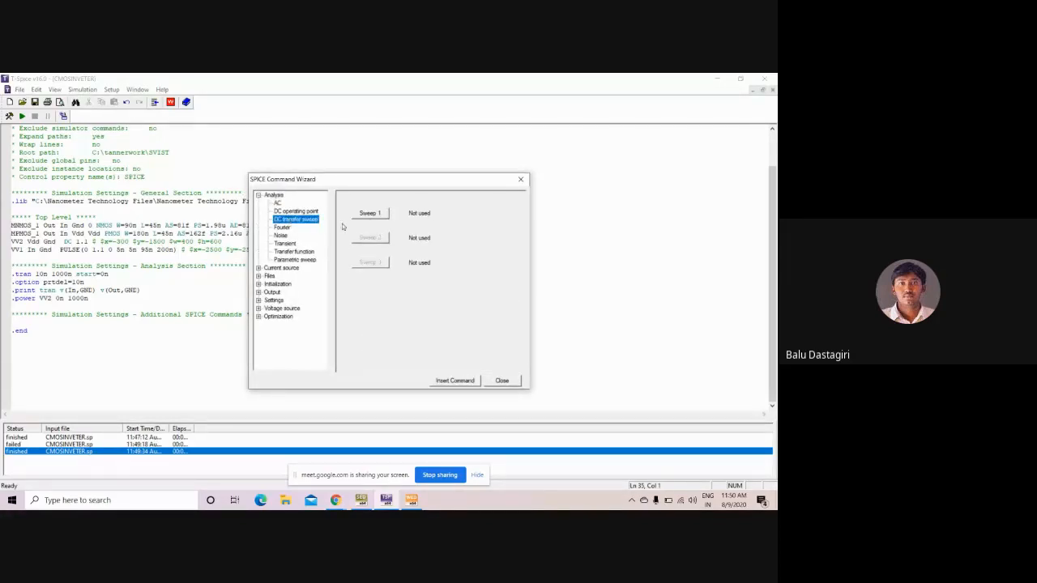
pyautogui.click(369, 215)
pyautogui.click(365, 220)
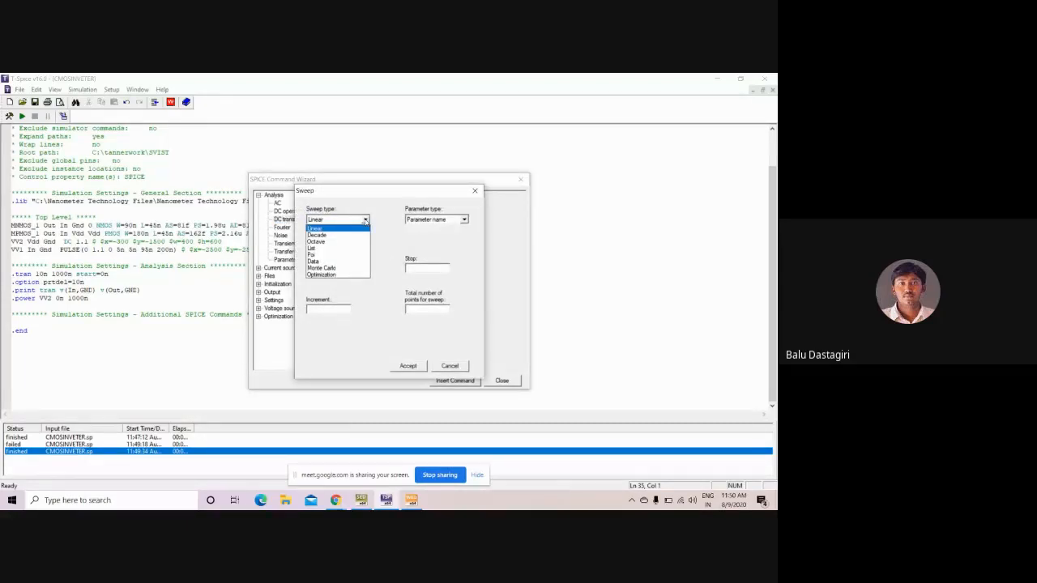
pyautogui.click(320, 228)
pyautogui.click(426, 219)
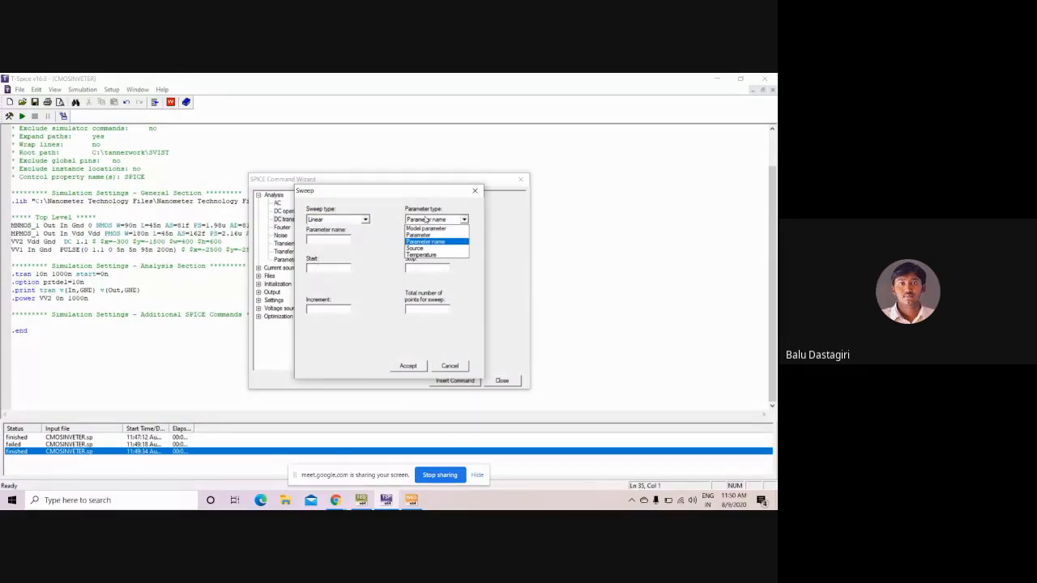
pyautogui.click(426, 220)
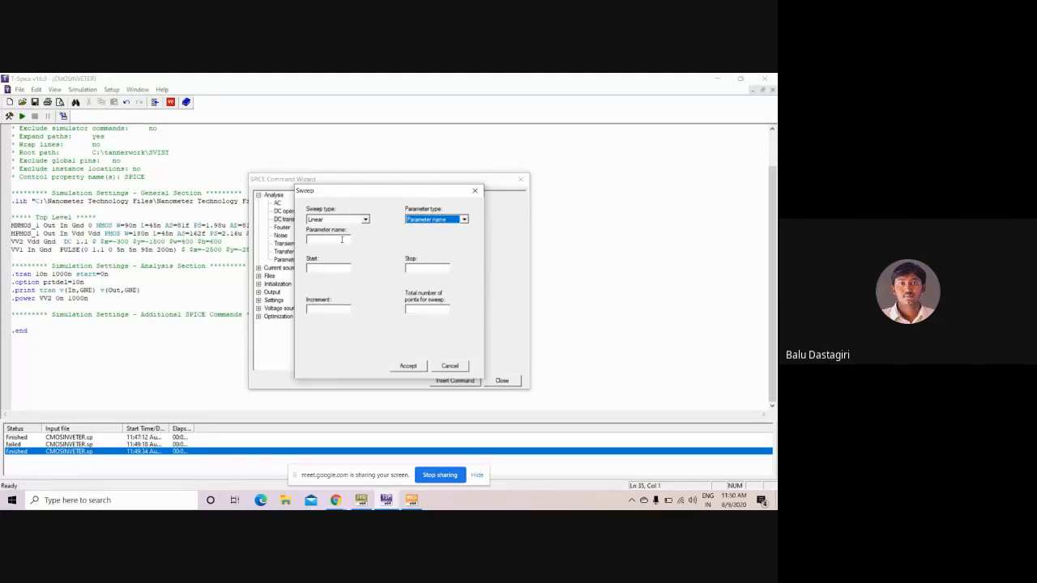
# Step: Sweep parameter VV1 from 0.1 to 1 in increments of 0.1 and insert the DC sweep command into the netlist
pyautogui.click(342, 240)
pyautogui.write('VV1')
pyautogui.click(330, 266)
pyautogui.write('0')
pyautogui.press('BackSpace')
pyautogui.write('0.21')
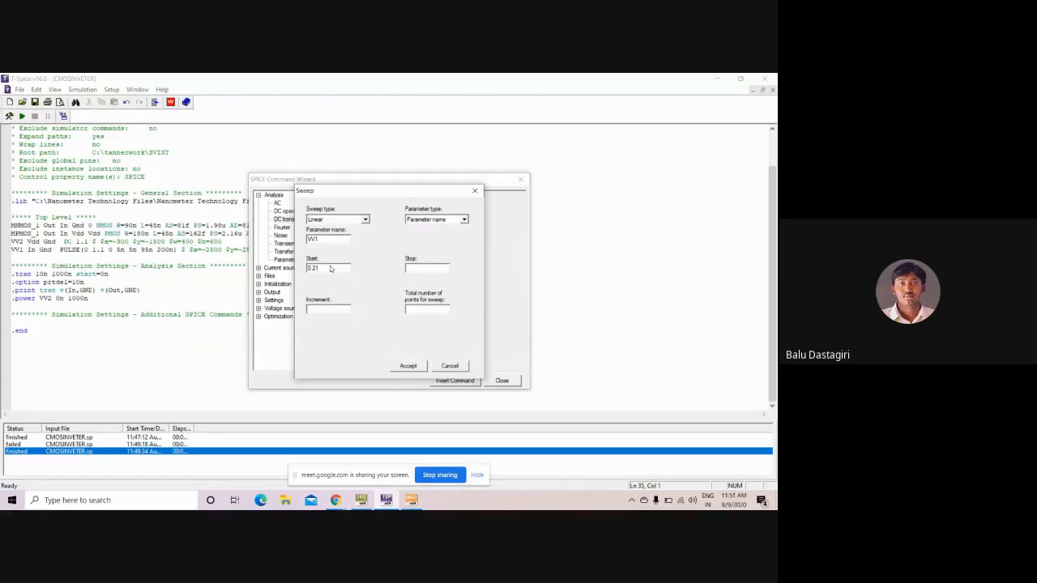
pyautogui.press('BackSpace')
pyautogui.press('BackSpace')
pyautogui.write('1')
pyautogui.click(418, 269)
pyautogui.write('10.1')
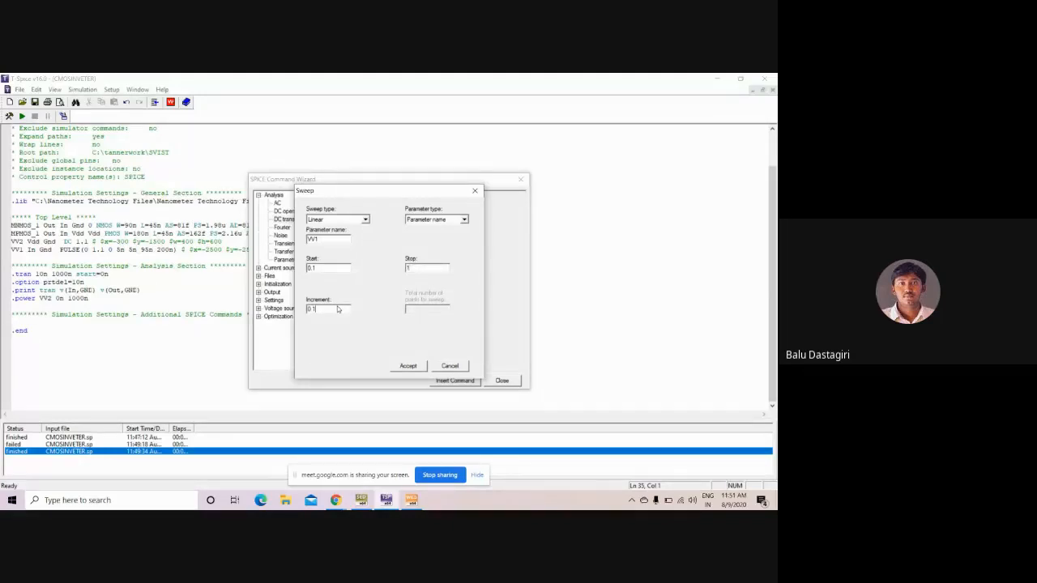
pyautogui.click(415, 370)
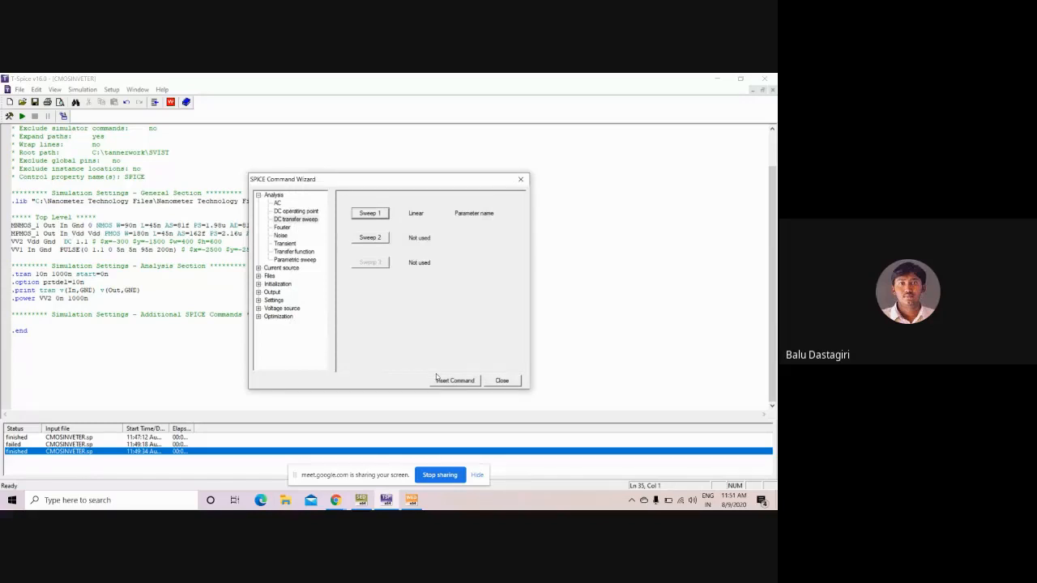
pyautogui.click(455, 381)
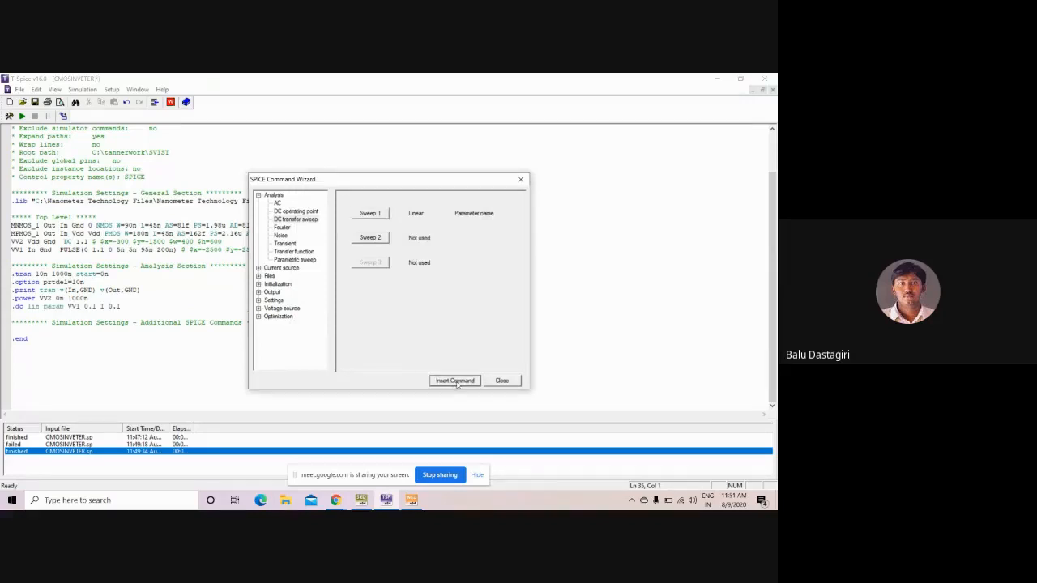
pyautogui.click(501, 380)
# Step: Save the netlist, run the simulation with the DC sweep, and return to the netlist without saving the waveform chart
pyautogui.click(34, 101)
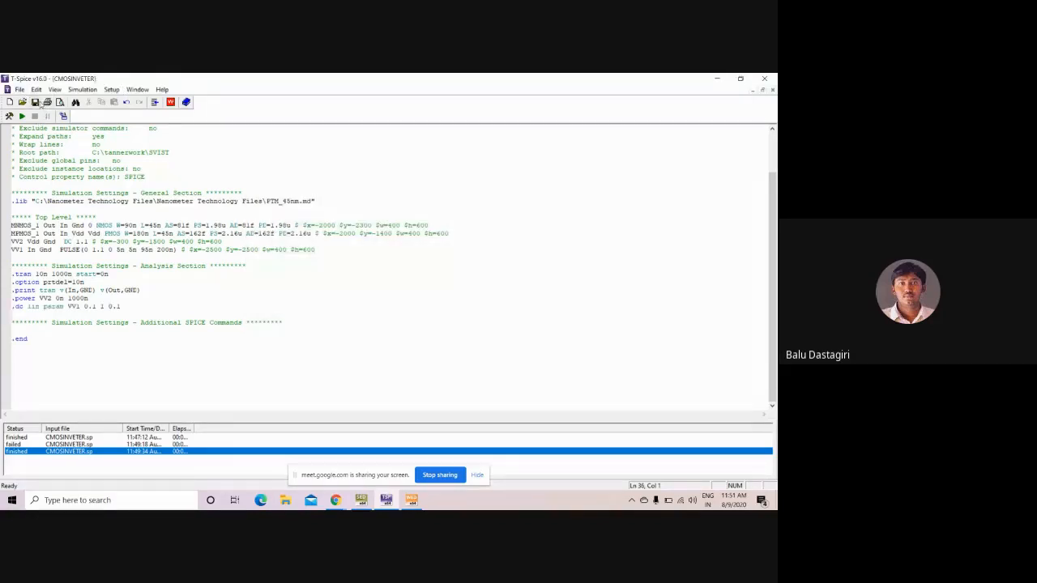
pyautogui.click(23, 116)
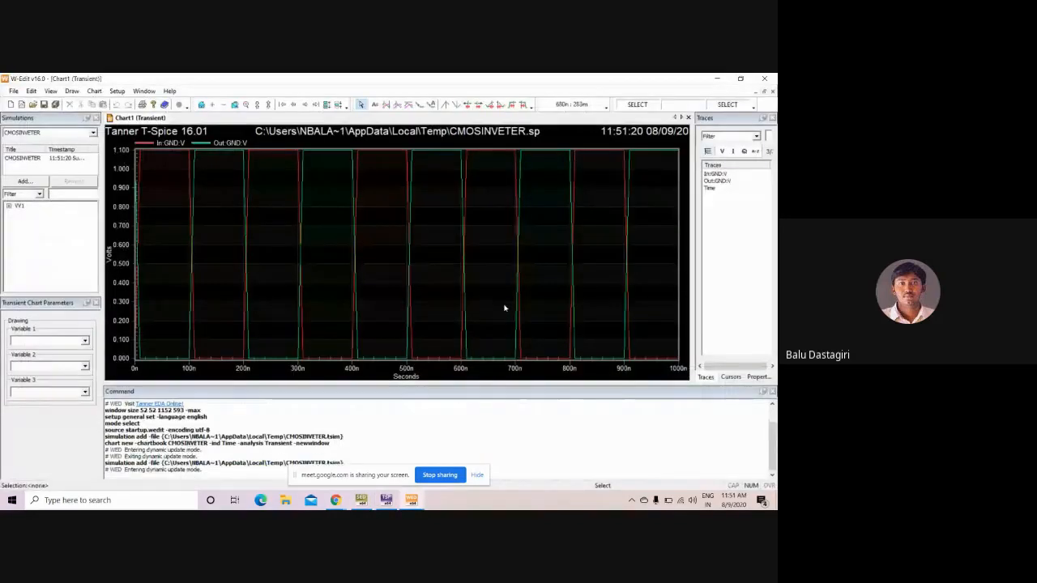
pyautogui.click(764, 79)
pyautogui.click(350, 361)
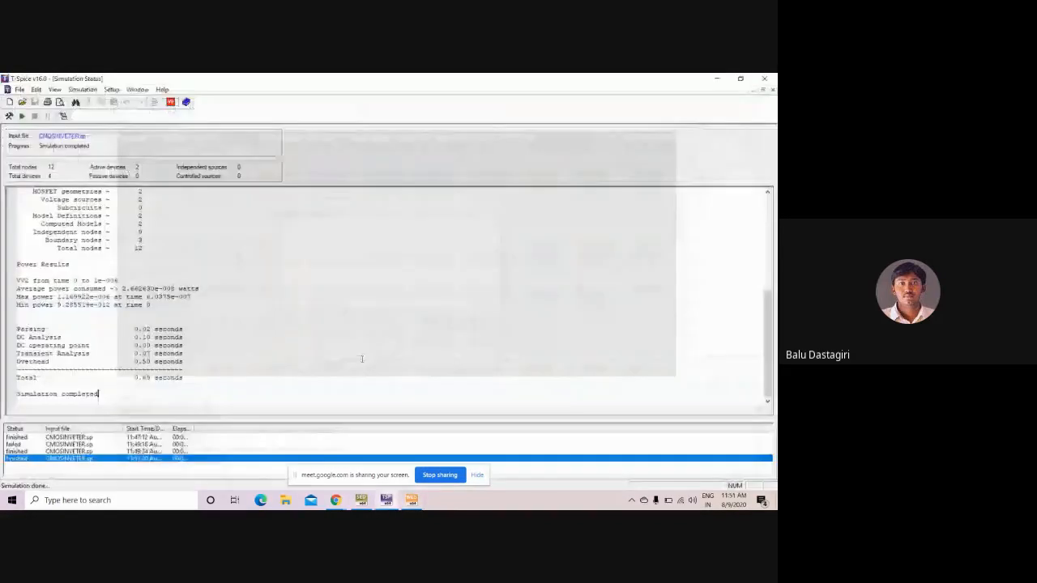
pyautogui.scroll(7, 106, 300)
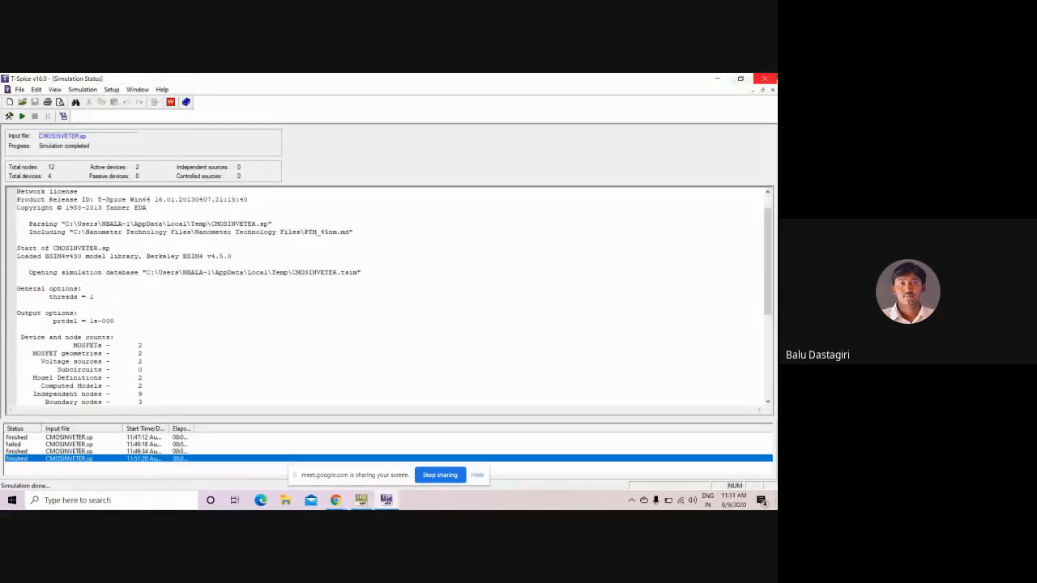
pyautogui.click(773, 91)
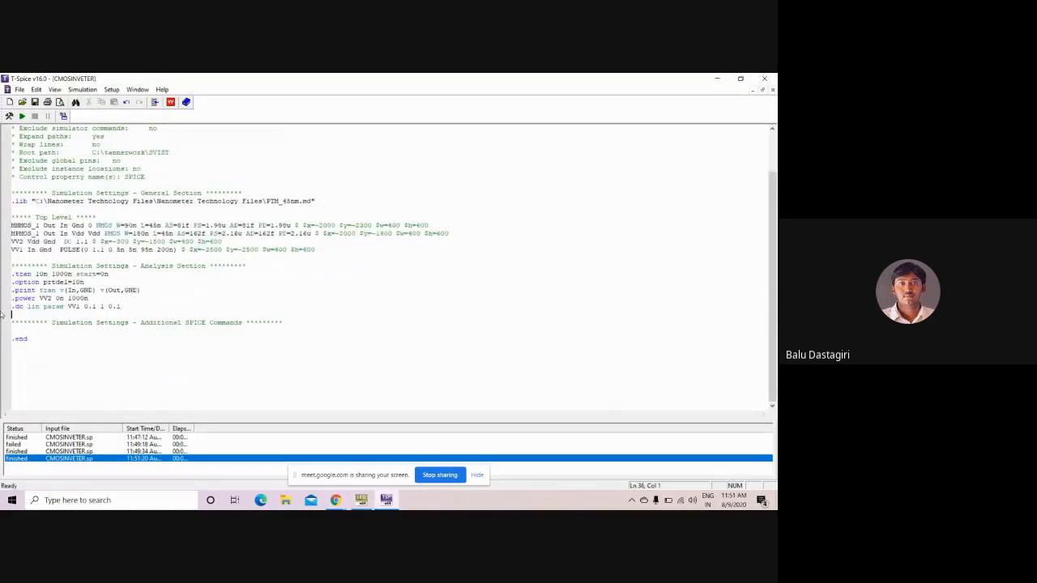
# Step: Insert a DC results print command for the voltages of nodes In and Out, referenced to GND, below the .dc line
pyautogui.click(155, 102)
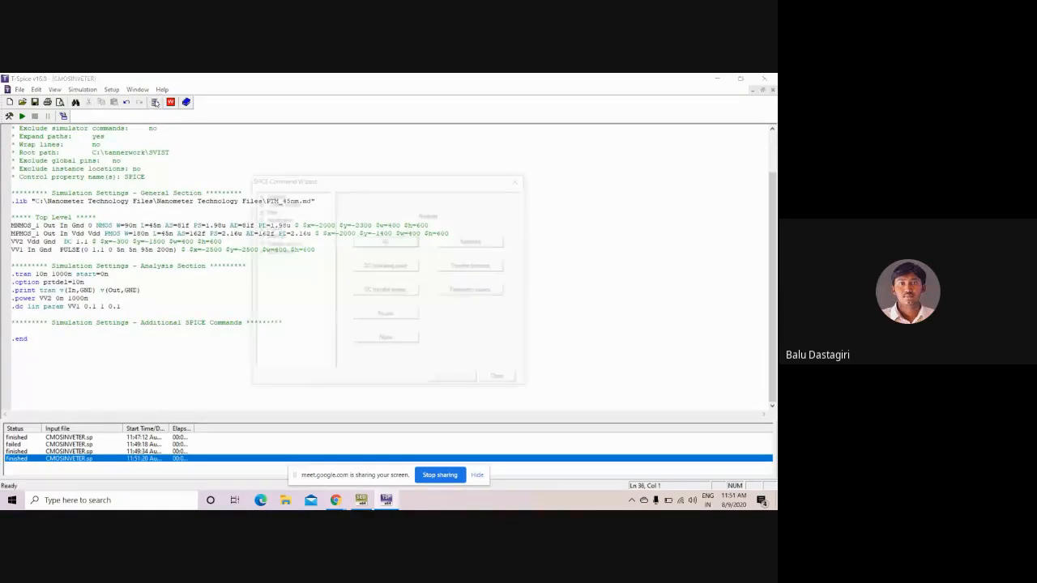
pyautogui.click(259, 227)
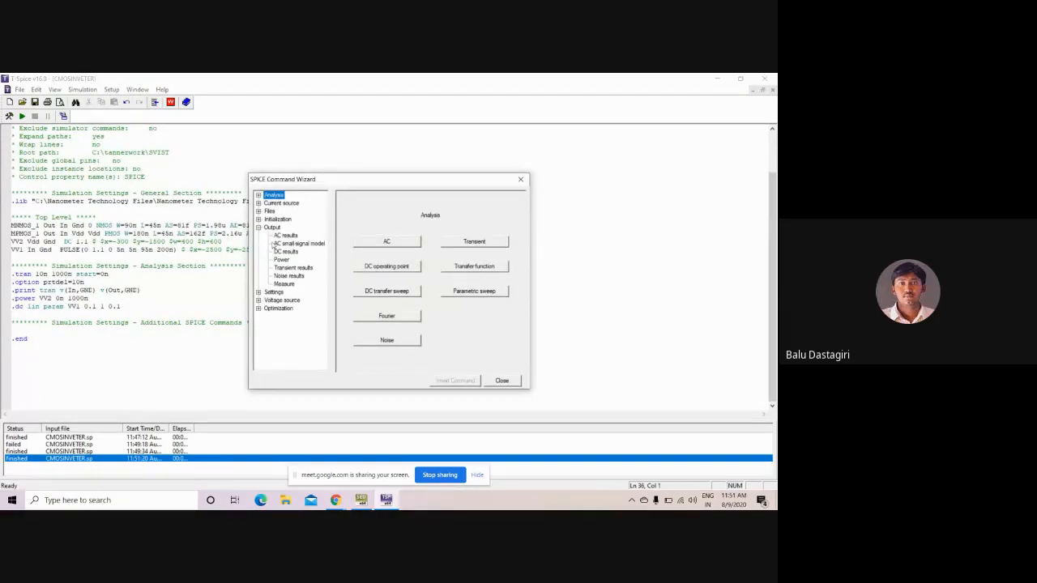
pyautogui.click(277, 252)
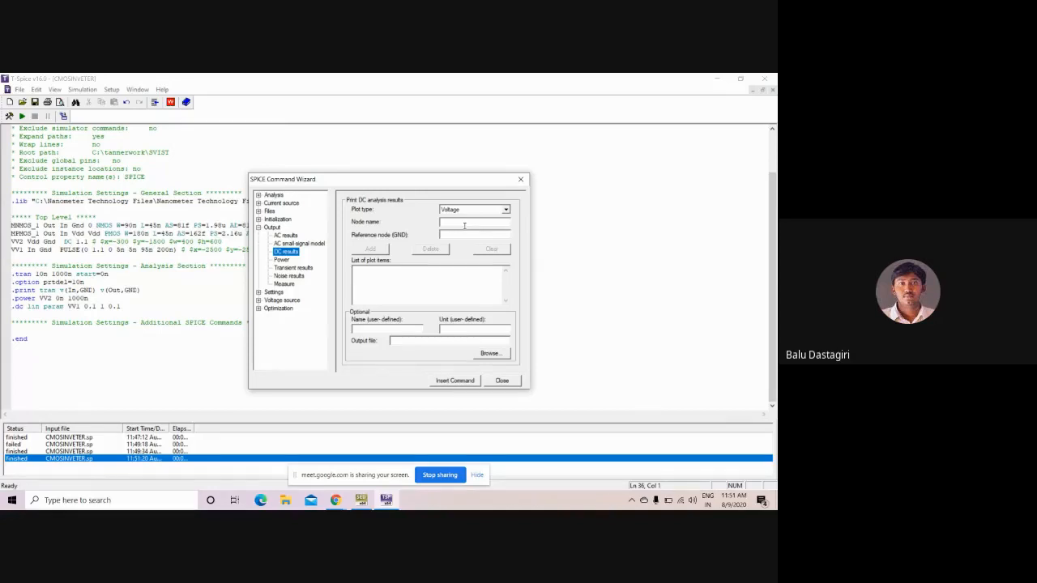
pyautogui.click(465, 225)
pyautogui.write('IN')
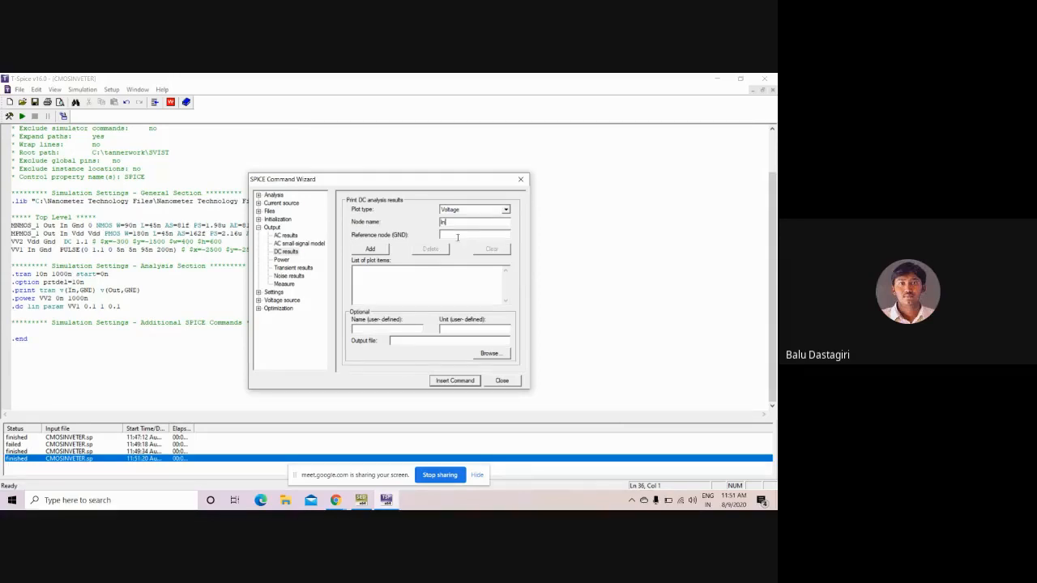
pyautogui.write('GND')
pyautogui.click(386, 249)
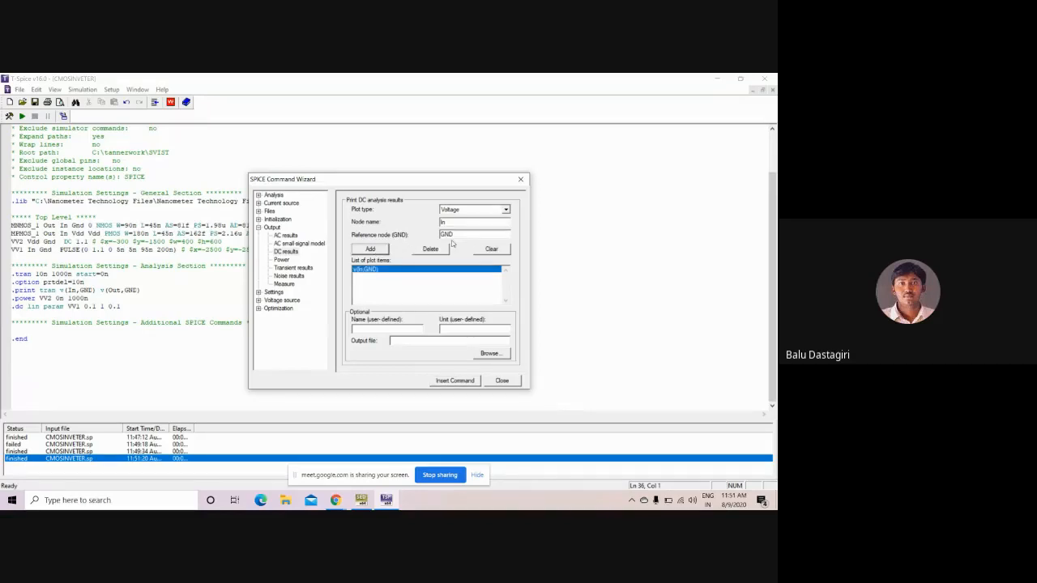
pyautogui.write('Out')
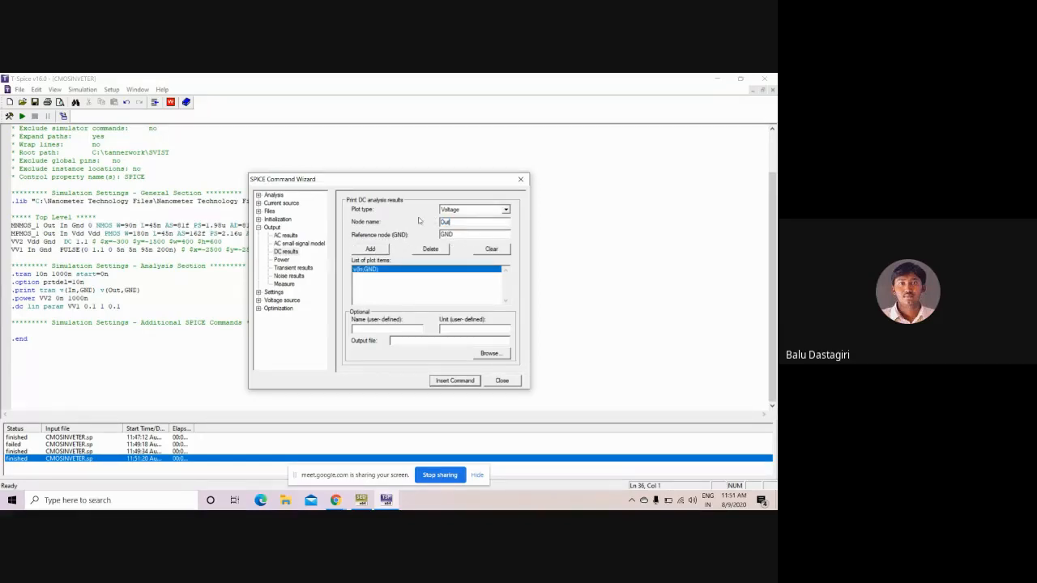
pyautogui.click(383, 247)
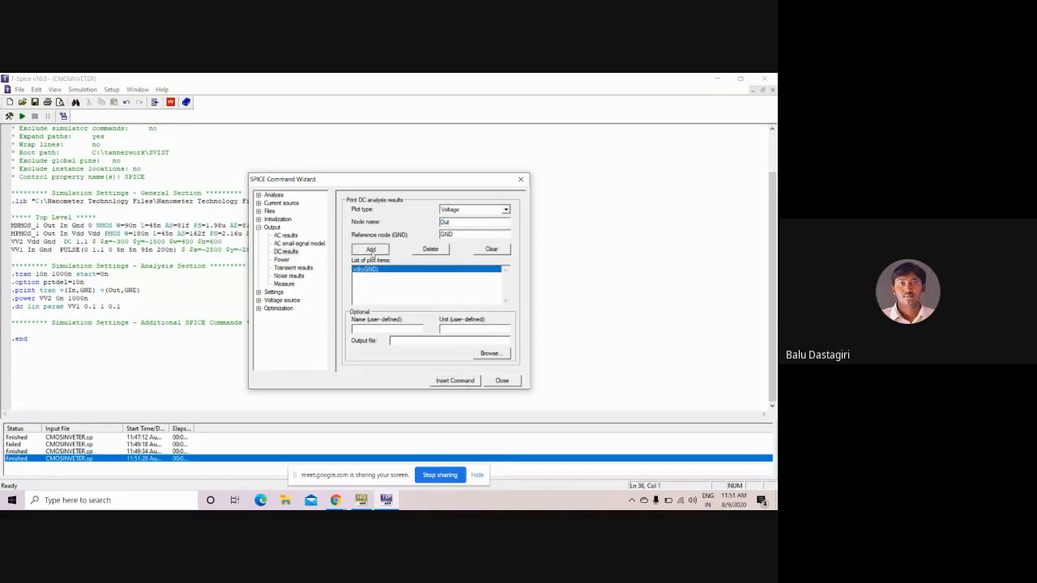
pyautogui.click(453, 380)
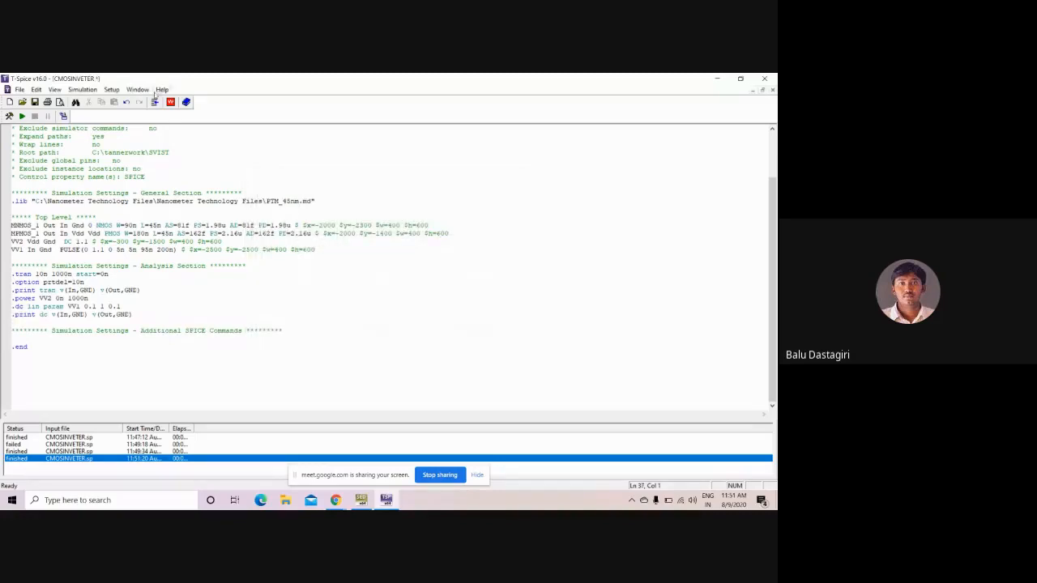
# Step: Run the simulation and expand the In and Out traces of the DC sweep XY chart into separate plots
pyautogui.click(22, 116)
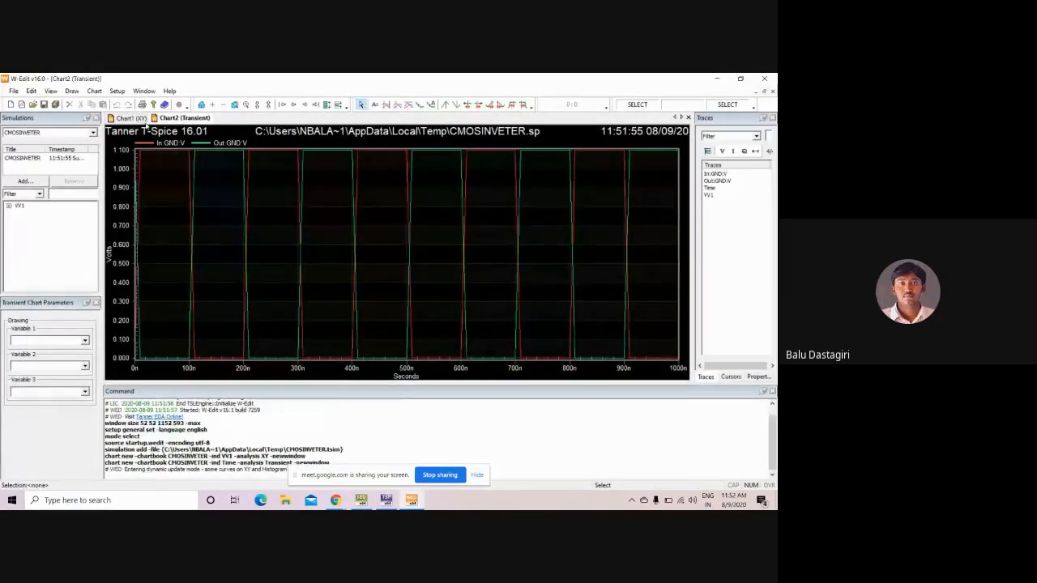
pyautogui.click(128, 119)
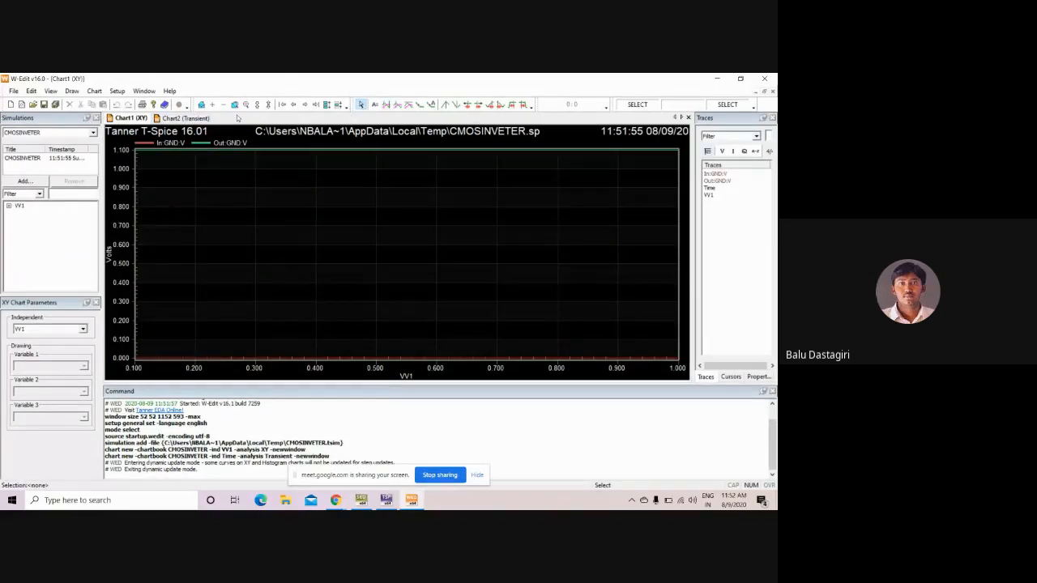
pyautogui.click(327, 105)
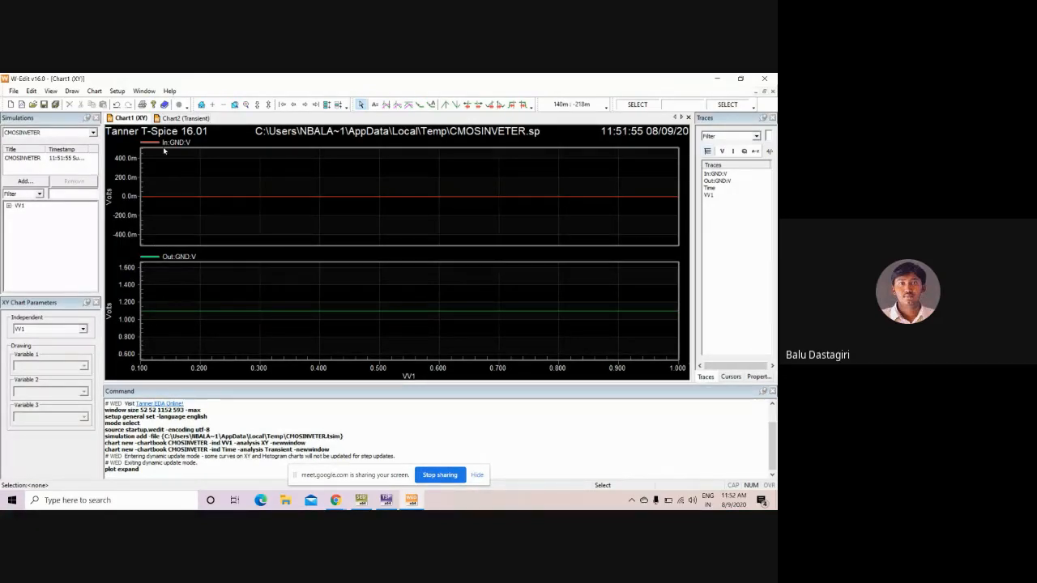
# Step: View the transient chart, close the waveform viewer without saving, and return to the CMOSINVETER netlist
pyautogui.click(168, 118)
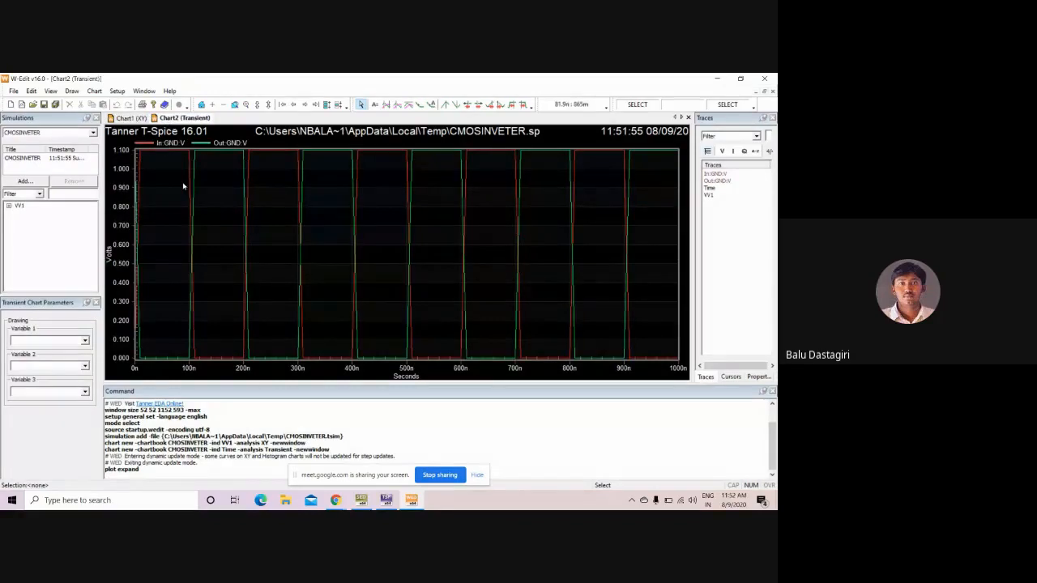
pyautogui.click(765, 78)
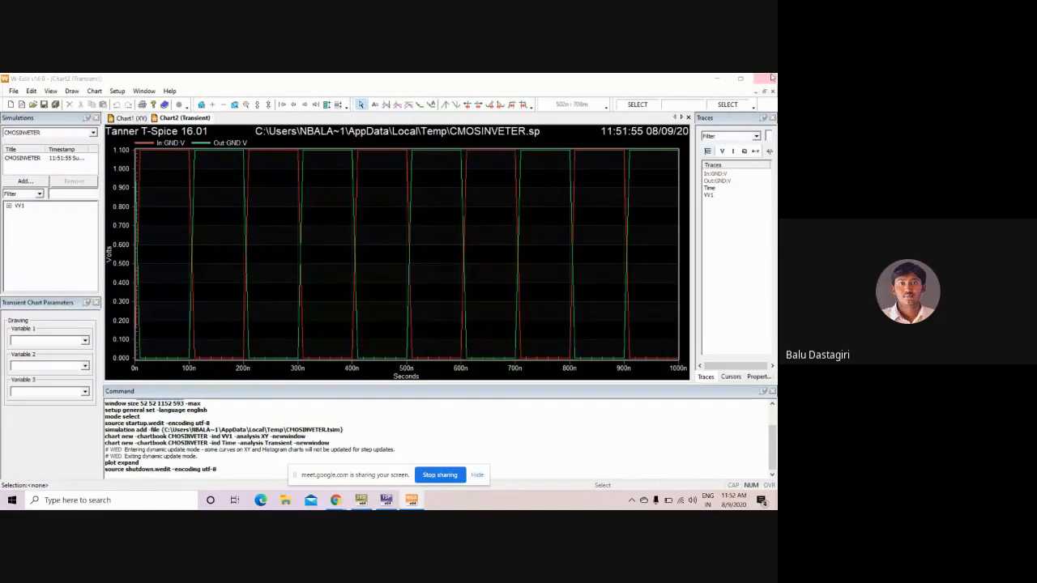
pyautogui.click(342, 359)
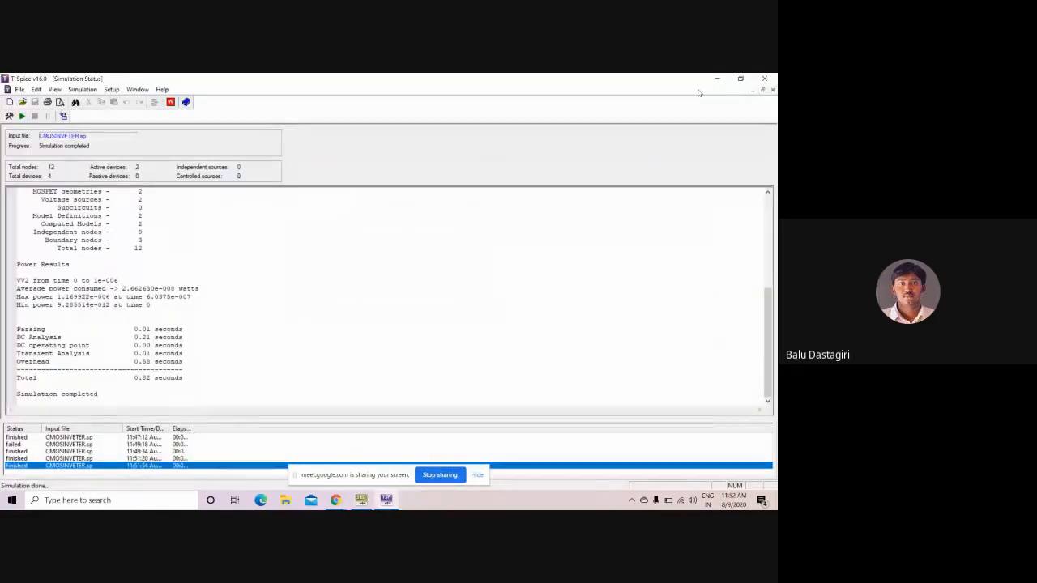
pyautogui.click(773, 90)
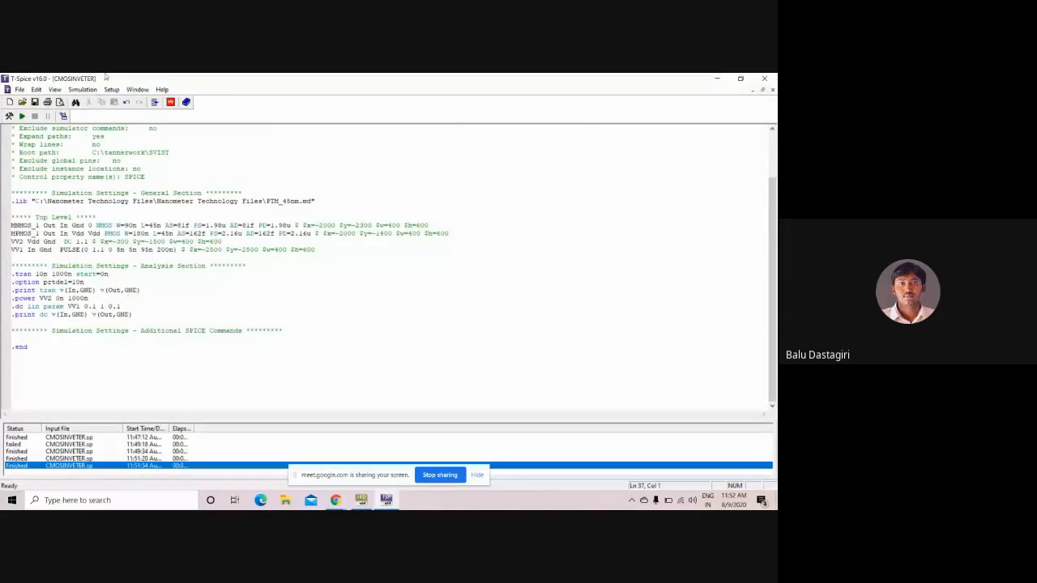
pyautogui.click(155, 102)
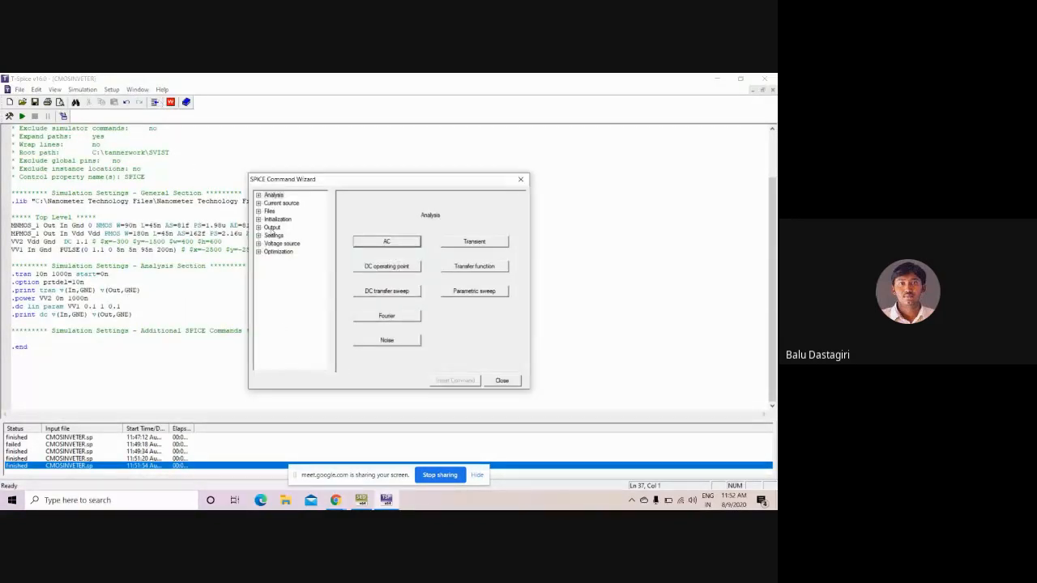
pyautogui.click(283, 203)
pyautogui.click(280, 219)
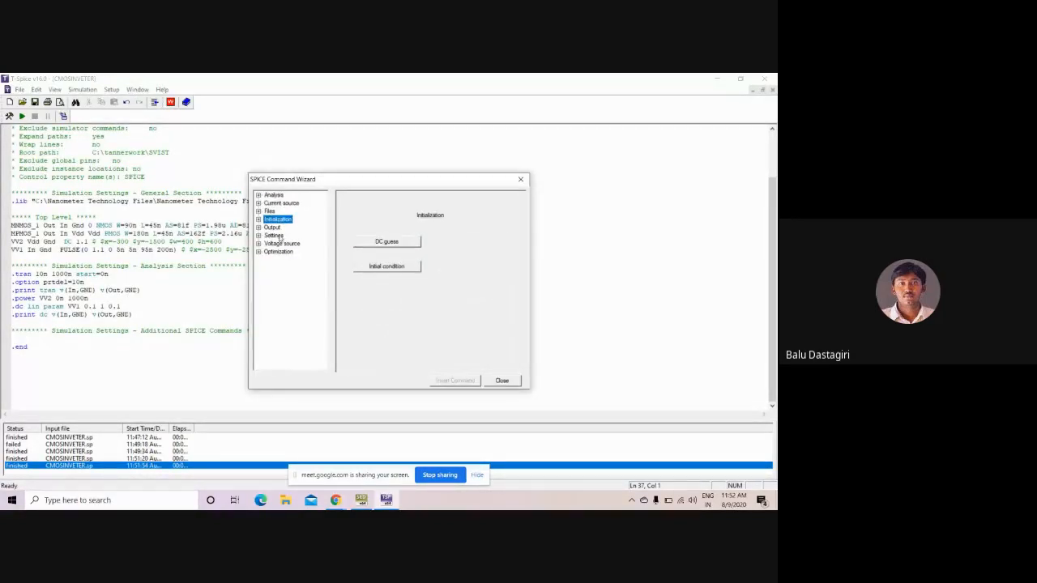
pyautogui.click(279, 244)
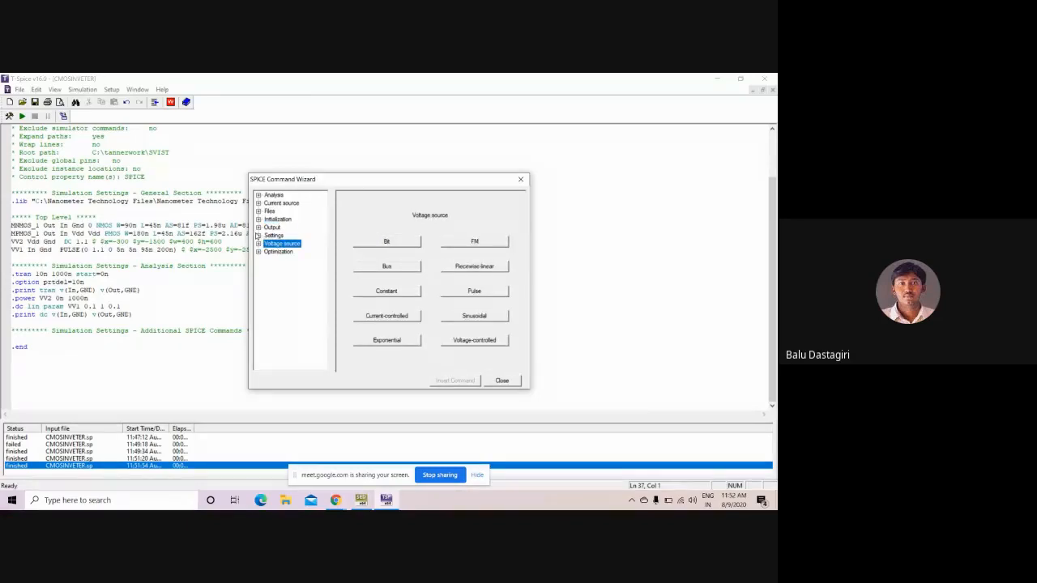
pyautogui.click(259, 228)
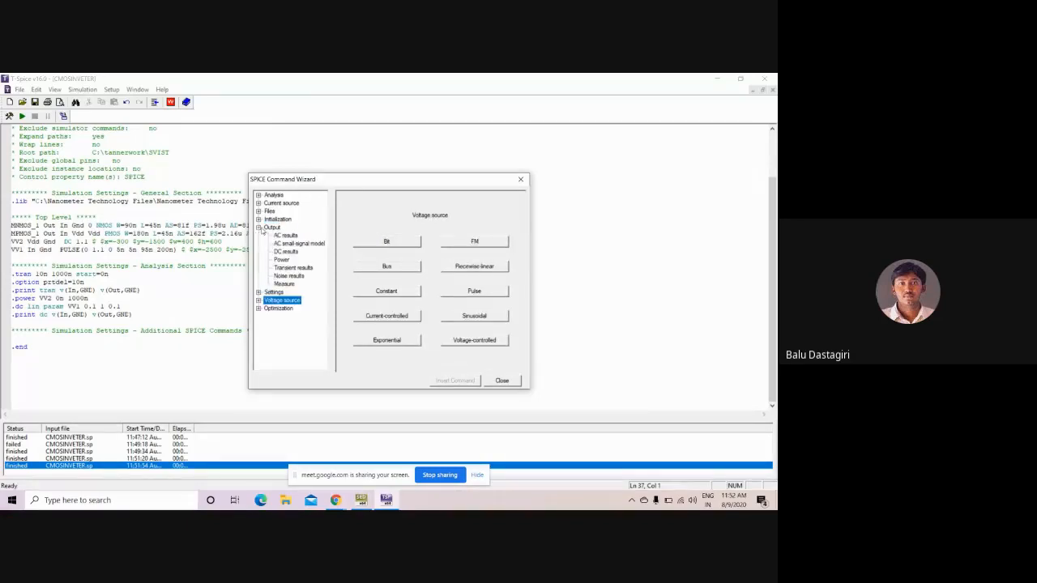
pyautogui.click(289, 268)
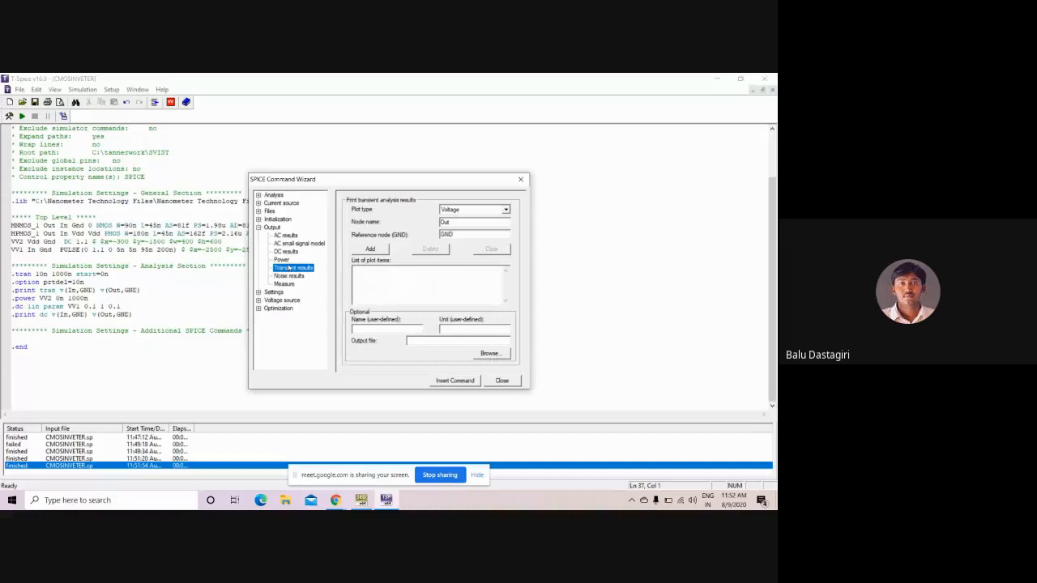
pyautogui.click(285, 259)
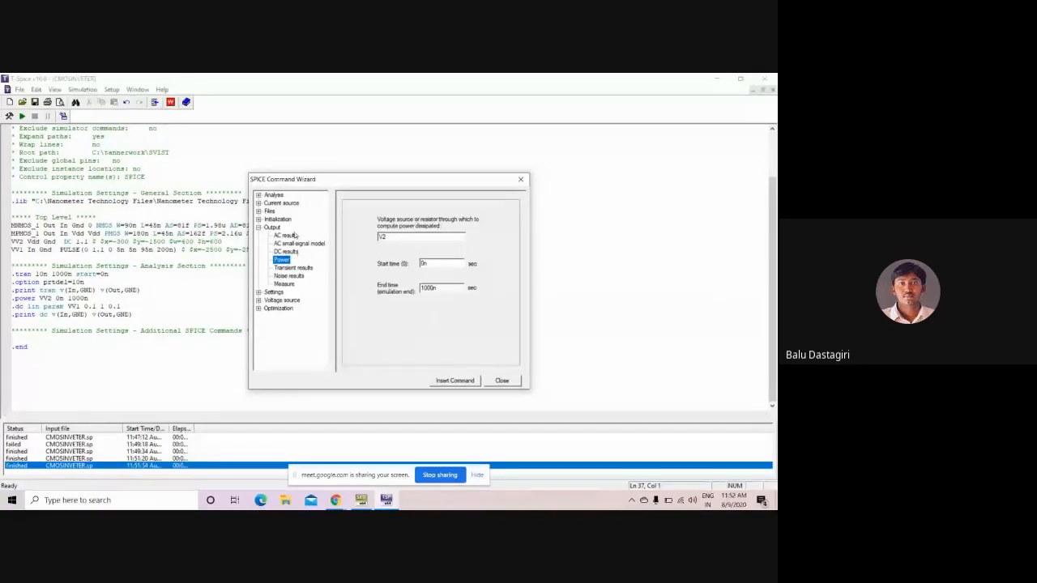
pyautogui.click(519, 180)
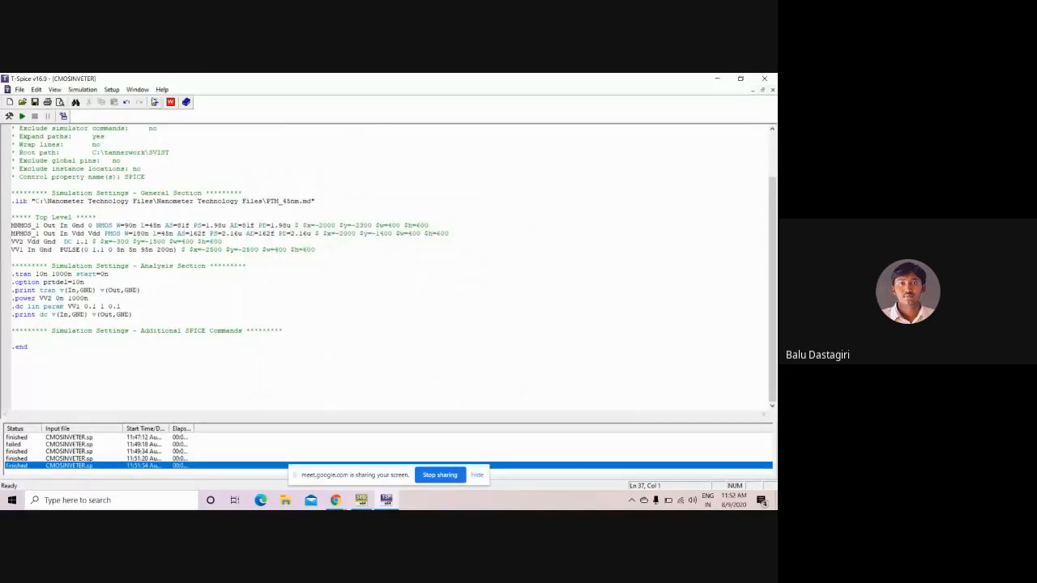
# Step: Start a parametric sweep command with a linear first sweep of parameter type Source
pyautogui.hotkey('ctrl', 'e')
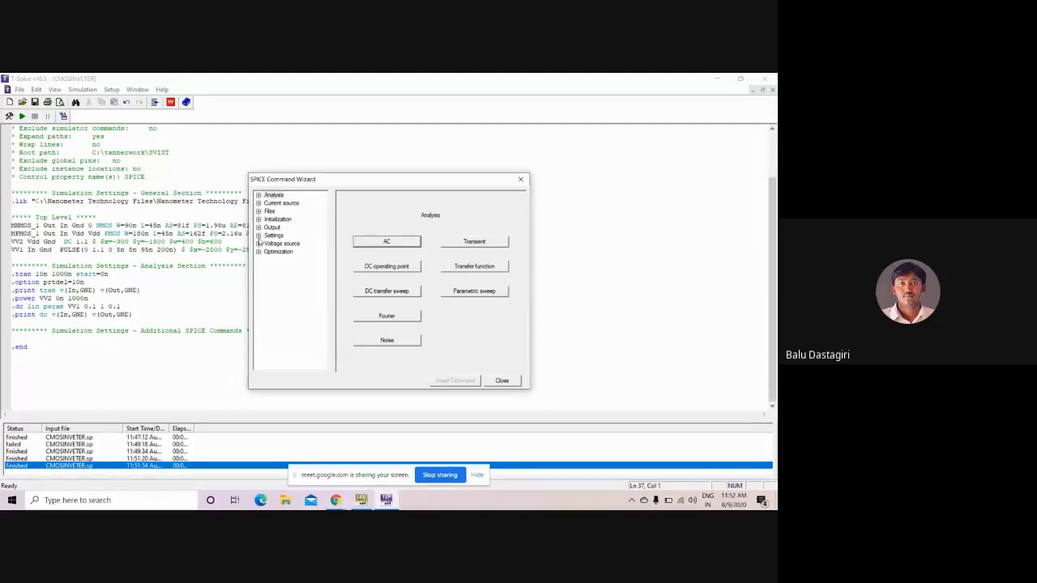
pyautogui.click(260, 195)
pyautogui.click(288, 259)
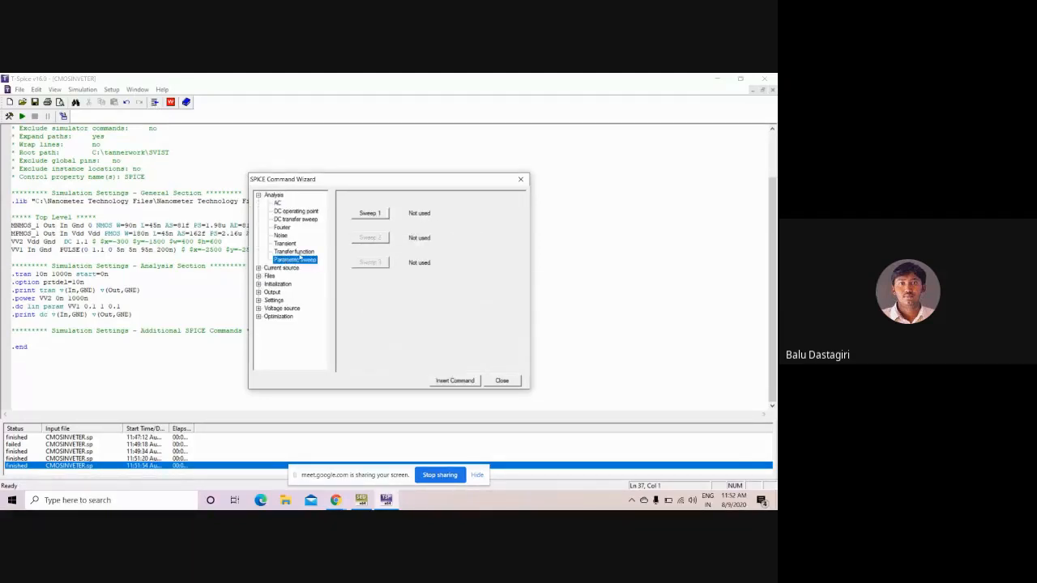
pyautogui.click(369, 214)
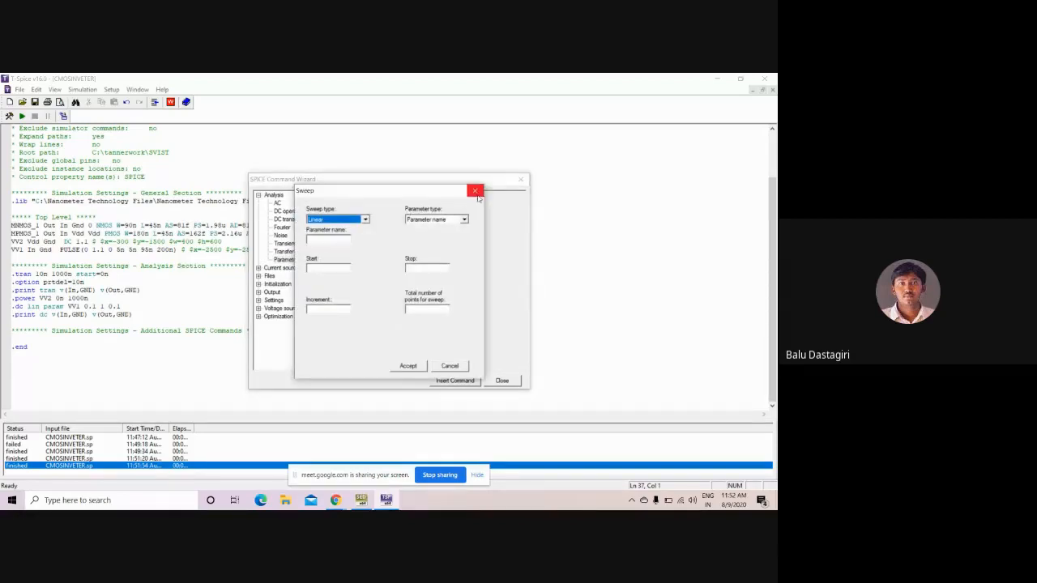
pyautogui.click(463, 220)
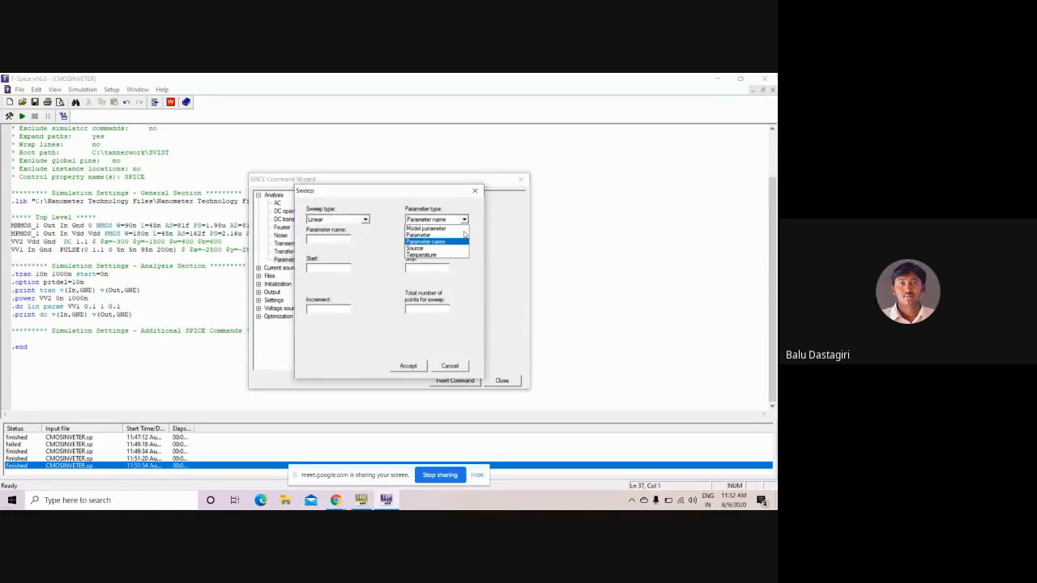
pyautogui.click(456, 251)
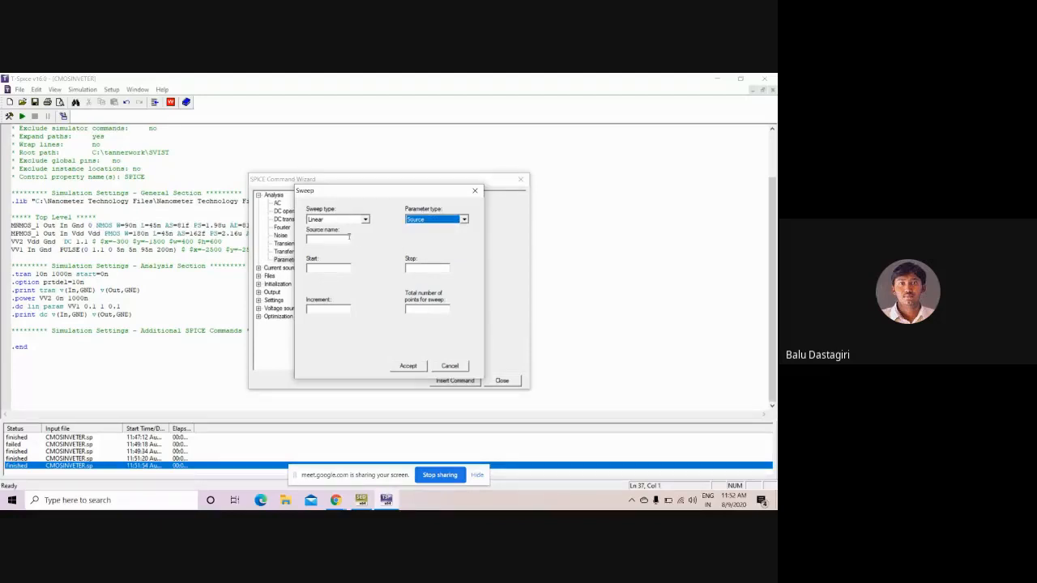
# Step: Set the first sweep to source VV1 from 0.1 to 1 in increments of 0.1
pyautogui.click(340, 240)
pyautogui.write('VV1')
pyautogui.click(327, 269)
pyautogui.write('0')
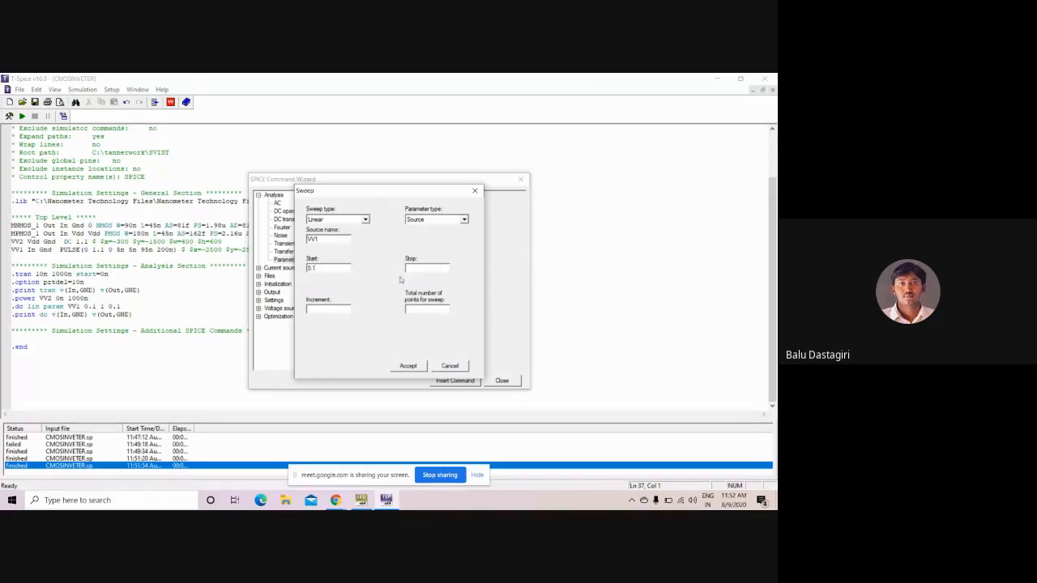
pyautogui.click(427, 271)
pyautogui.write('1')
pyautogui.click(321, 309)
pyautogui.write('0.1')
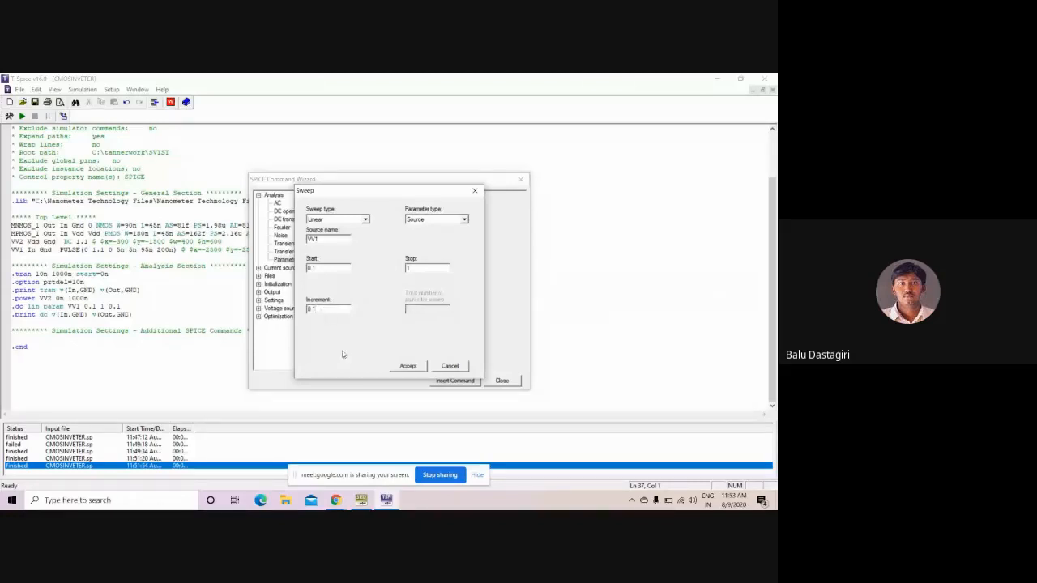
pyautogui.click(407, 366)
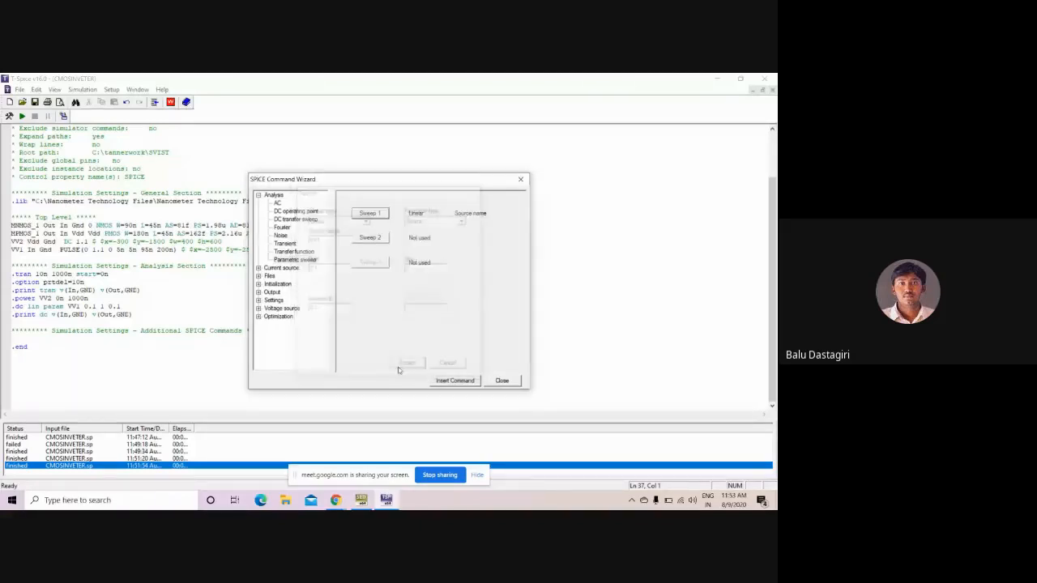
# Step: Change the first sweep's parameter type to Temperature, keeping the linear sweep range and increment
pyautogui.click(384, 217)
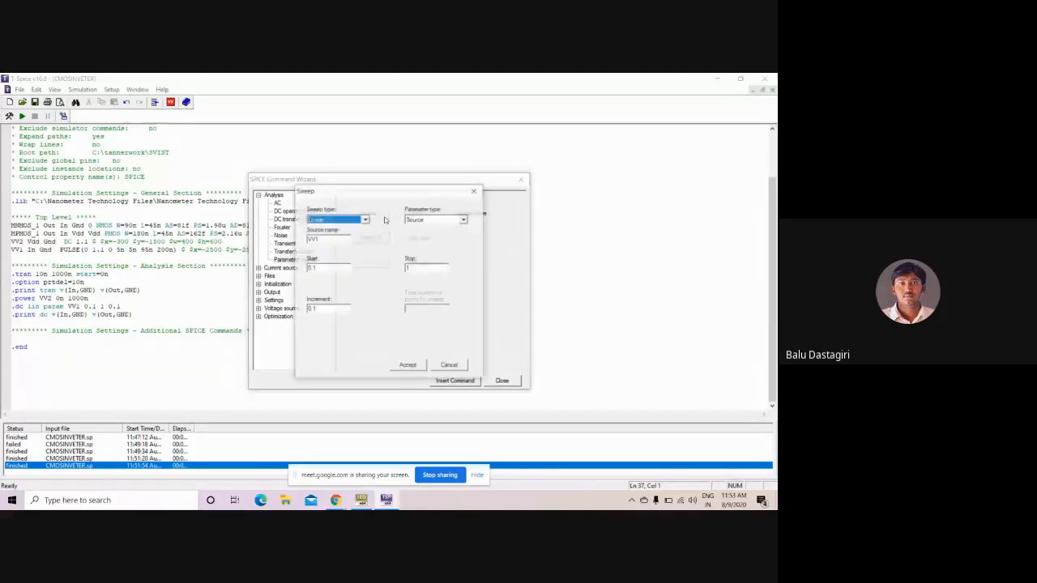
pyautogui.click(436, 221)
pyautogui.click(435, 255)
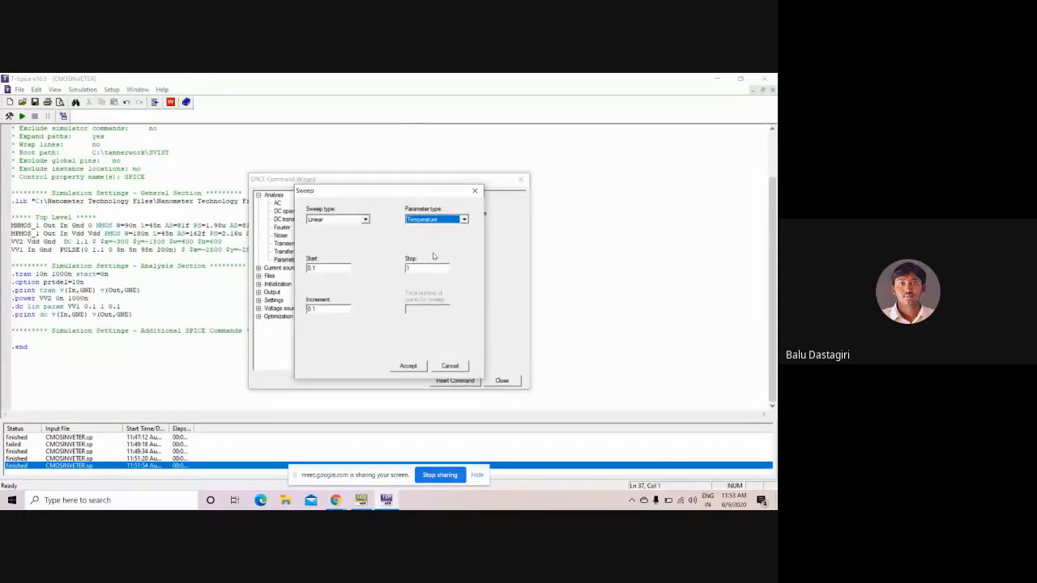
pyautogui.click(420, 369)
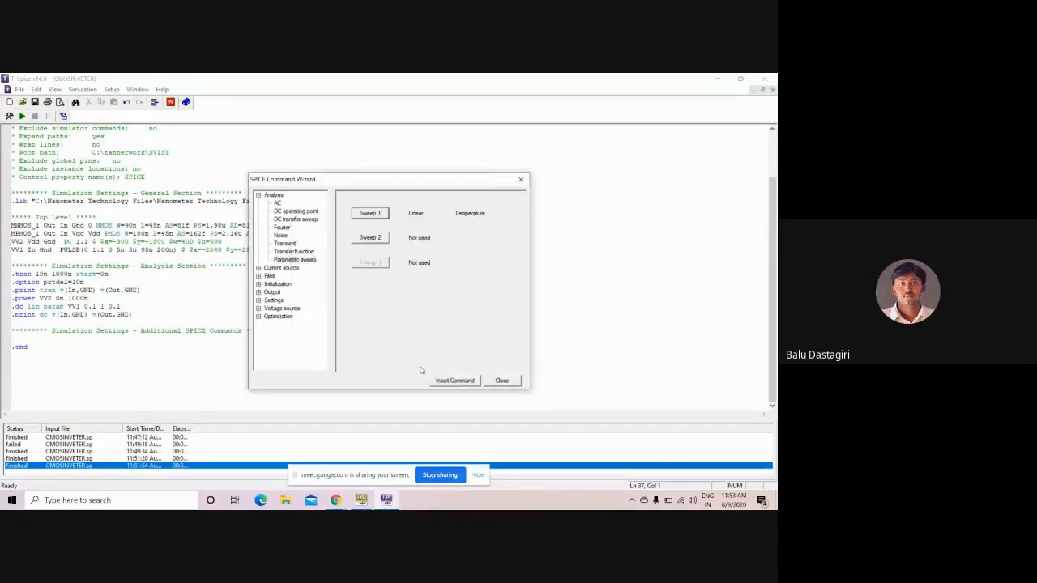
# Step: Insert the temperature sweep command into the netlist below the .print dc line and run the simulation
pyautogui.click(465, 381)
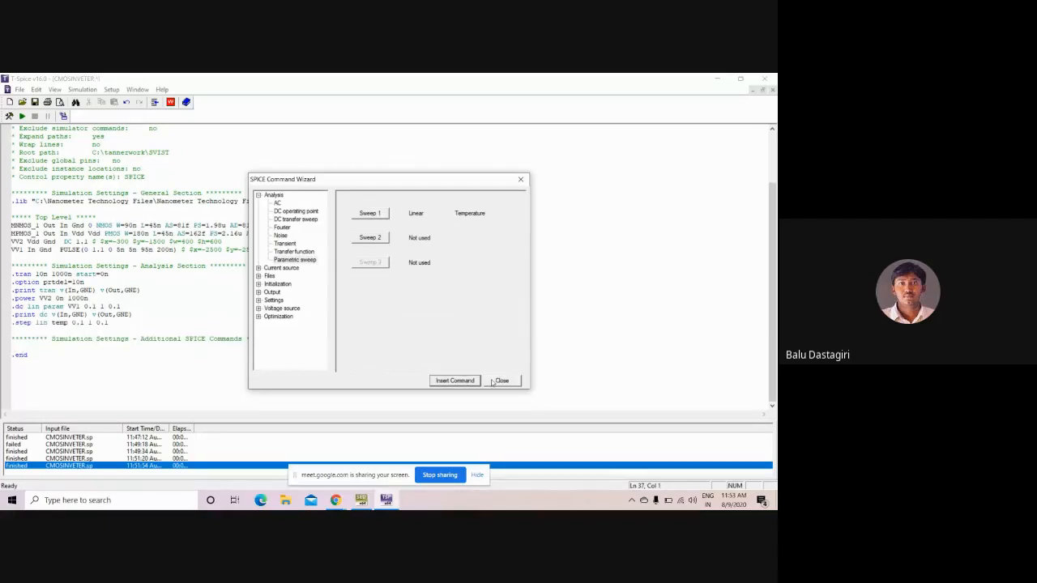
pyautogui.click(502, 380)
pyautogui.click(22, 115)
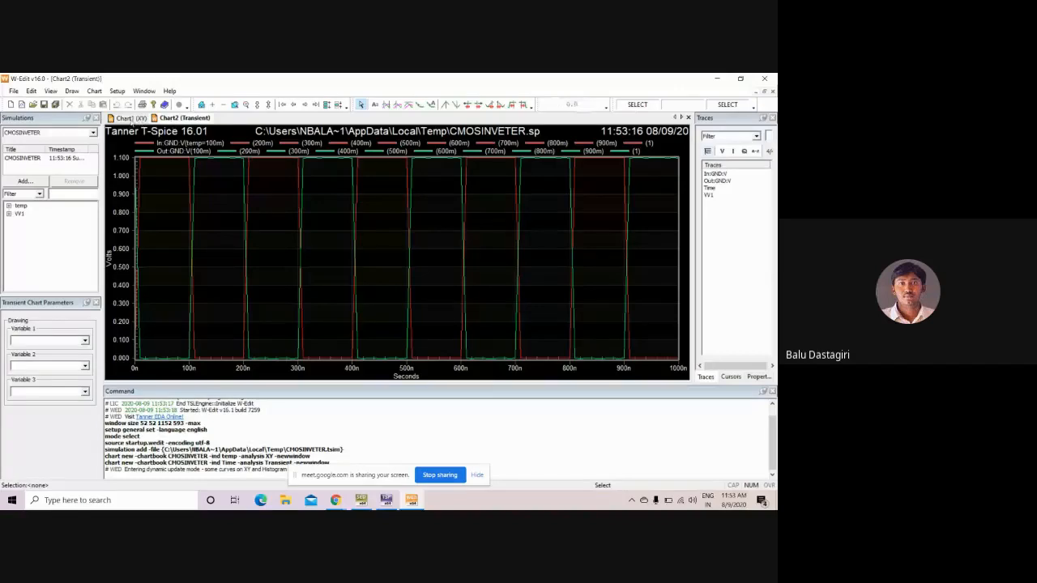
# Step: Expand the transient chart into separate input and output voltage plots and select the output trace for temp=100m
pyautogui.click(133, 120)
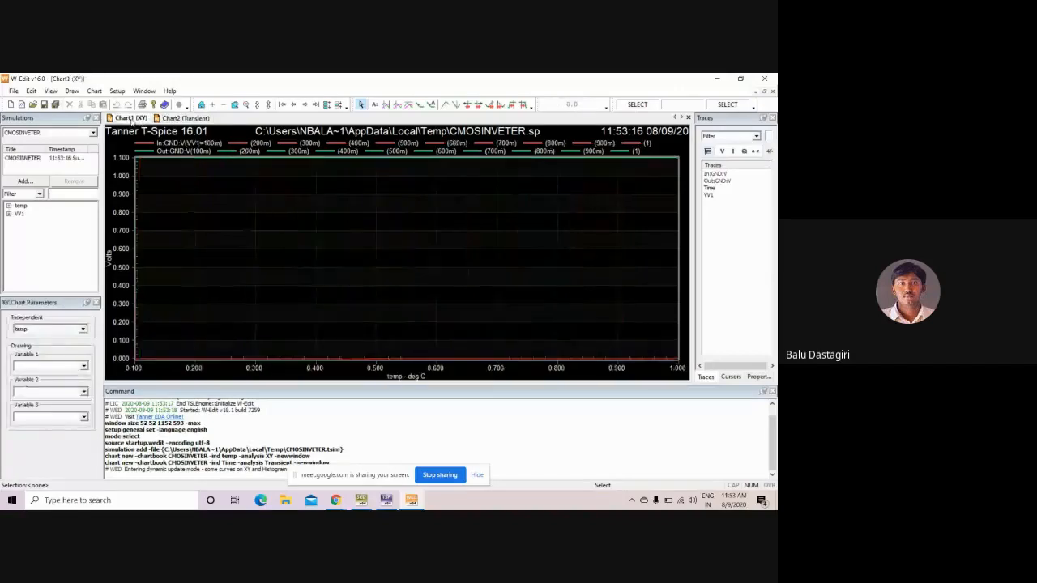
pyautogui.click(182, 118)
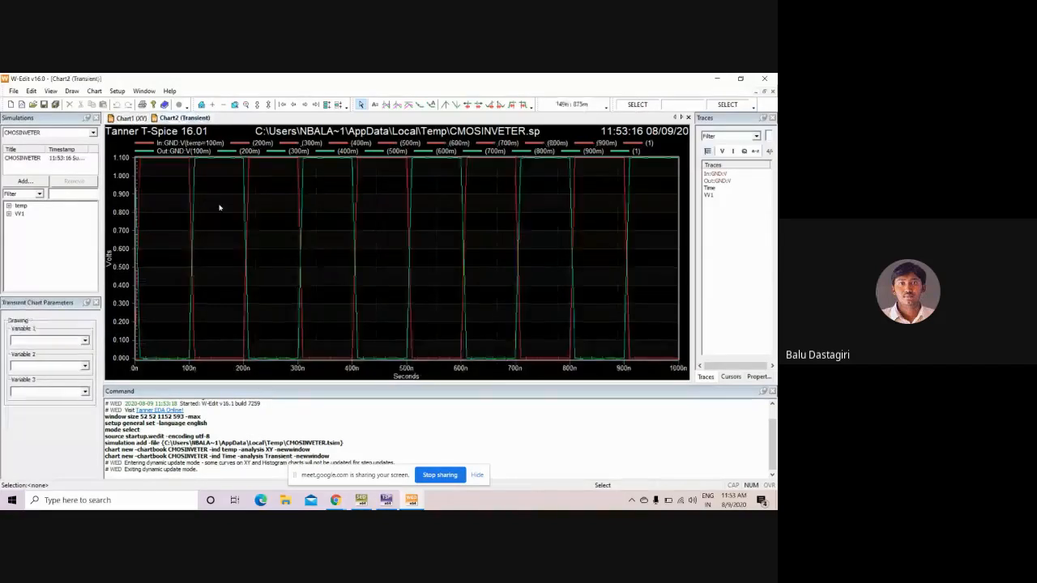
pyautogui.click(327, 105)
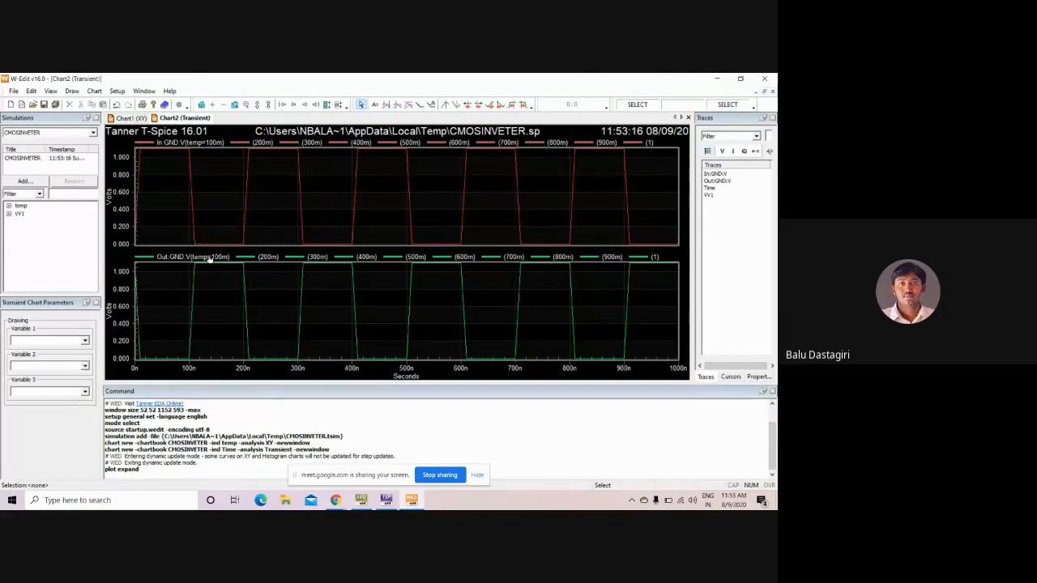
pyautogui.click(209, 261)
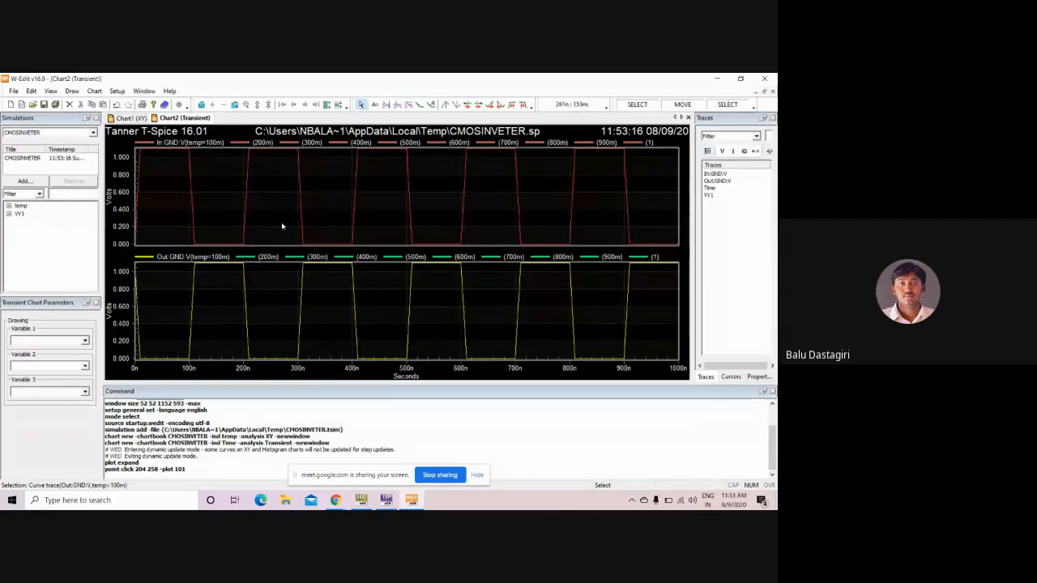
# Step: Switch to T-Spice and examine the VV2 average, maximum and minimum power results at each temperature from 0.1 to 1
pyautogui.click(716, 78)
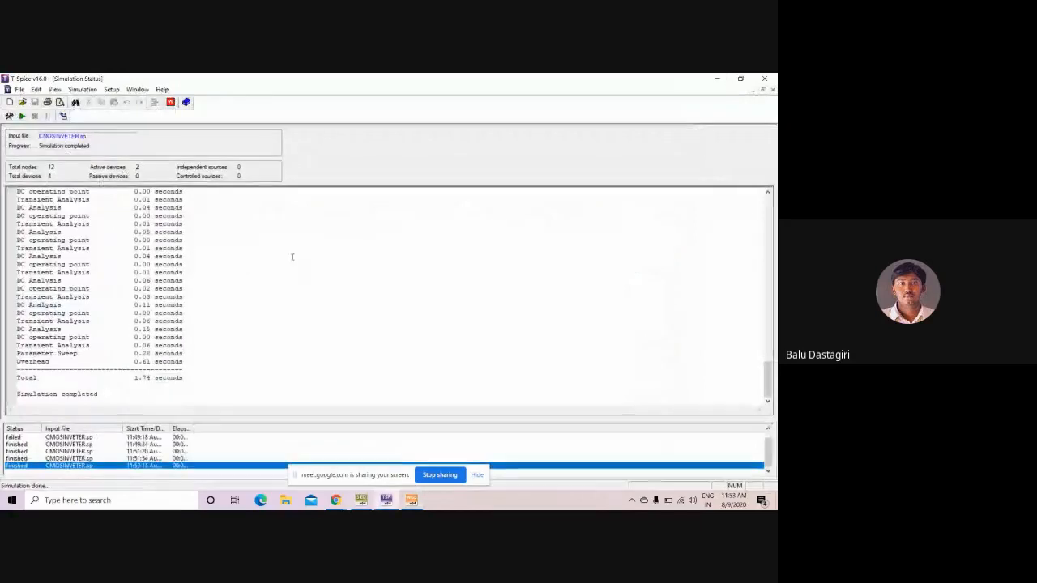
pyautogui.scroll(5, 291, 254)
pyautogui.scroll(10, 174, 252)
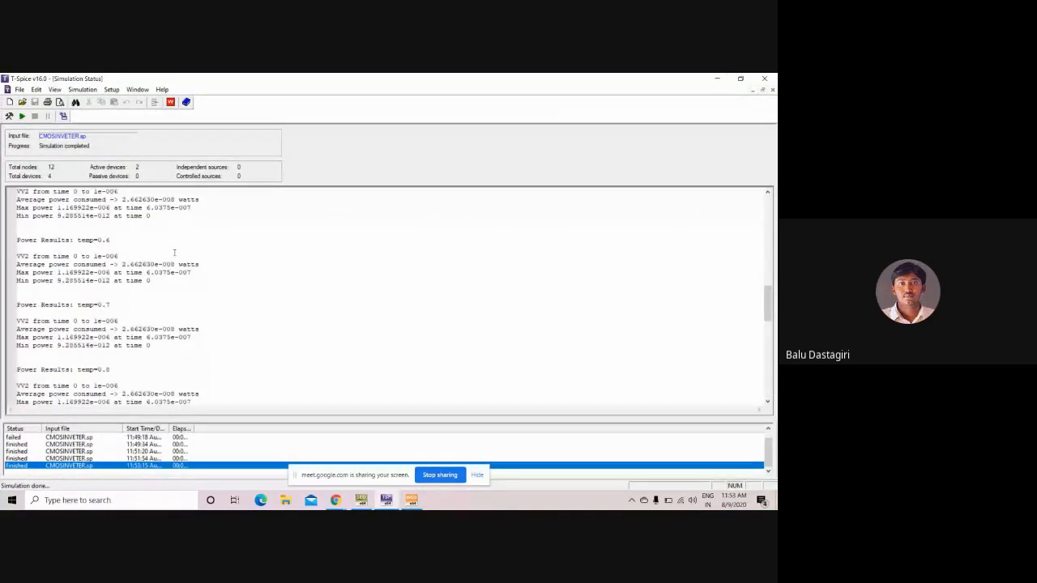
pyautogui.scroll(5, 174, 253)
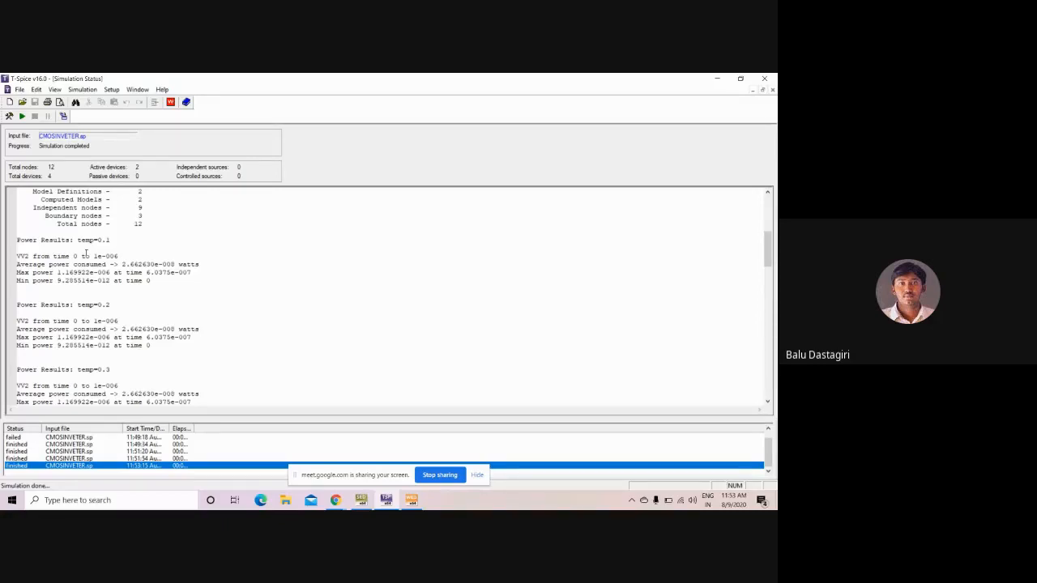
pyautogui.scroll(-1, 86, 253)
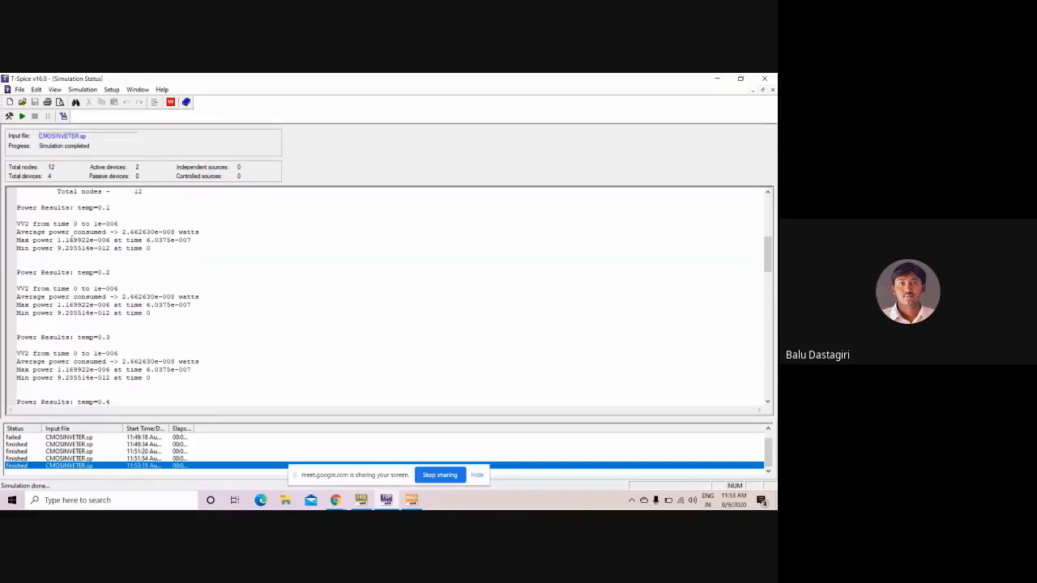
pyautogui.scroll(-1, 73, 261)
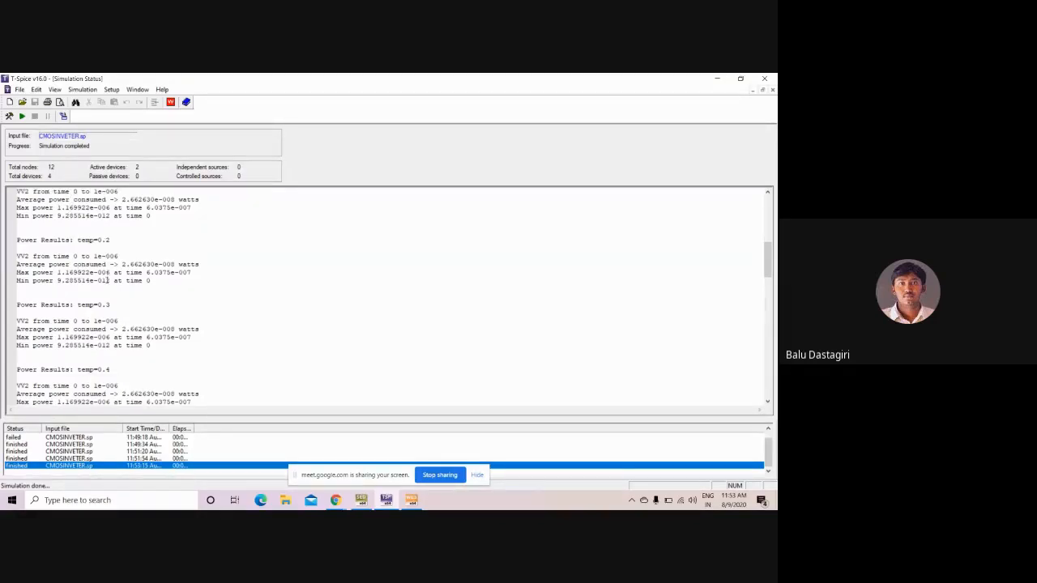
pyautogui.scroll(-1, 100, 252)
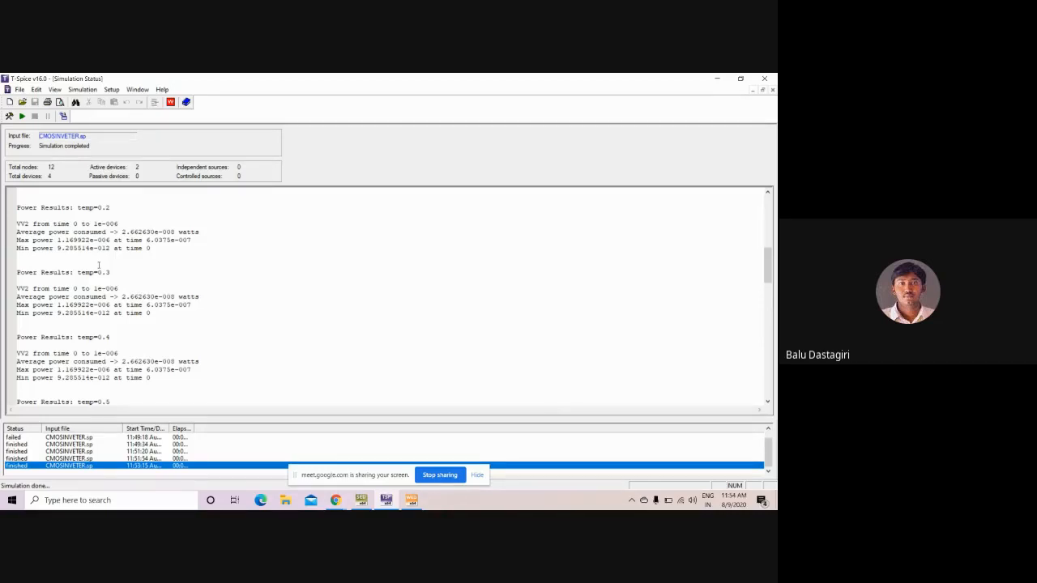
pyautogui.scroll(-1, 95, 264)
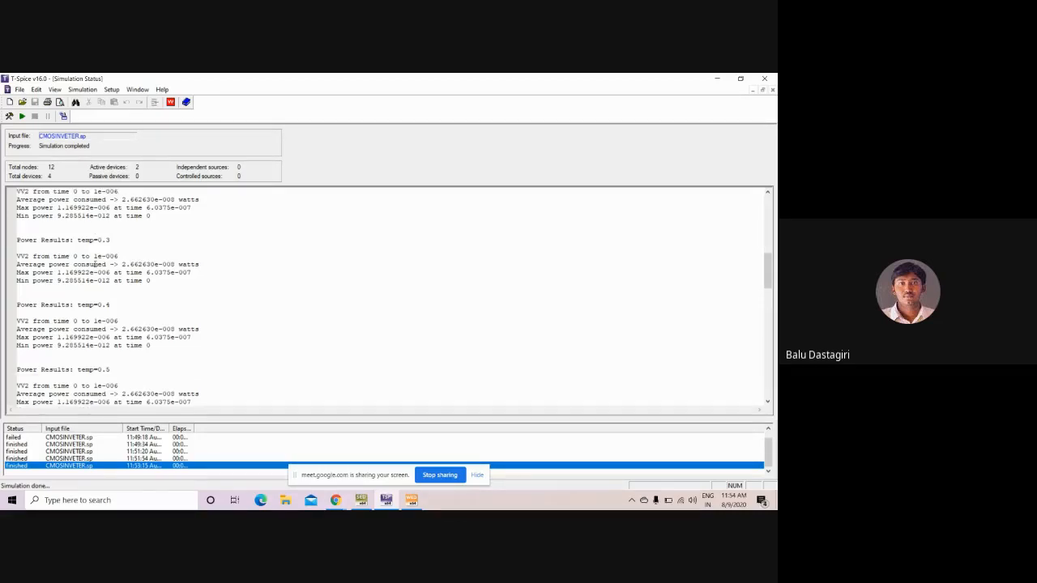
pyautogui.scroll(-1, 95, 264)
pyautogui.scroll(-1, 102, 247)
pyautogui.scroll(-5, 108, 310)
pyautogui.scroll(-5, 108, 248)
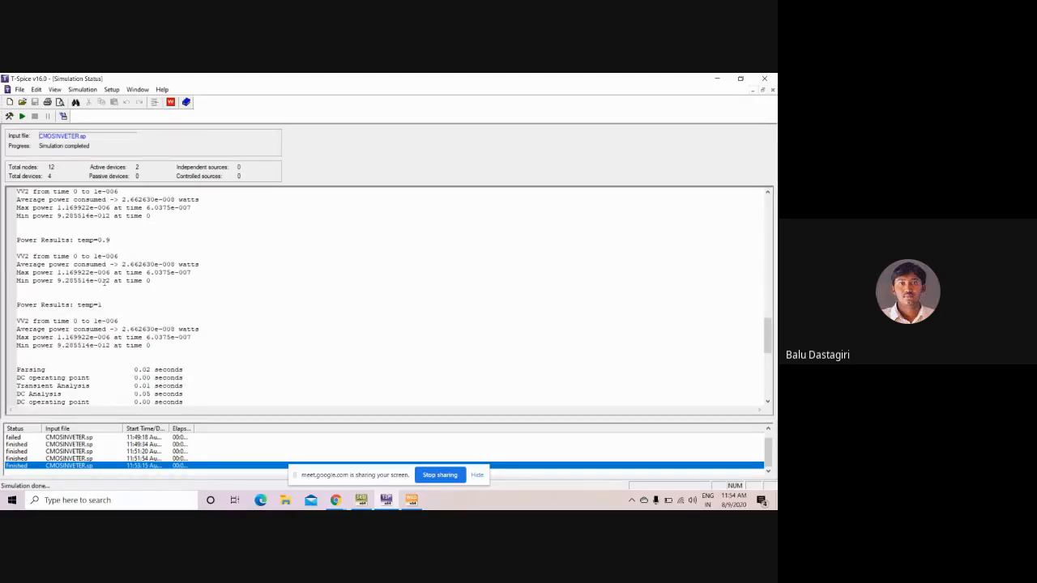
pyautogui.scroll(3, 105, 281)
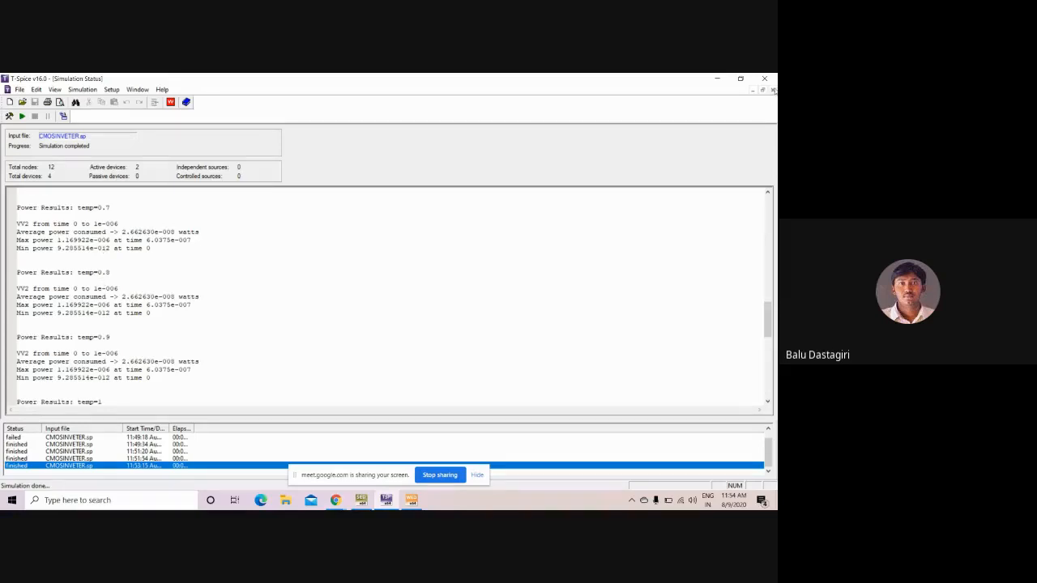
# Step: Change the netlist's .step temperature sweep to run from 10 to 50 in increments of 10 and run the simulation
pyautogui.click(771, 89)
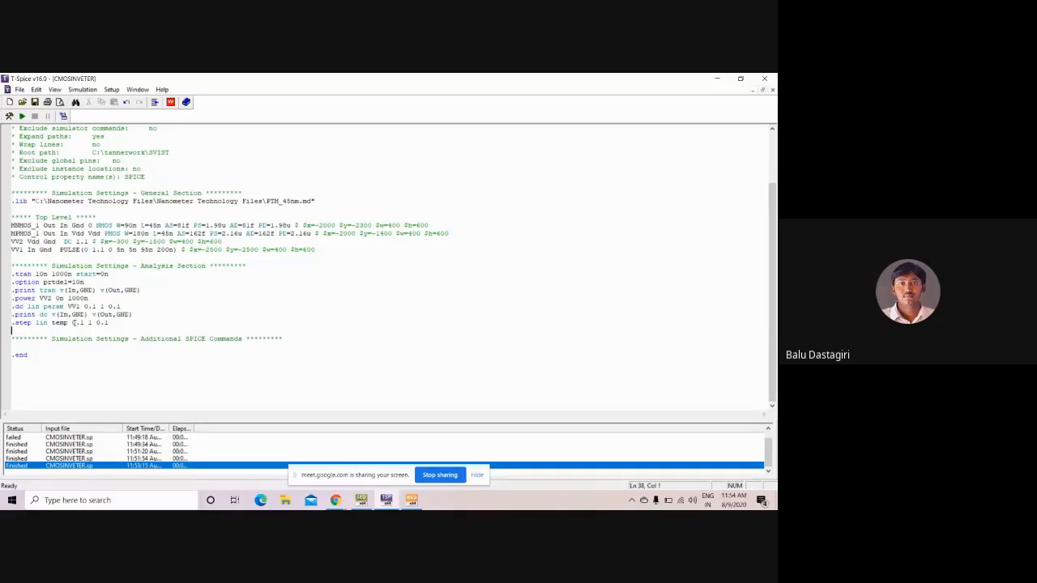
pyautogui.moveTo(71, 322); pyautogui.dragTo(85, 322)
pyautogui.write('10')
pyautogui.moveTo(92, 323); pyautogui.dragTo(101, 323)
pyautogui.press('BackSpace')
pyautogui.doubleClick(84, 322)
pyautogui.write('50')
pyautogui.click(22, 116)
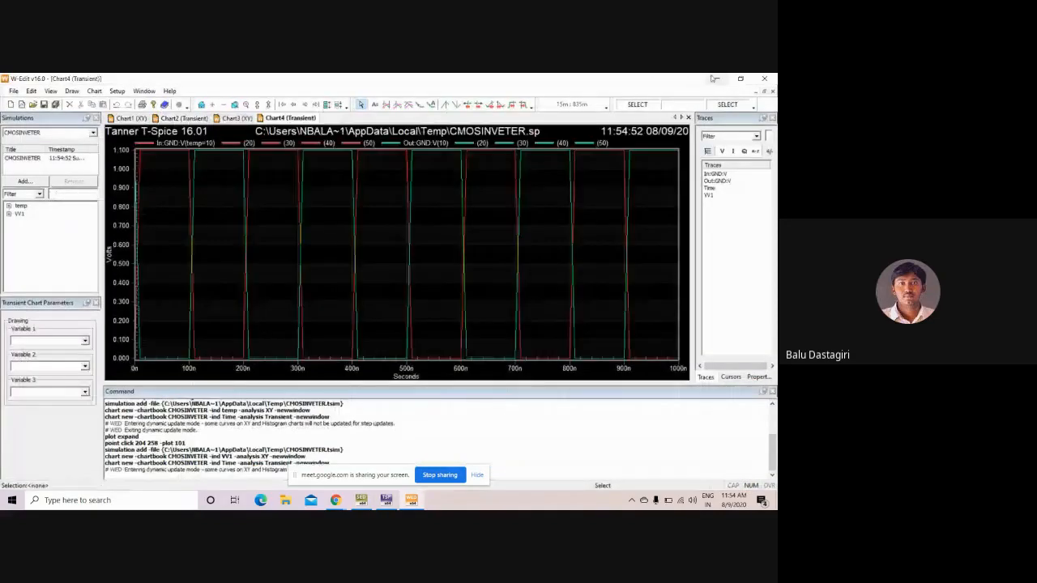
# Step: Return to T-Spice and examine the VV2 power results for each temperature from 10 to 50
pyautogui.click(717, 79)
pyautogui.scroll(5, 116, 344)
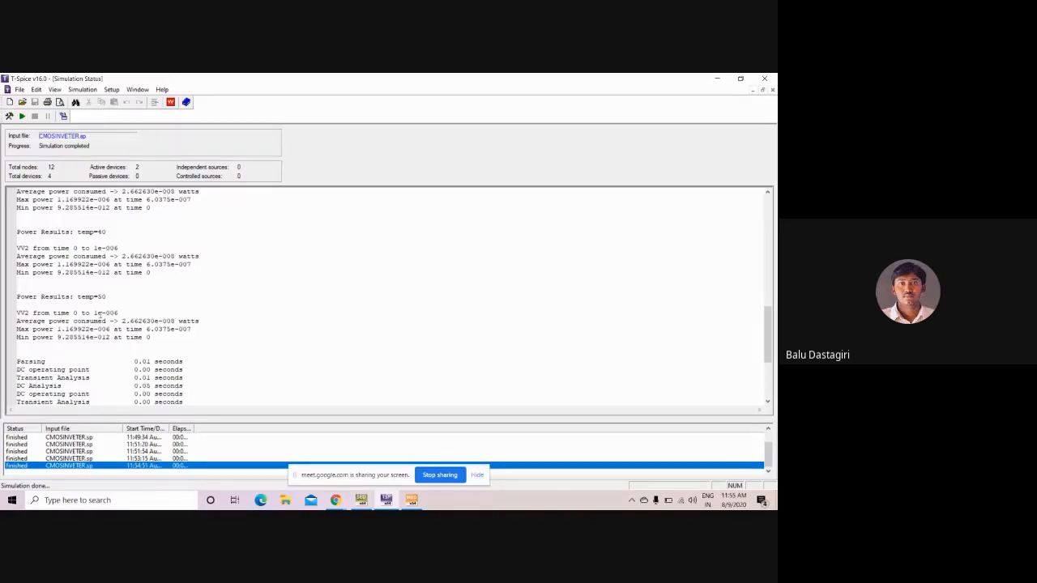
pyautogui.scroll(4, 119, 280)
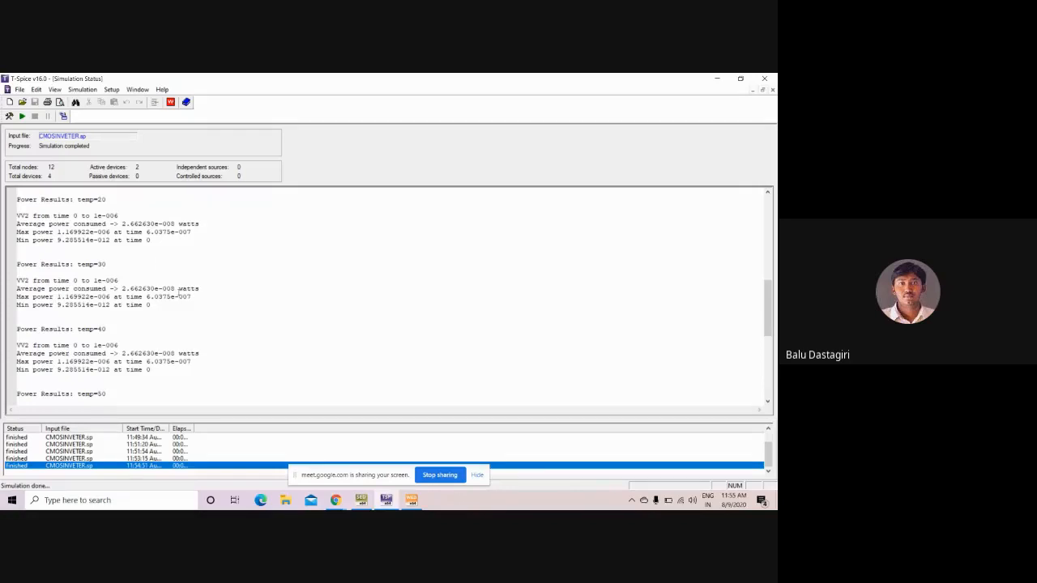
pyautogui.scroll(3, 186, 308)
pyautogui.scroll(7, 192, 314)
pyautogui.scroll(-7, 192, 314)
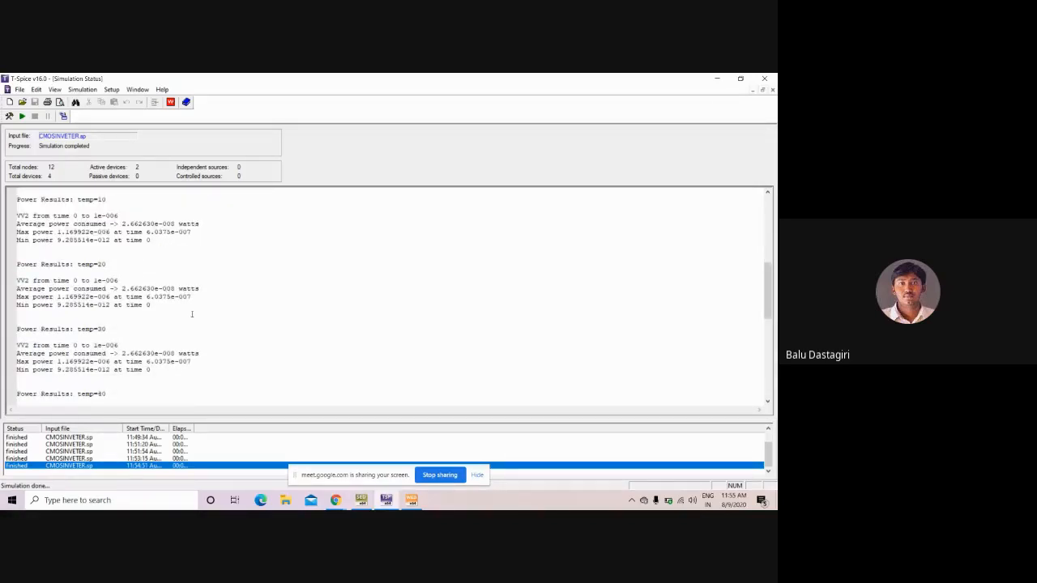